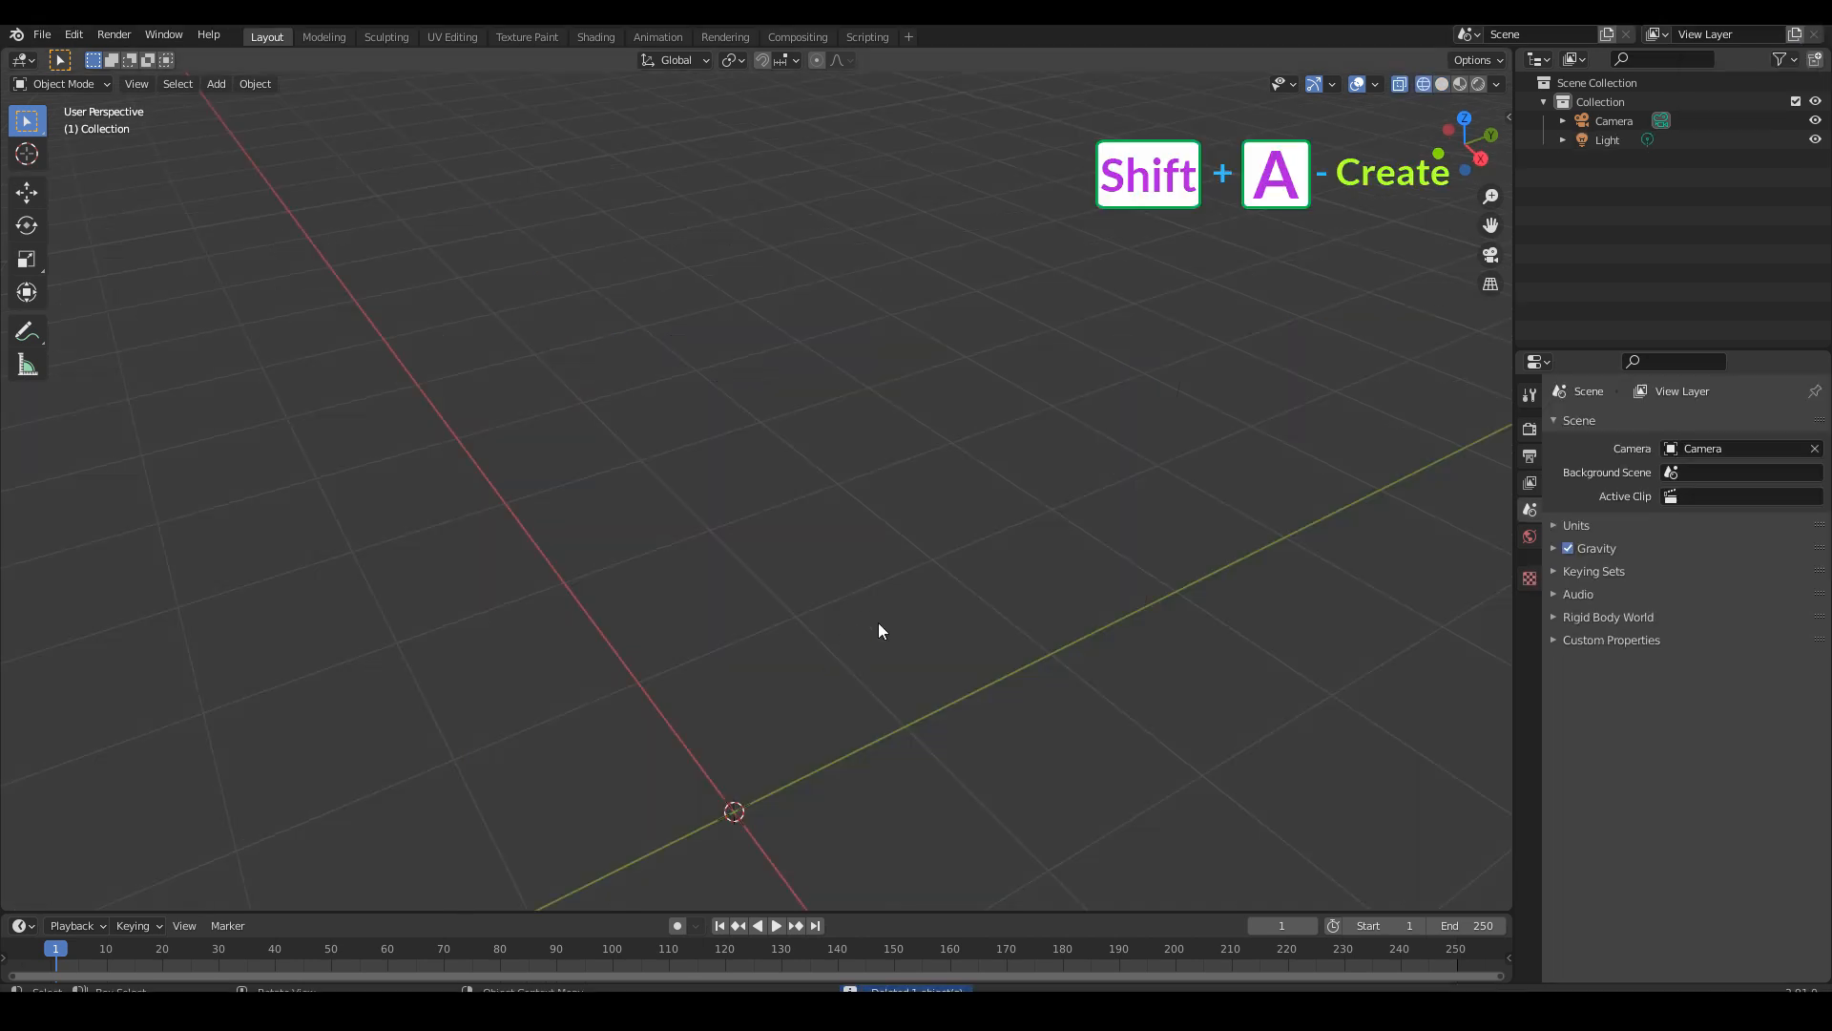
# Add a cube mesh at the world origin and display the scene in solid shading.
pyautogui.moveTo(878, 622); pyautogui.dragTo(808, 477, button='middle')
pyautogui.hotkey('shift', 'a')
pyautogui.moveTo(519, 357)
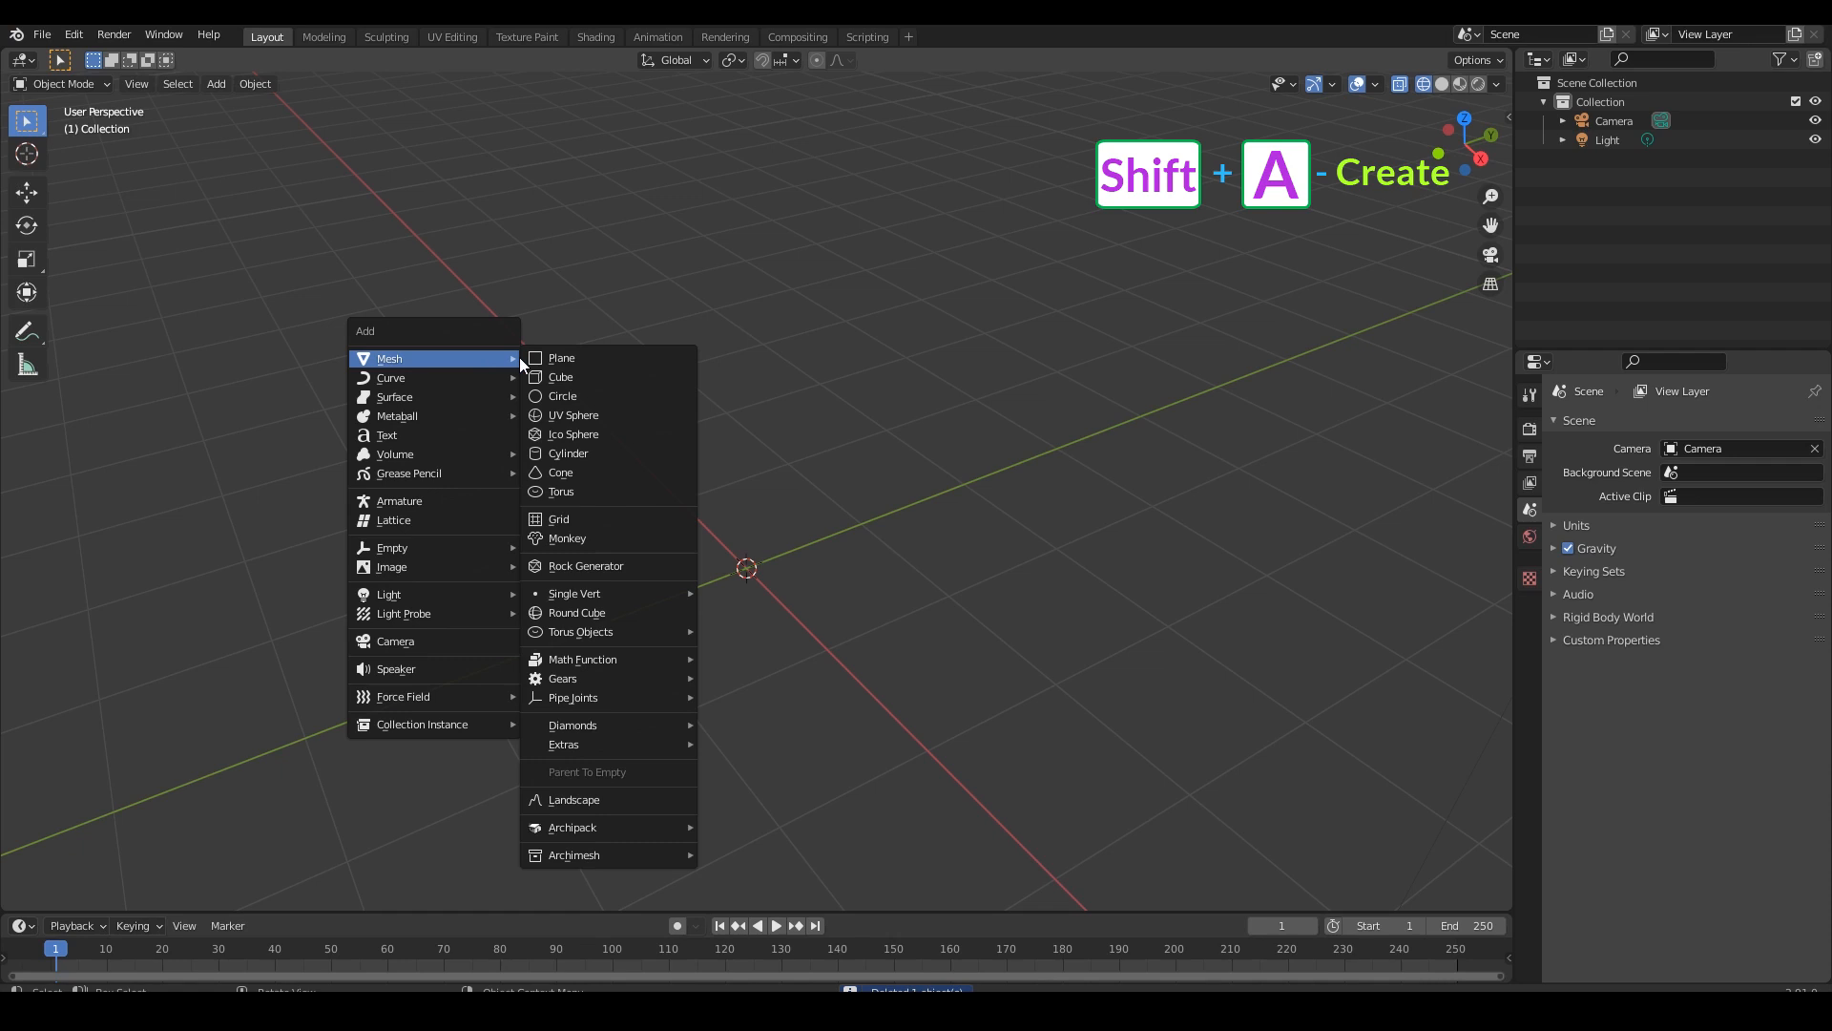
pyautogui.click(581, 371)
pyautogui.hotkey('shift', 'z')
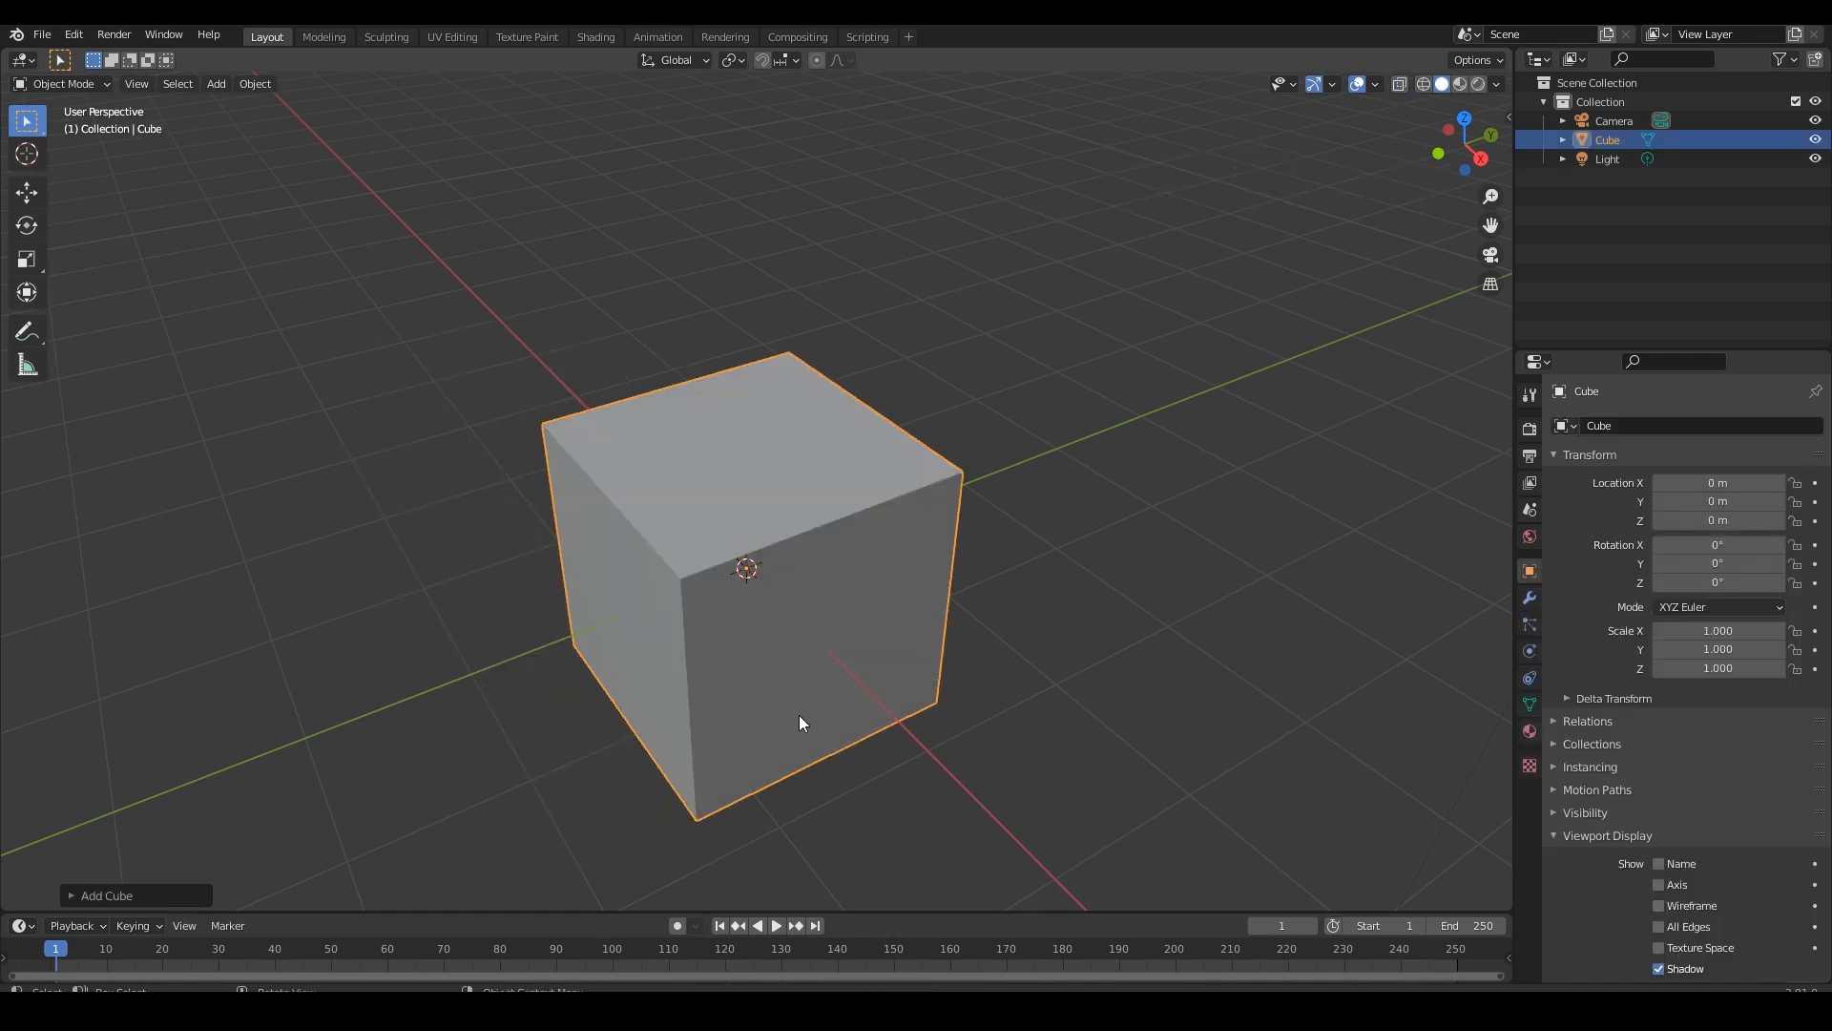
# Move the whole cube mesh up 1 m along Z in Edit Mode and return to Object Mode.
pyautogui.moveTo(799, 714)
pyautogui.mouseDown(button='middle')
pyautogui.moveTo(832, 650)
pyautogui.moveTo(811, 684)
pyautogui.moveTo(826, 670)
pyautogui.mouseUp(button='middle')
pyautogui.press('Tab')
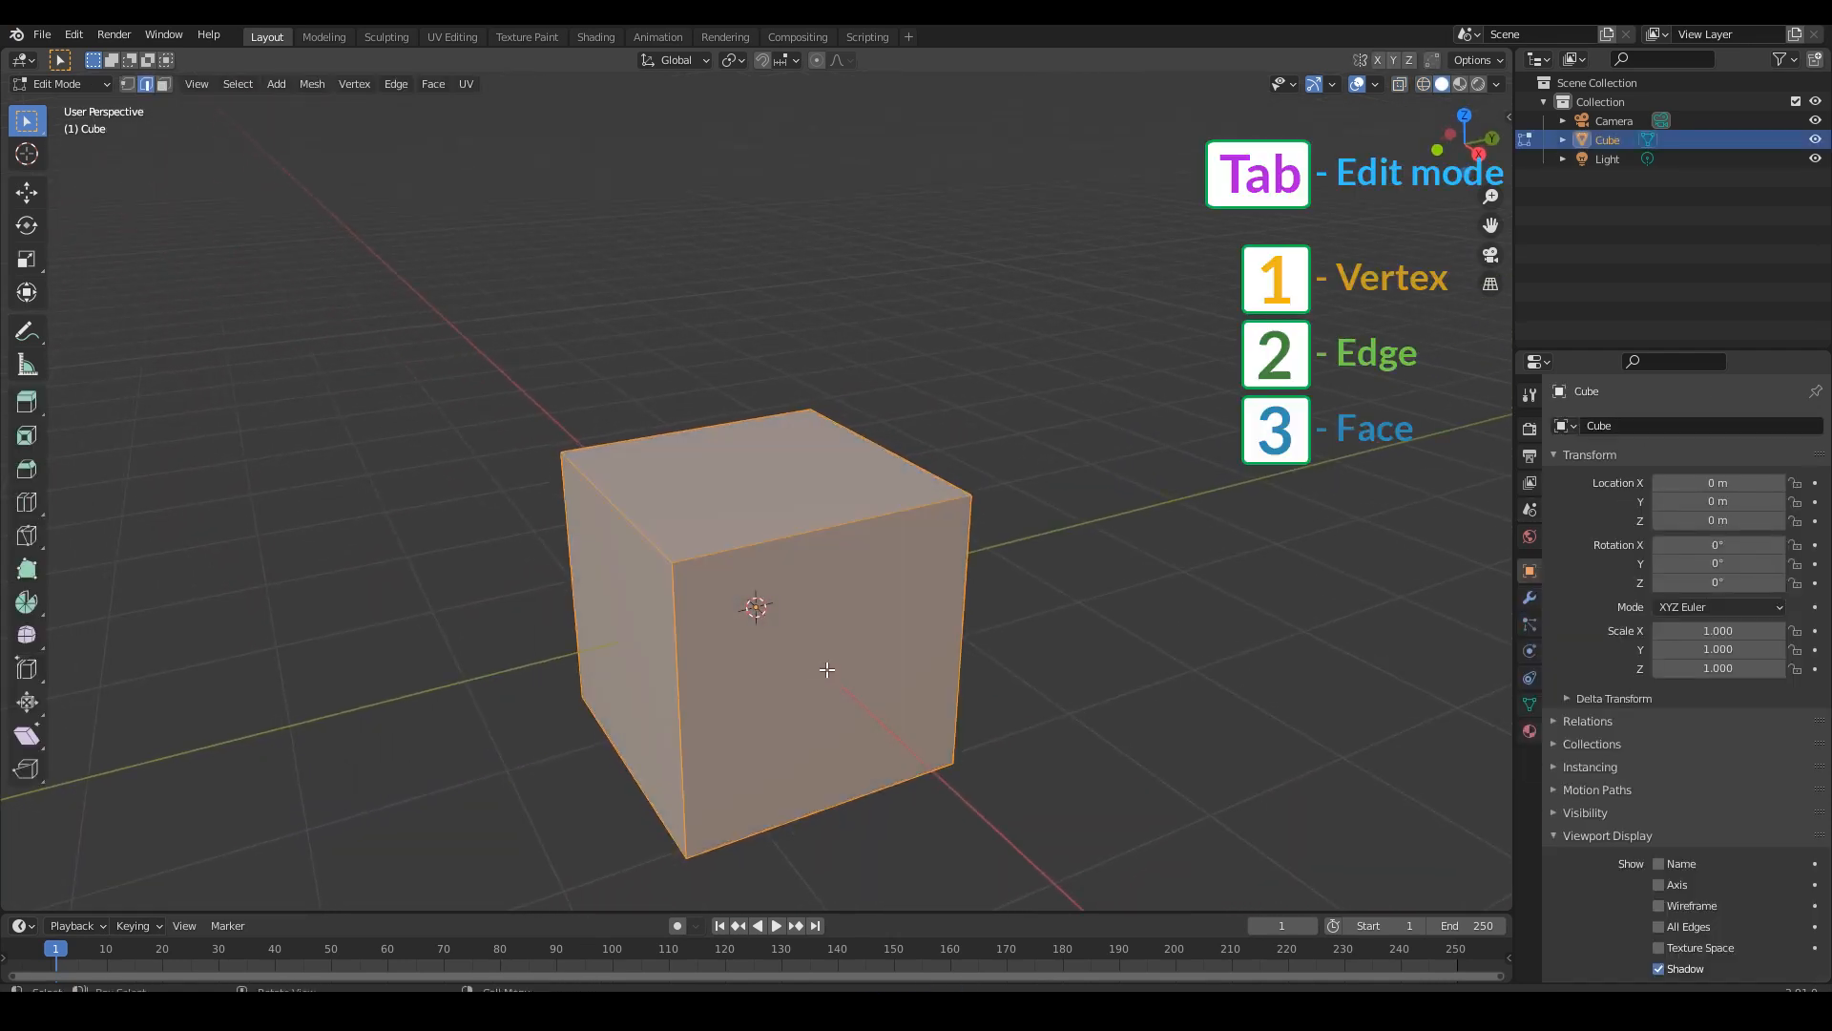
pyautogui.write('gz1')
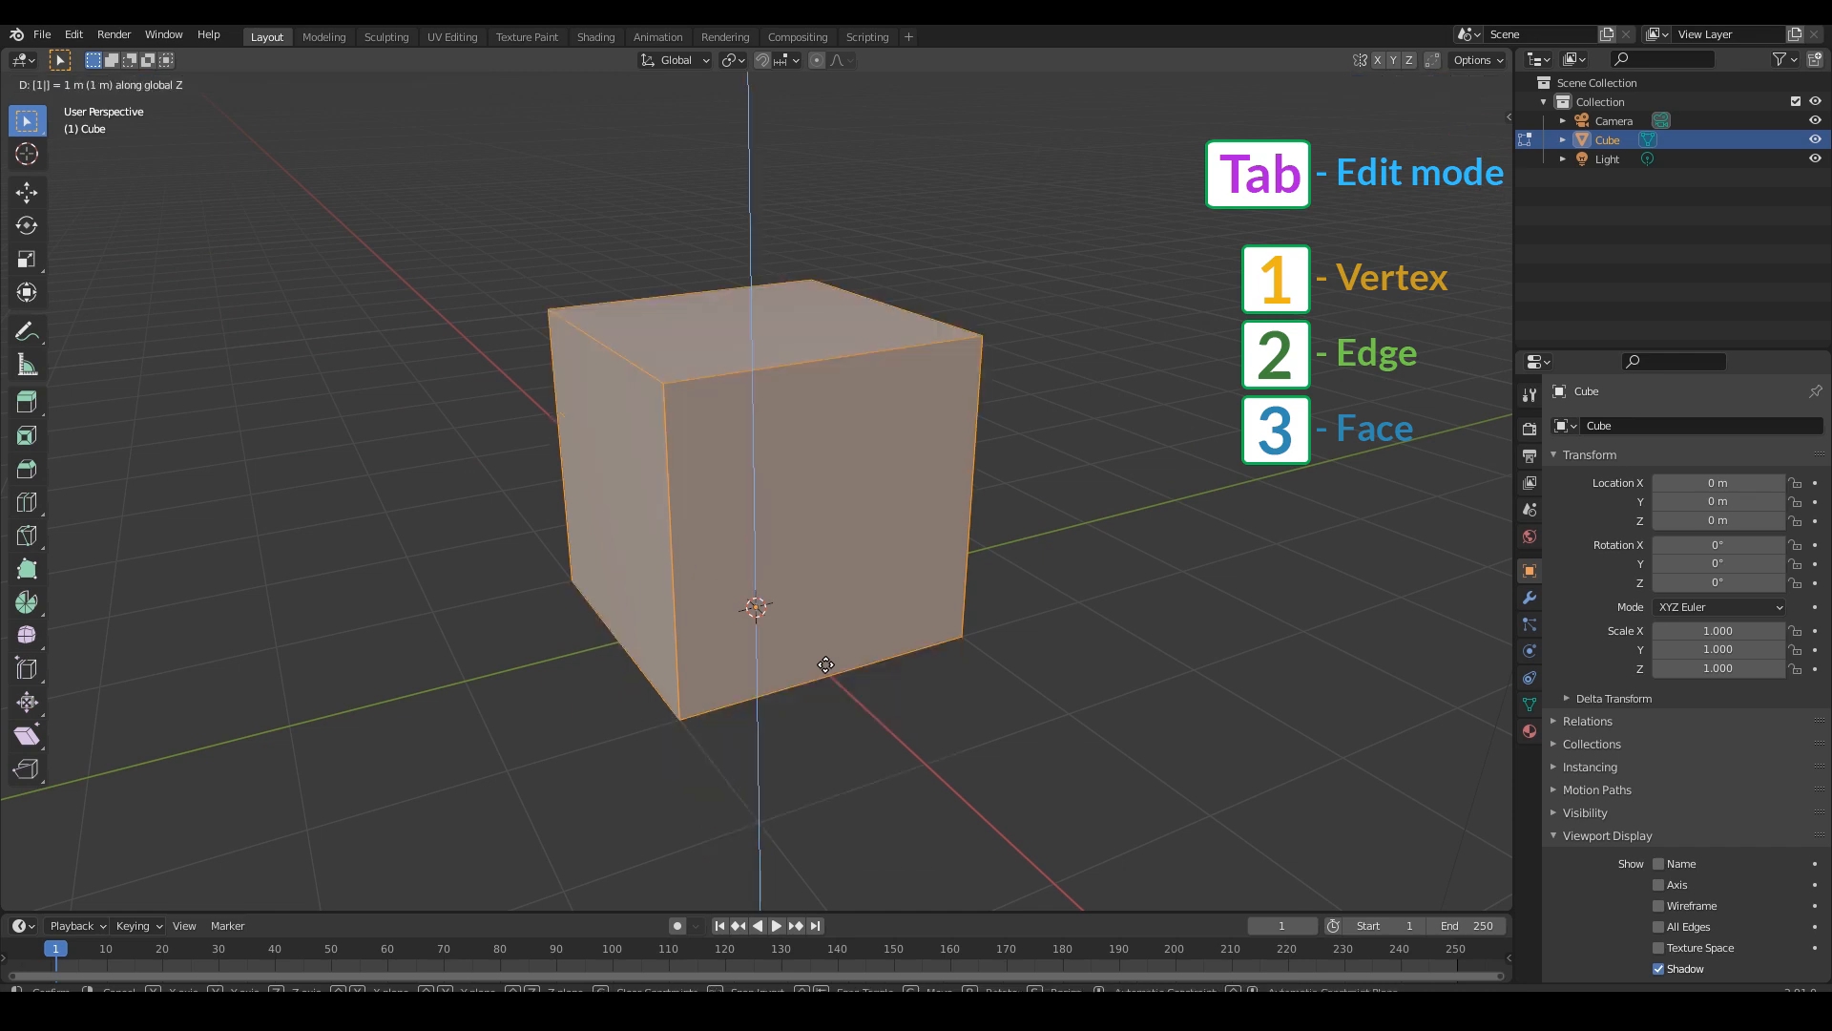
pyautogui.press('Return')
pyautogui.press('Tab')
pyautogui.moveTo(794, 739); pyautogui.dragTo(824, 733, button='middle')
pyautogui.scroll(2, 786, 727)
pyautogui.keyDown('shift'); pyautogui.moveTo(797, 506); pyautogui.dragTo(770, 504, button='middle'); pyautogui.keyUp('shift')
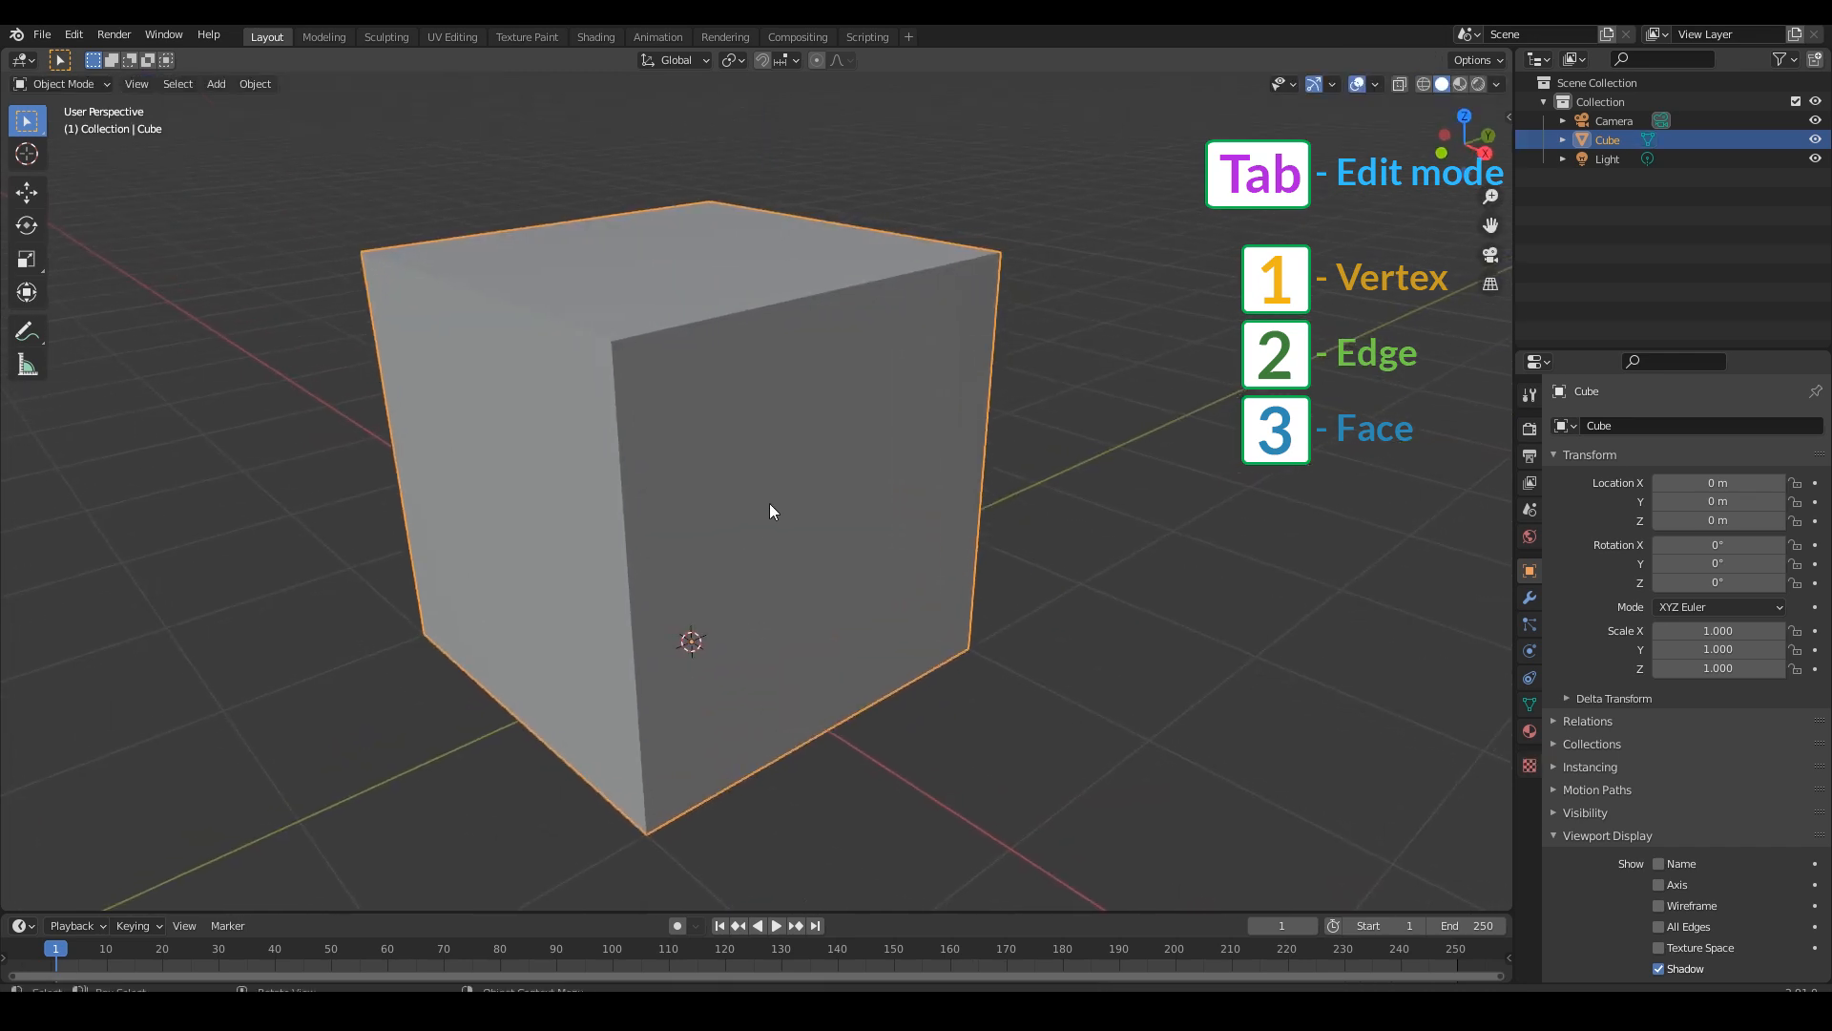
# Turn on the Wireframe viewport display for the cube.
pyautogui.click(1659, 907)
pyautogui.click(1149, 683)
pyautogui.moveTo(1155, 657); pyautogui.dragTo(1098, 630, button='middle')
pyautogui.click(897, 529)
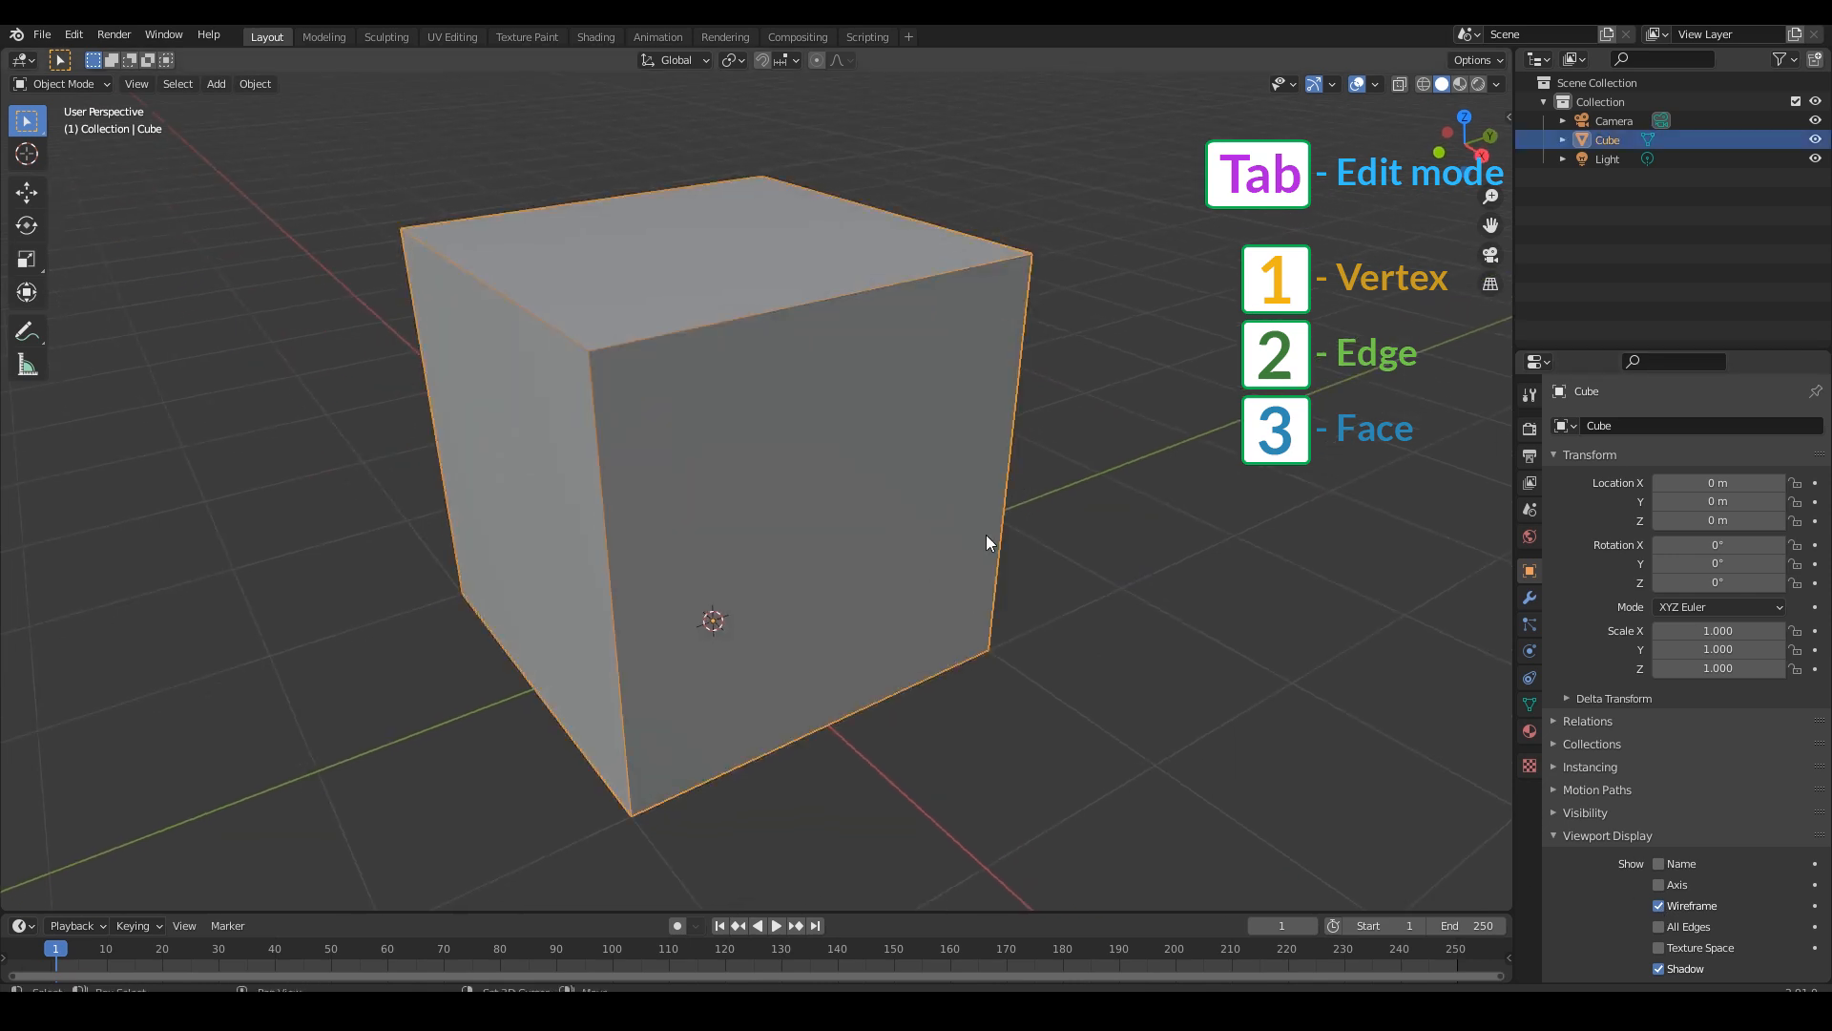
# Try a loop cut with three evenly spaced cuts around the cube in Edit Mode and undo it.
pyautogui.keyDown('shift'); pyautogui.moveTo(986, 536); pyautogui.dragTo(948, 518, button='middle'); pyautogui.keyUp('shift')
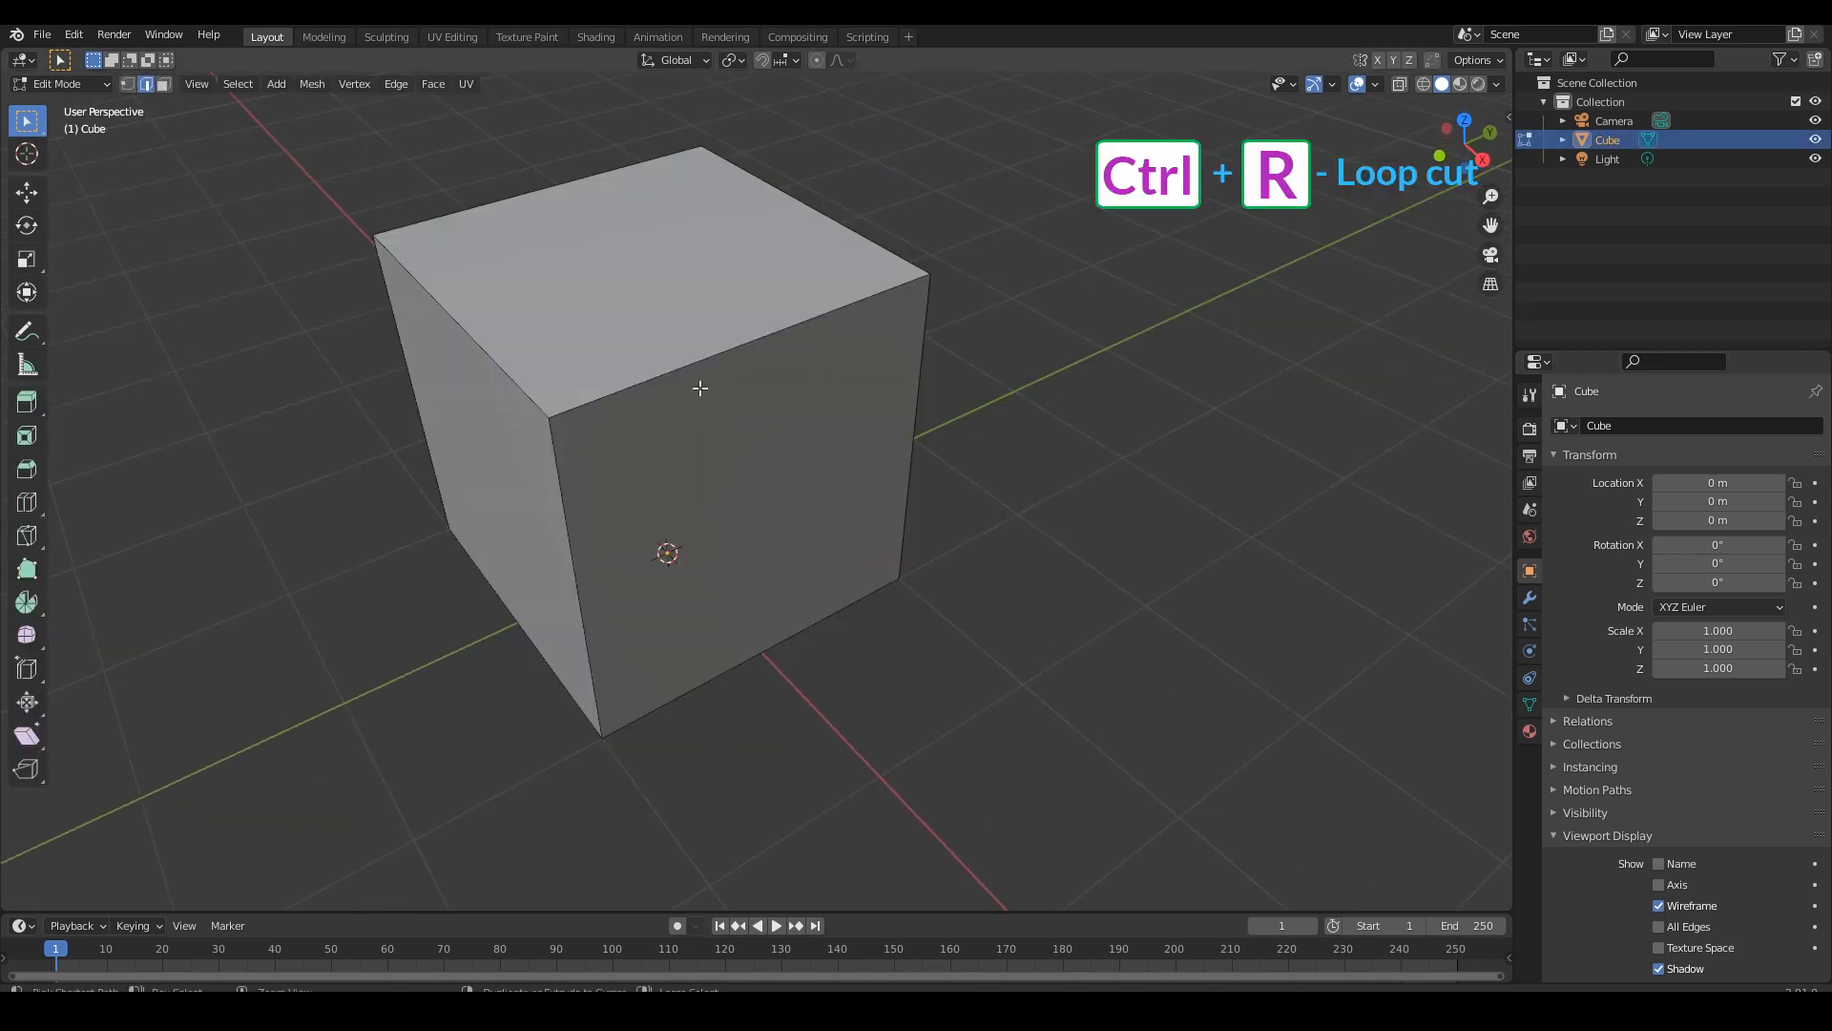
pyautogui.hotkey('ctrl', 'r')
pyautogui.scroll(2, 700, 385)
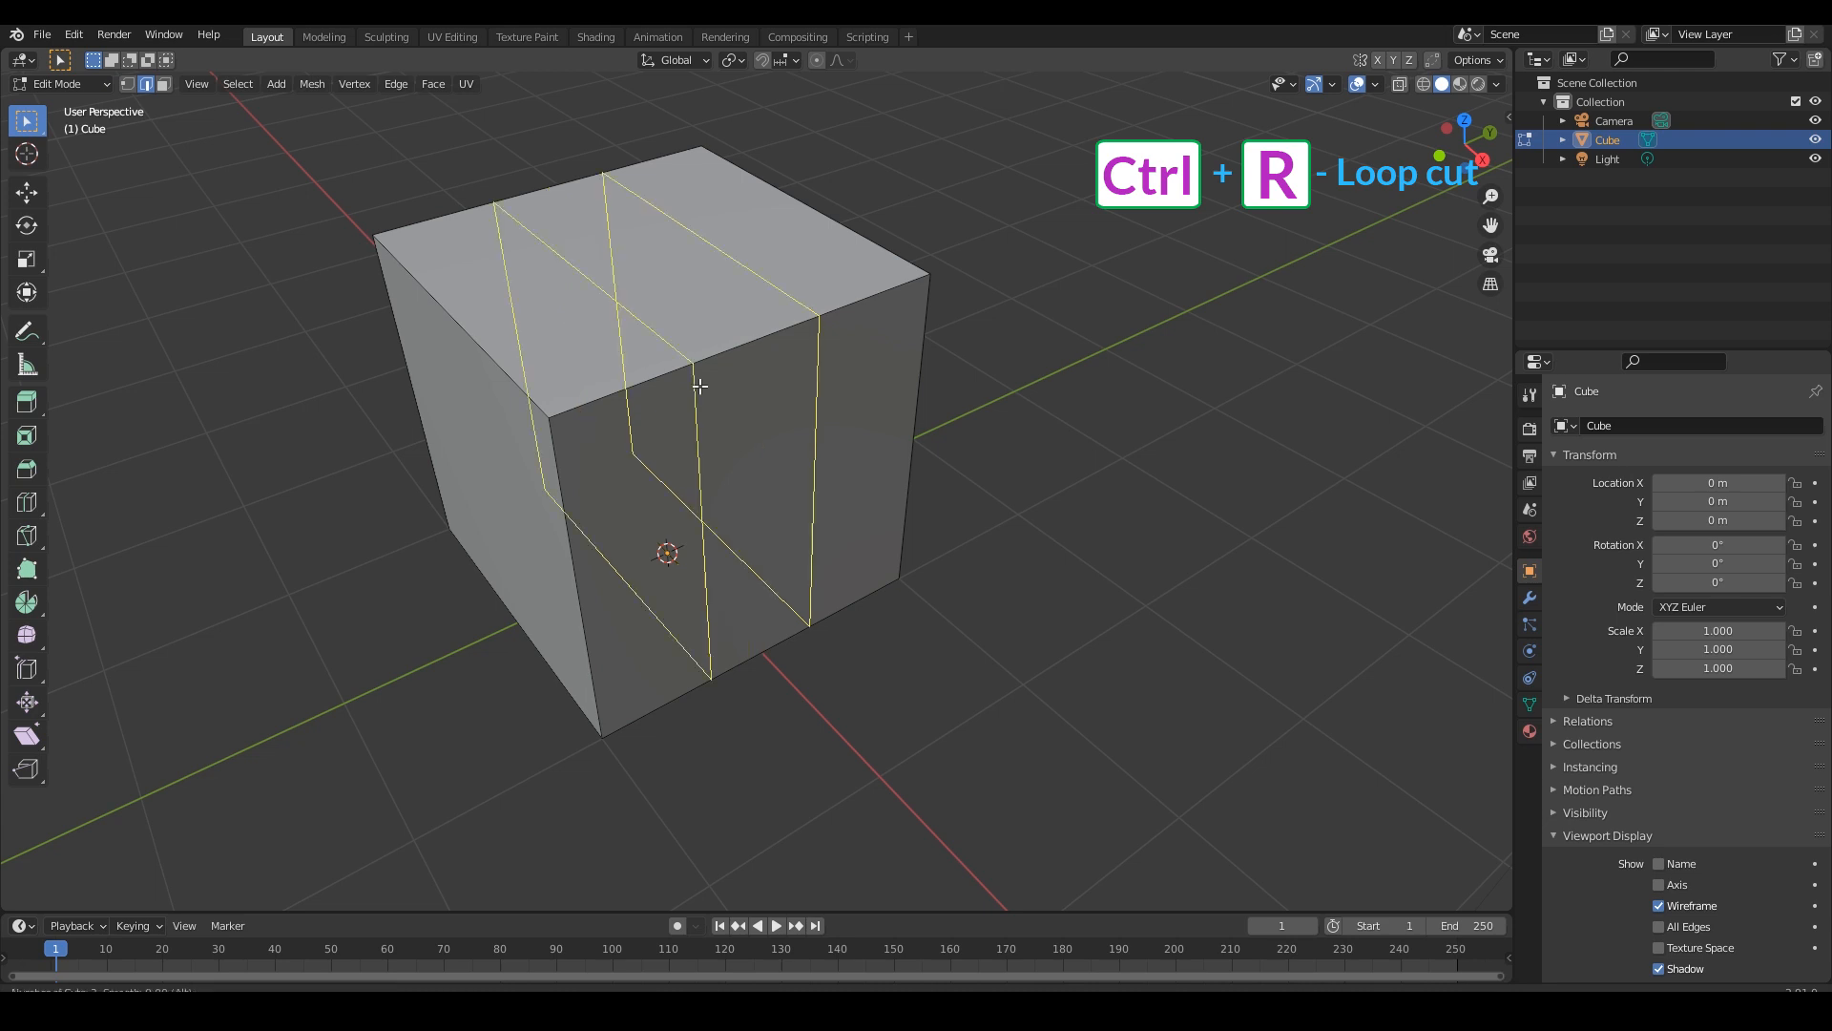
pyautogui.click(700, 386)
pyautogui.rightClick(699, 385)
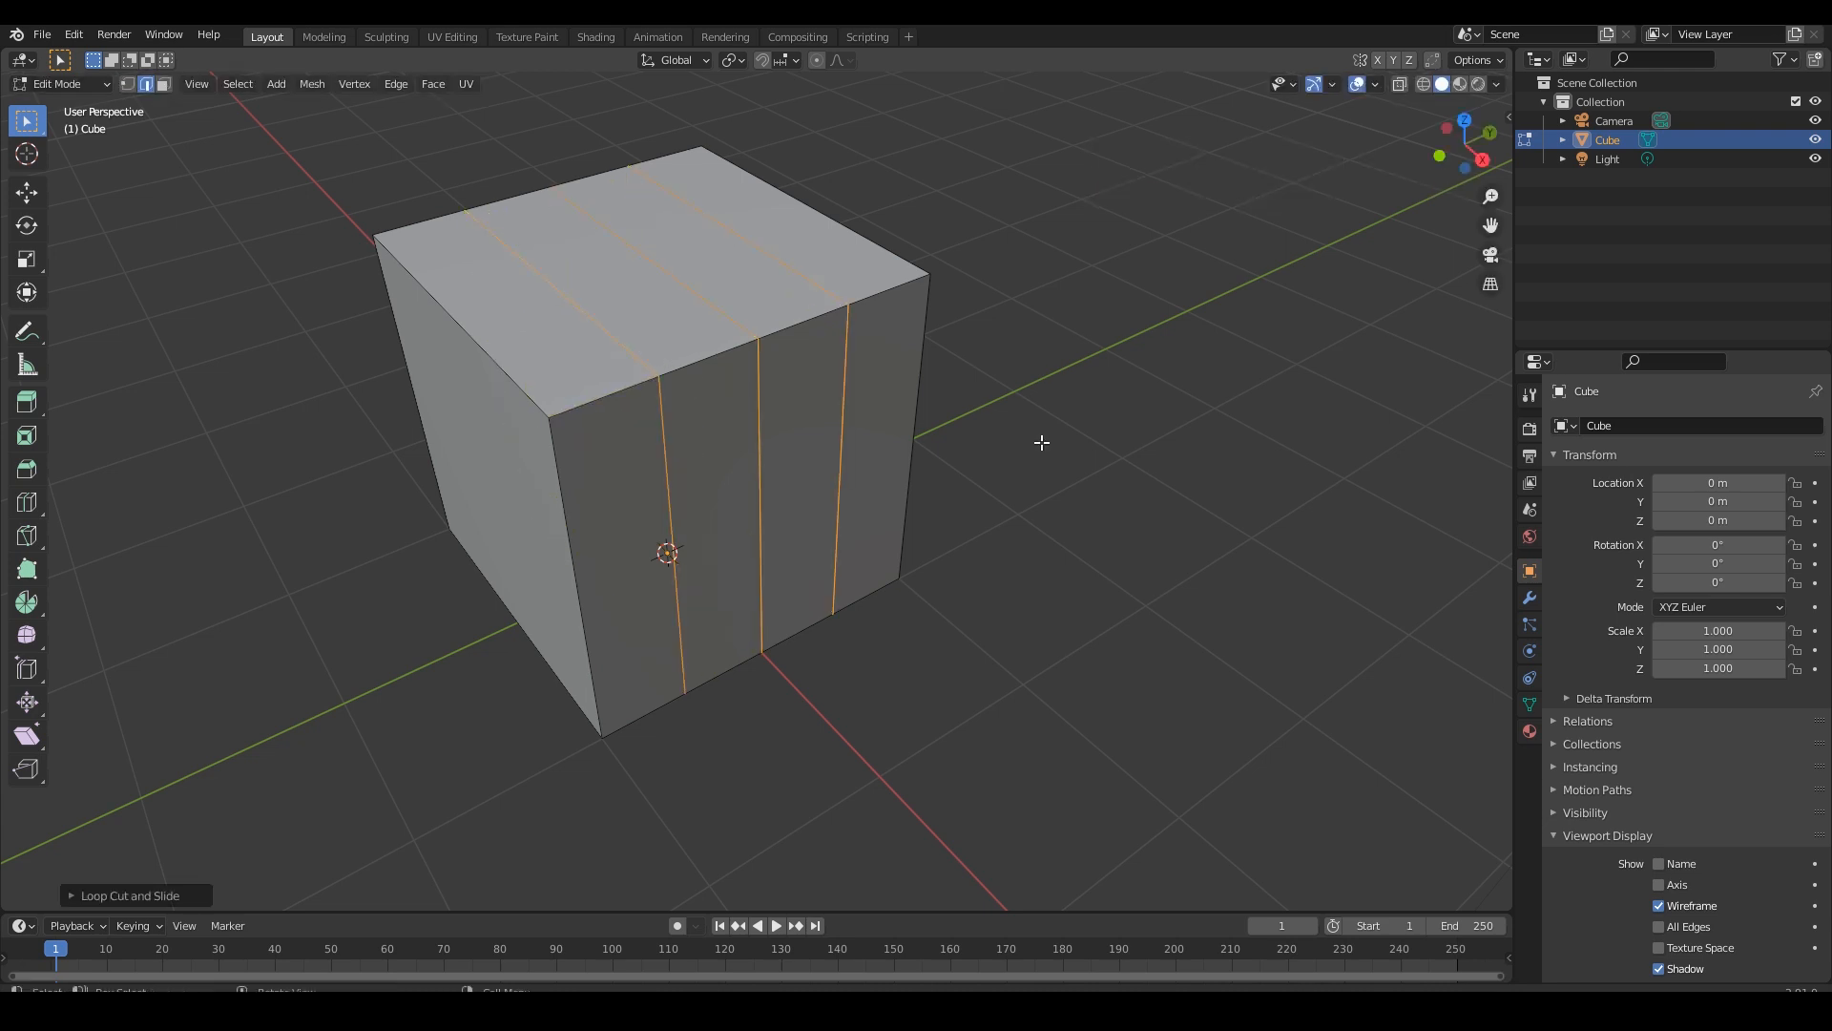
pyautogui.hotkey('ctrl', 'z')
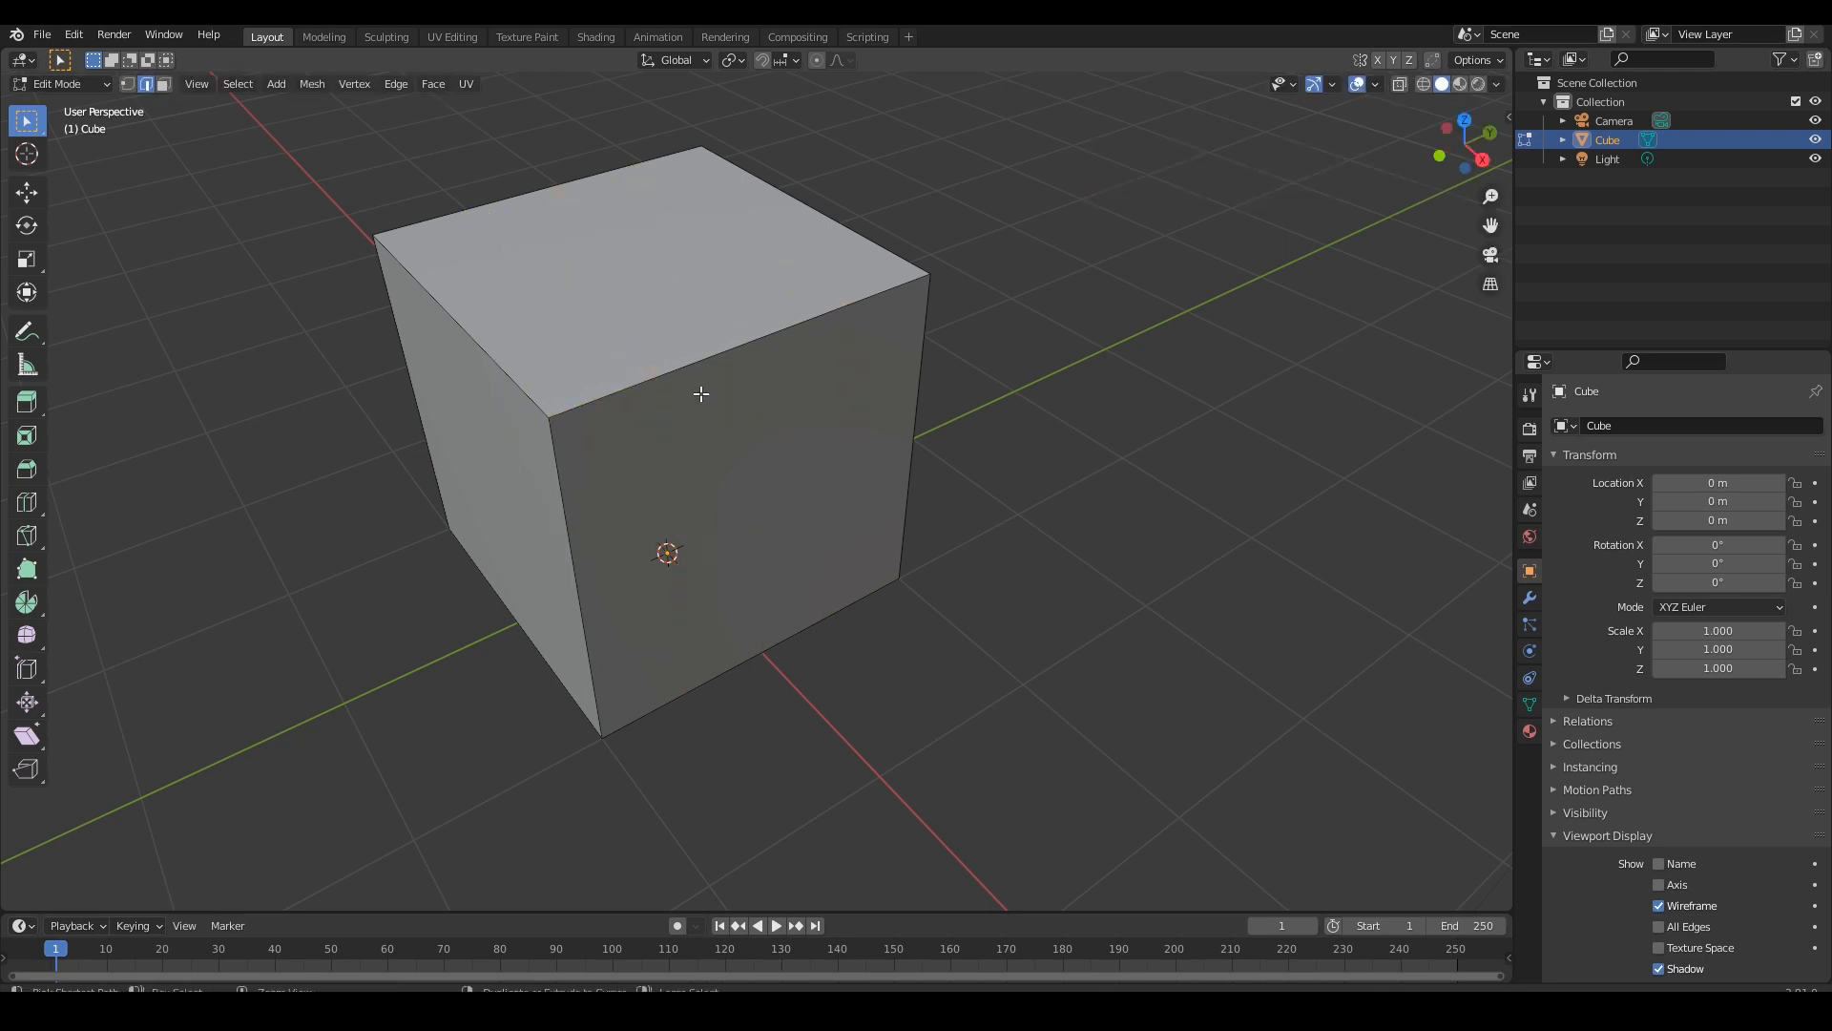
# Add a single centred loop cut running across the cube's top and front faces, leaving nothing selected.
pyautogui.hotkey('ctrl', 'r')
pyautogui.click(702, 392)
pyautogui.rightClick(702, 392)
pyautogui.hotkey('alt', 'a')
pyautogui.scroll(3, 868, 384)
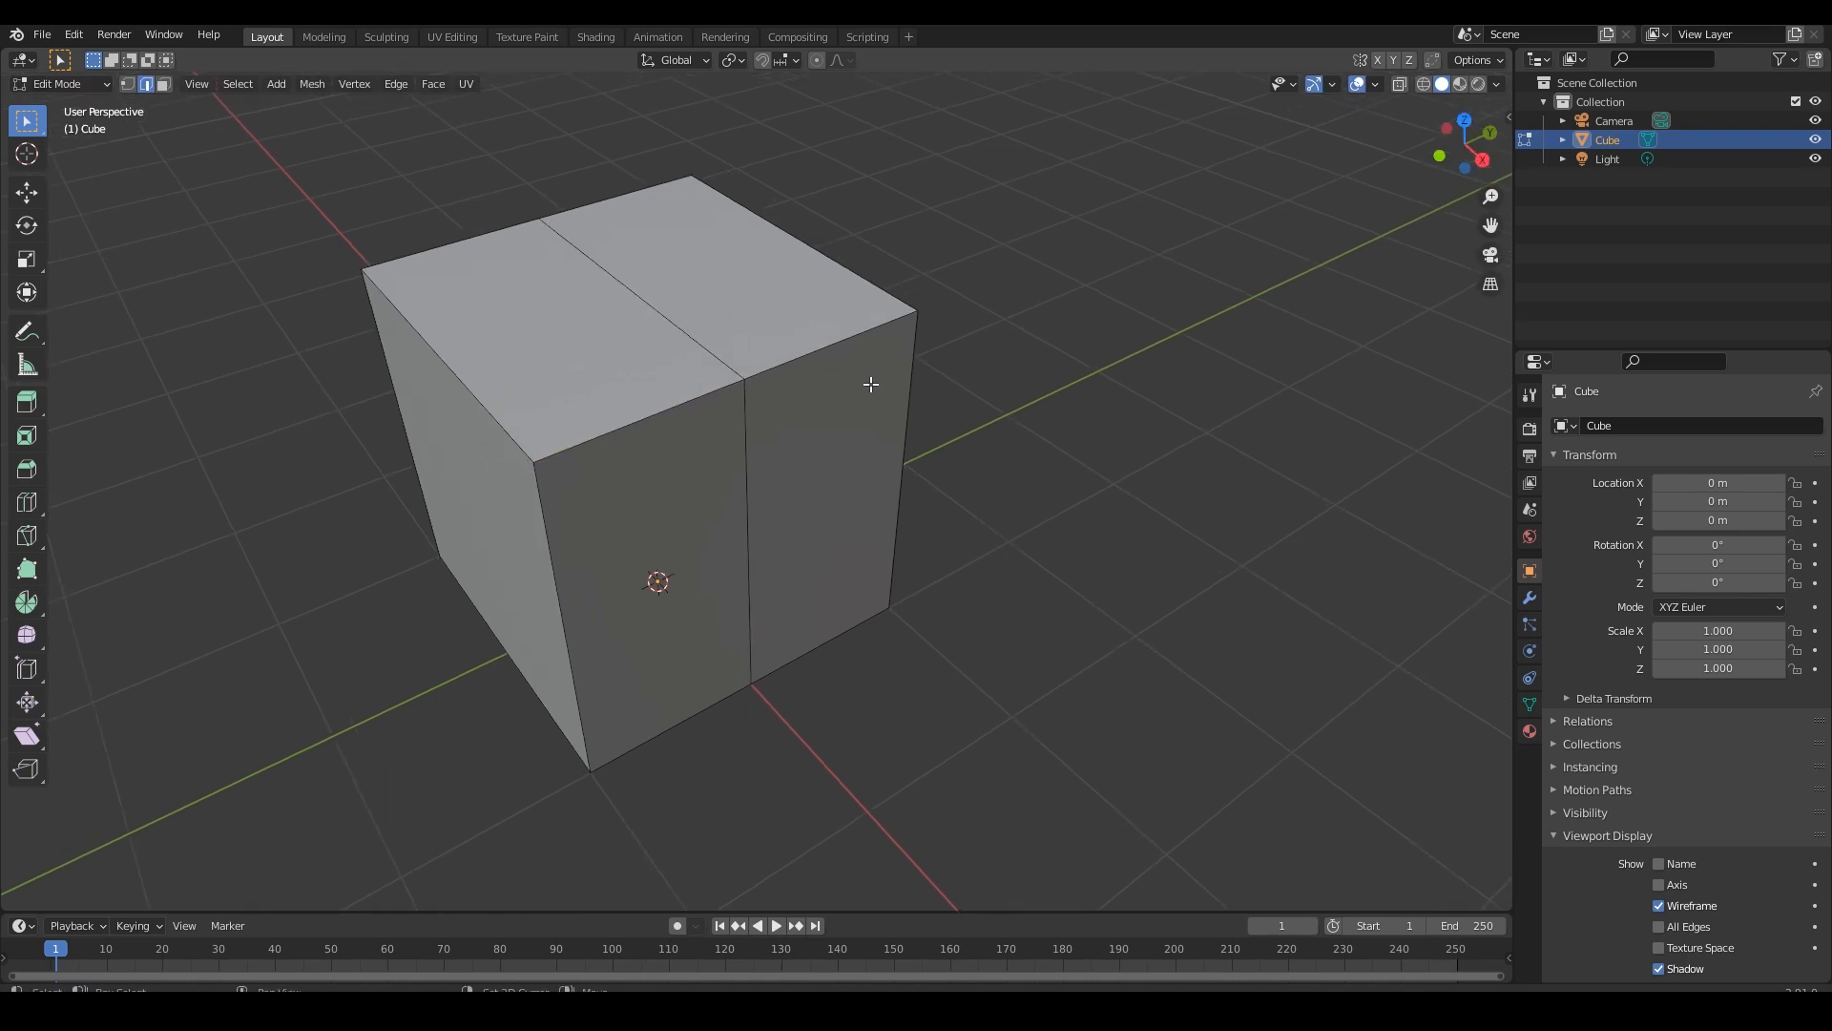
# Try separate loop cuts slid close to the cube's two side edges, and undo both cuts.
pyautogui.hotkey('ctrl', 'r')
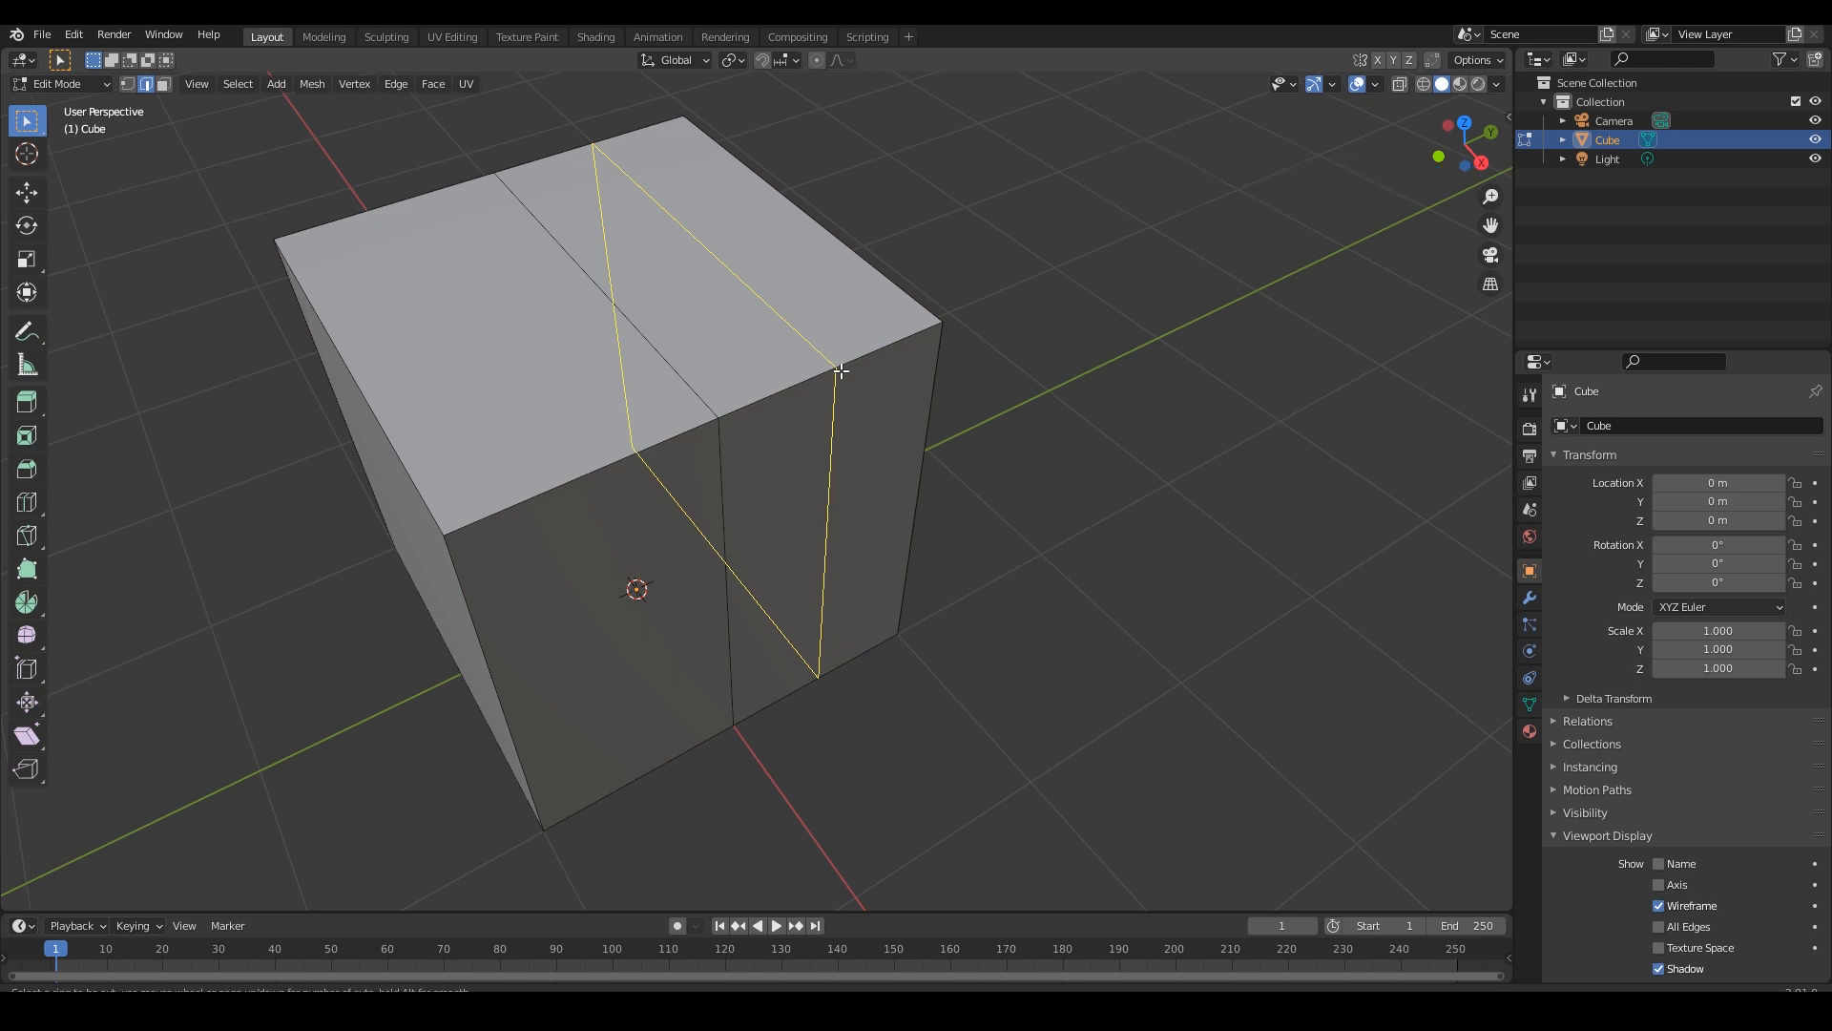
pyautogui.click(841, 373)
pyautogui.click(937, 344)
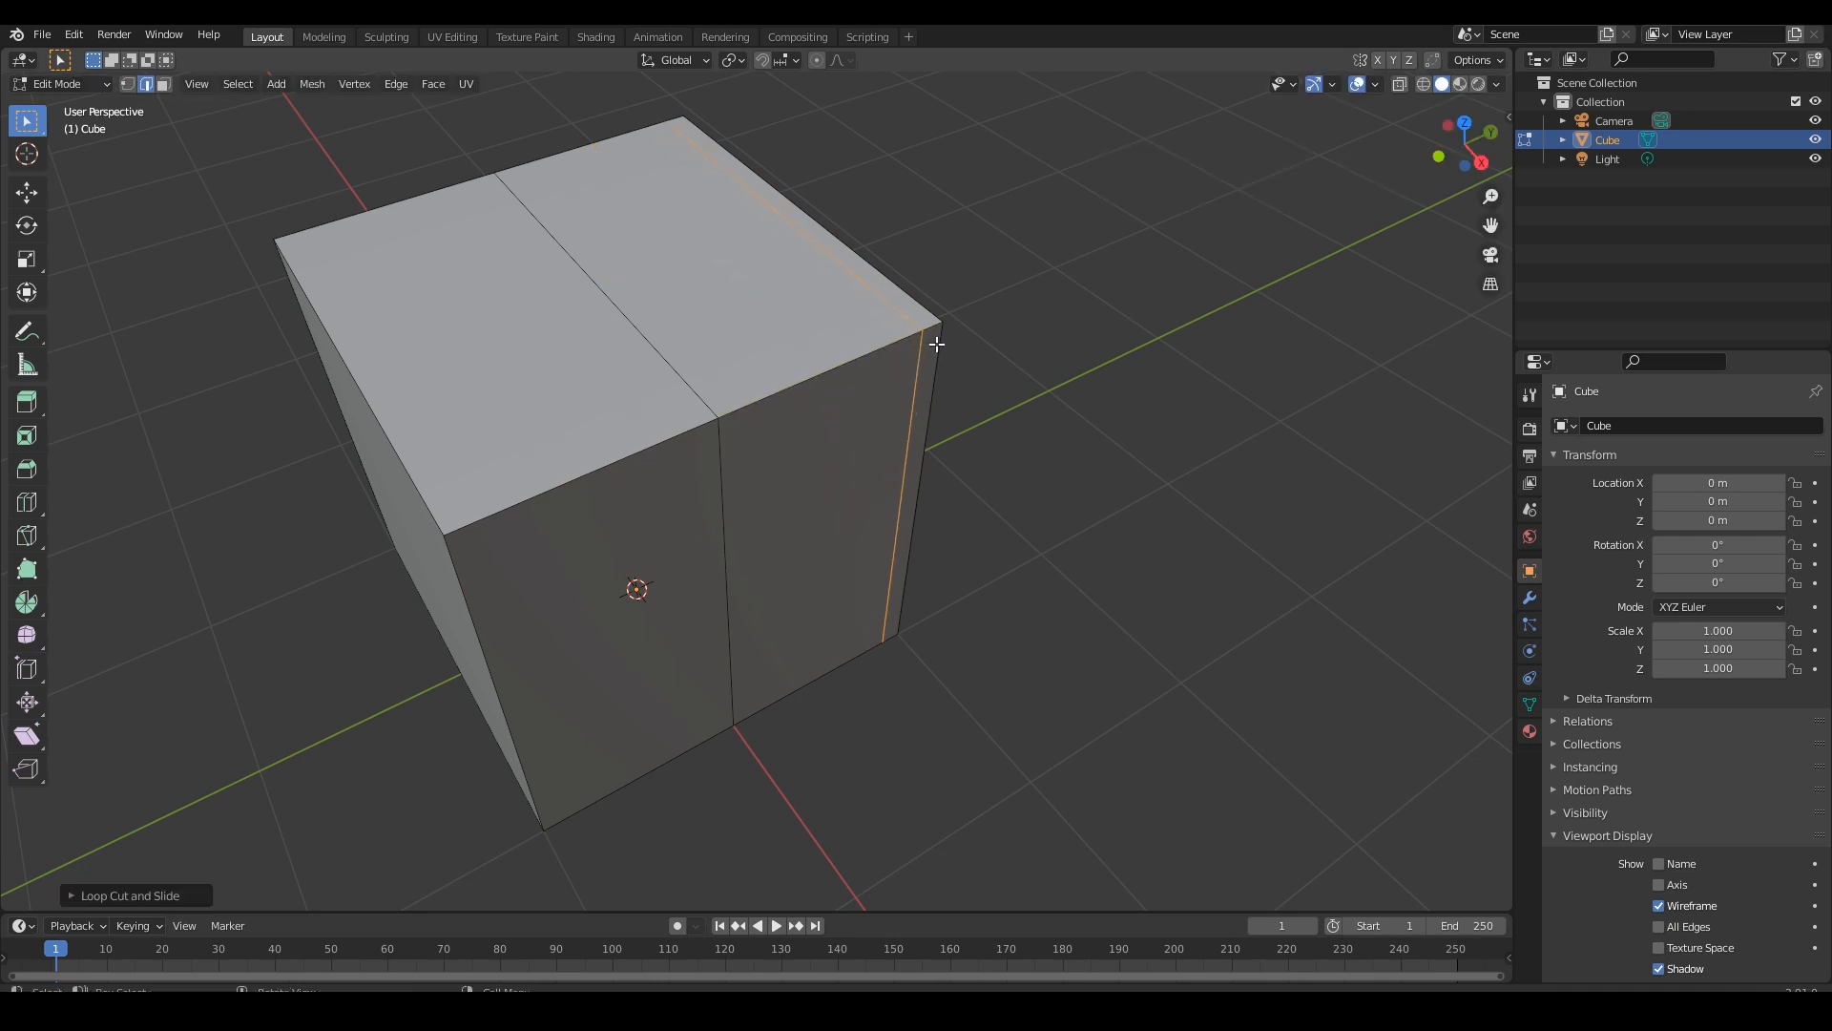
pyautogui.hotkey('ctrl', 'r')
pyautogui.click(607, 456)
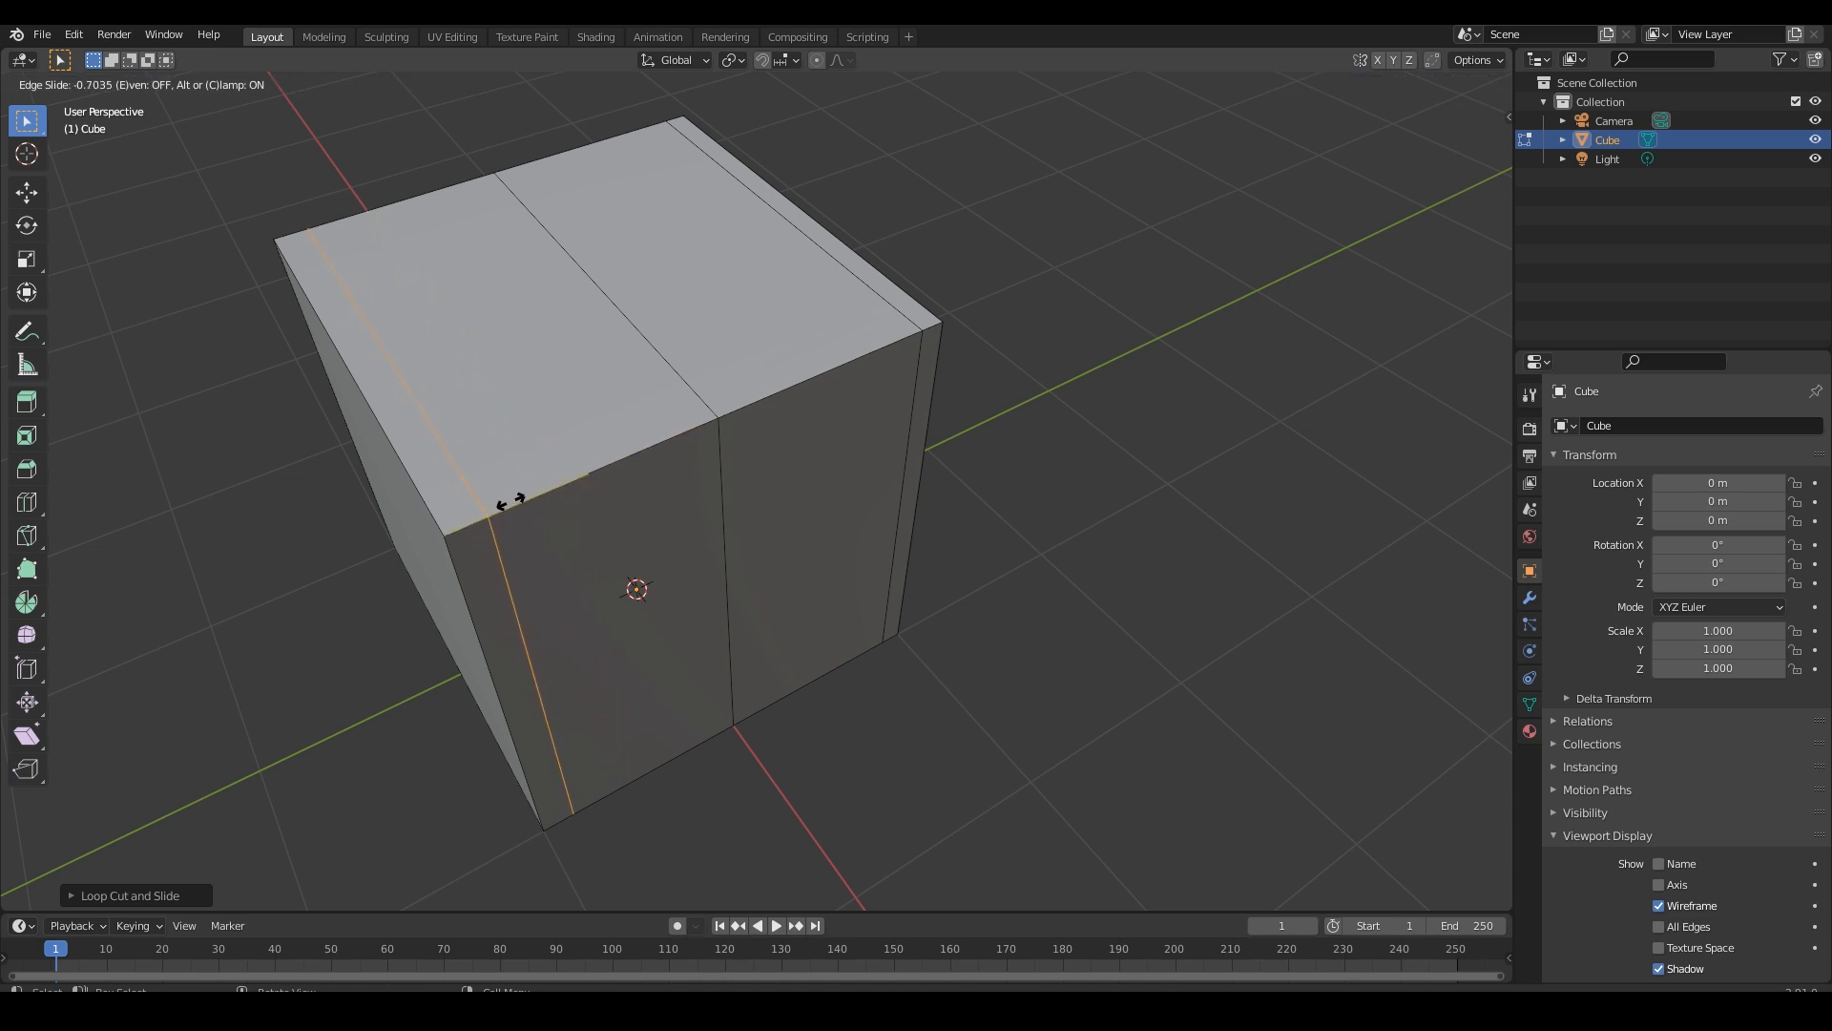
pyautogui.click(544, 506)
pyautogui.hotkey('ctrl', 'z')
pyautogui.hotkey('ctrl', 'z')
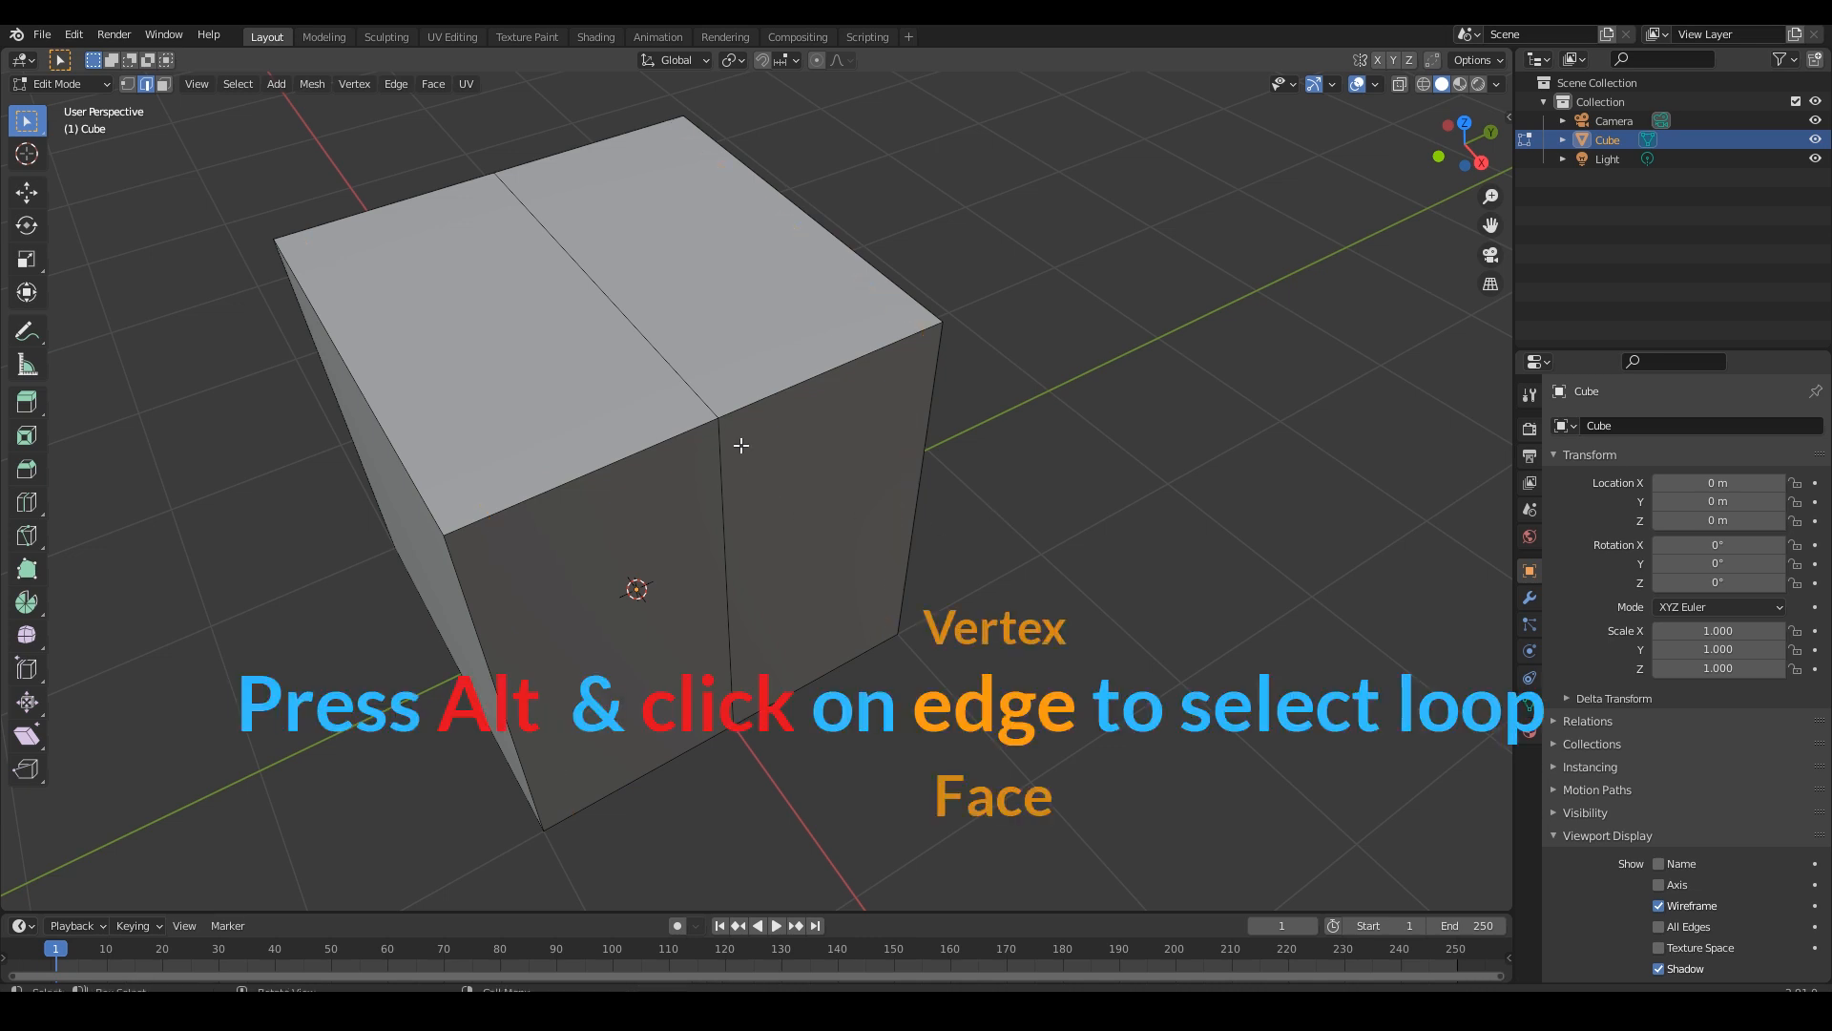
# Select the centre edge loop and offset edge loops to both sides of it with a slide of about 0.87.
pyautogui.click(685, 384)
pyautogui.keyDown('alt'); pyautogui.click(685, 384); pyautogui.keyUp('alt')
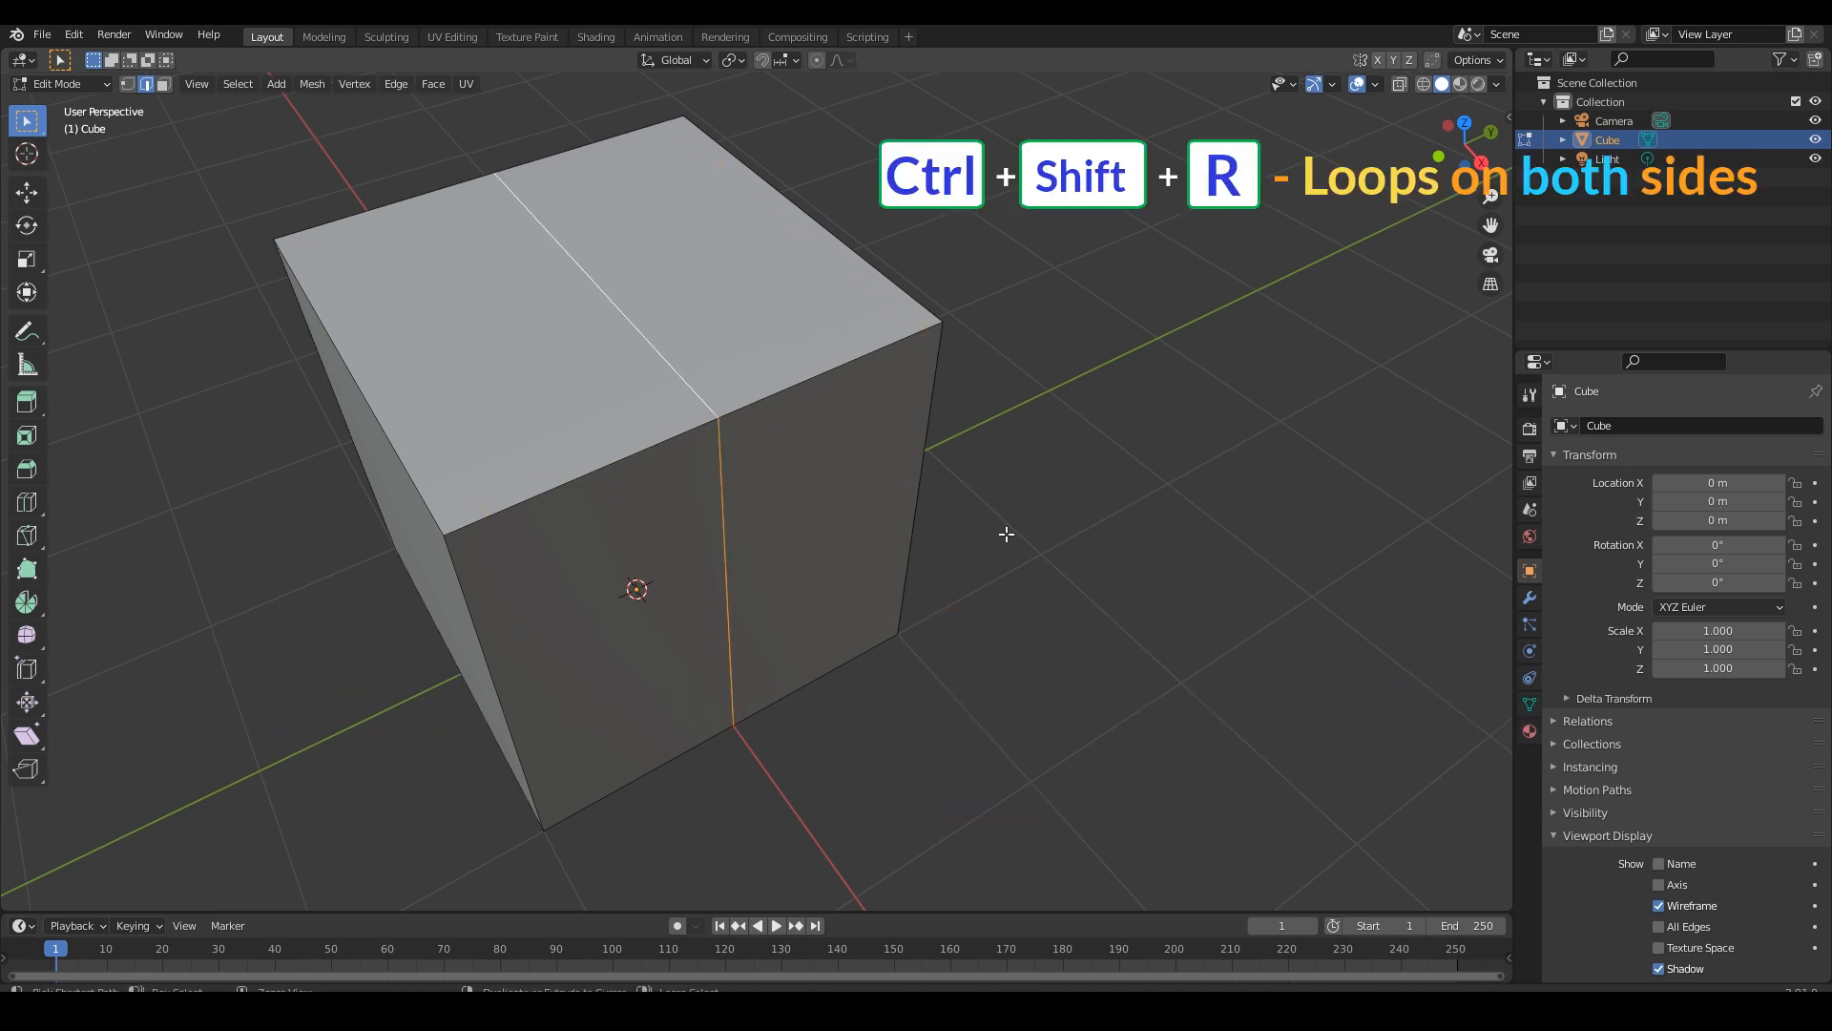
pyautogui.hotkey('ctrl', 'shift', 'r')
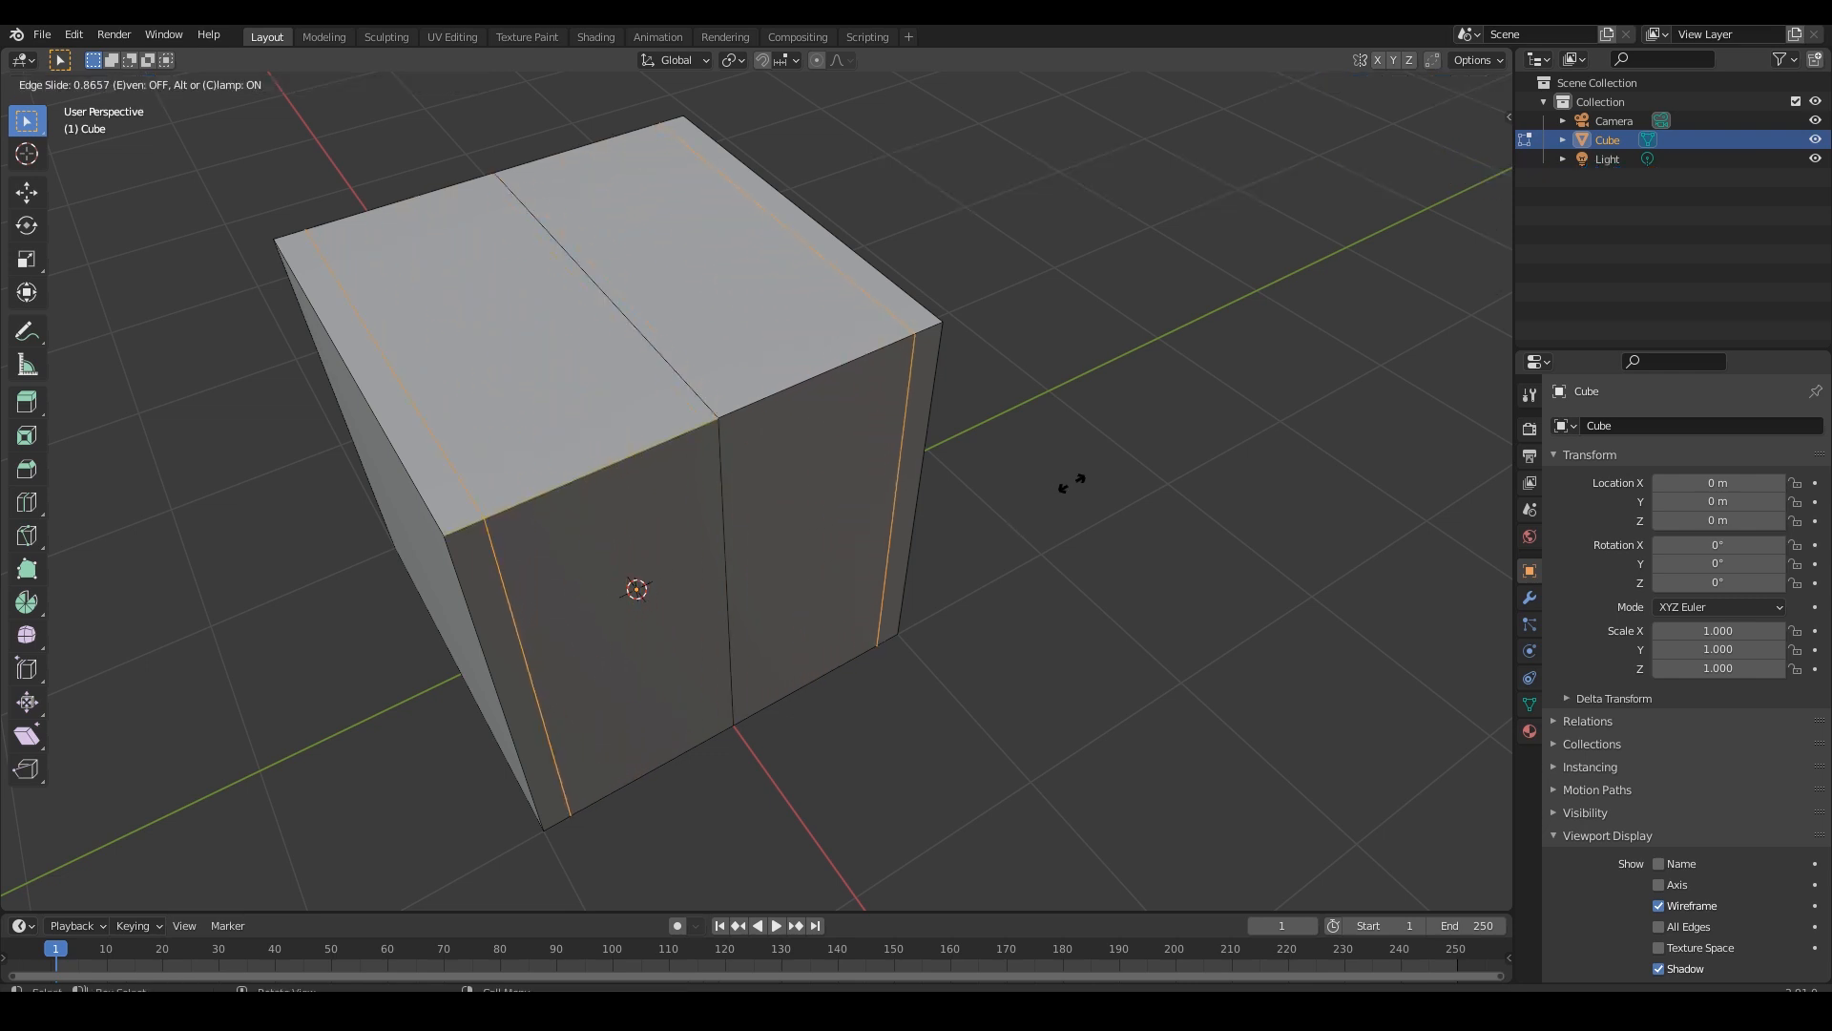
pyautogui.click(1072, 482)
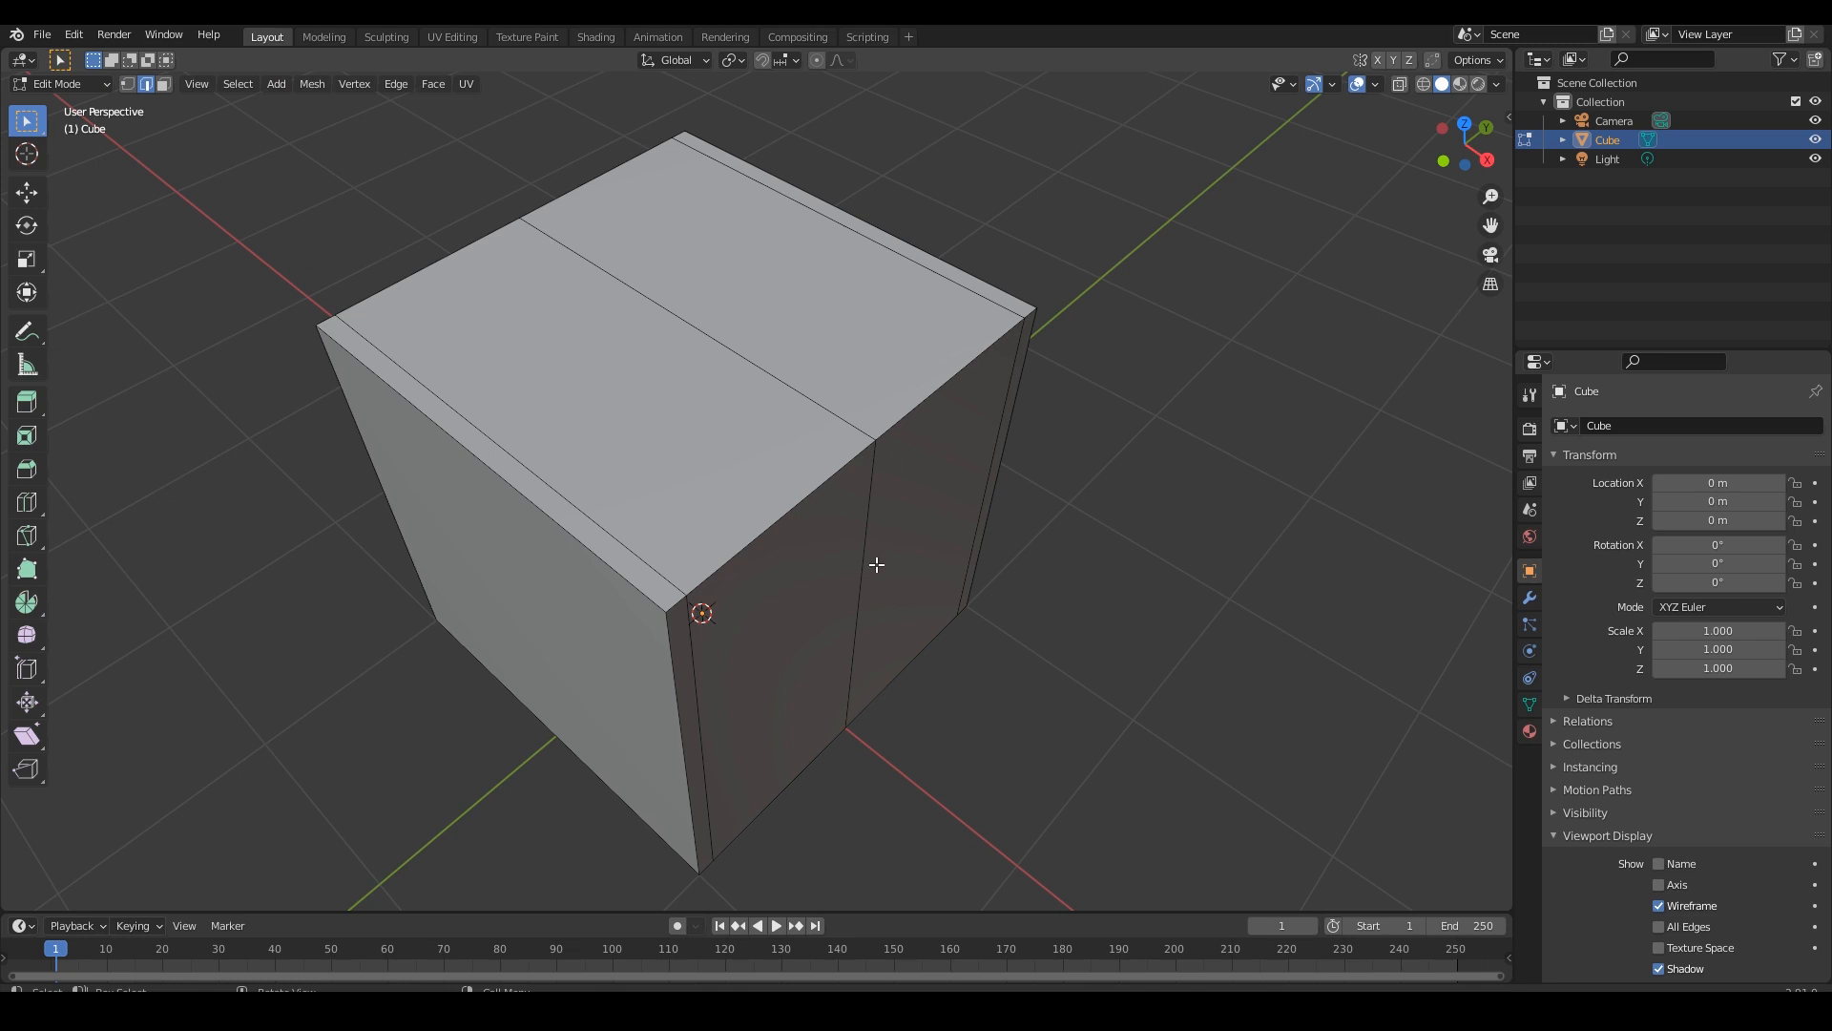
# Knife-cut diagonally across the top face from one inner loop's front end to the other inner loop's rear end.
pyautogui.press('k')
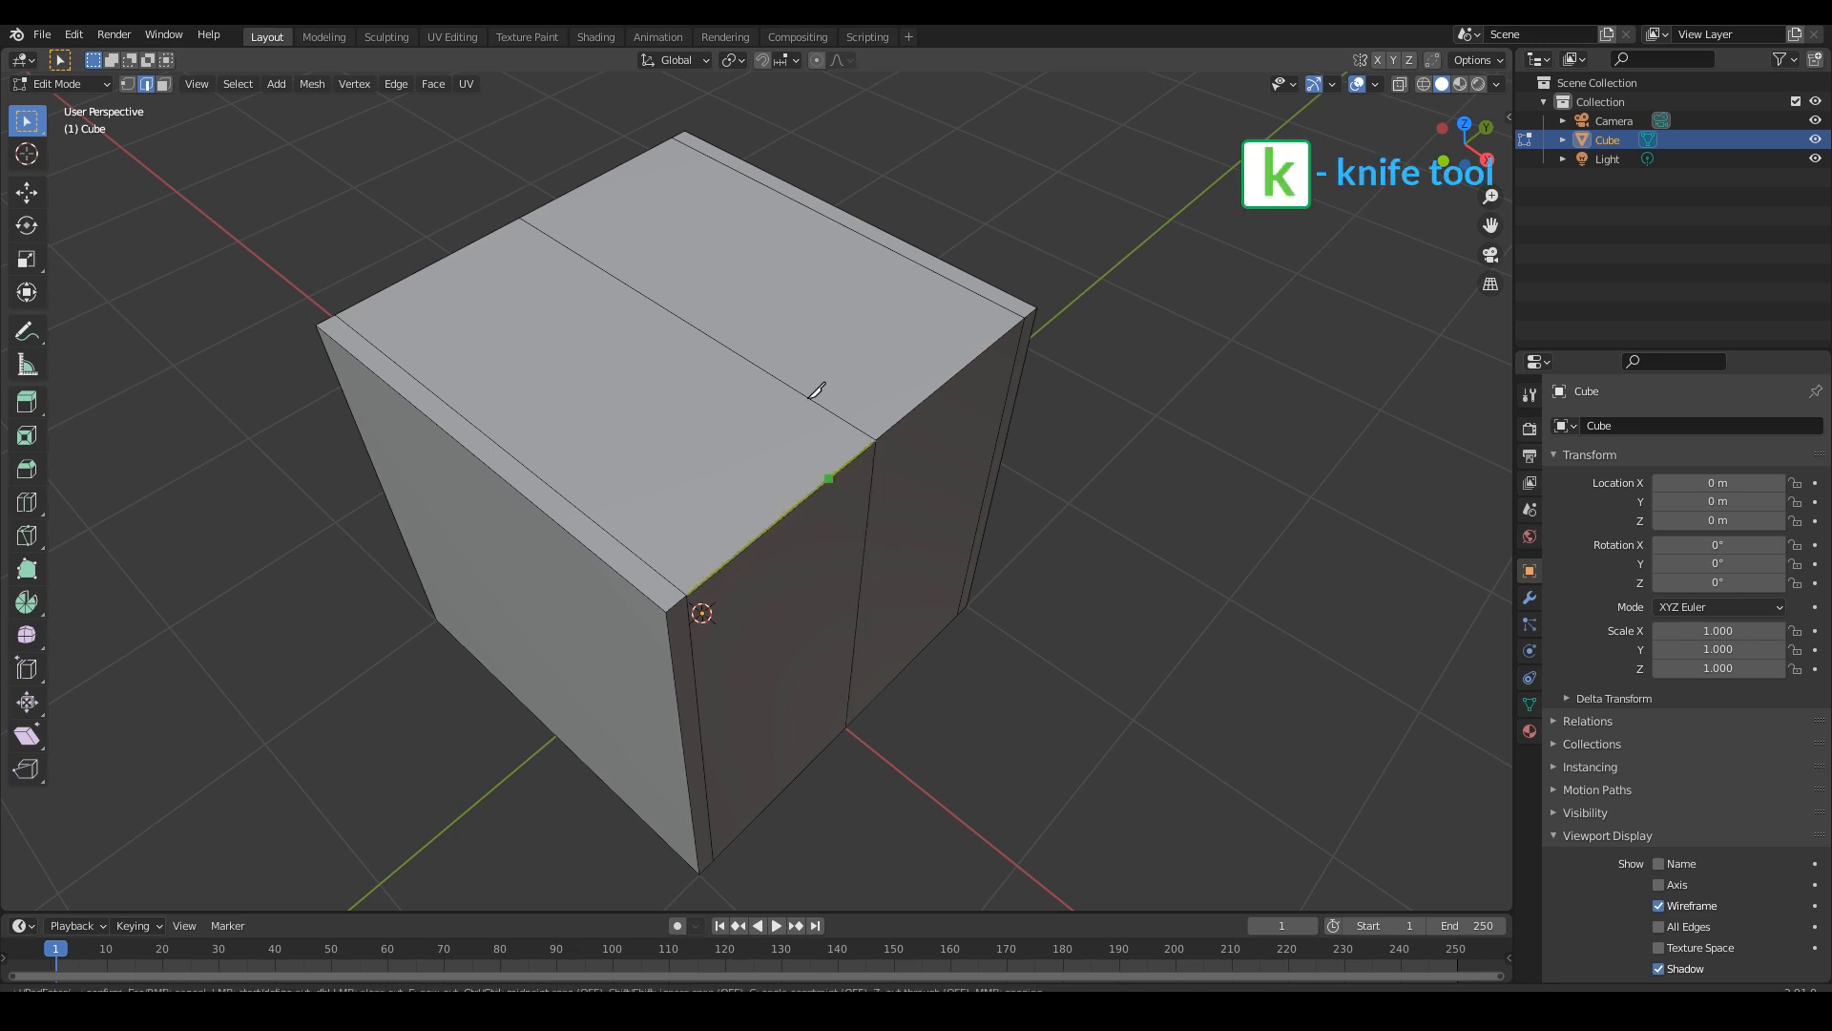
pyautogui.click(687, 593)
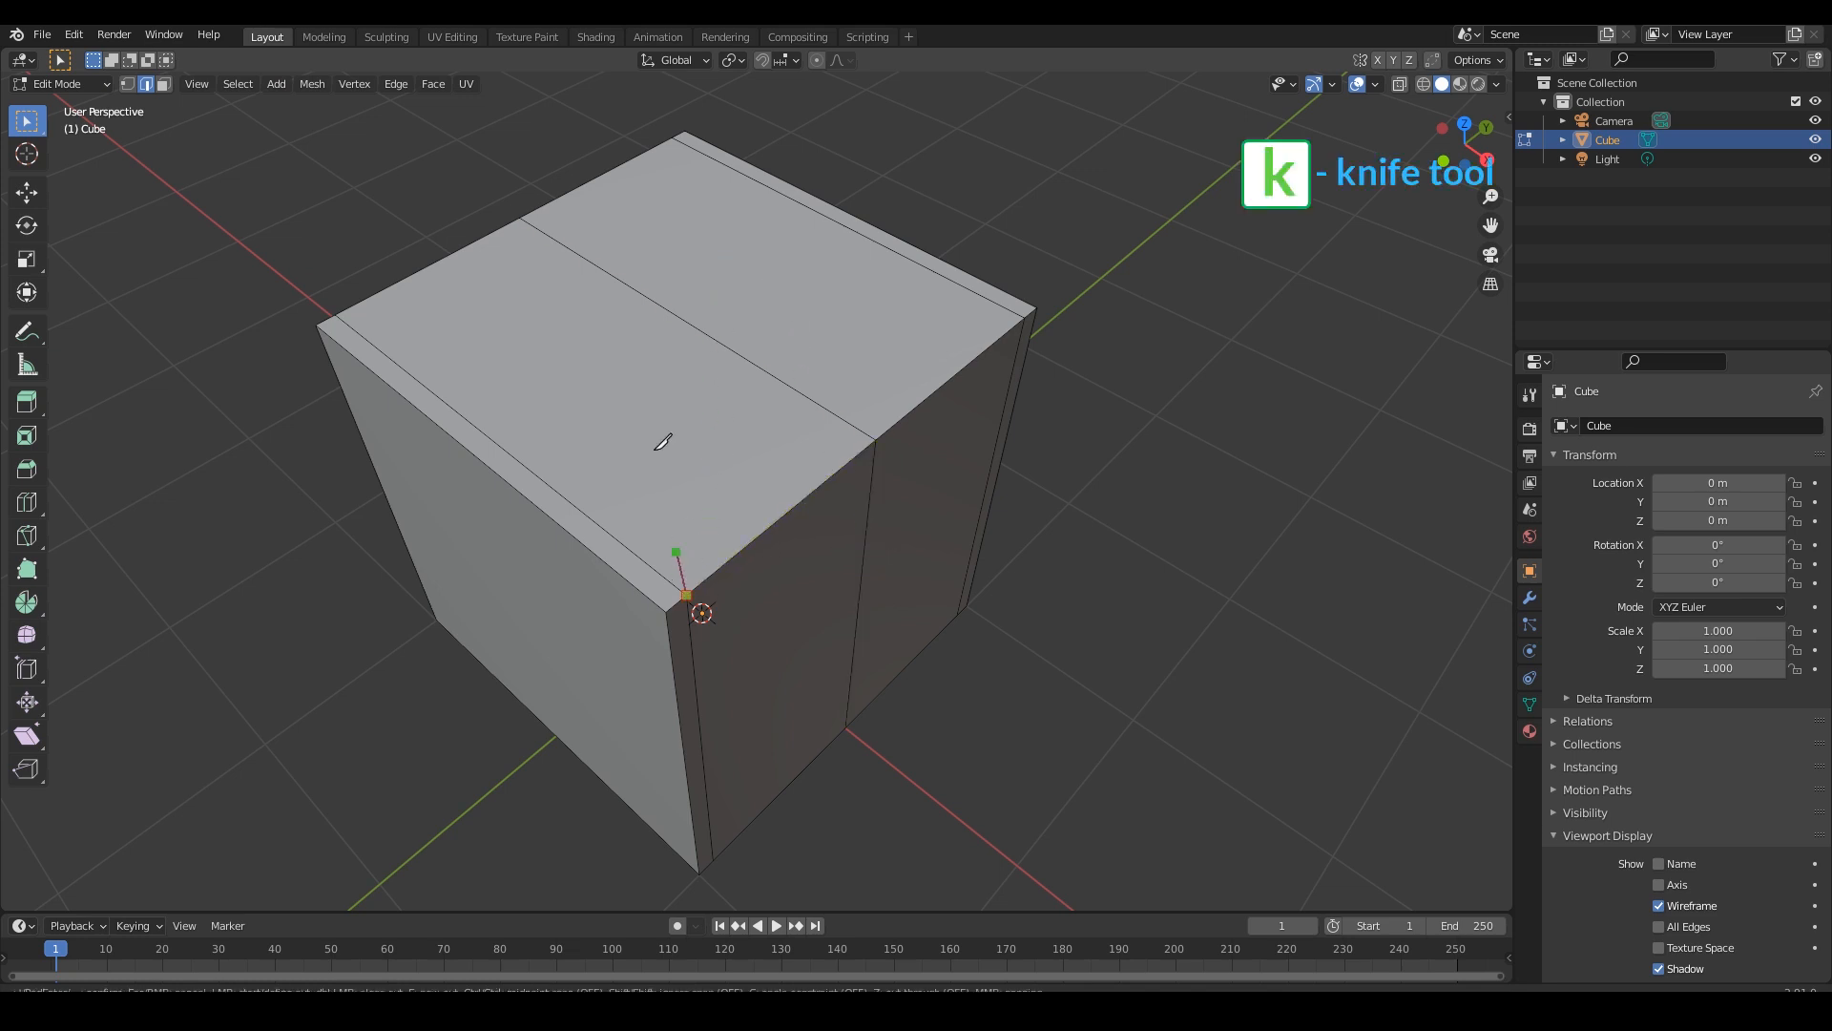
pyautogui.click(673, 136)
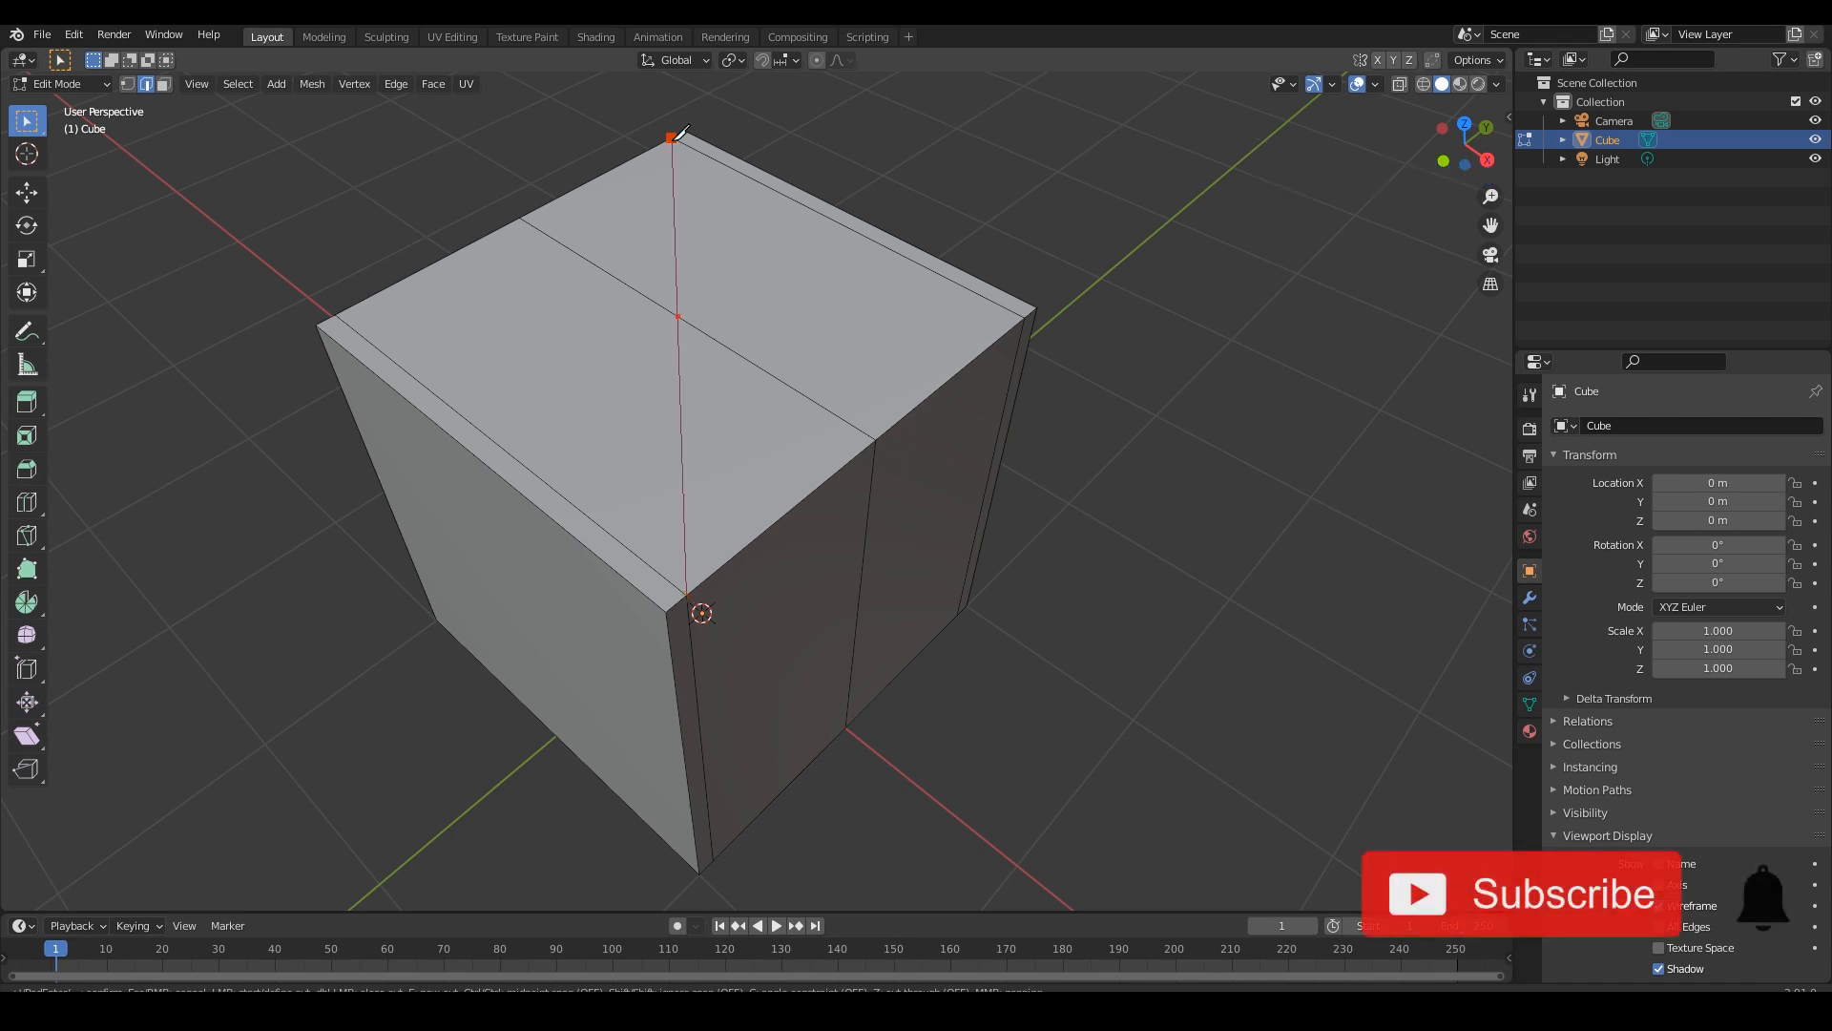
pyautogui.press('Return')
pyautogui.moveTo(1060, 739); pyautogui.dragTo(857, 698, button='middle')
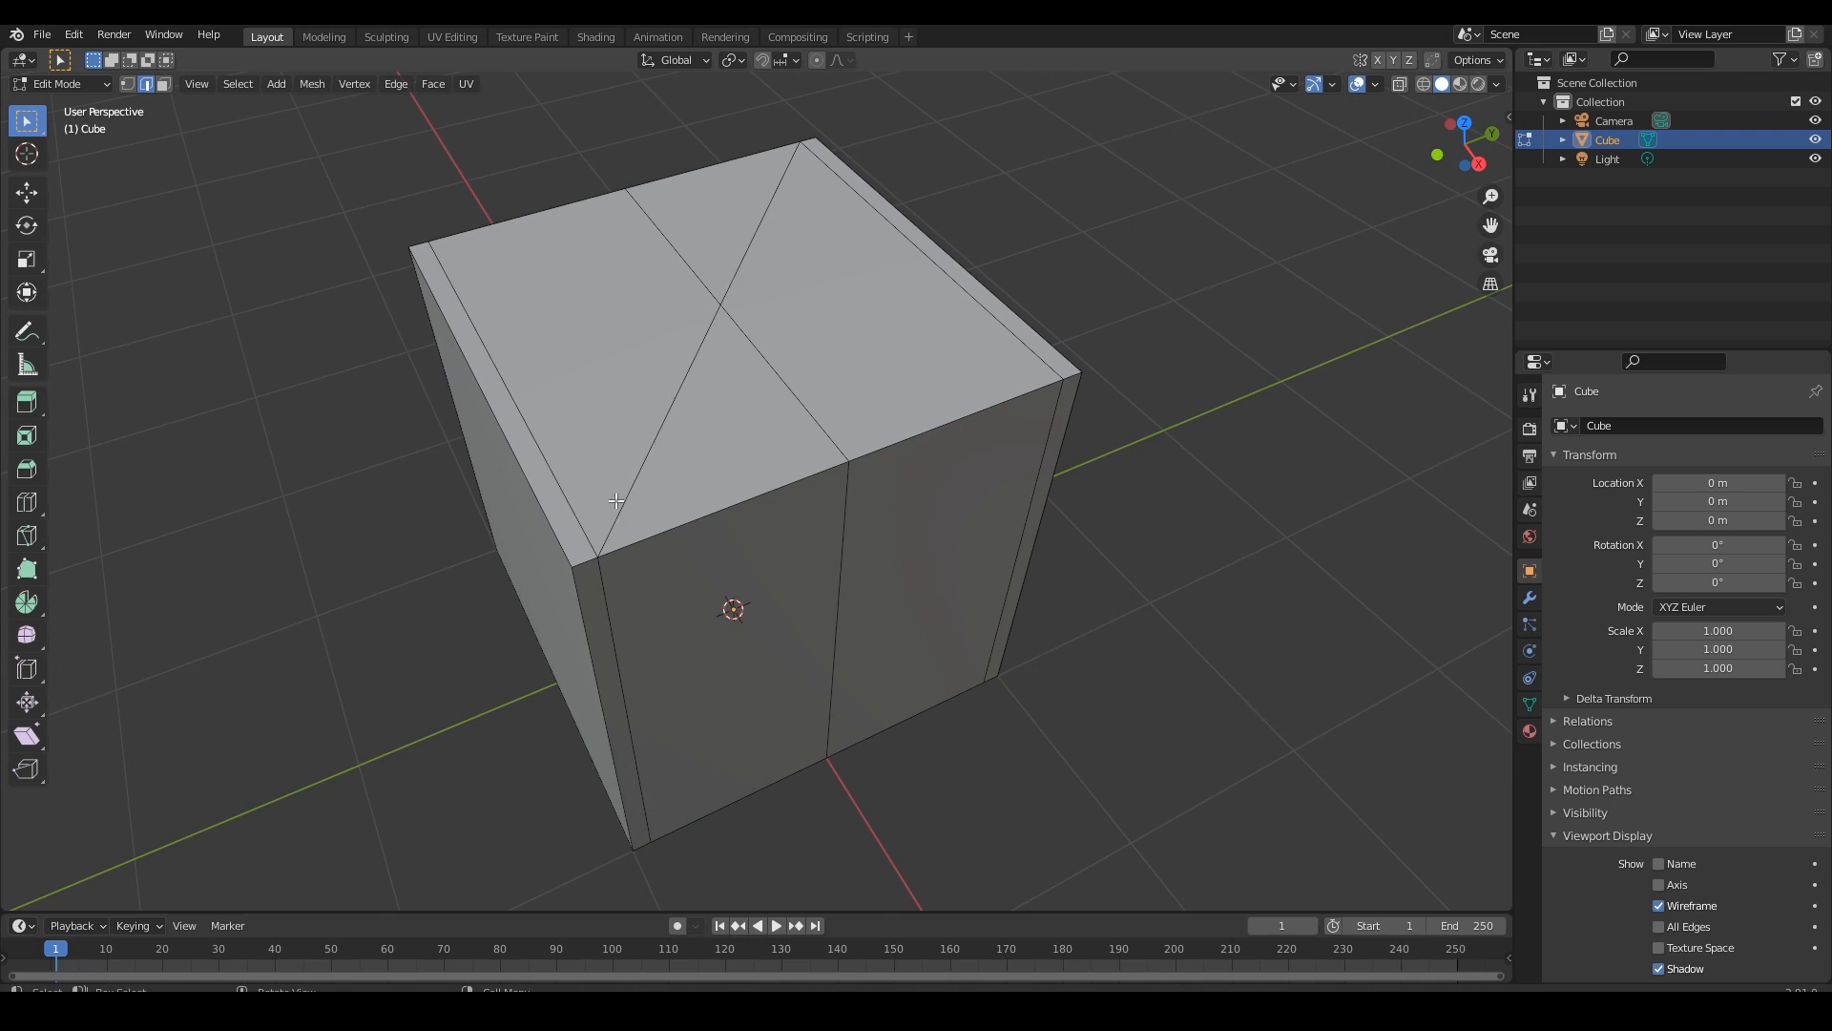
# Knife-cut from the midpoint of the diagonal's front half to the front end of the centre loop on the top face.
pyautogui.press('k')
pyautogui.scroll(2, 668, 391)
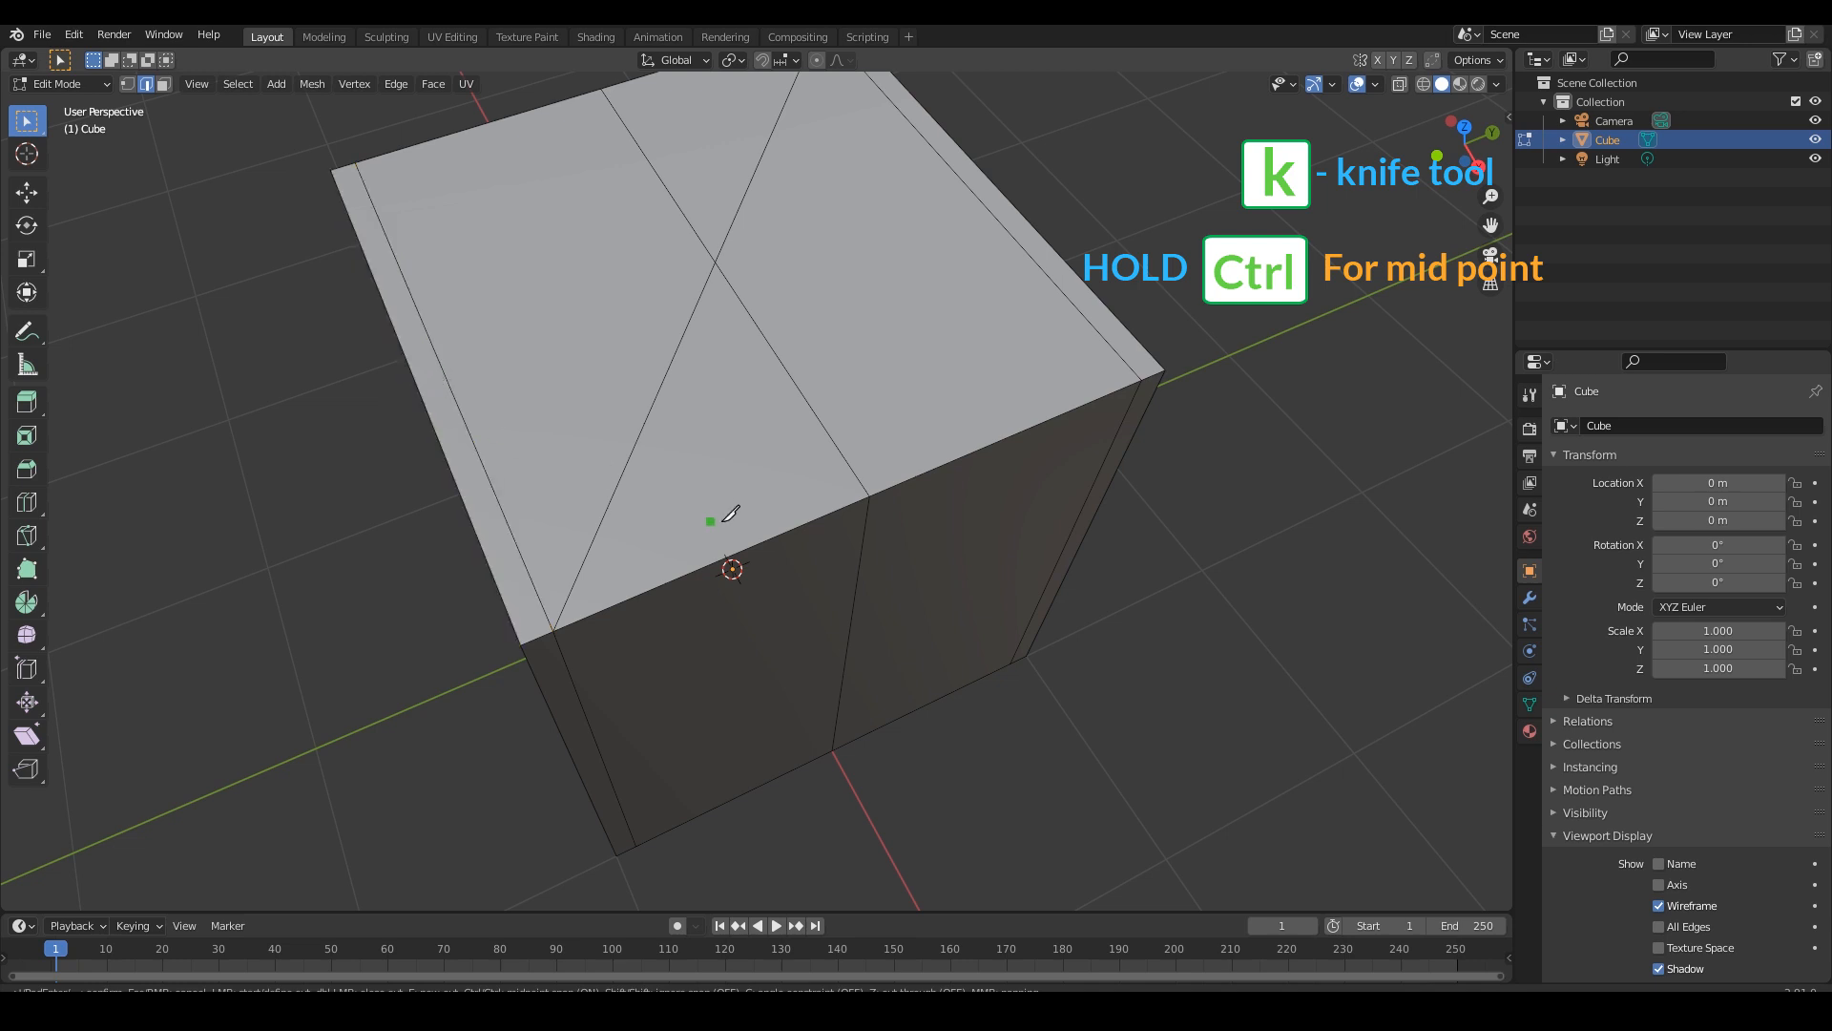
pyautogui.click(645, 425)
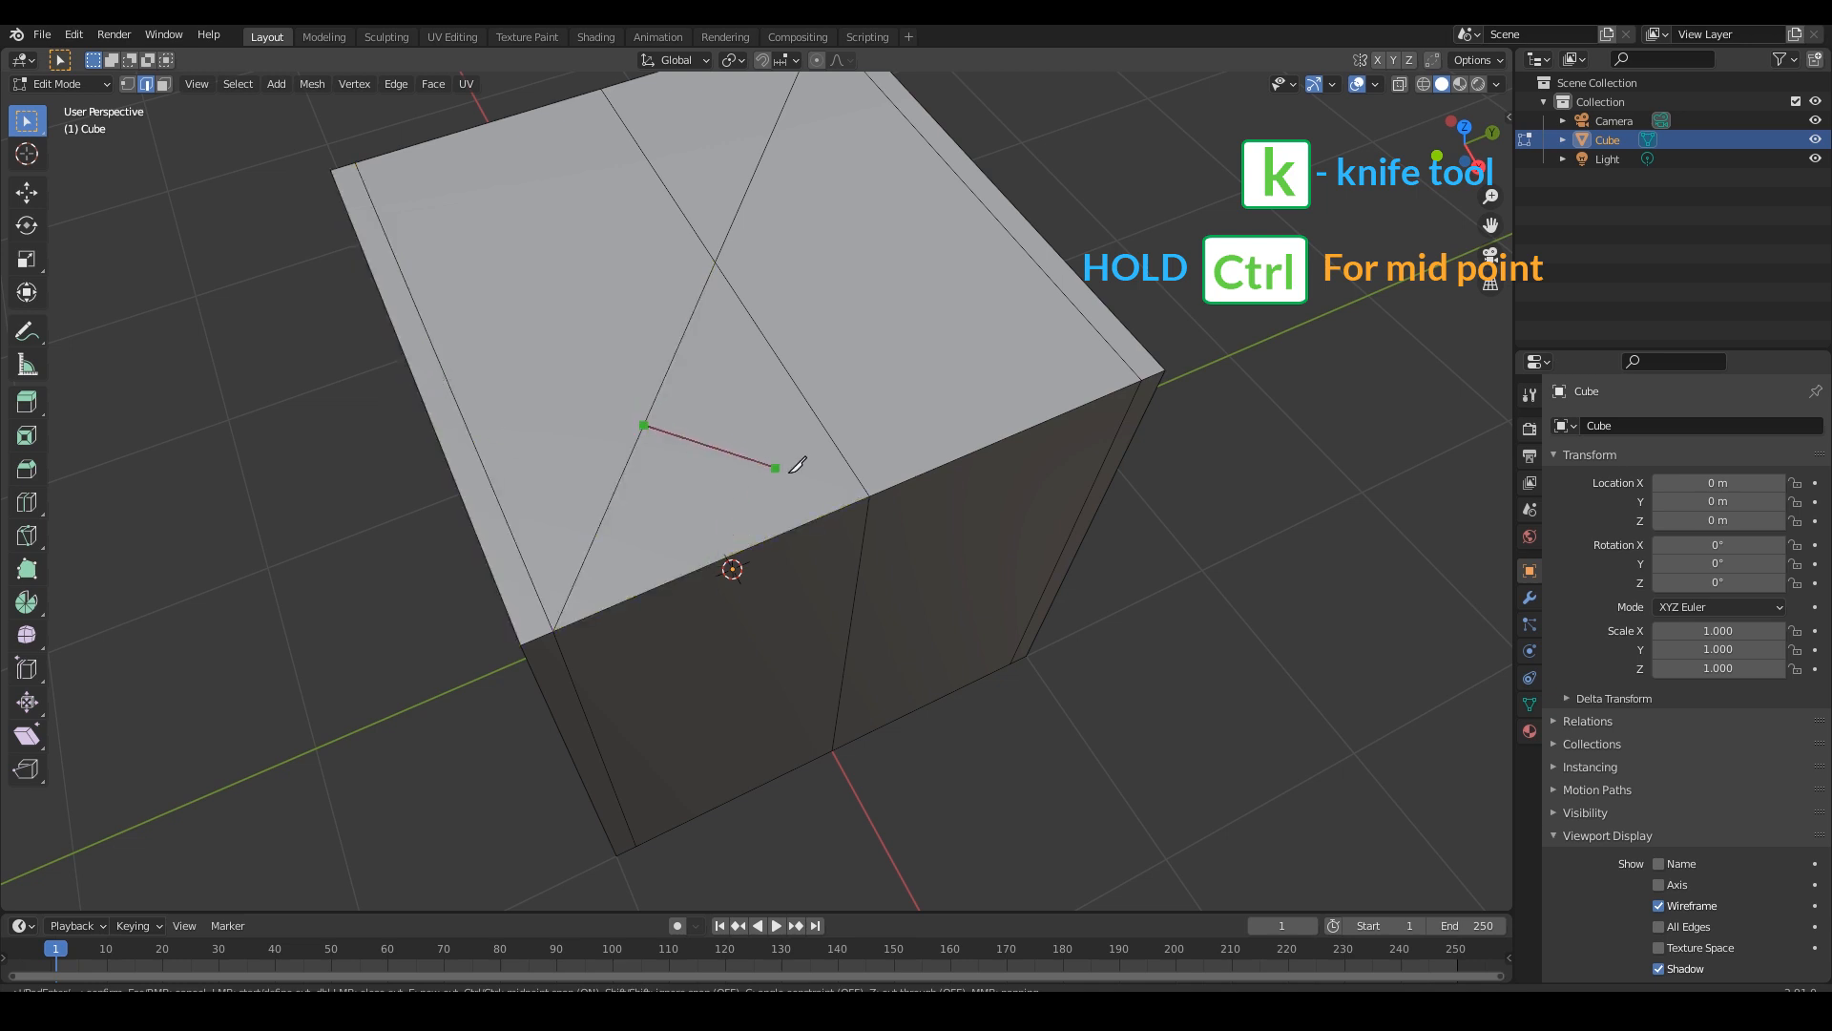
pyautogui.click(871, 494)
pyautogui.press('Return')
pyautogui.moveTo(1076, 777); pyautogui.dragTo(1030, 830, button='middle')
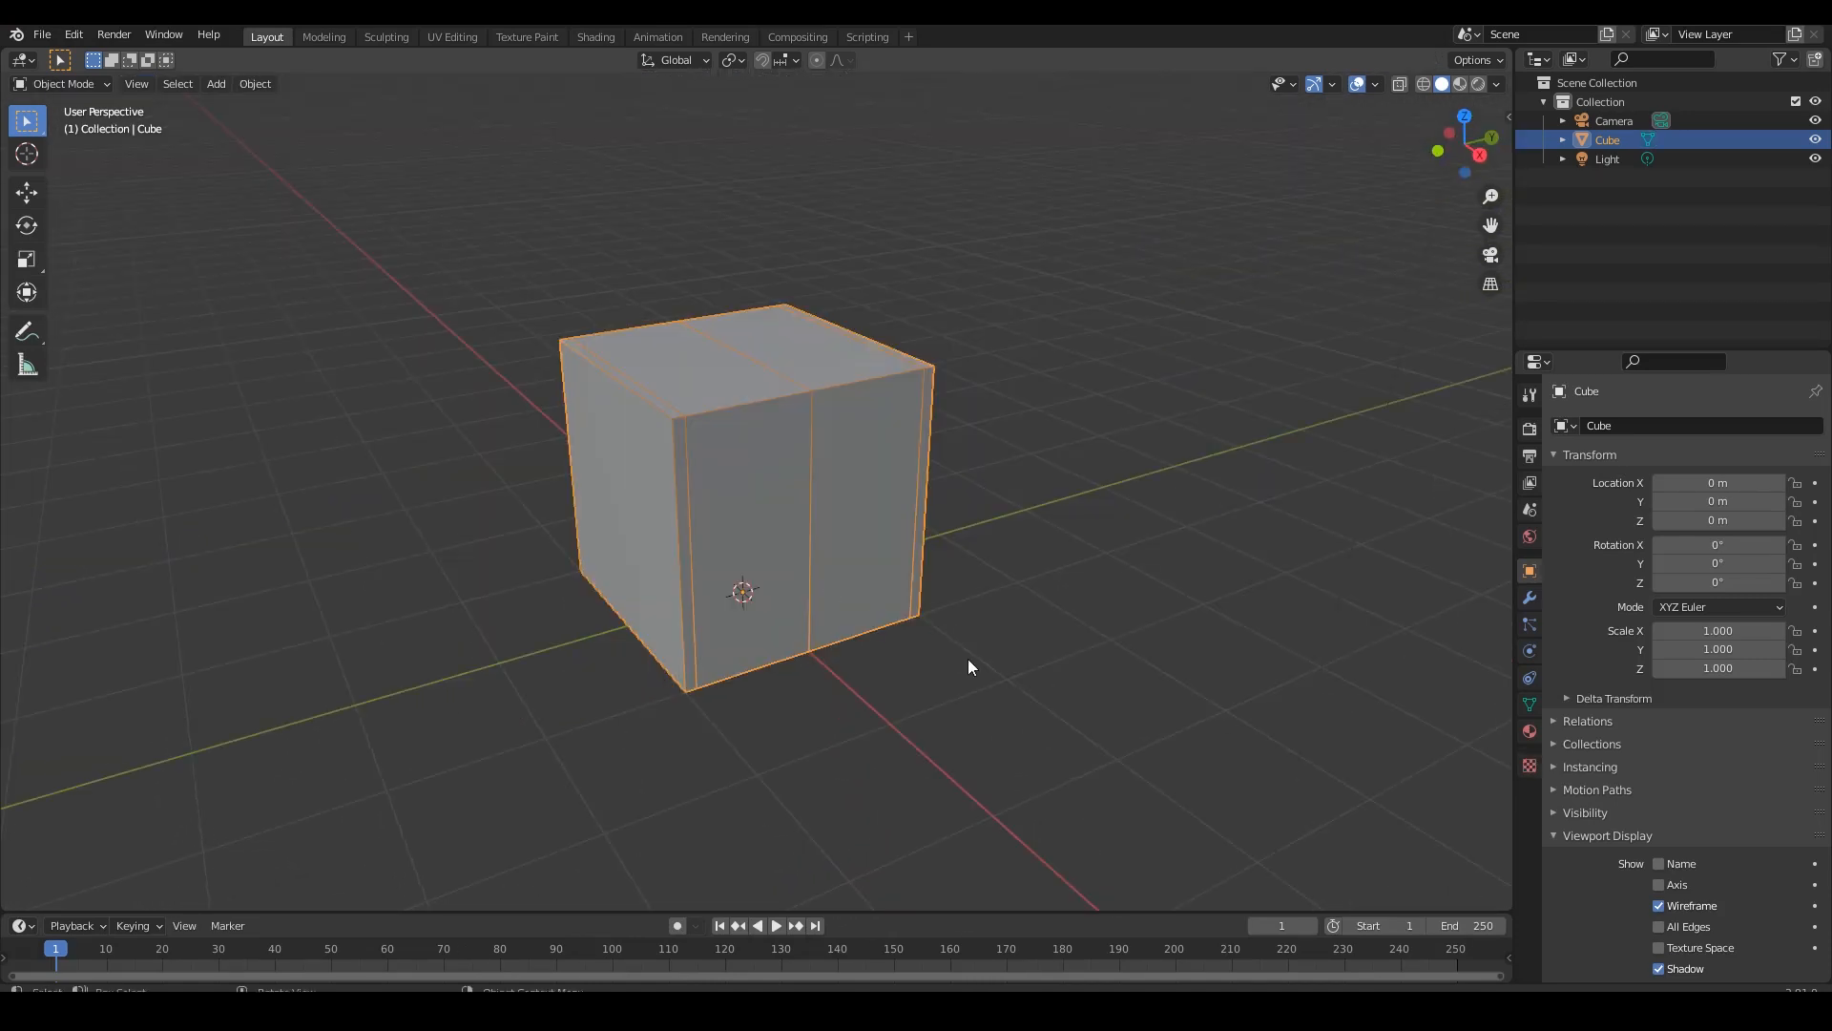
# Scale the cube in X and Y only, with Z locked, to a scale of about 2.567.
pyautogui.press('s')
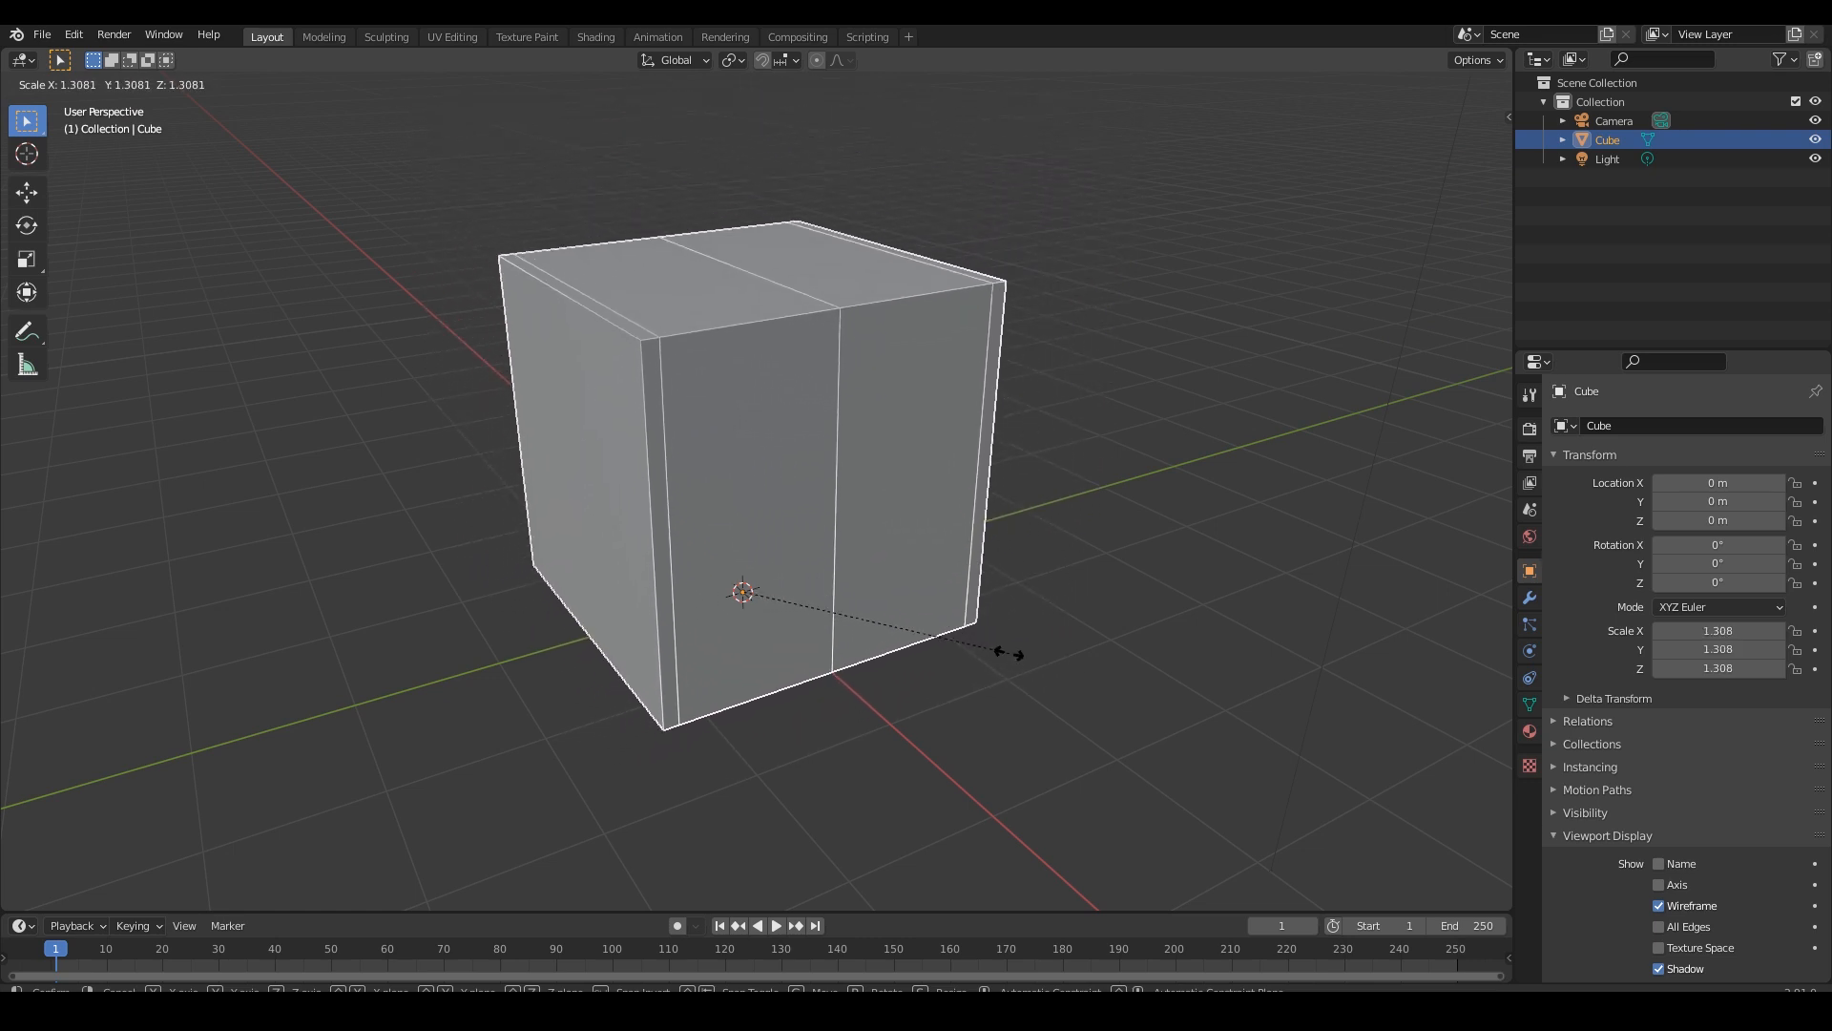
pyautogui.press('Escape')
pyautogui.press('s')
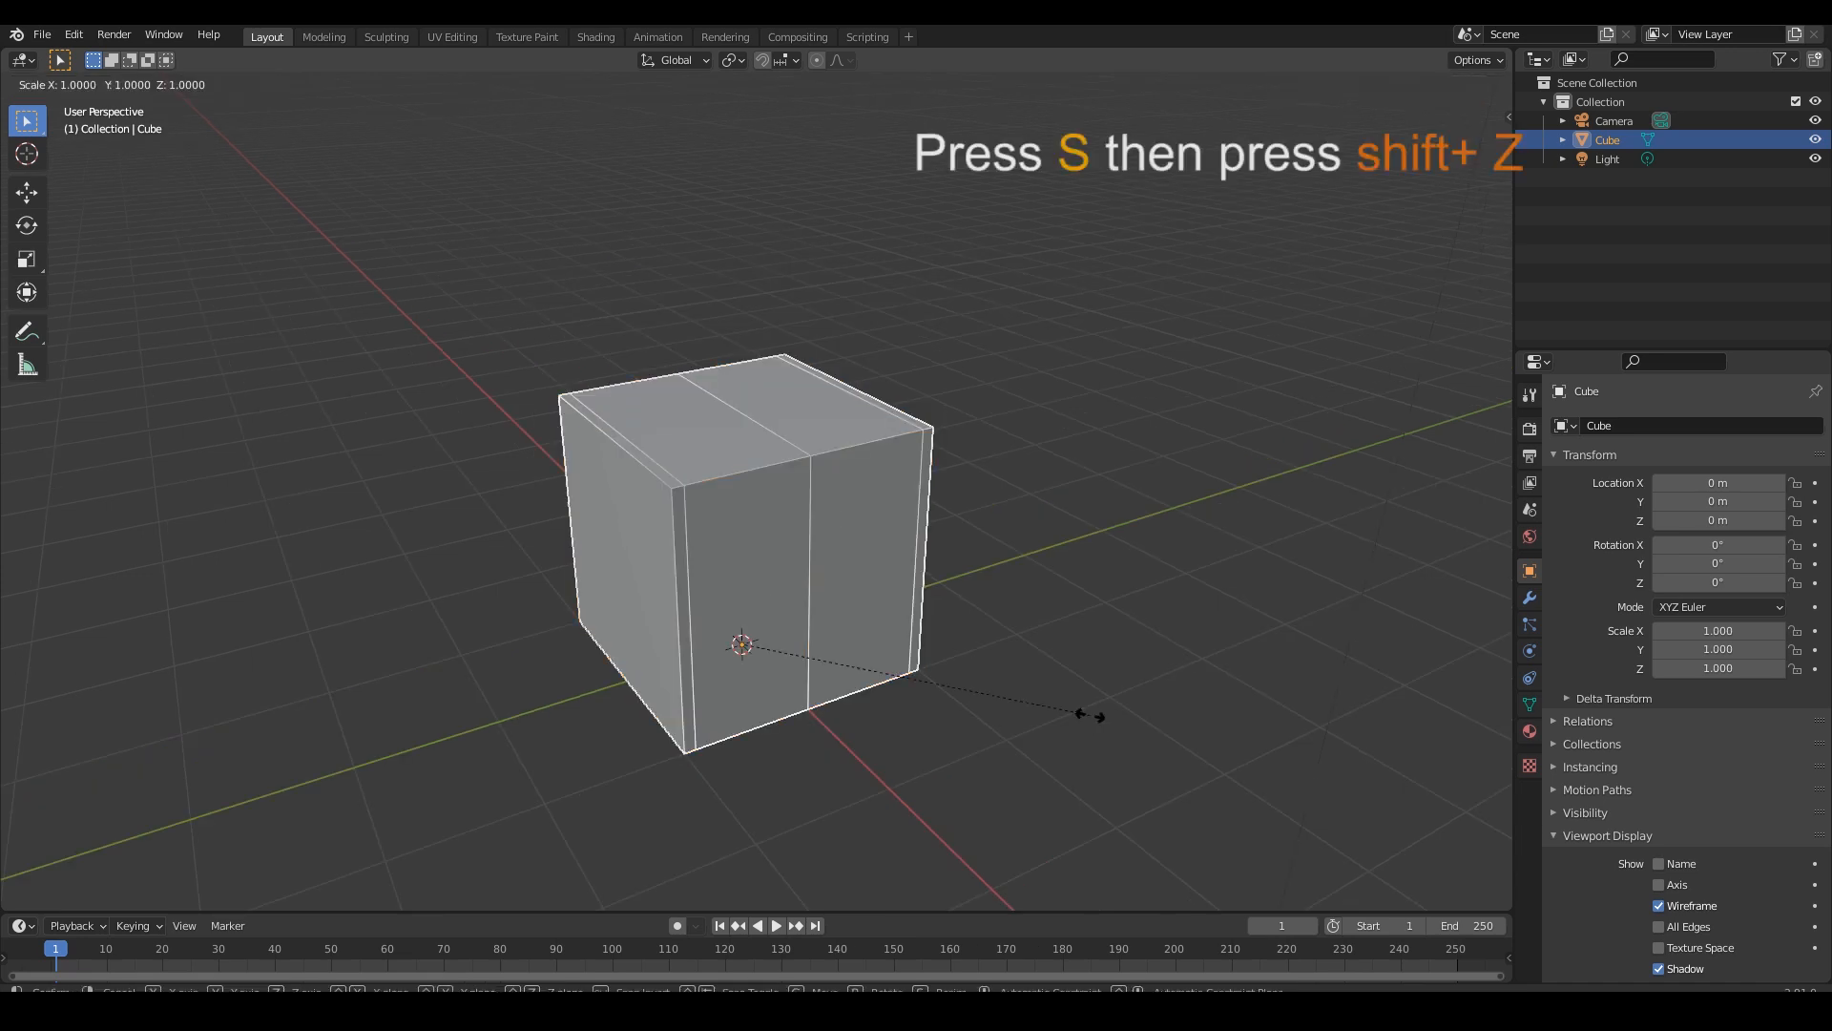
pyautogui.hotkey('shift', 'z')
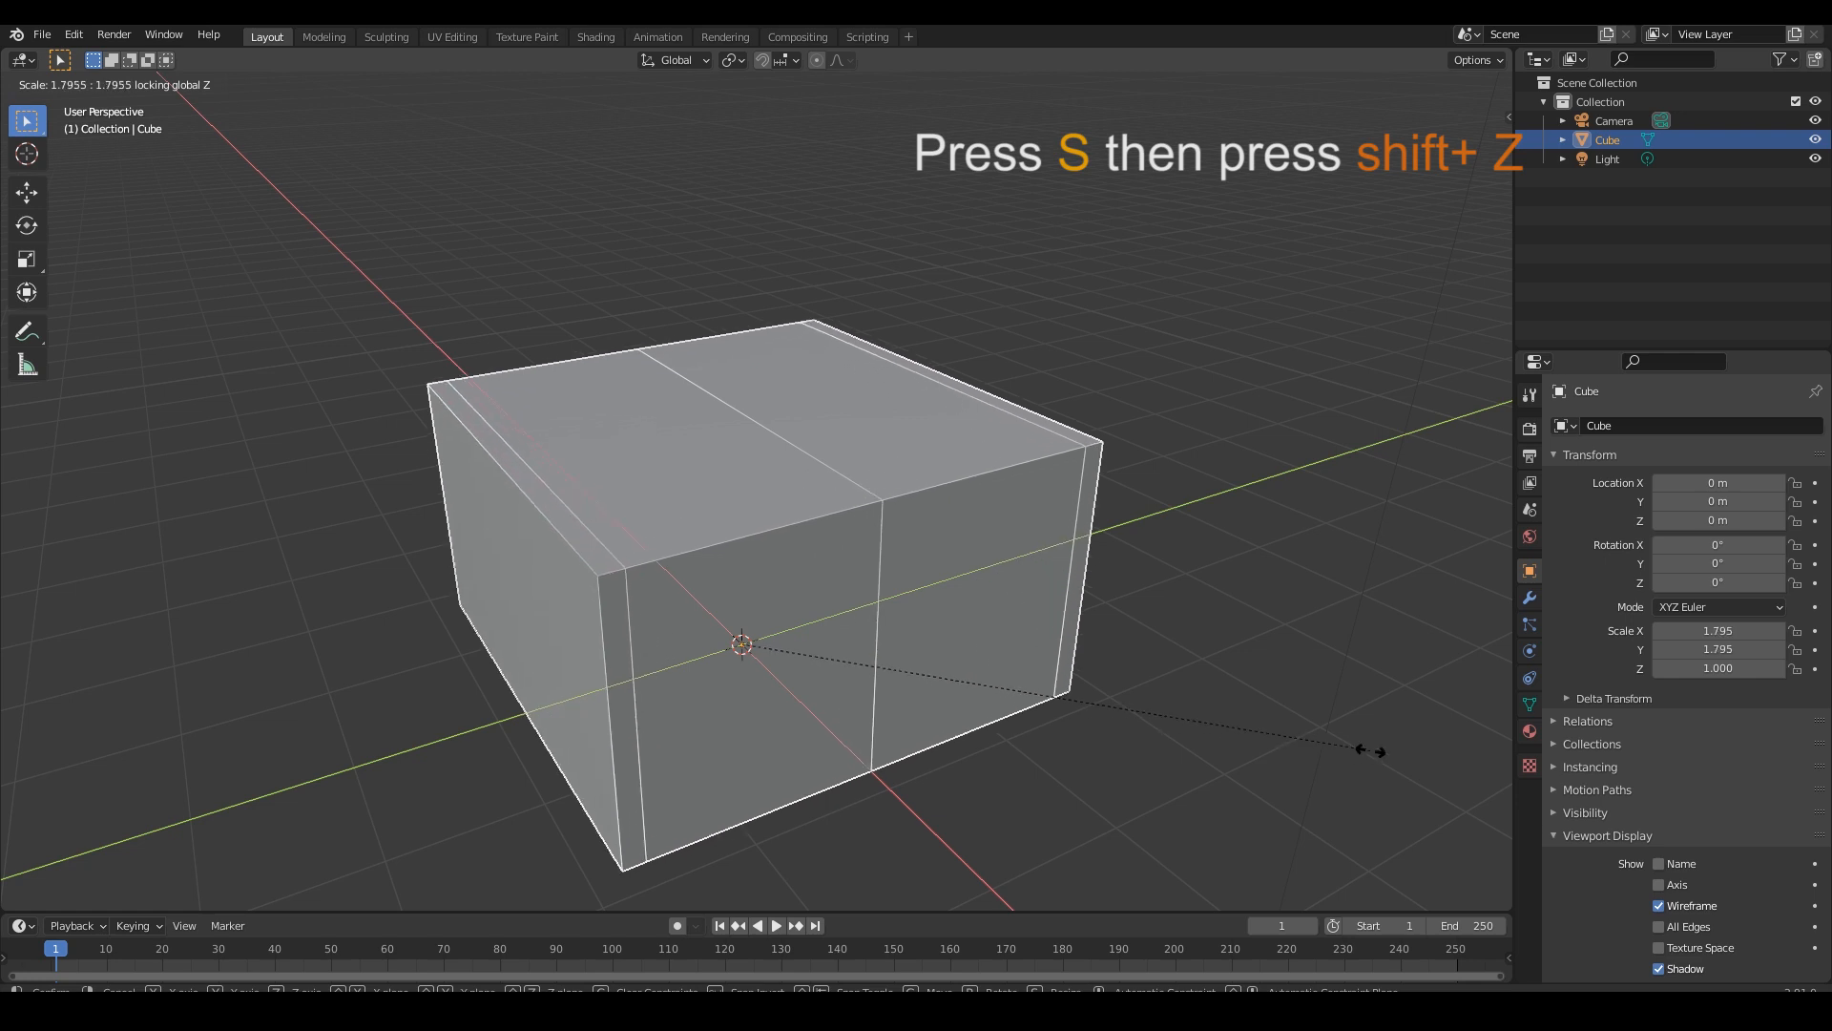
pyautogui.click(135, 781)
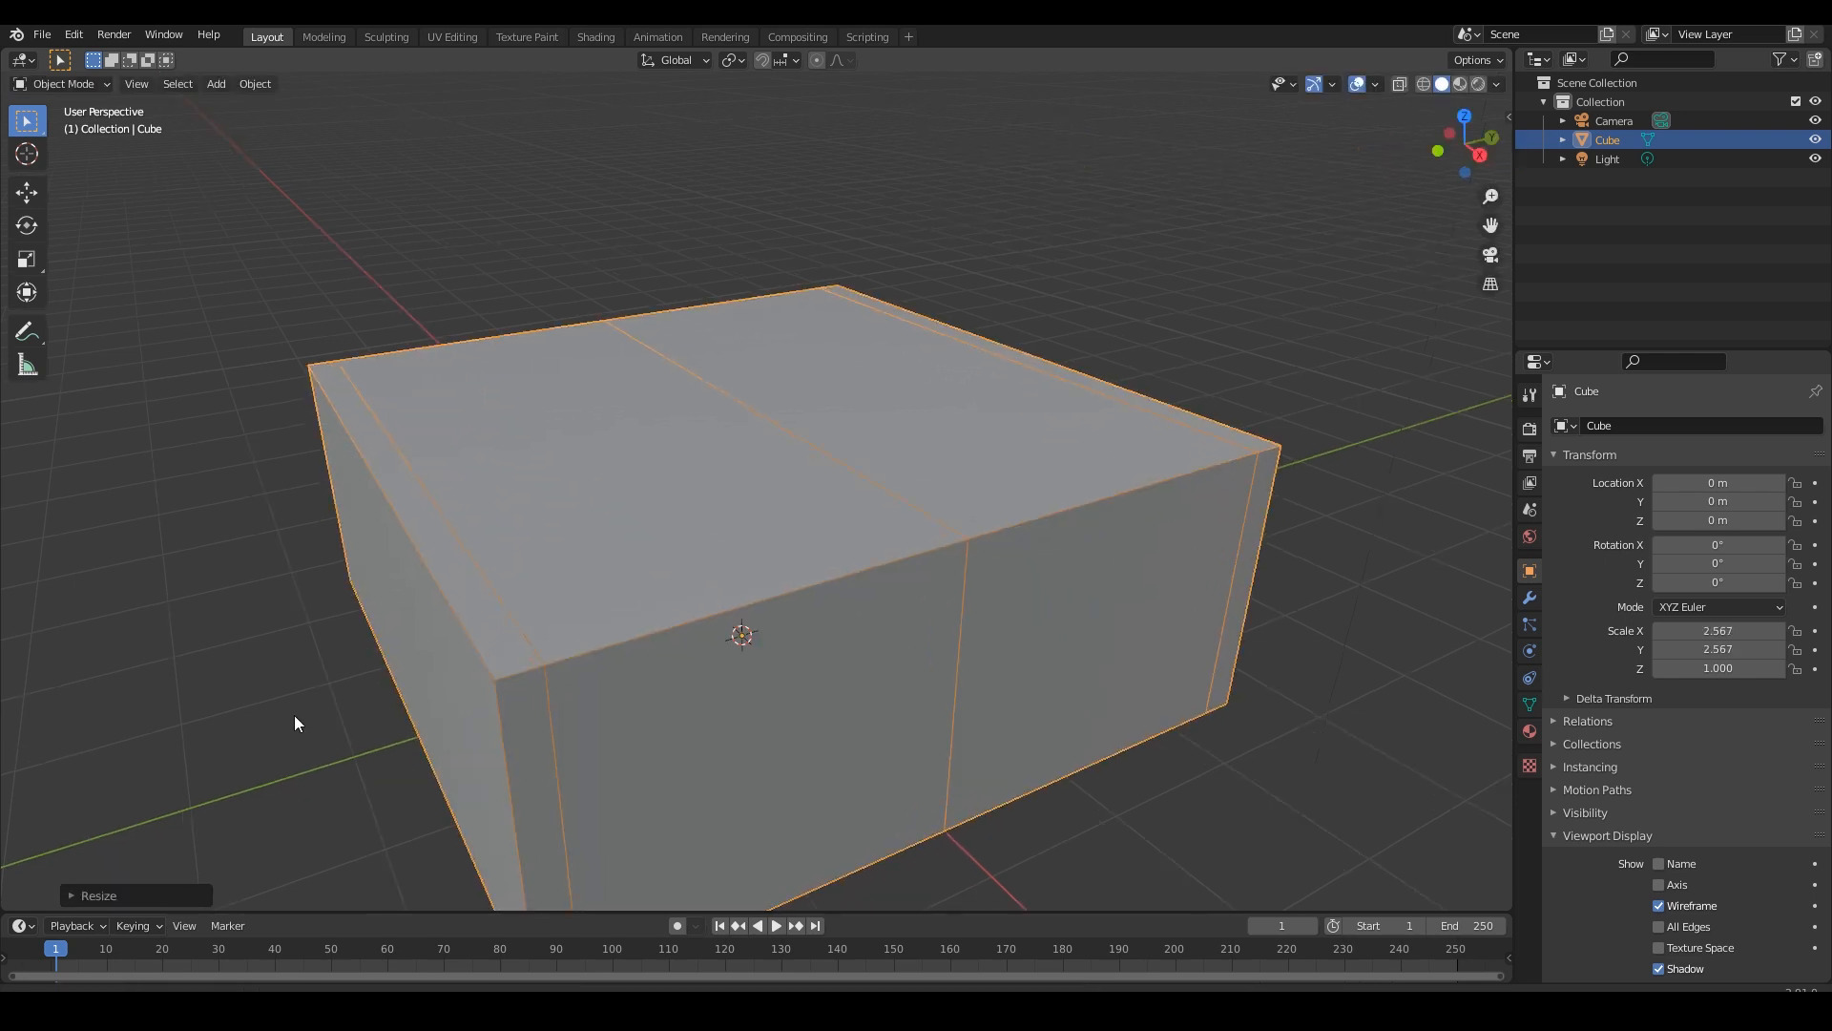
pyautogui.keyDown('shift'); pyautogui.moveTo(294, 714); pyautogui.dragTo(269, 658, button='middle'); pyautogui.keyUp('shift')
pyautogui.scroll(-1, 265, 639)
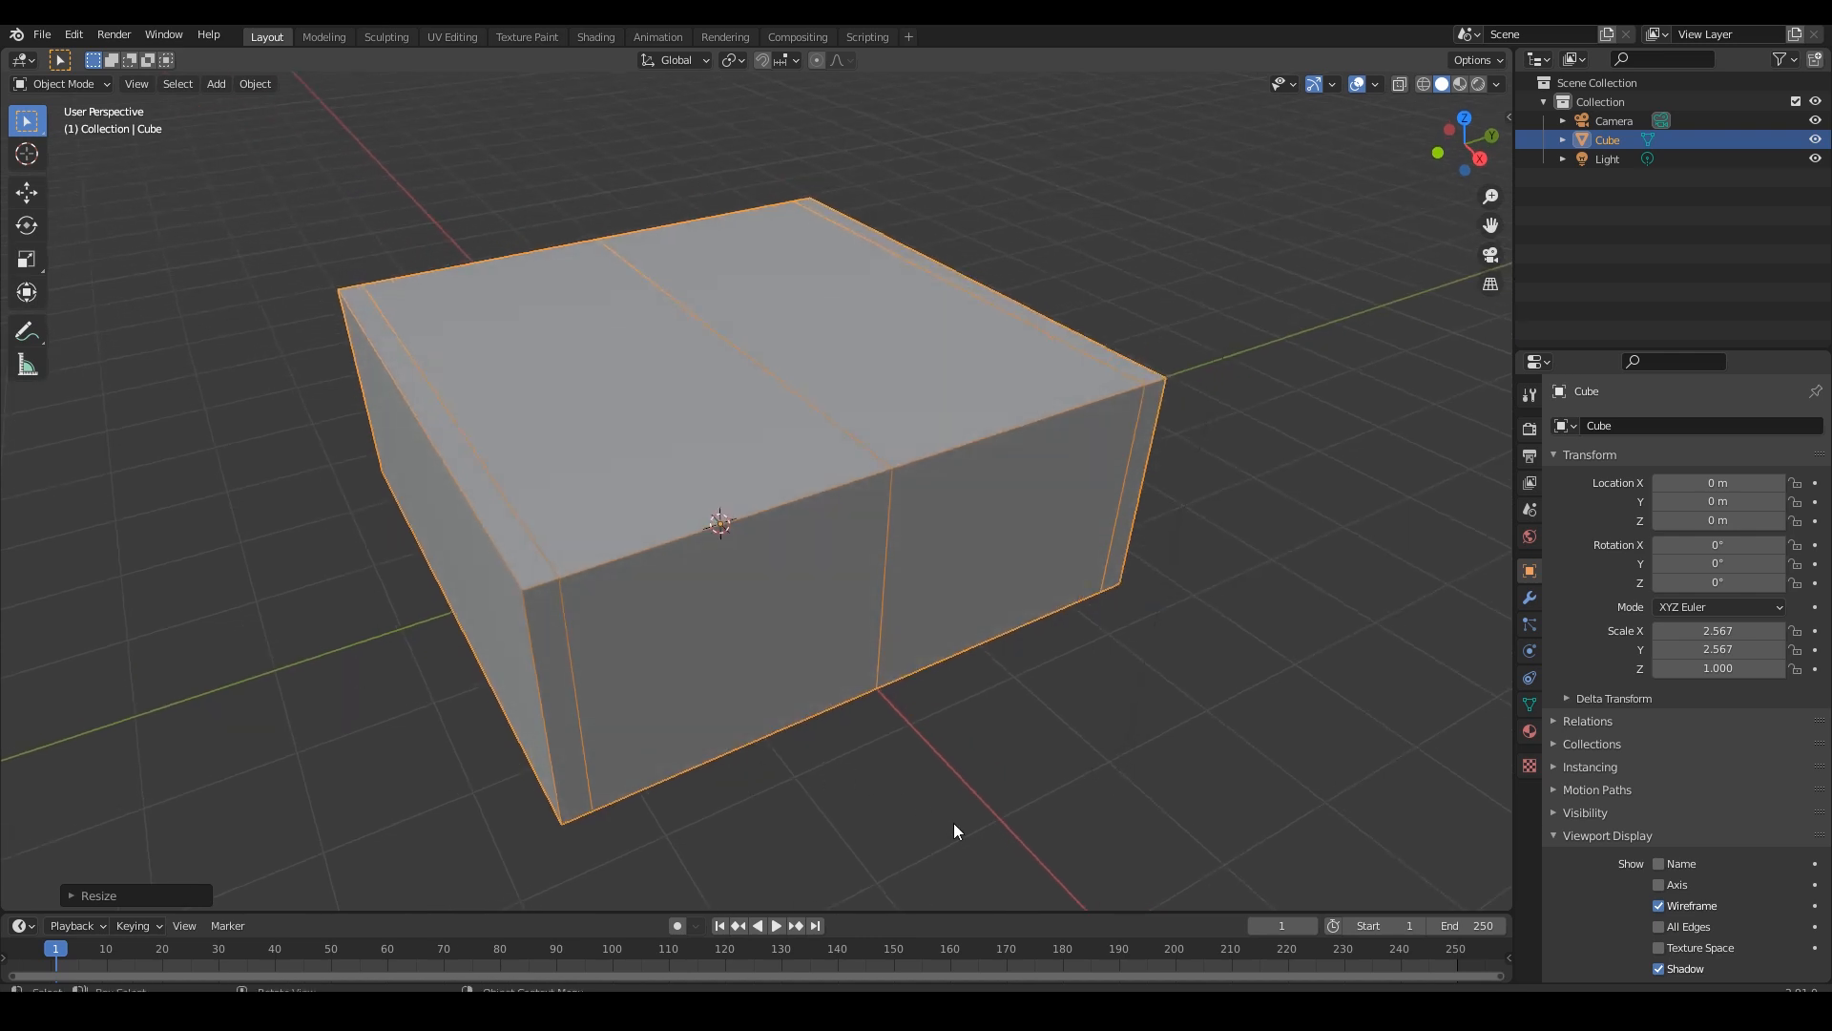
# Scale the cube back down with Z locked, to about 0.997 in X and Y.
pyautogui.press('s')
pyautogui.hotkey('shift', 'z')
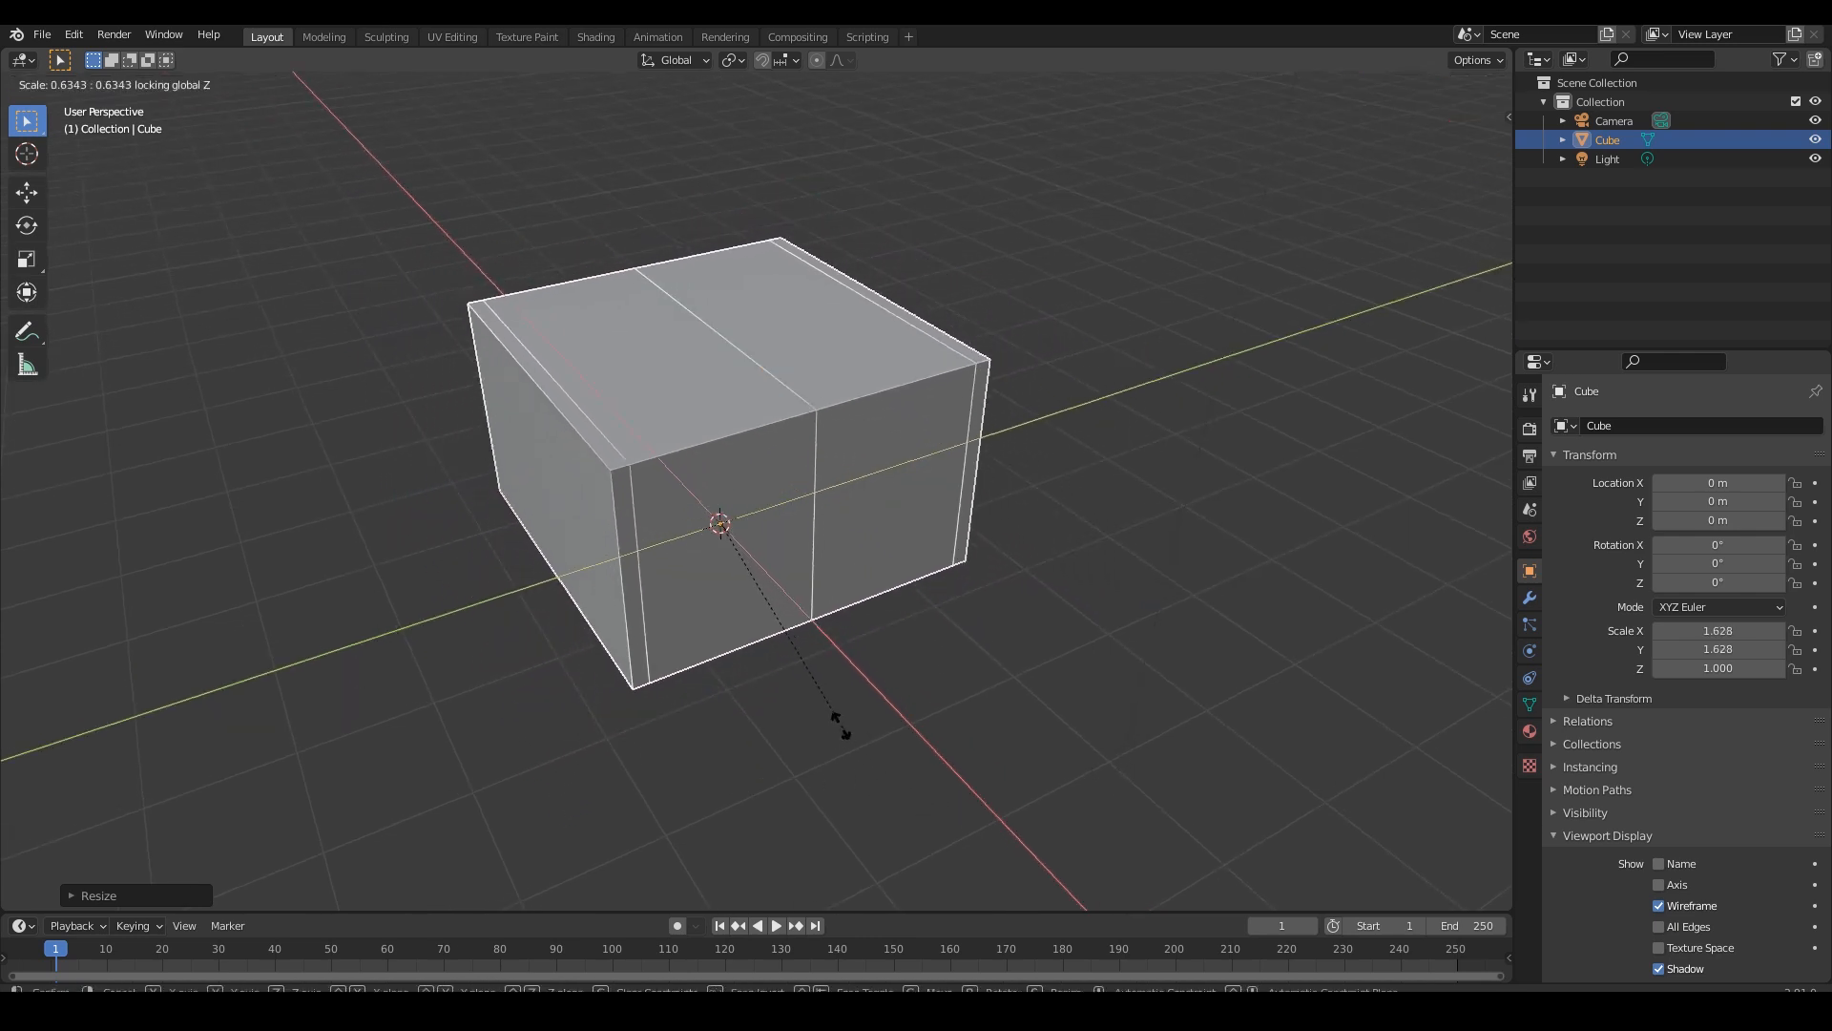
pyautogui.click(816, 633)
# Rip the cube's centre edge loop in Edit Mode, leaving the ripped edges in their original place.
pyautogui.moveTo(787, 679); pyautogui.dragTo(775, 606, button='middle')
pyautogui.click(813, 649)
pyautogui.scroll(3, 815, 617)
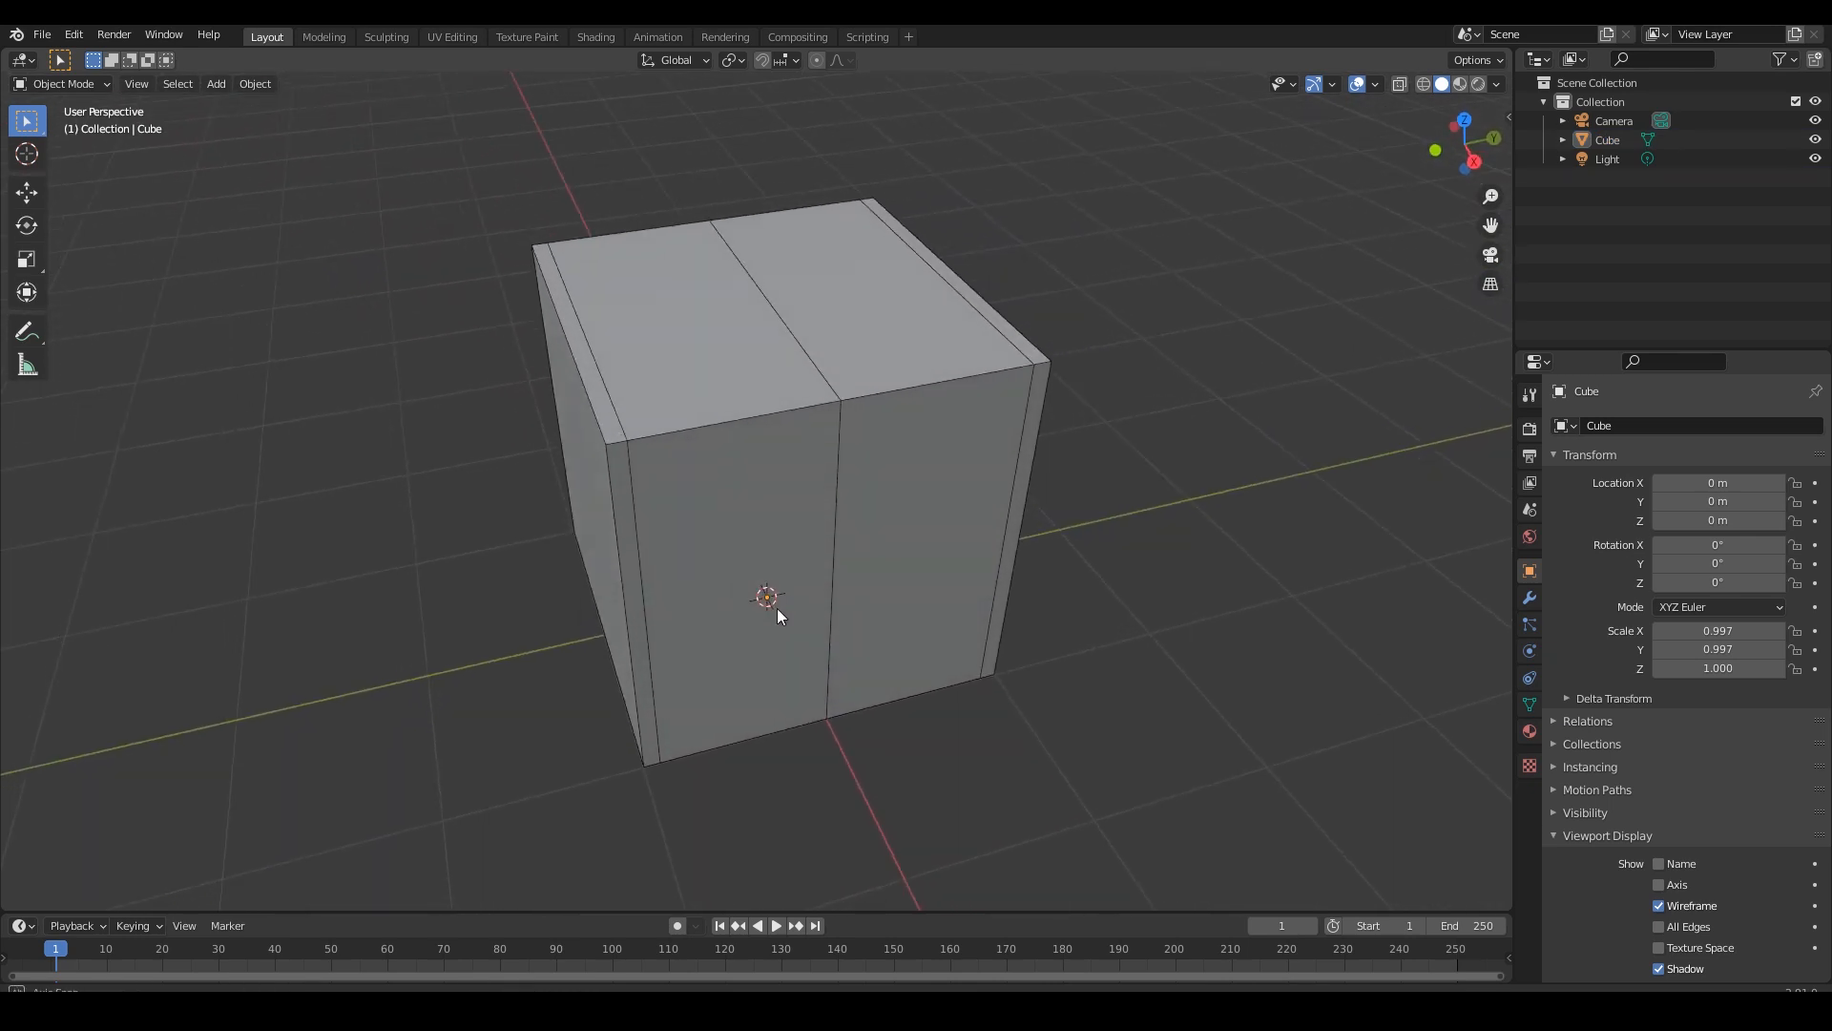
pyautogui.click(827, 381)
pyautogui.press('Tab')
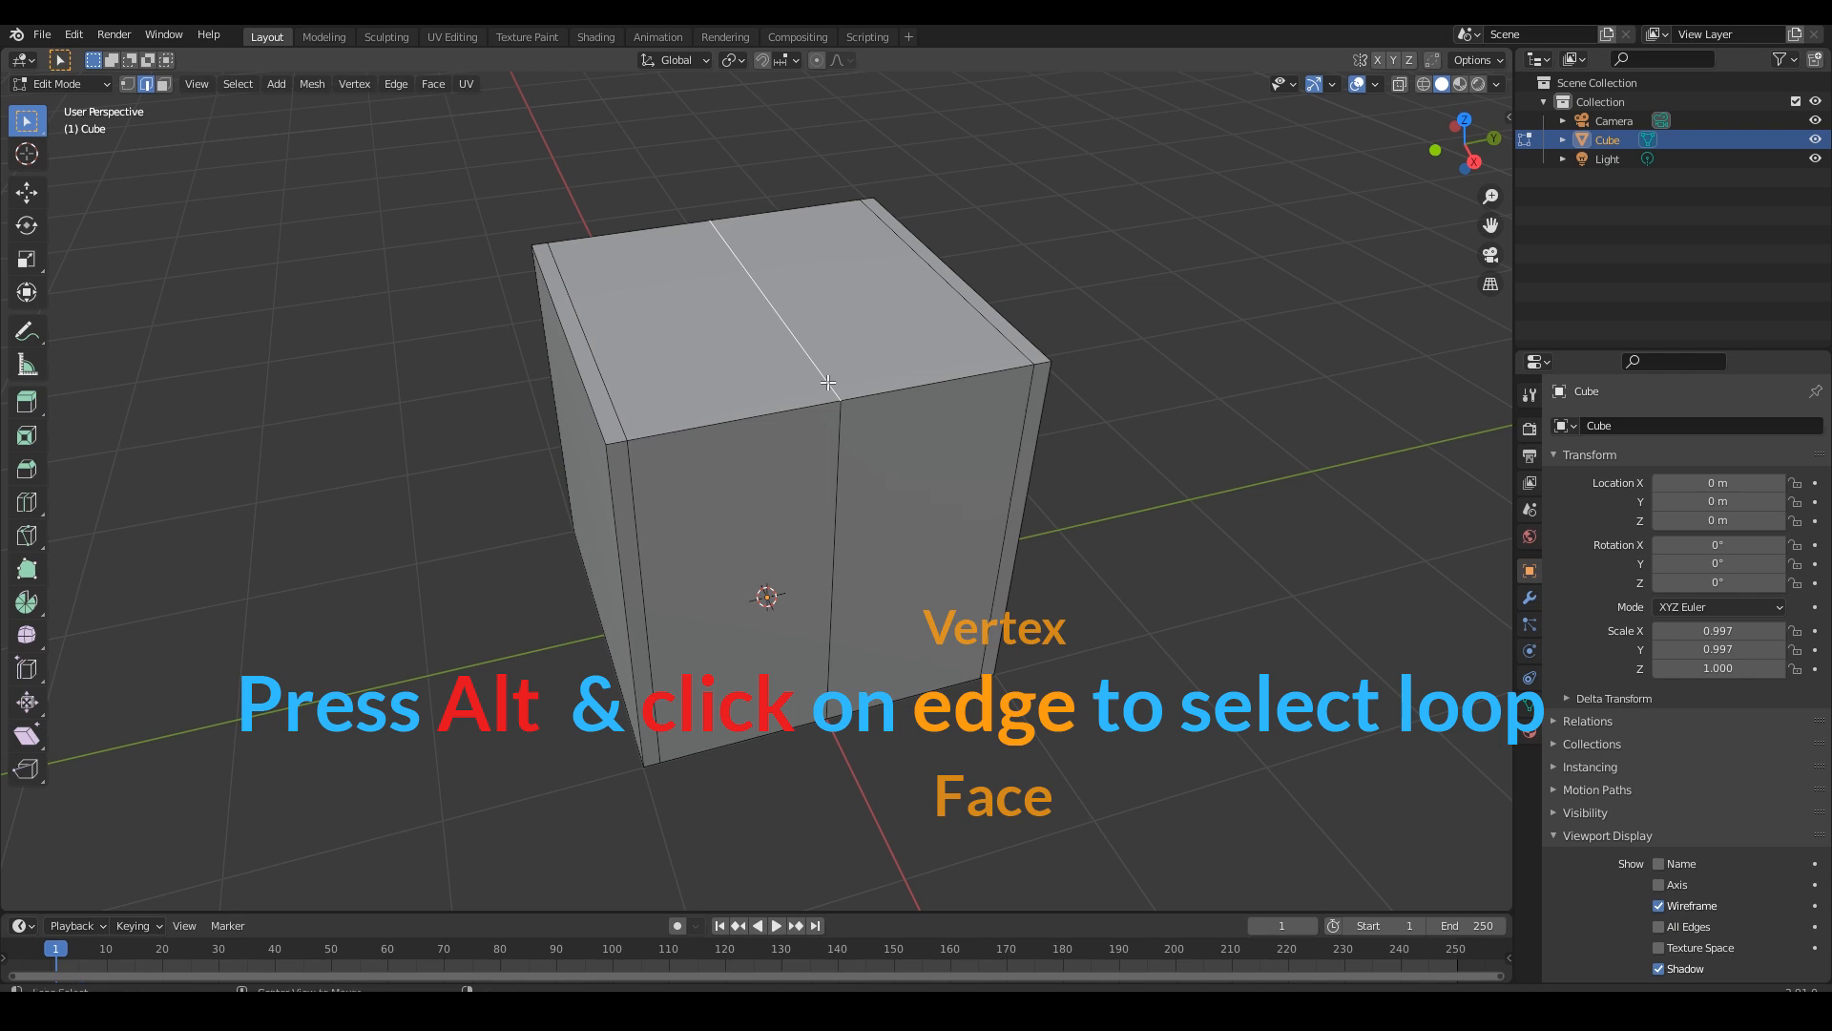
pyautogui.keyDown('alt'); pyautogui.click(828, 381); pyautogui.keyUp('alt')
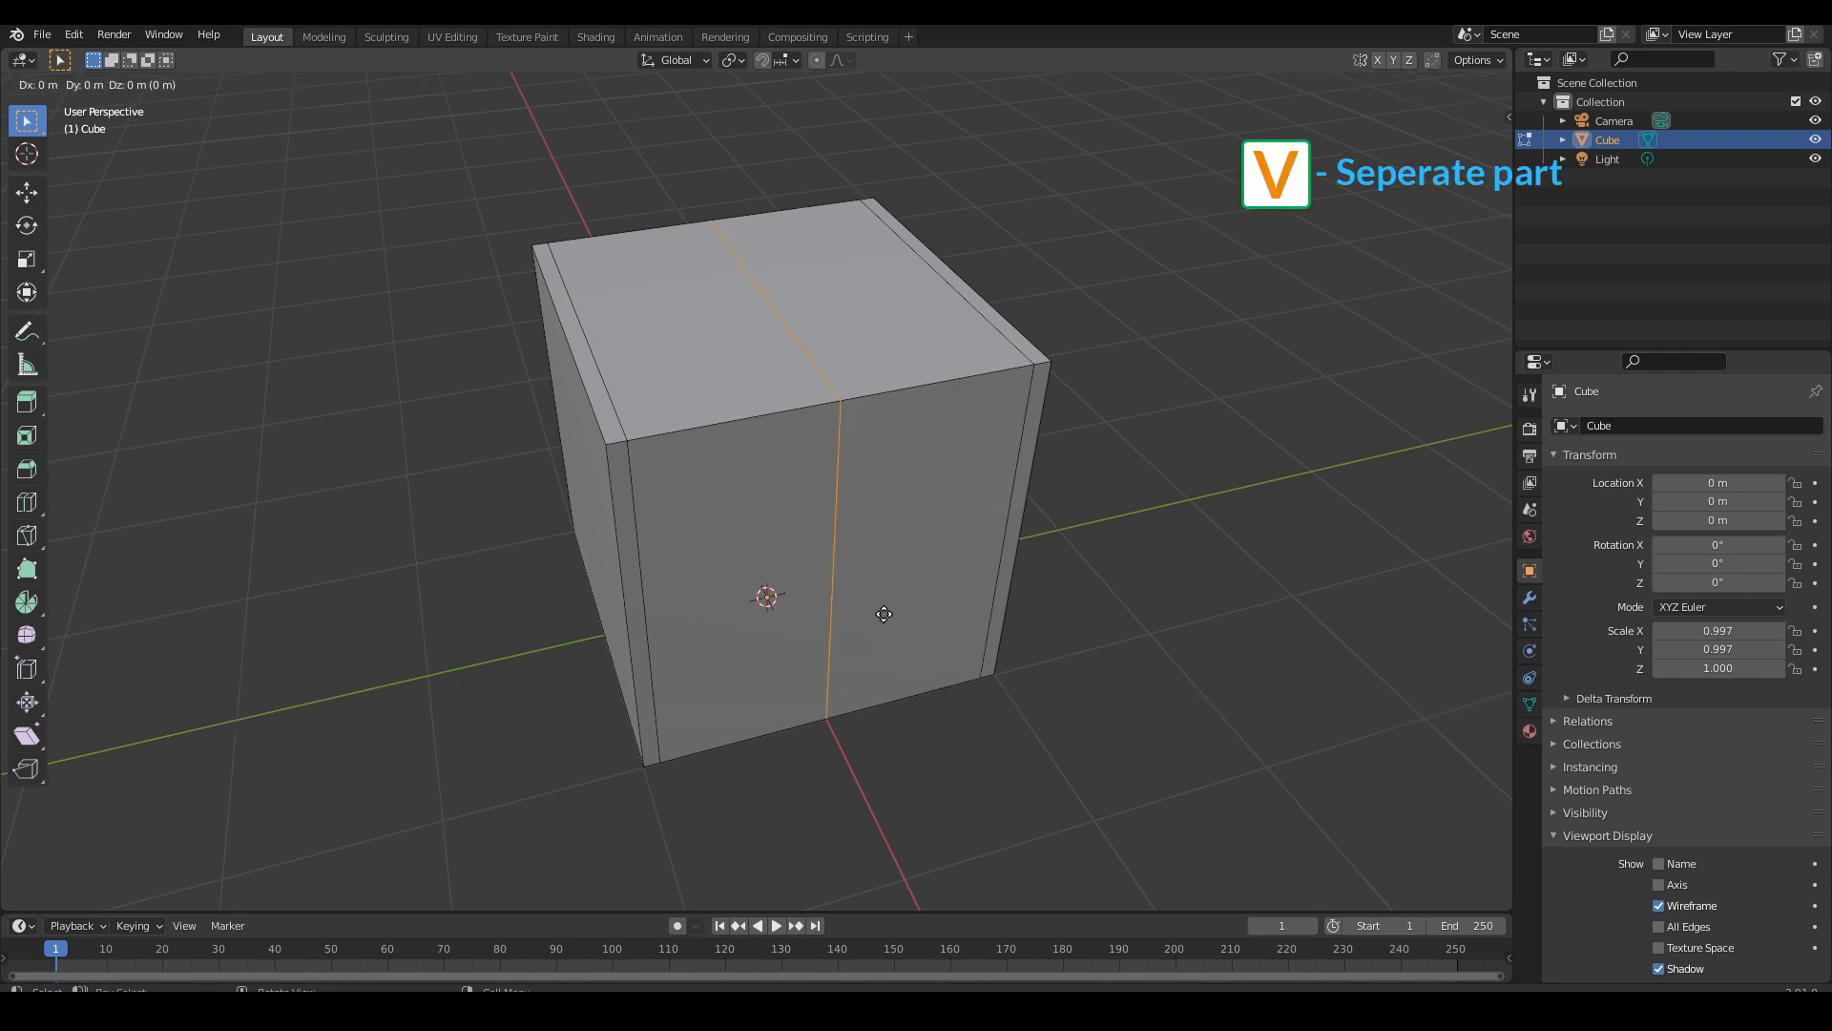
pyautogui.press('v')
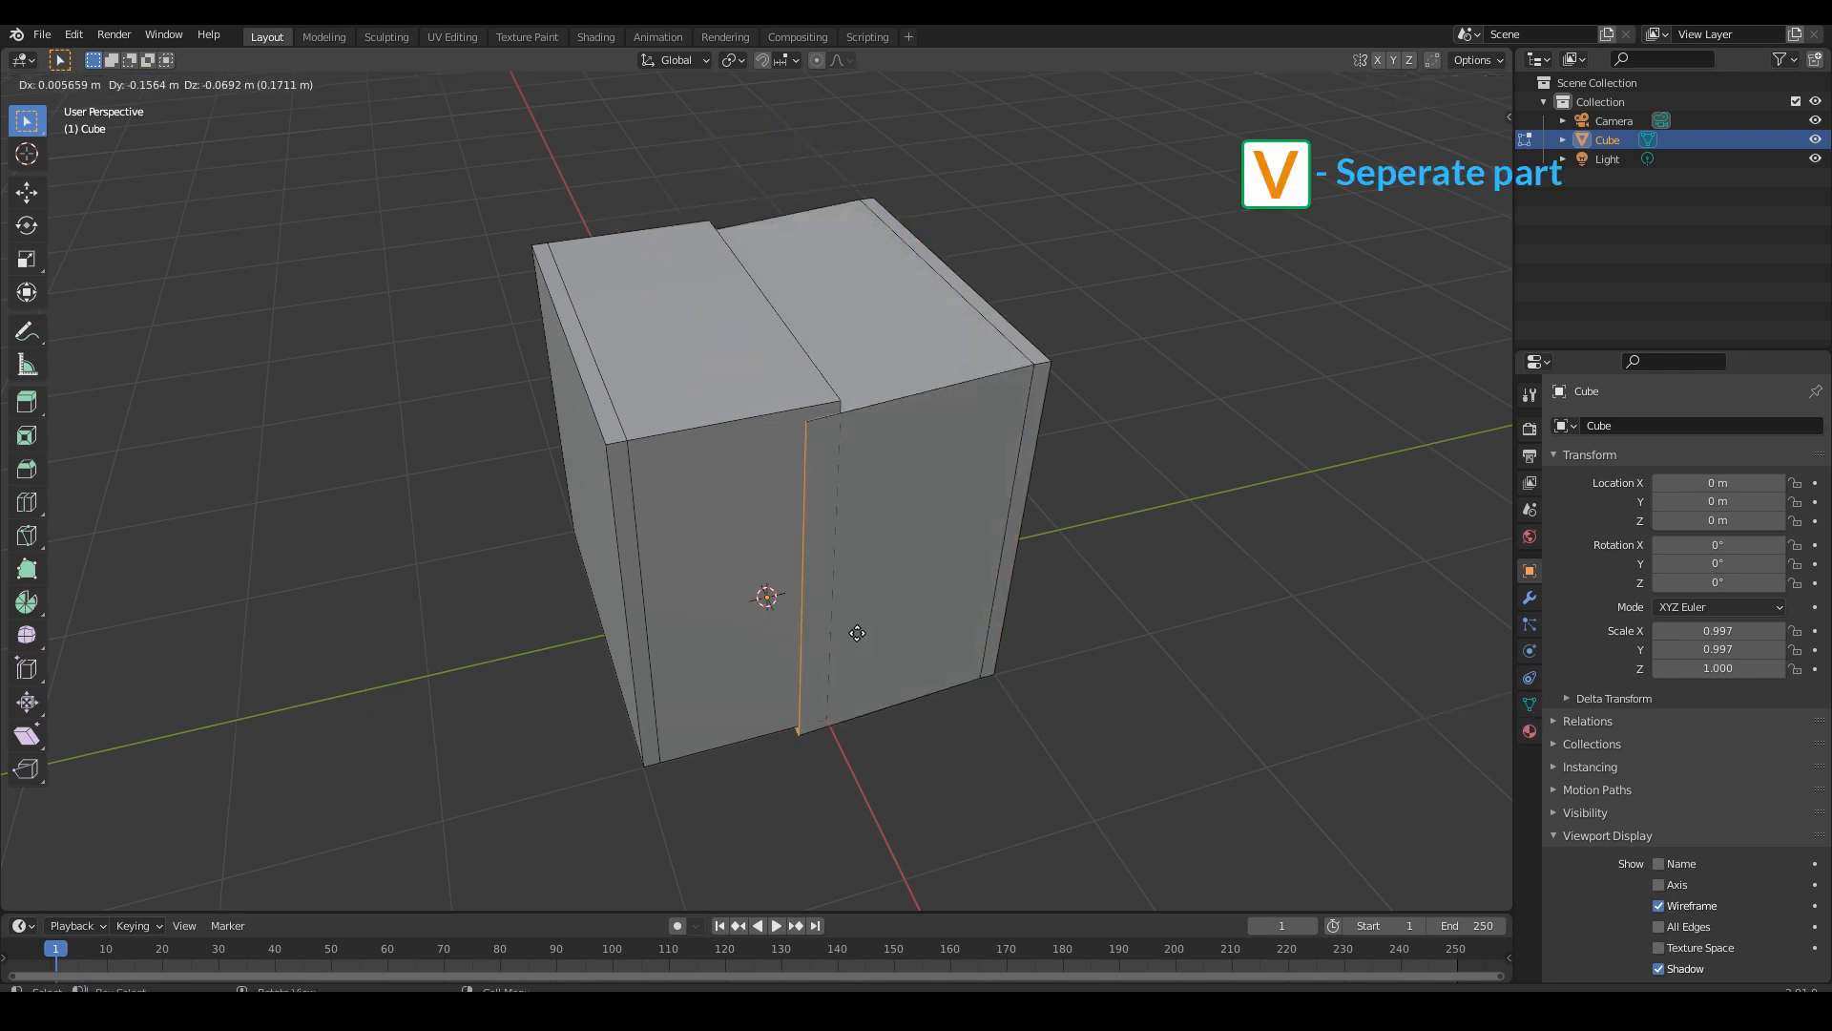
pyautogui.rightClick(939, 622)
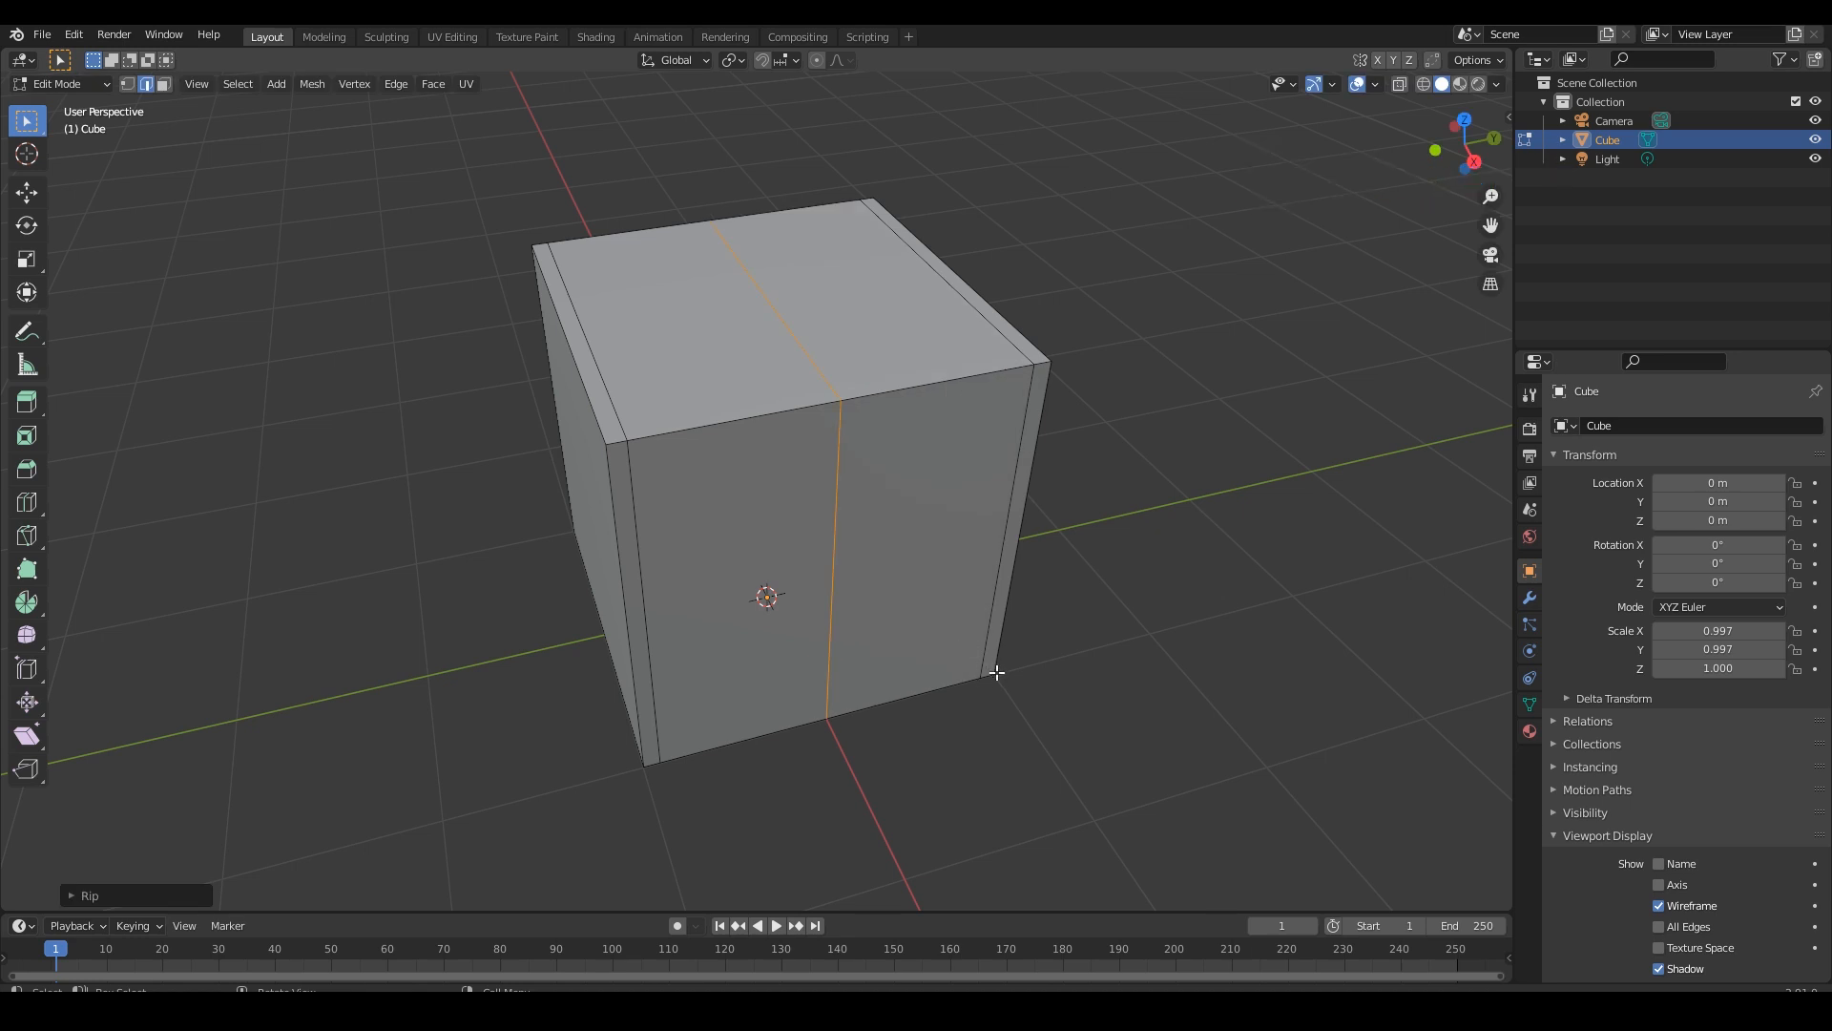
pyautogui.press('Tab')
pyautogui.click(977, 744)
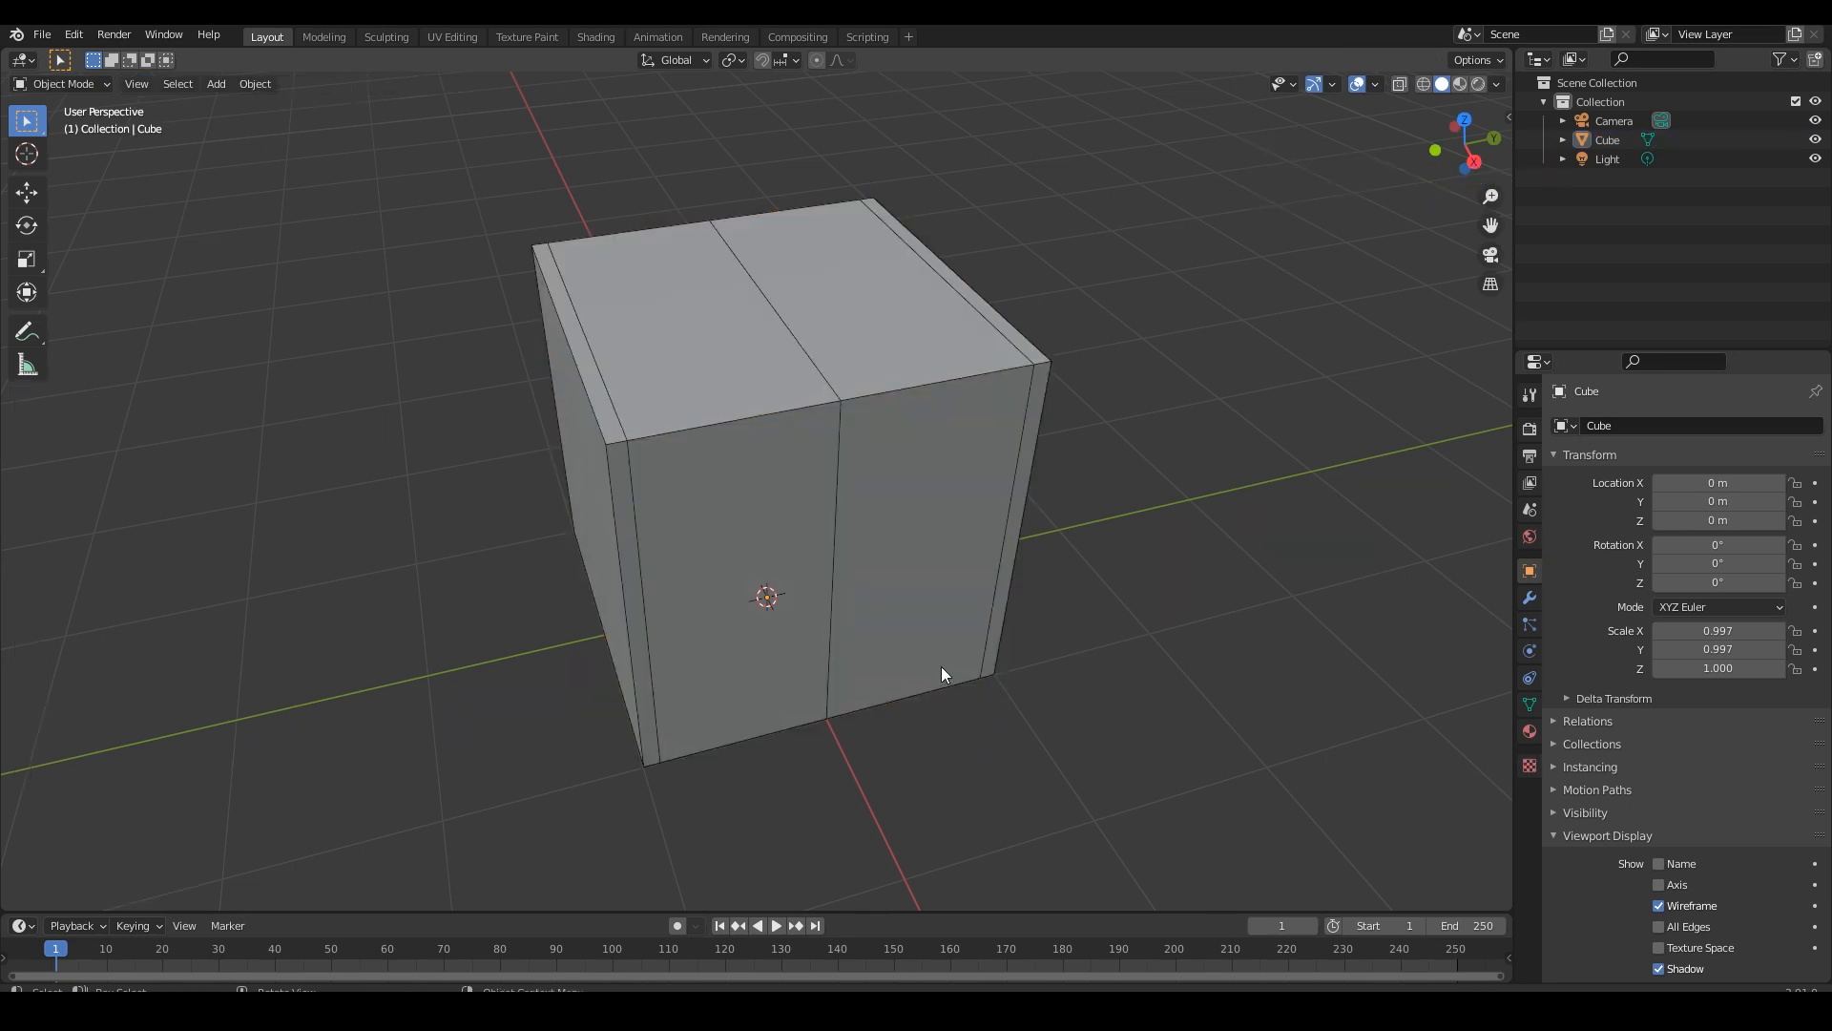
# Select the linked half of the cube on the positive Y side of the rip and separate the selection into its own object.
pyautogui.press('Tab')
pyautogui.hotkey('ctrl', 'l')
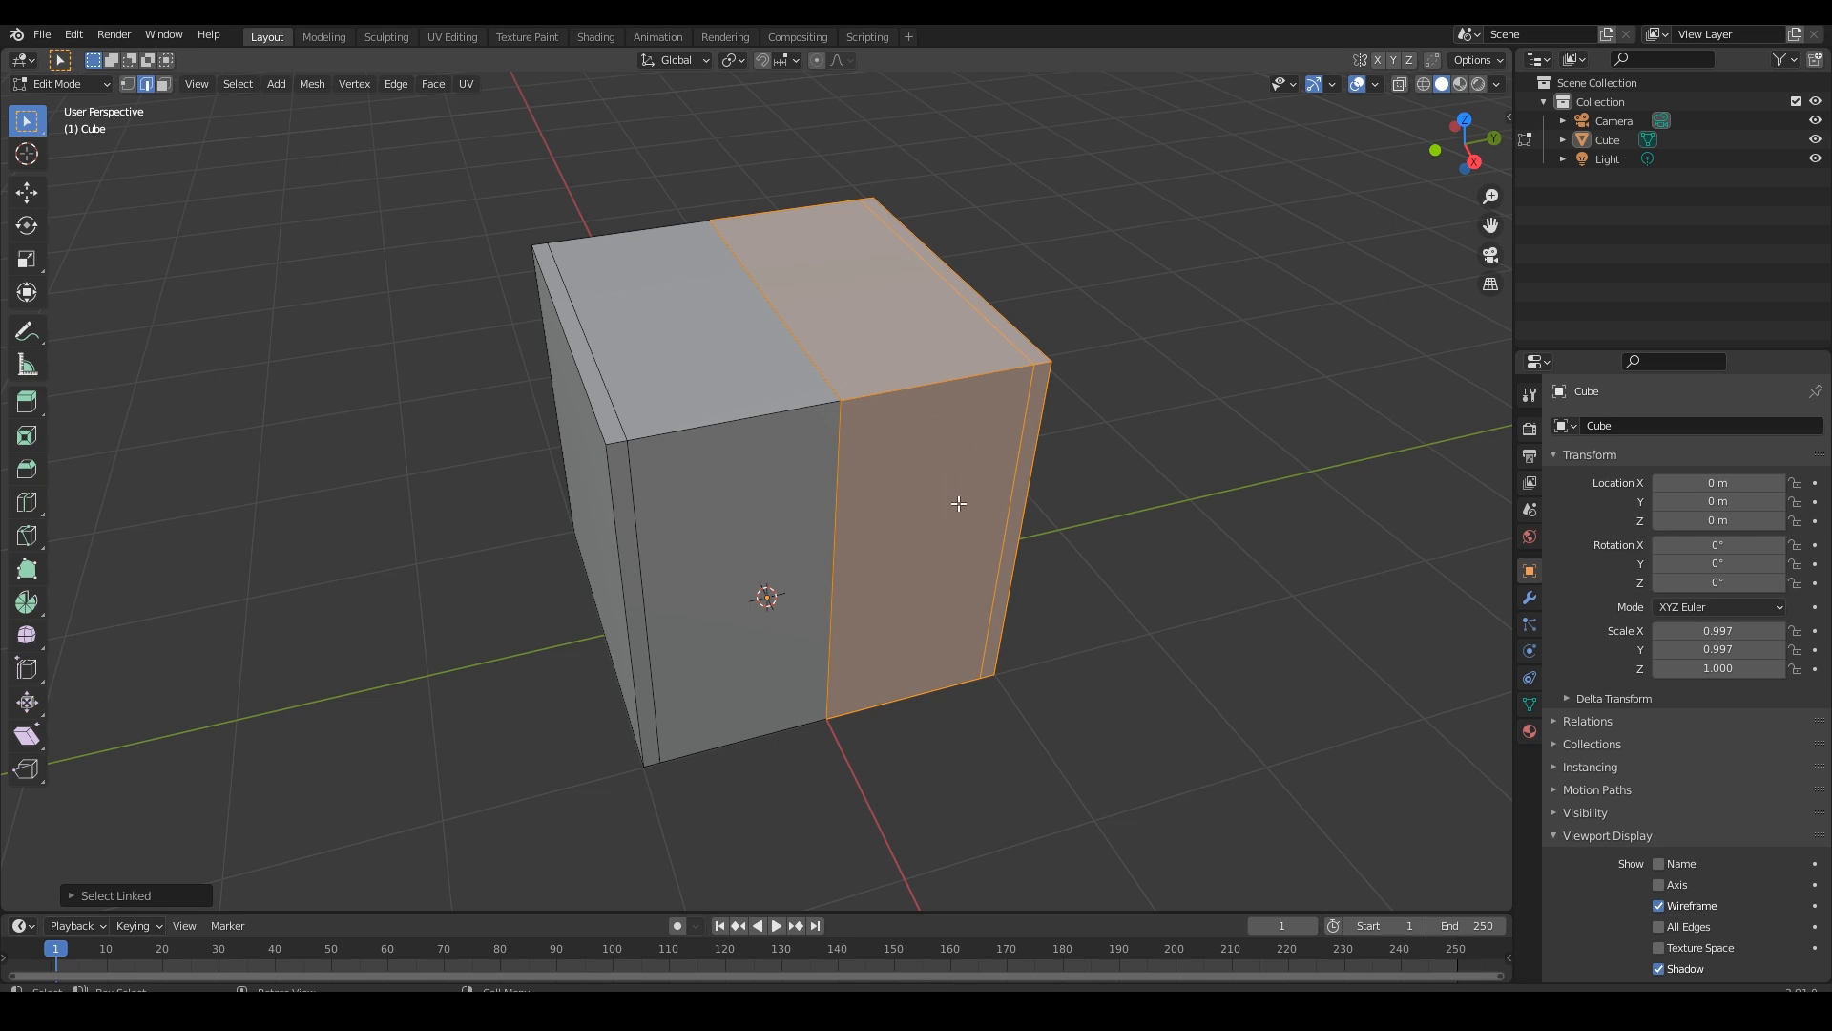
pyautogui.press('g')
pyautogui.press('Escape')
pyautogui.press('p')
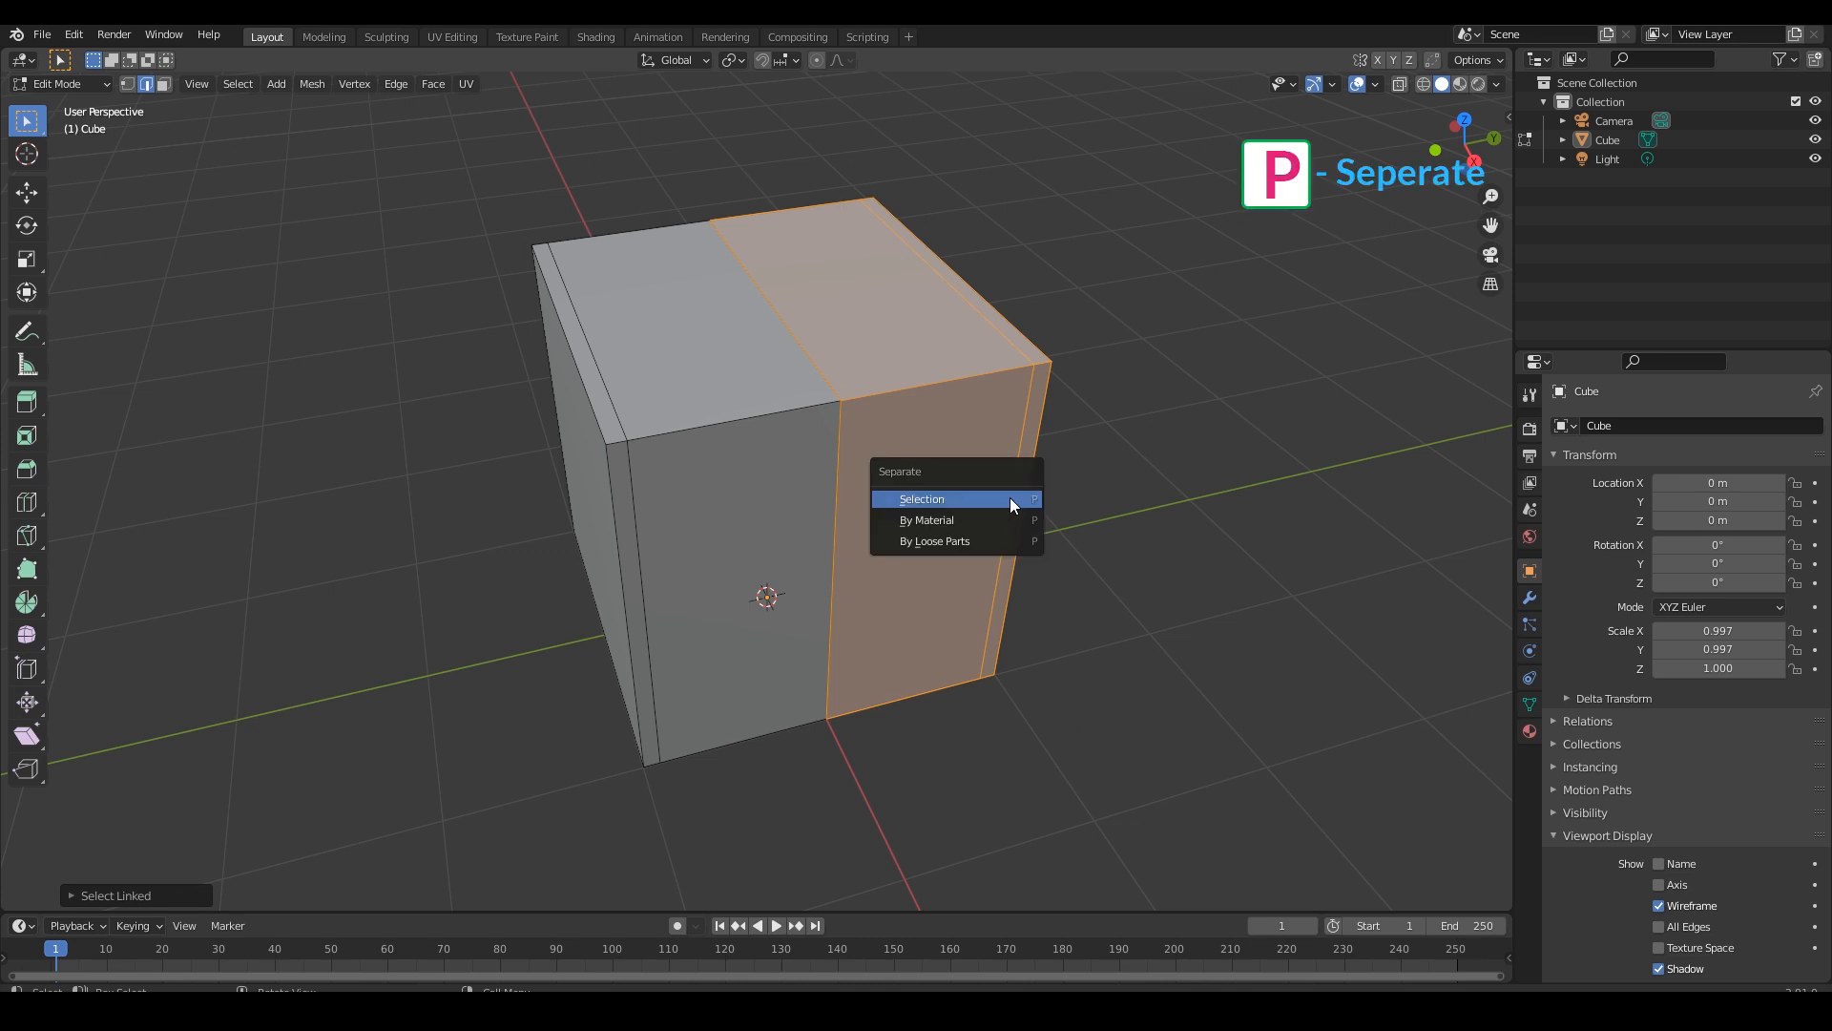
pyautogui.click(1010, 498)
pyautogui.press('Tab')
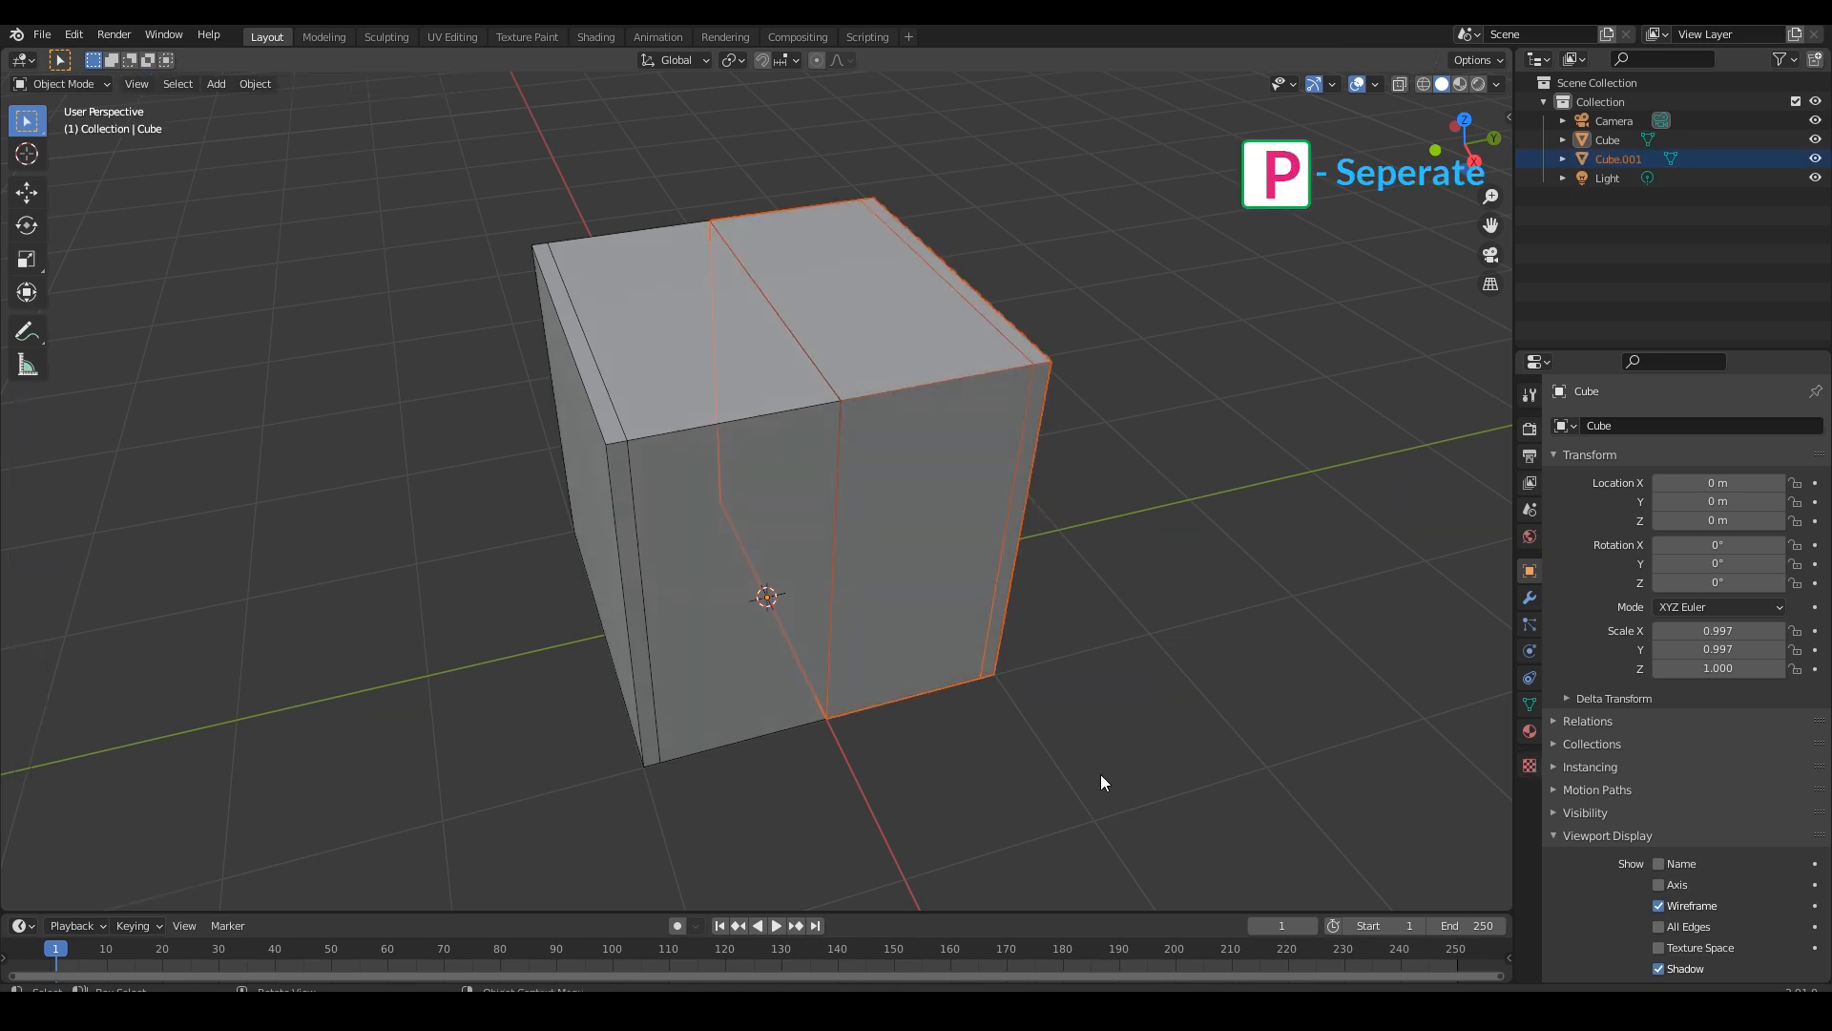
# Move the separated half about 1.111 m along the global Y axis, away from the other half, and reselect it.
pyautogui.click(960, 603)
pyautogui.moveTo(950, 780); pyautogui.dragTo(934, 679, button='middle')
pyautogui.click(1040, 752)
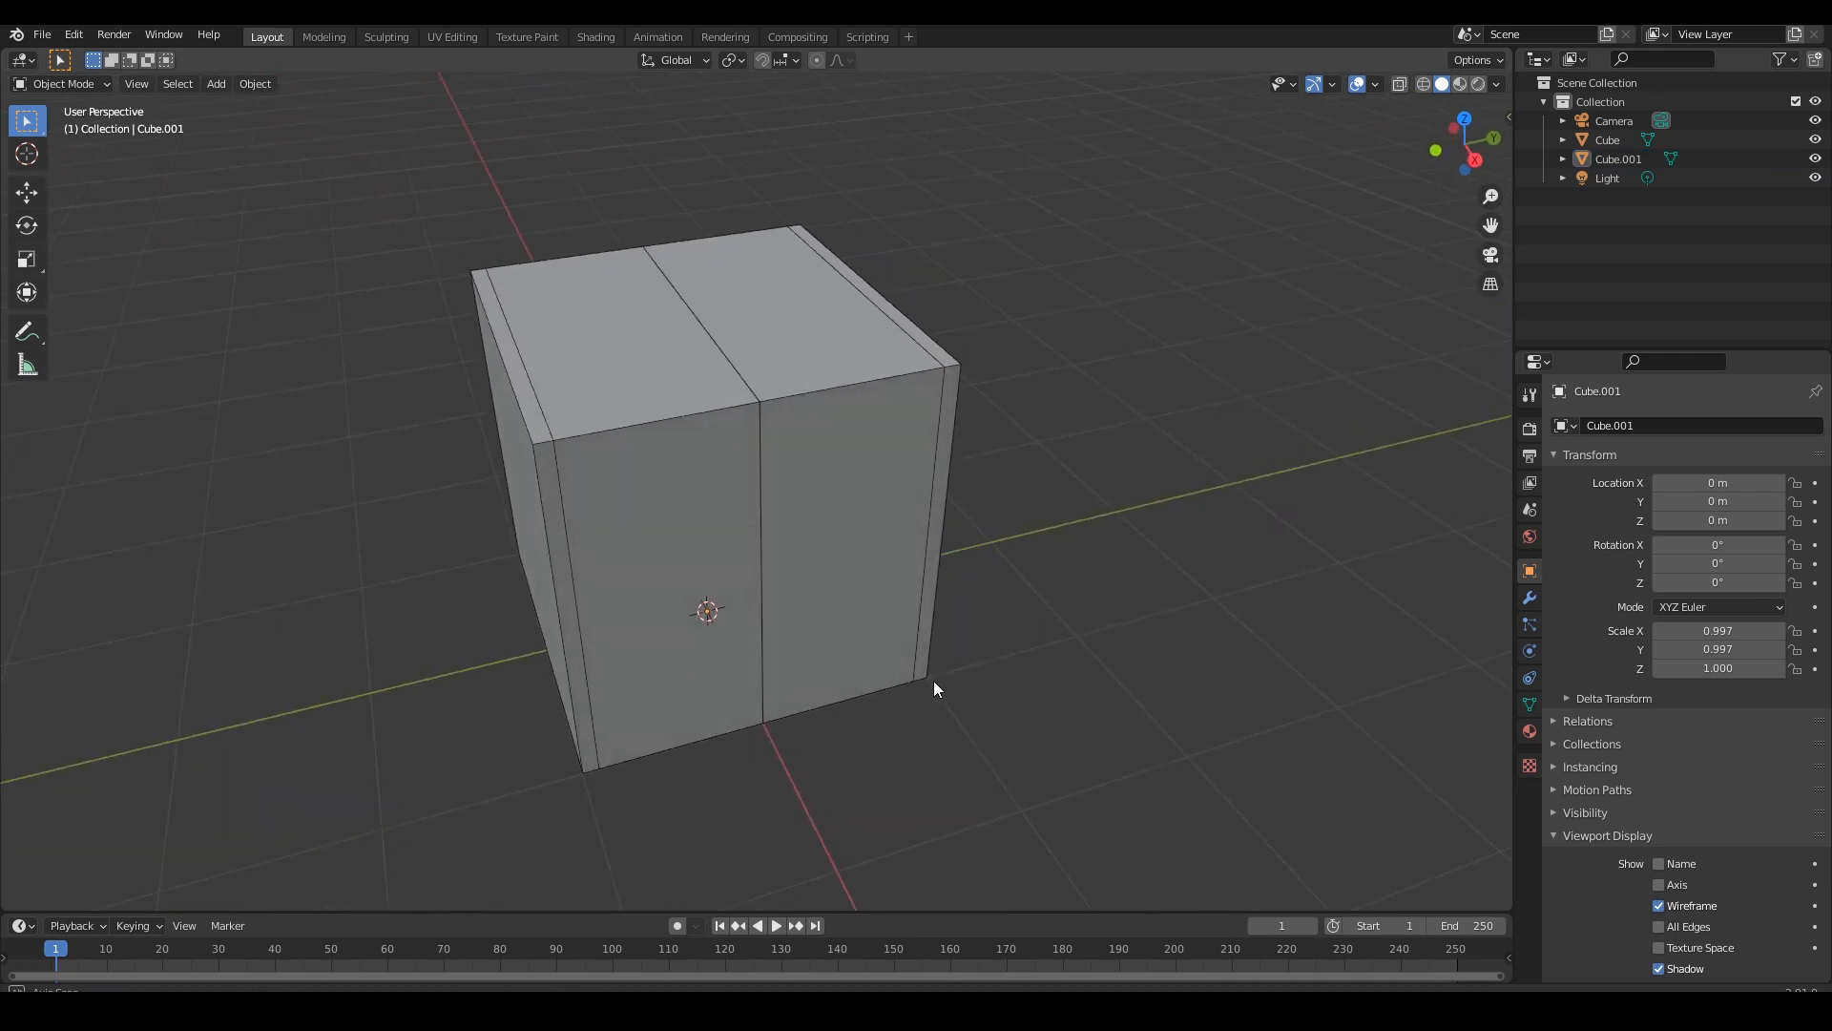
pyautogui.click(870, 620)
pyautogui.press('g')
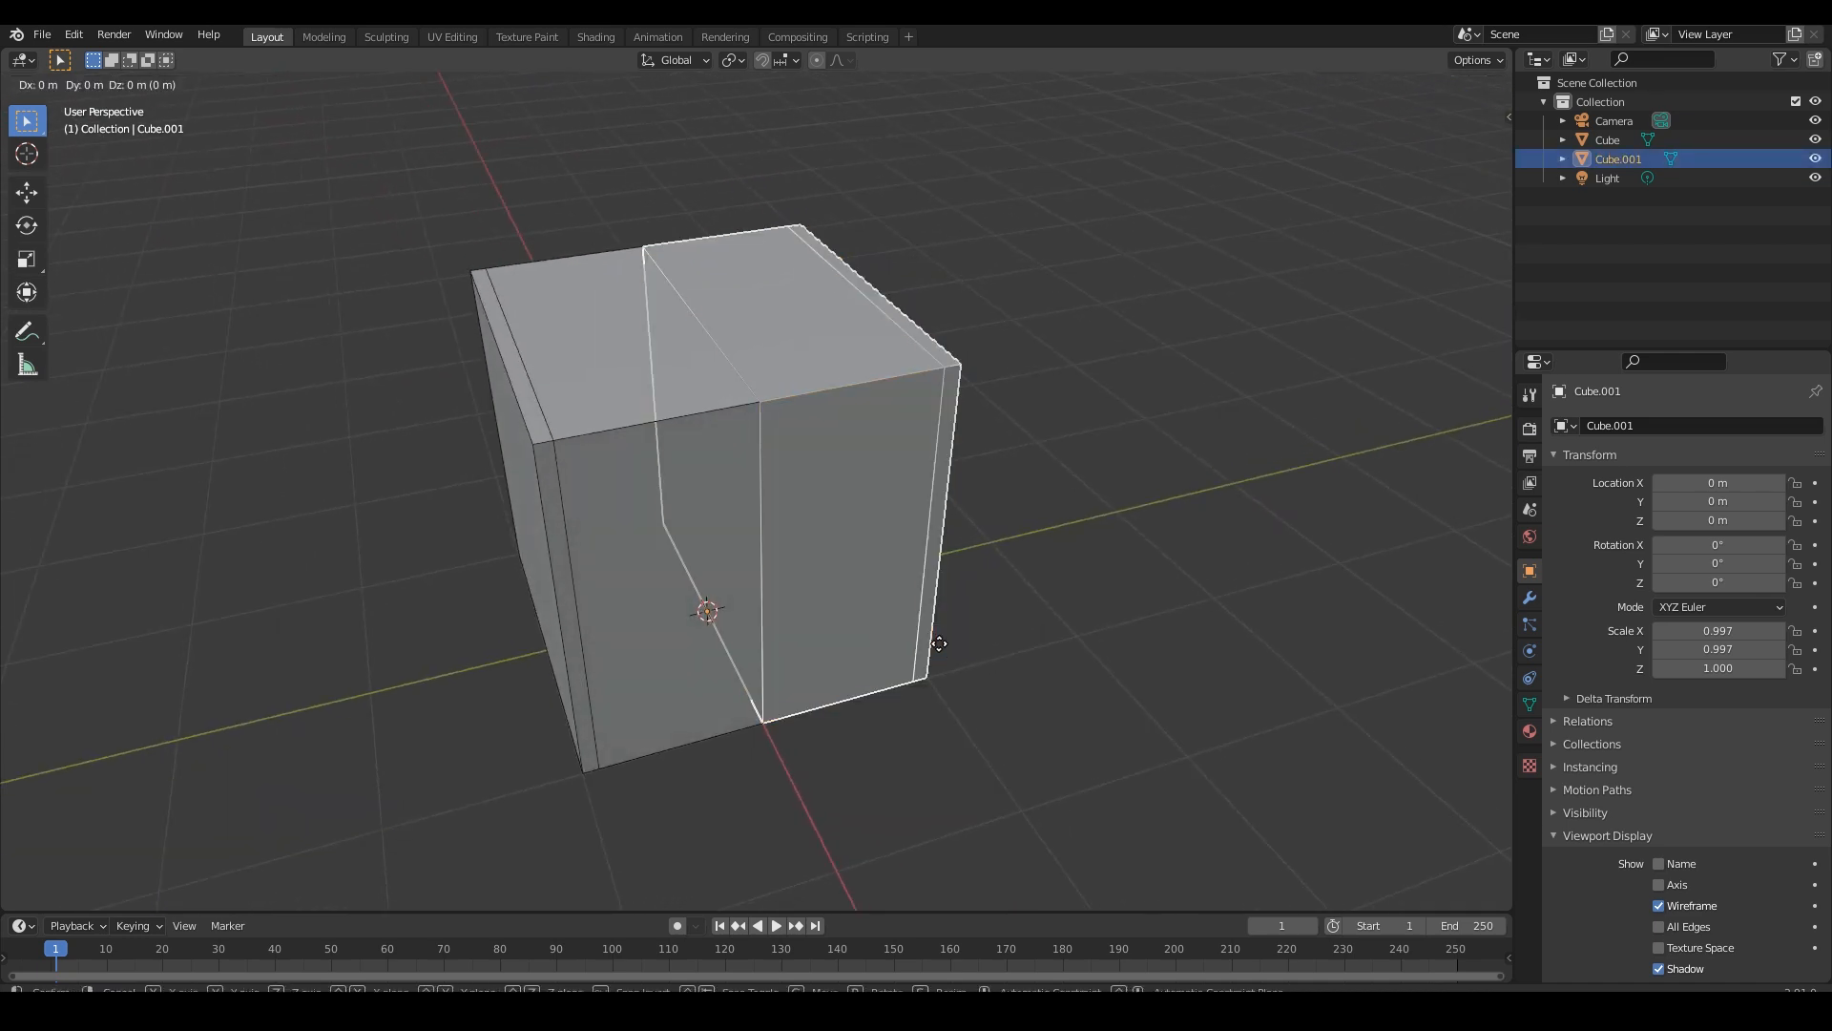
pyautogui.press('y')
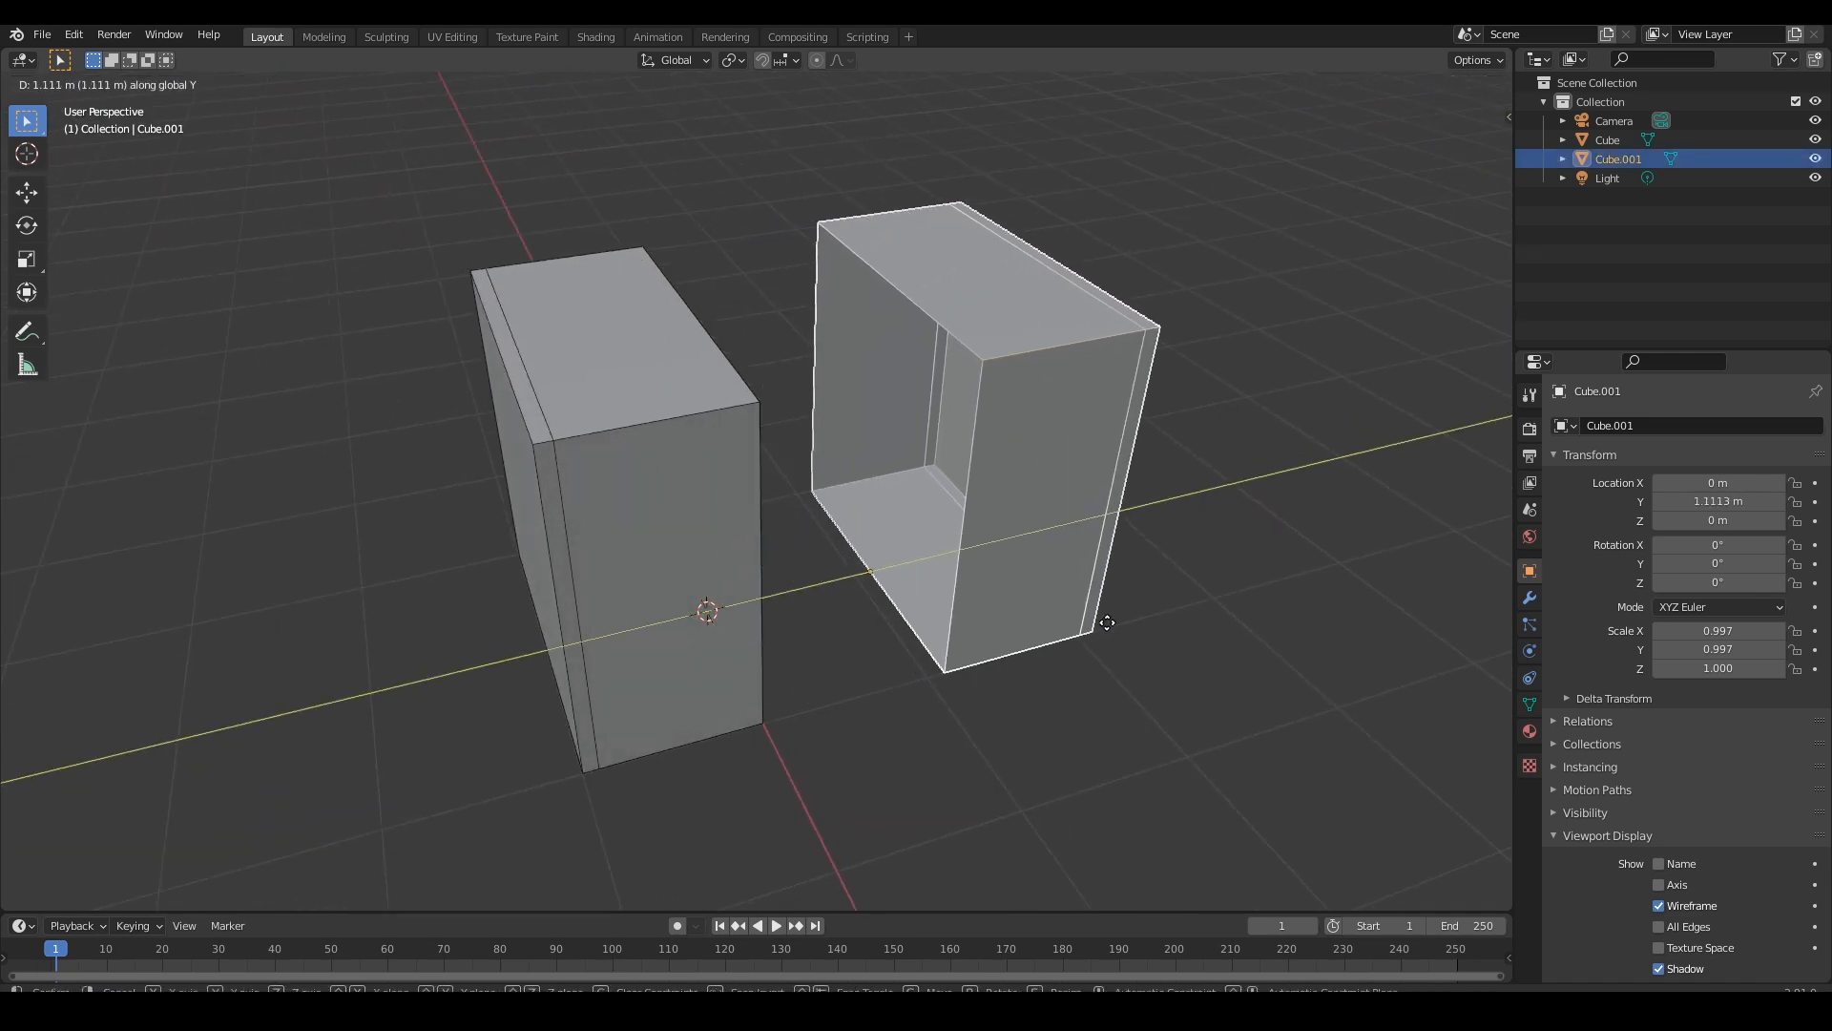
pyautogui.click(1074, 718)
pyautogui.click(1074, 717)
pyautogui.moveTo(1009, 696); pyautogui.dragTo(1002, 540, button='middle')
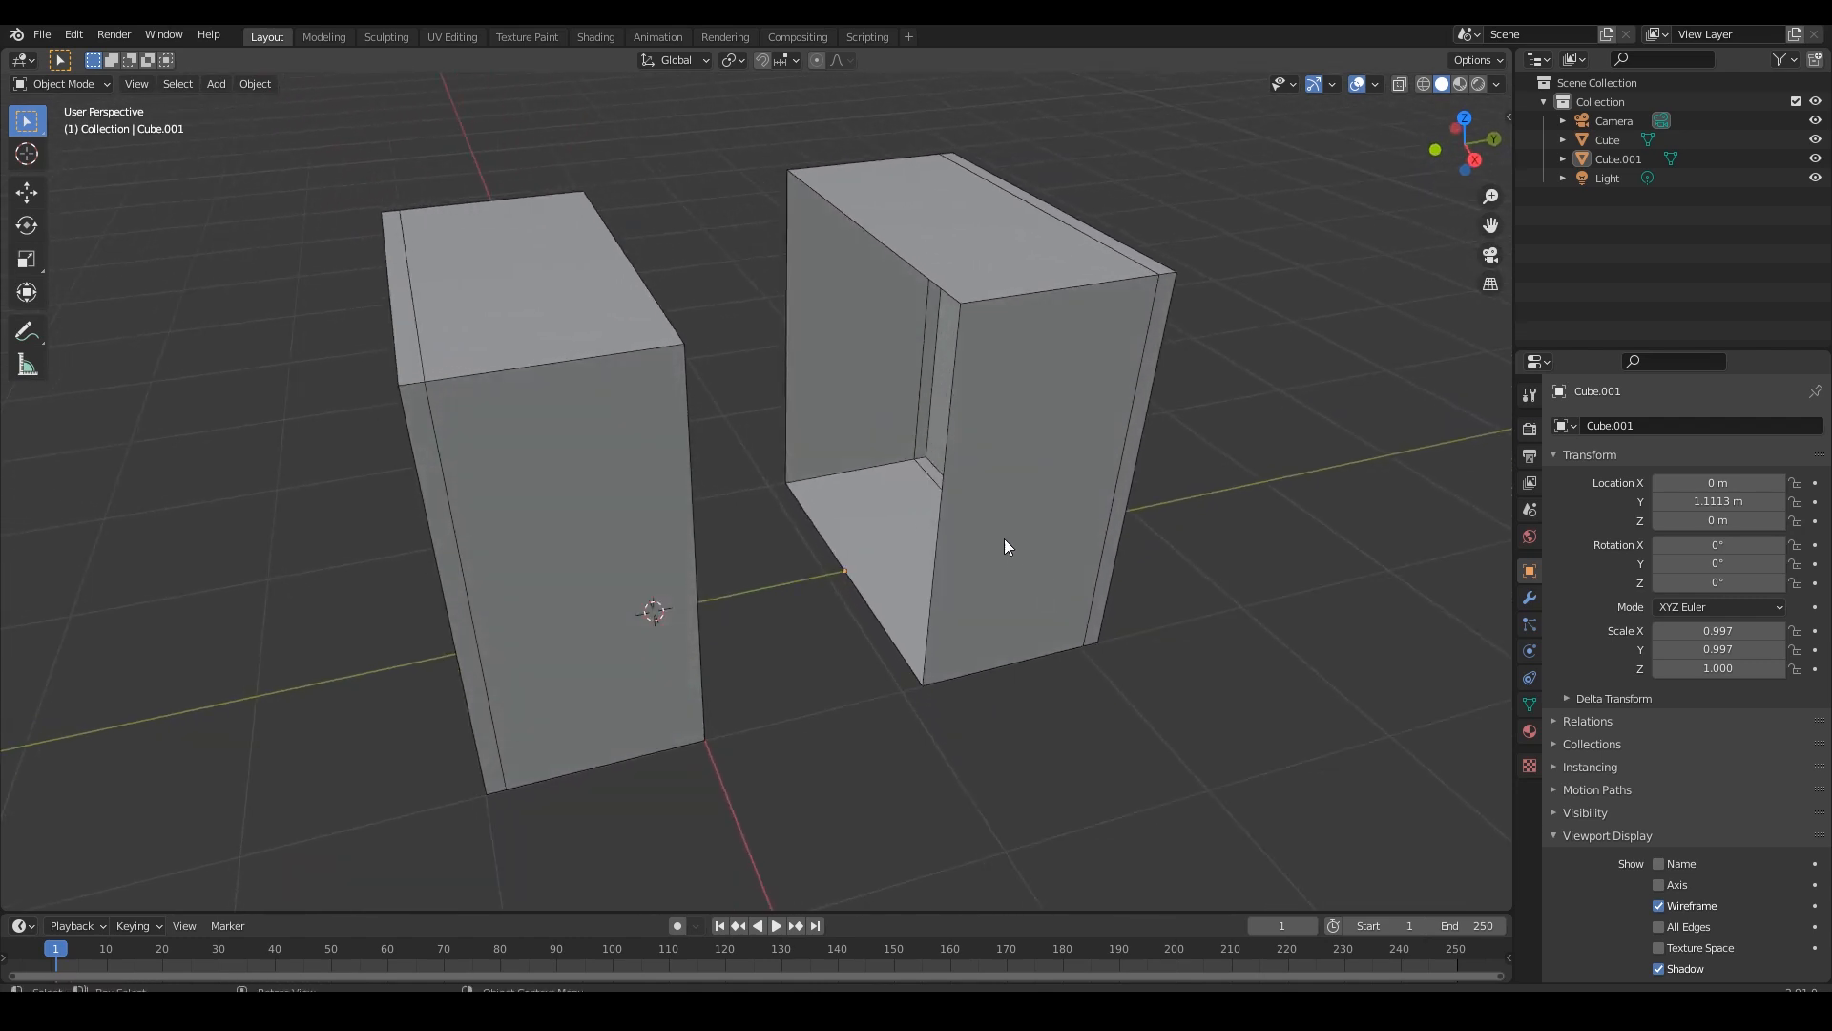
pyautogui.click(1000, 531)
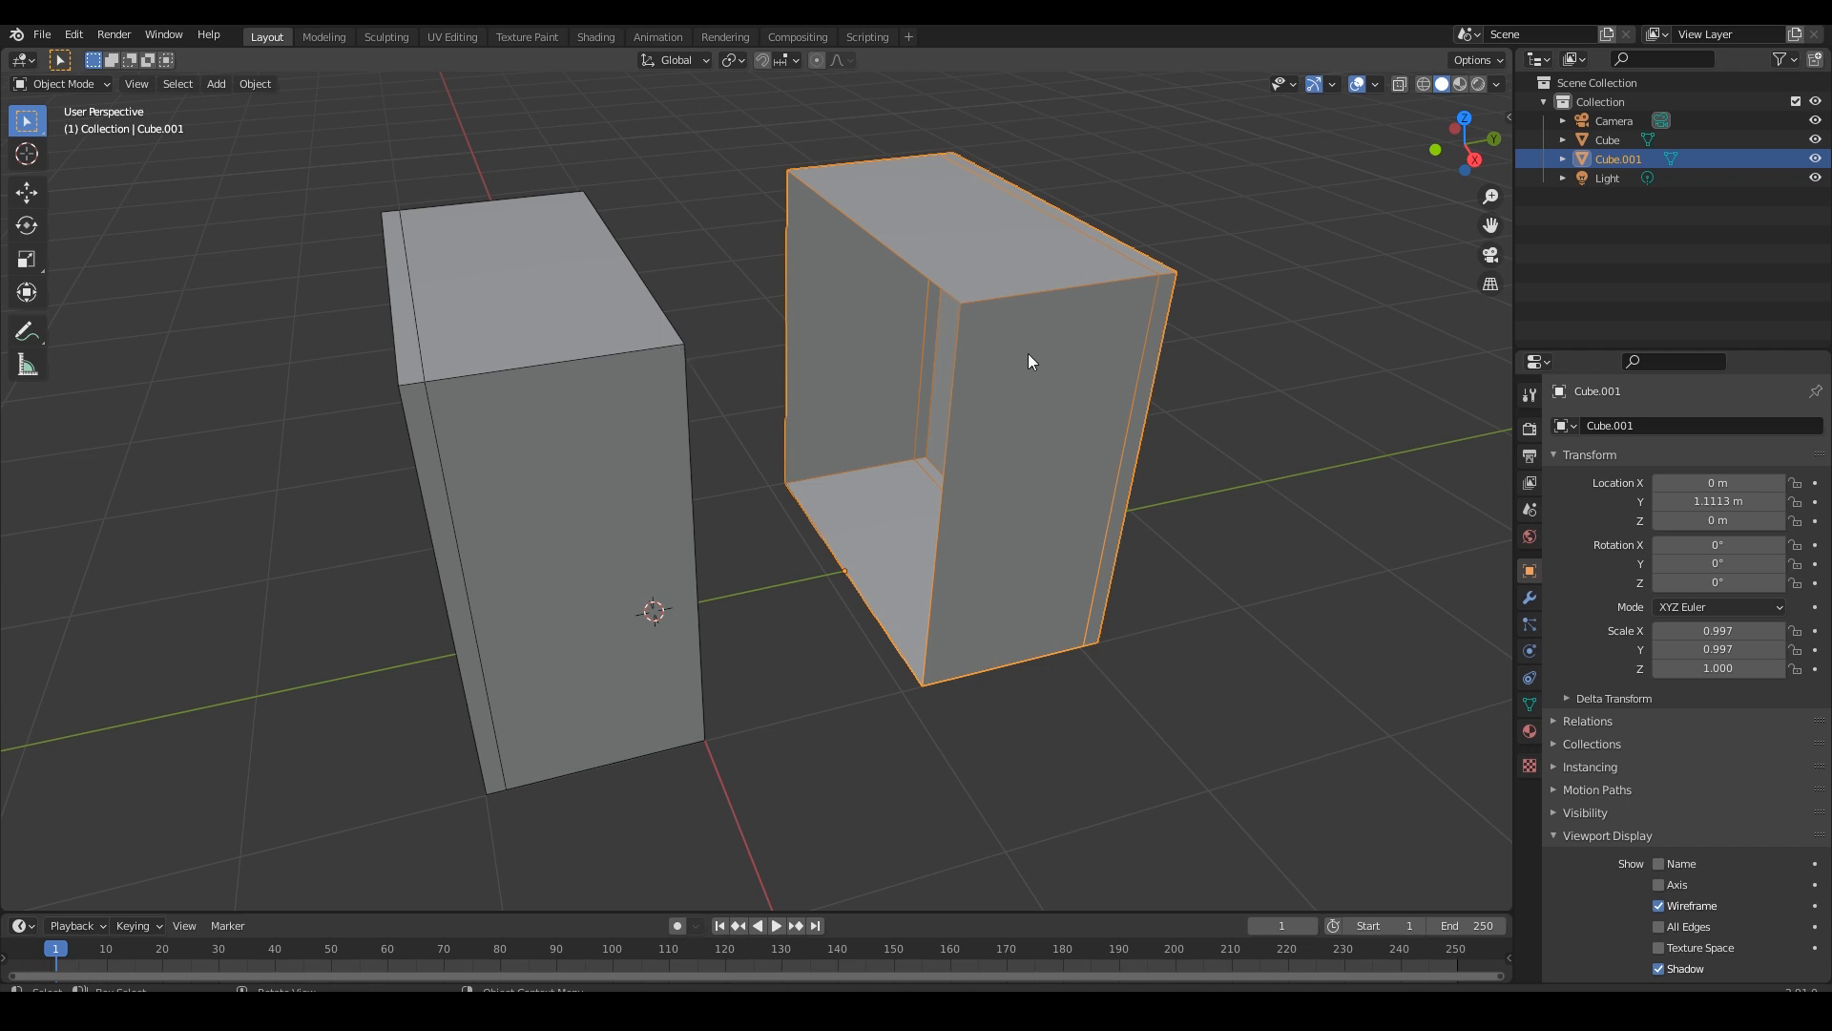
pyautogui.press('g')
pyautogui.press('y')
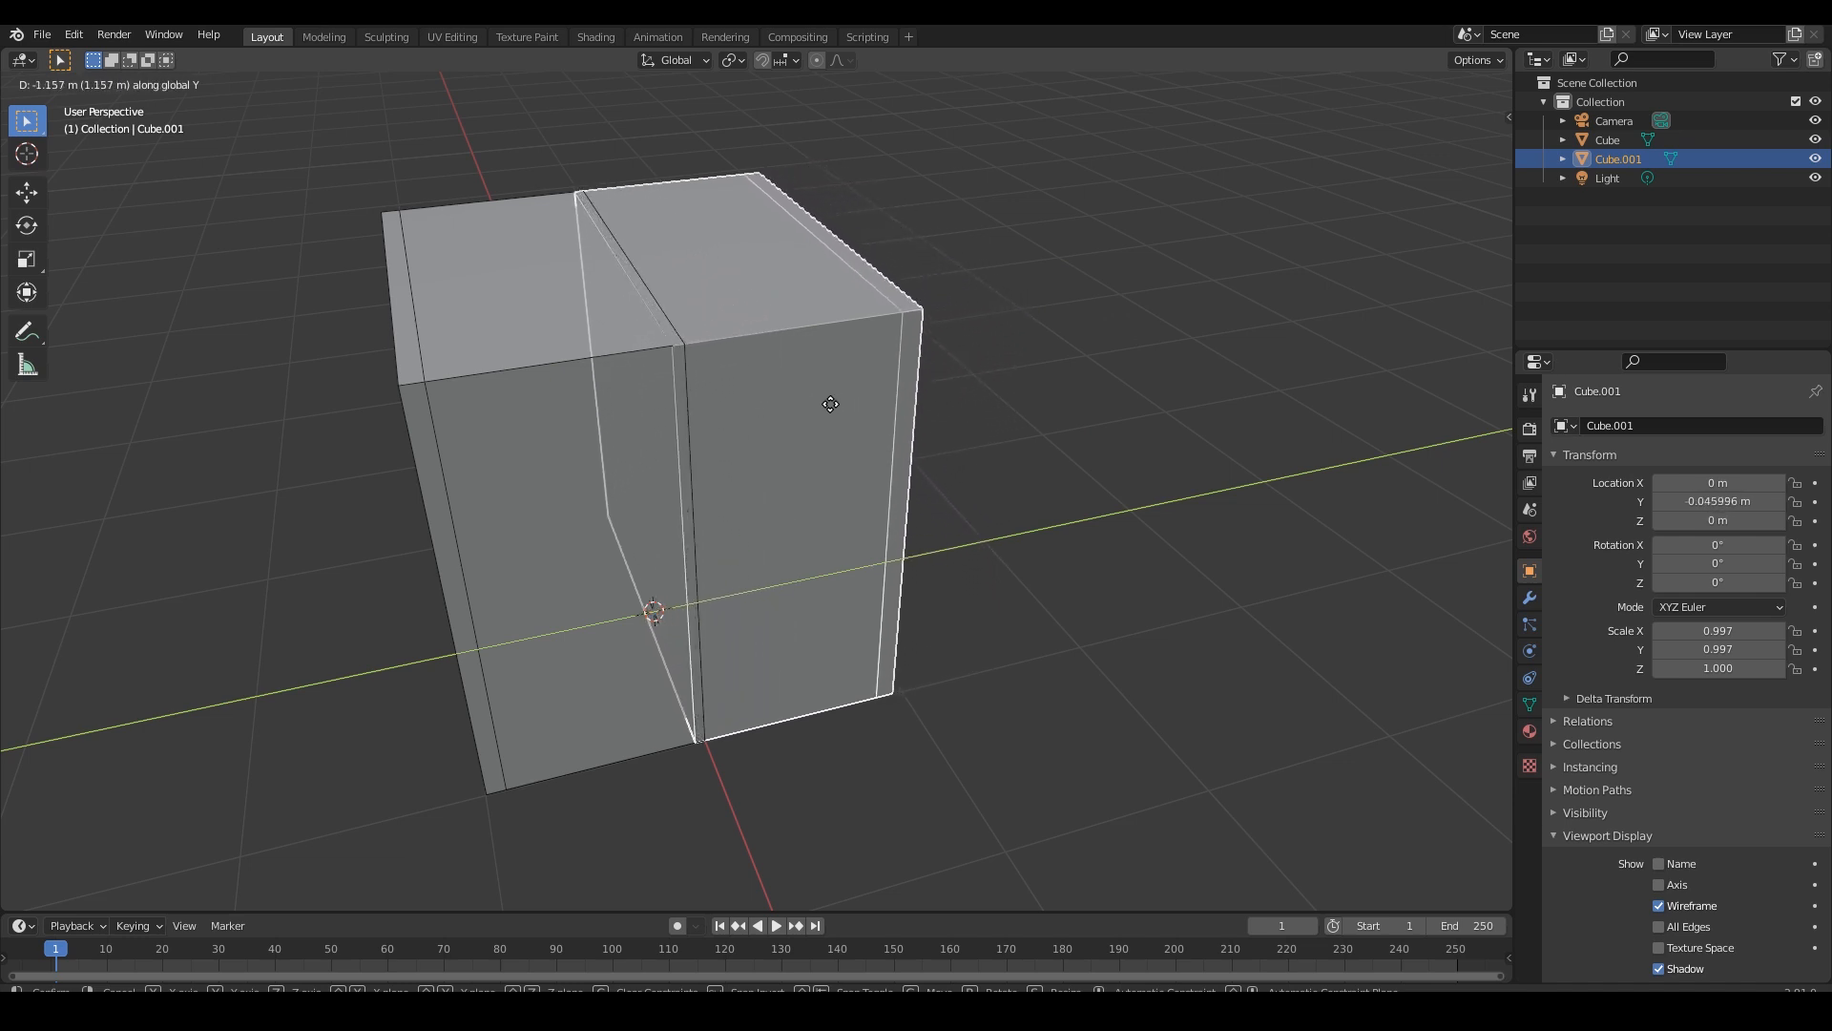
pyautogui.rightClick(1050, 414)
# In Edit Mode, select all of the separated half's mesh, with the top front corner vertex on its open side as the active vertex.
pyautogui.press('Tab')
pyautogui.moveTo(1050, 413); pyautogui.dragTo(953, 406, button='middle')
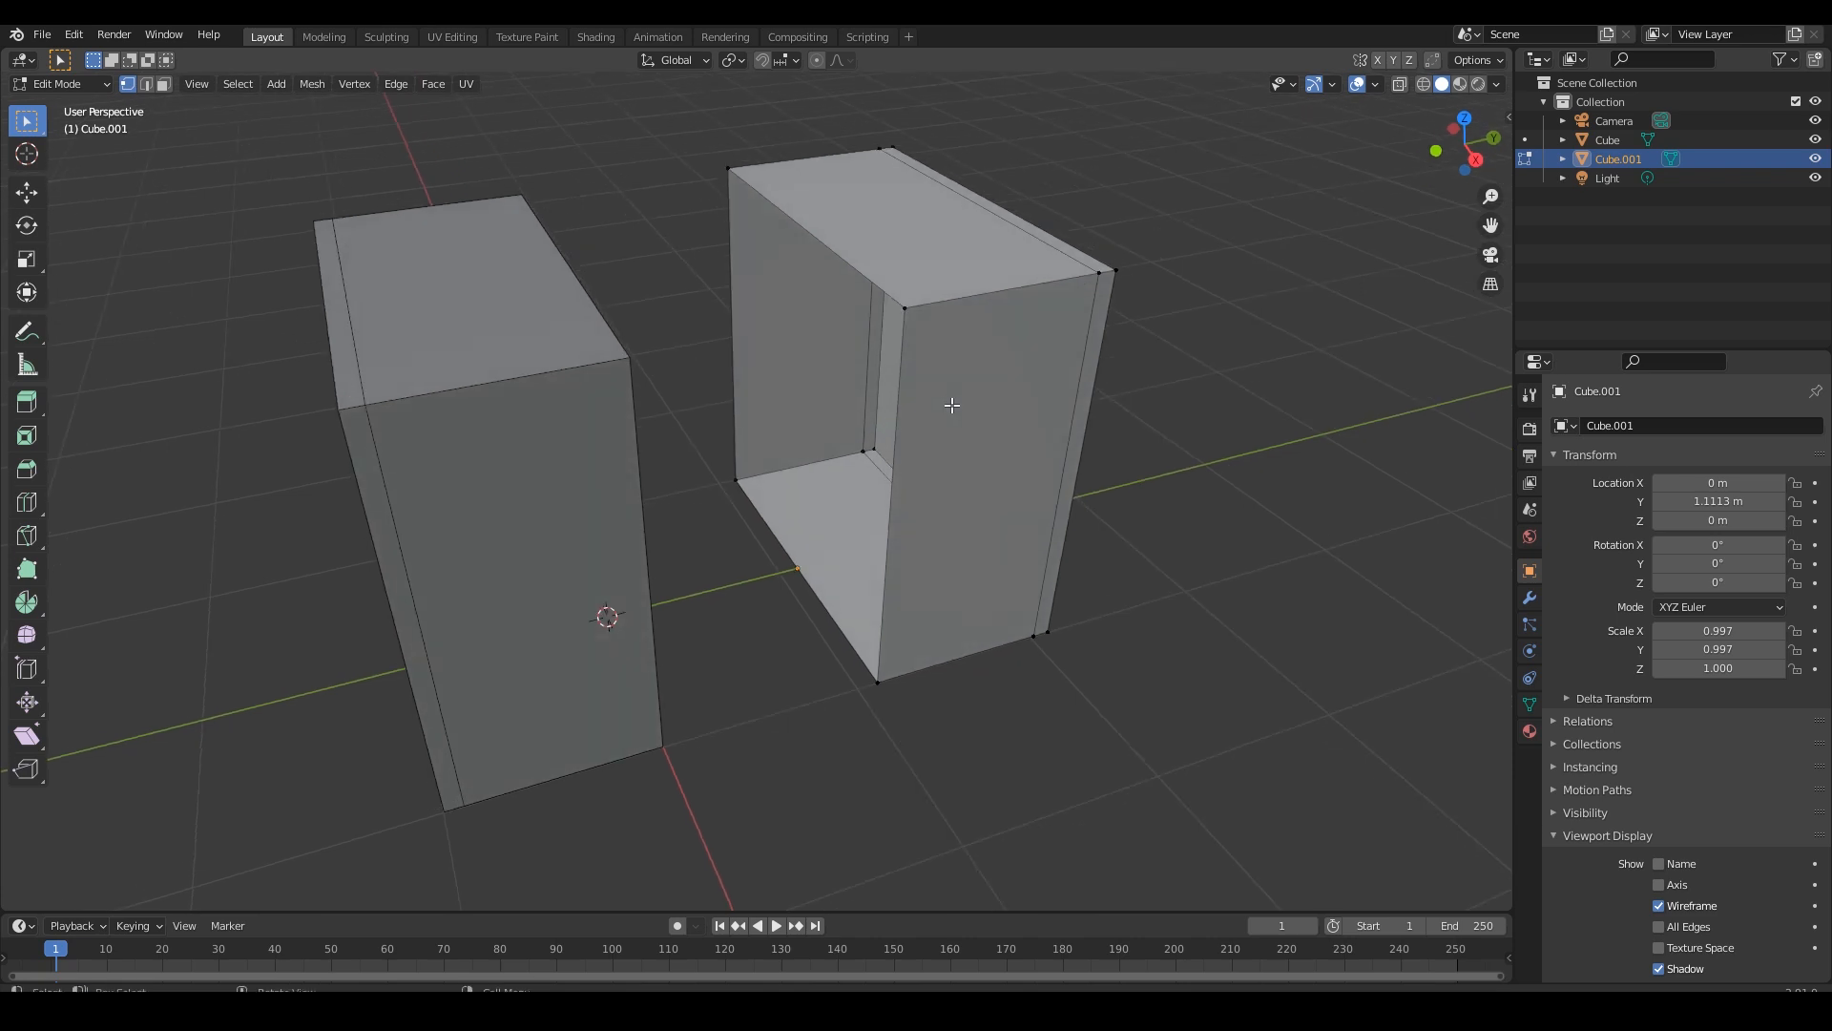
pyautogui.press('a')
pyautogui.keyDown('shift'); pyautogui.click(906, 311); pyautogui.keyUp('shift')
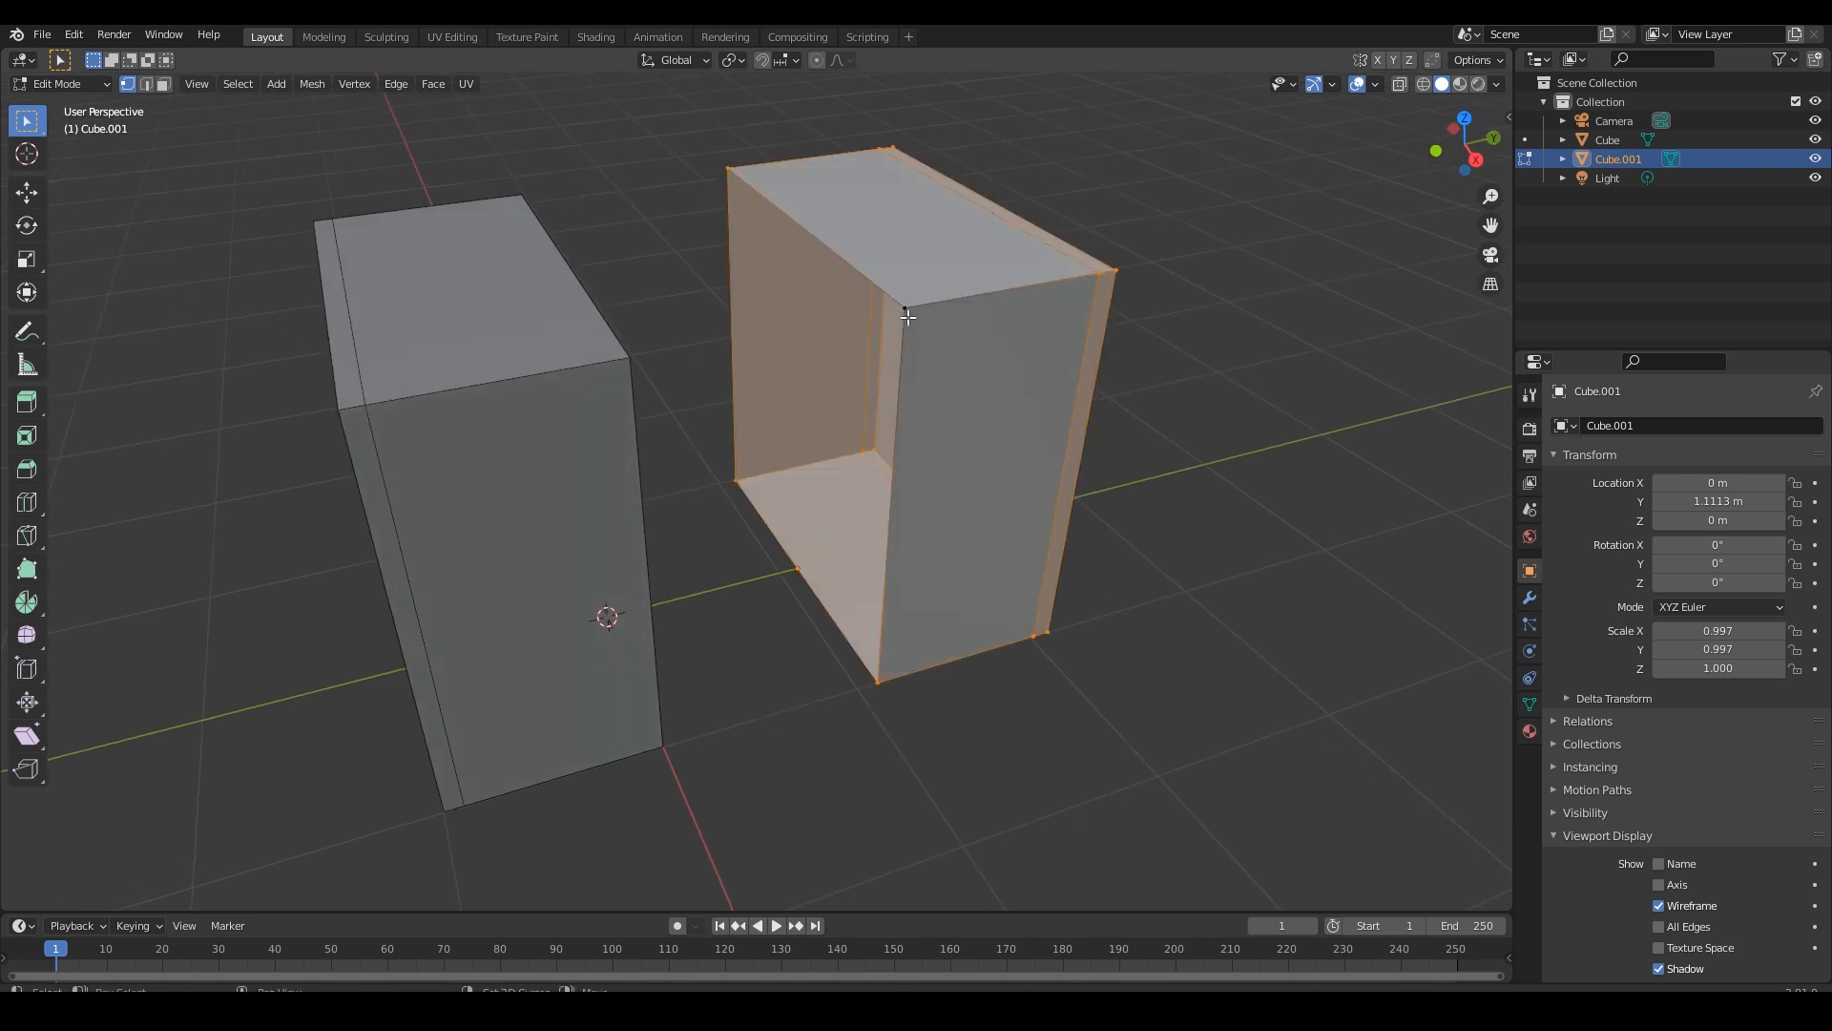
pyautogui.keyDown('shift'); pyautogui.click(905, 310); pyautogui.keyUp('shift')
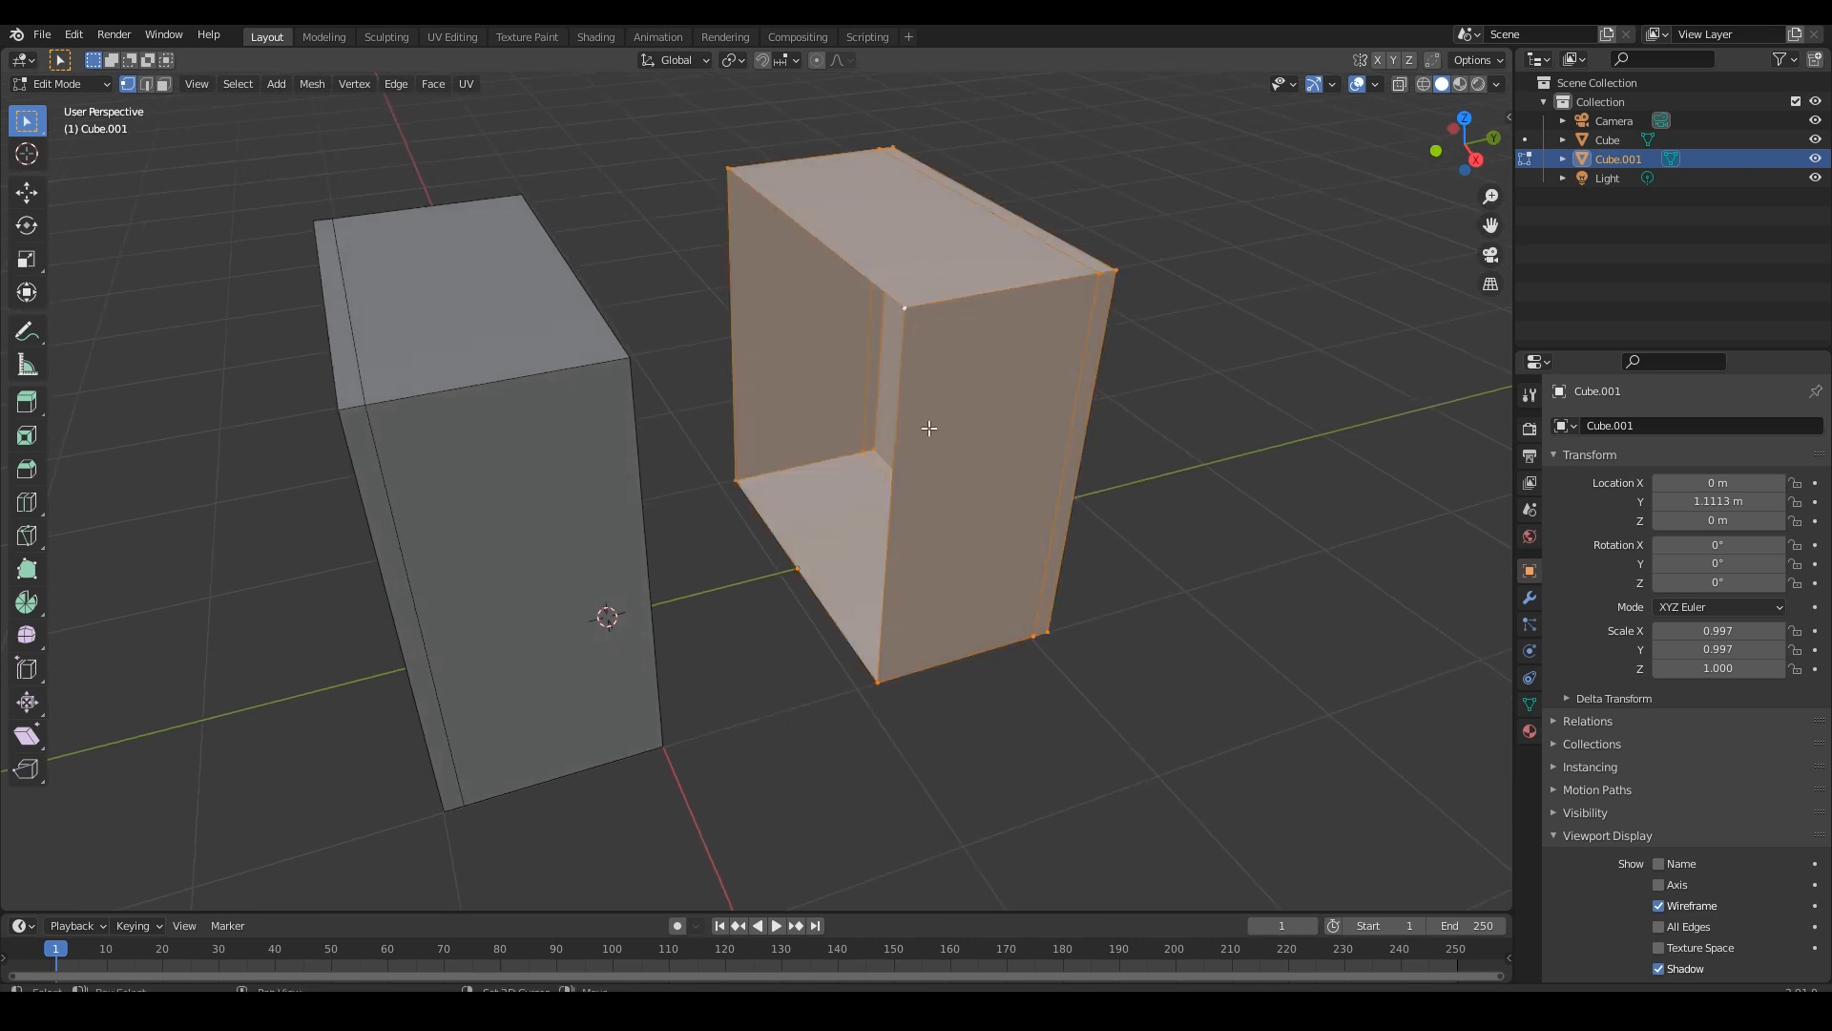
pyautogui.keyDown('shift'); pyautogui.click(903, 307); pyautogui.keyUp('shift')
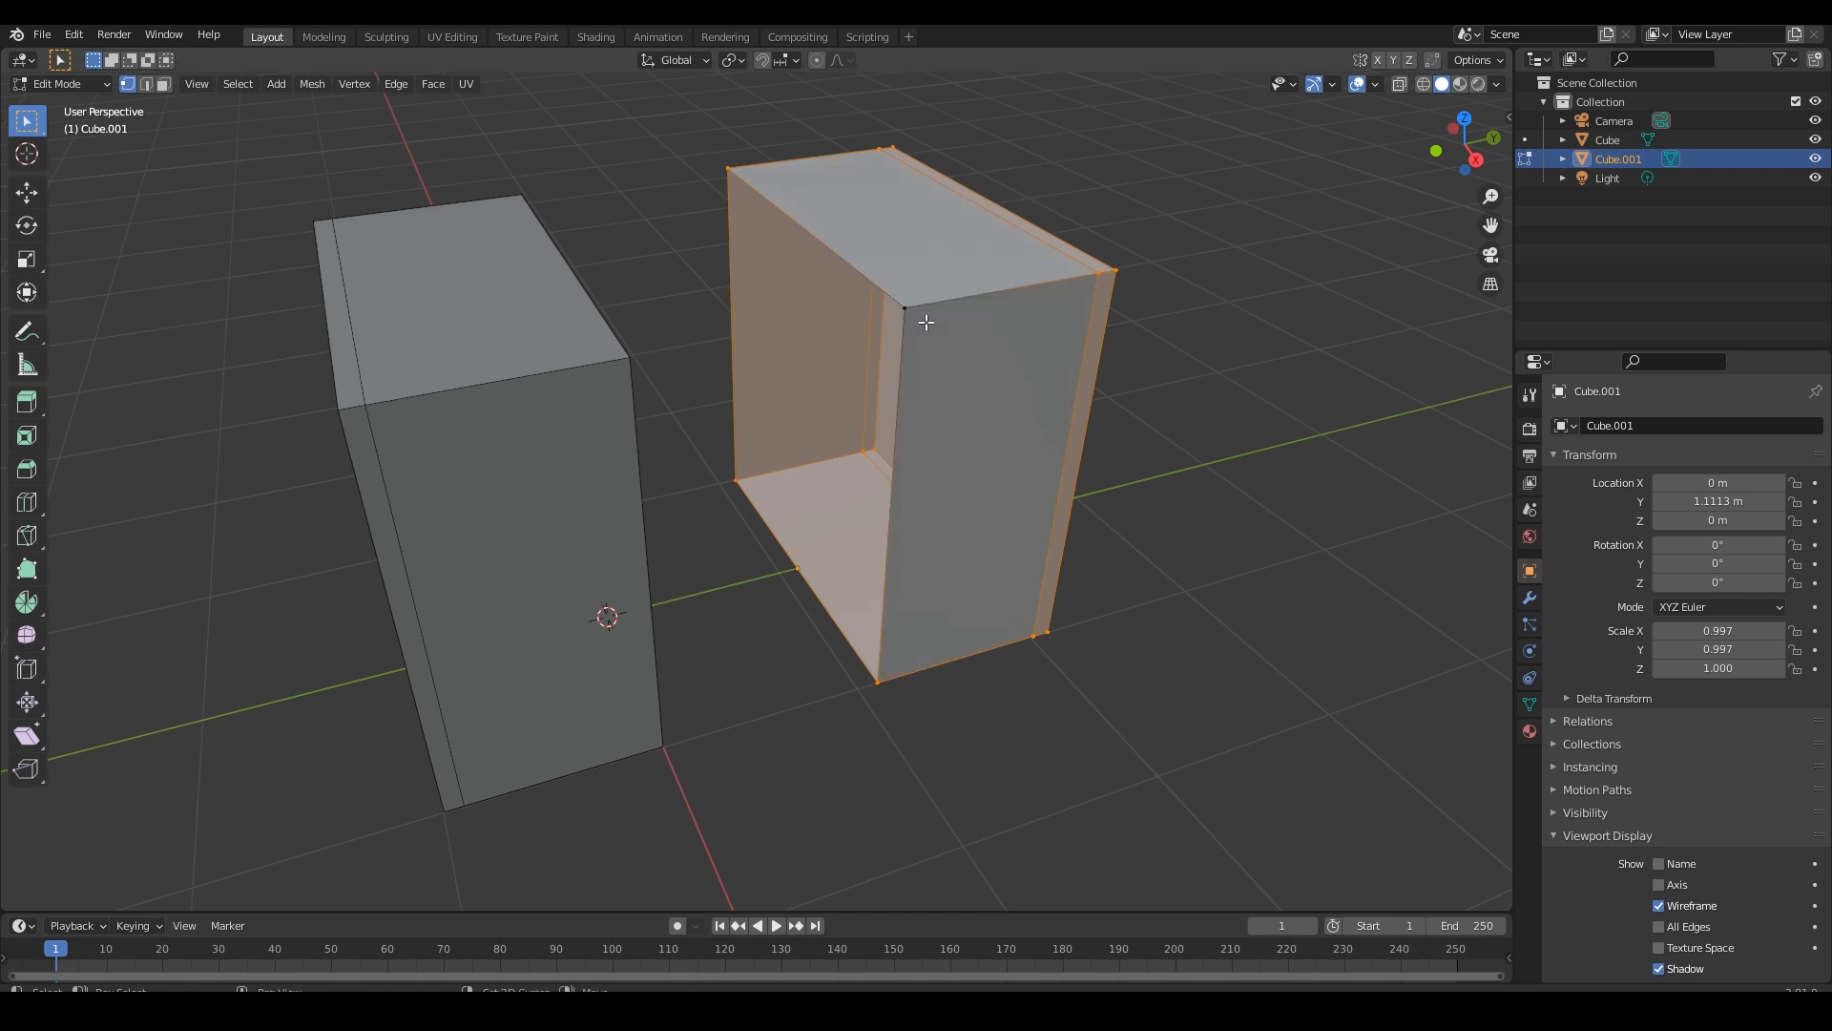
pyautogui.keyDown('shift'); pyautogui.click(903, 309); pyautogui.keyUp('shift')
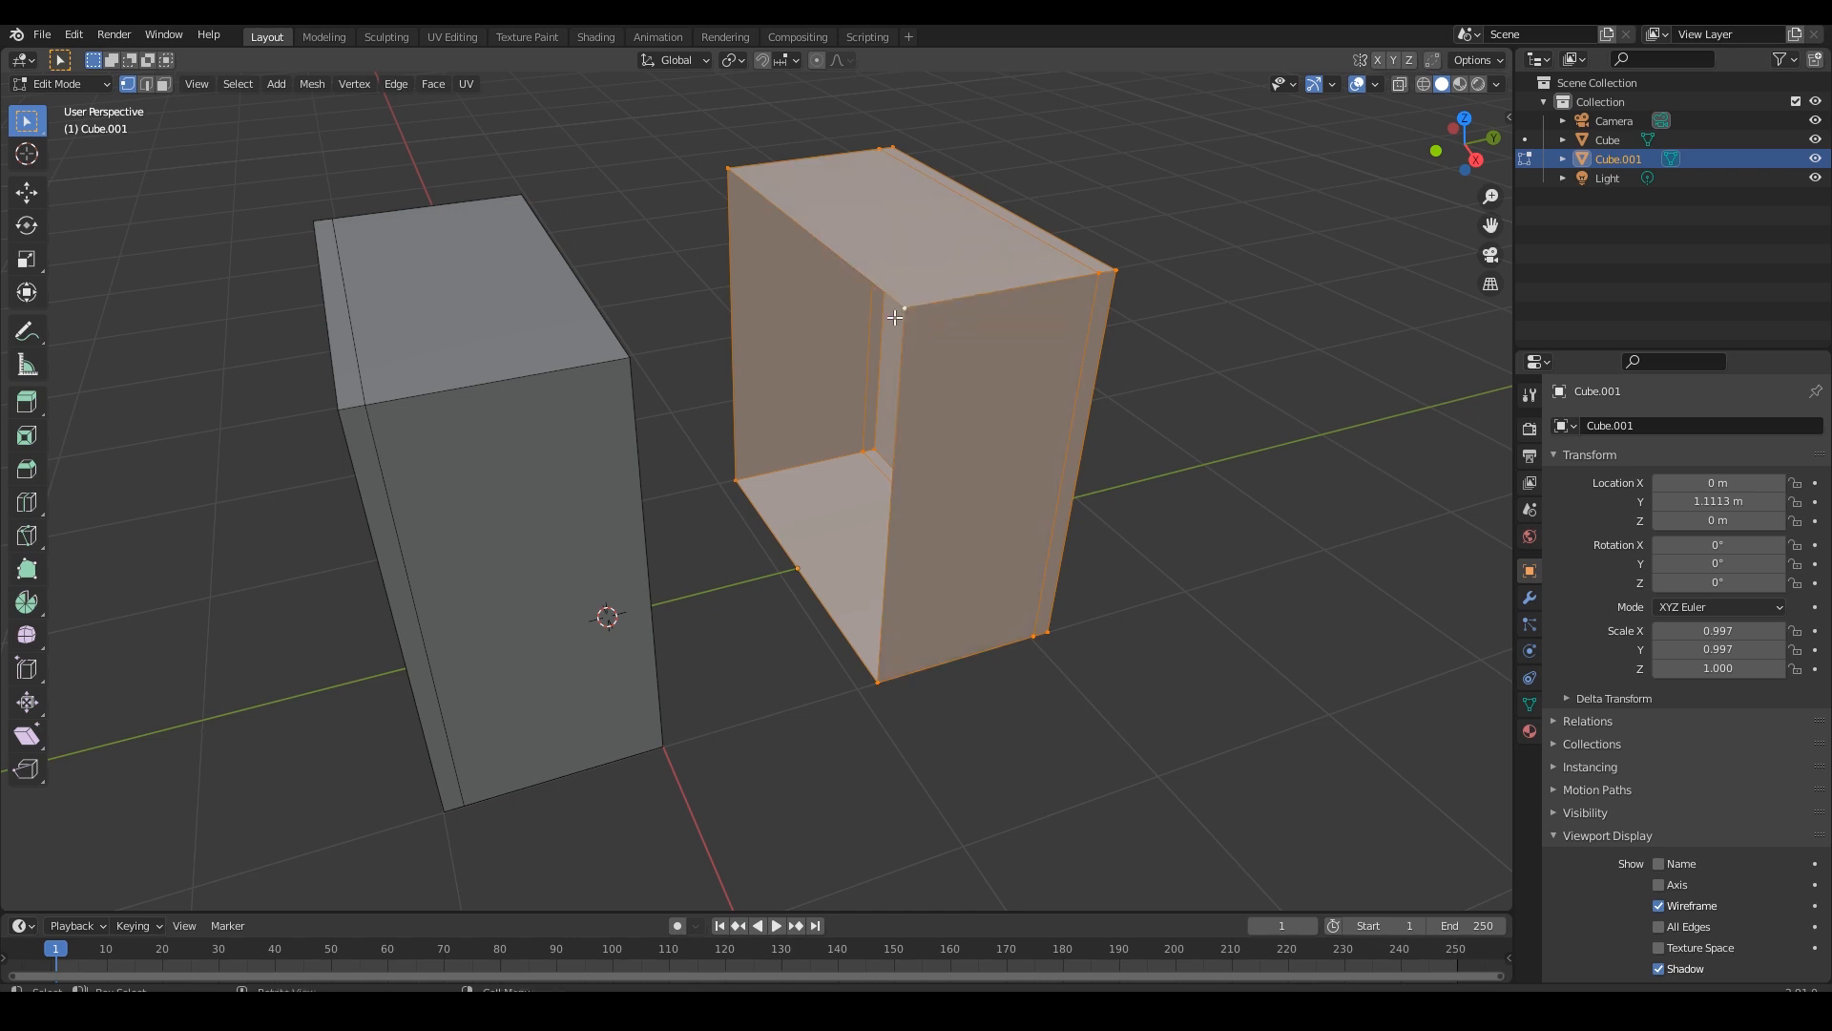
# Enable snapping with Vertex as the snap target and Active as the snap-with point.
pyautogui.click(763, 59)
pyautogui.click(787, 59)
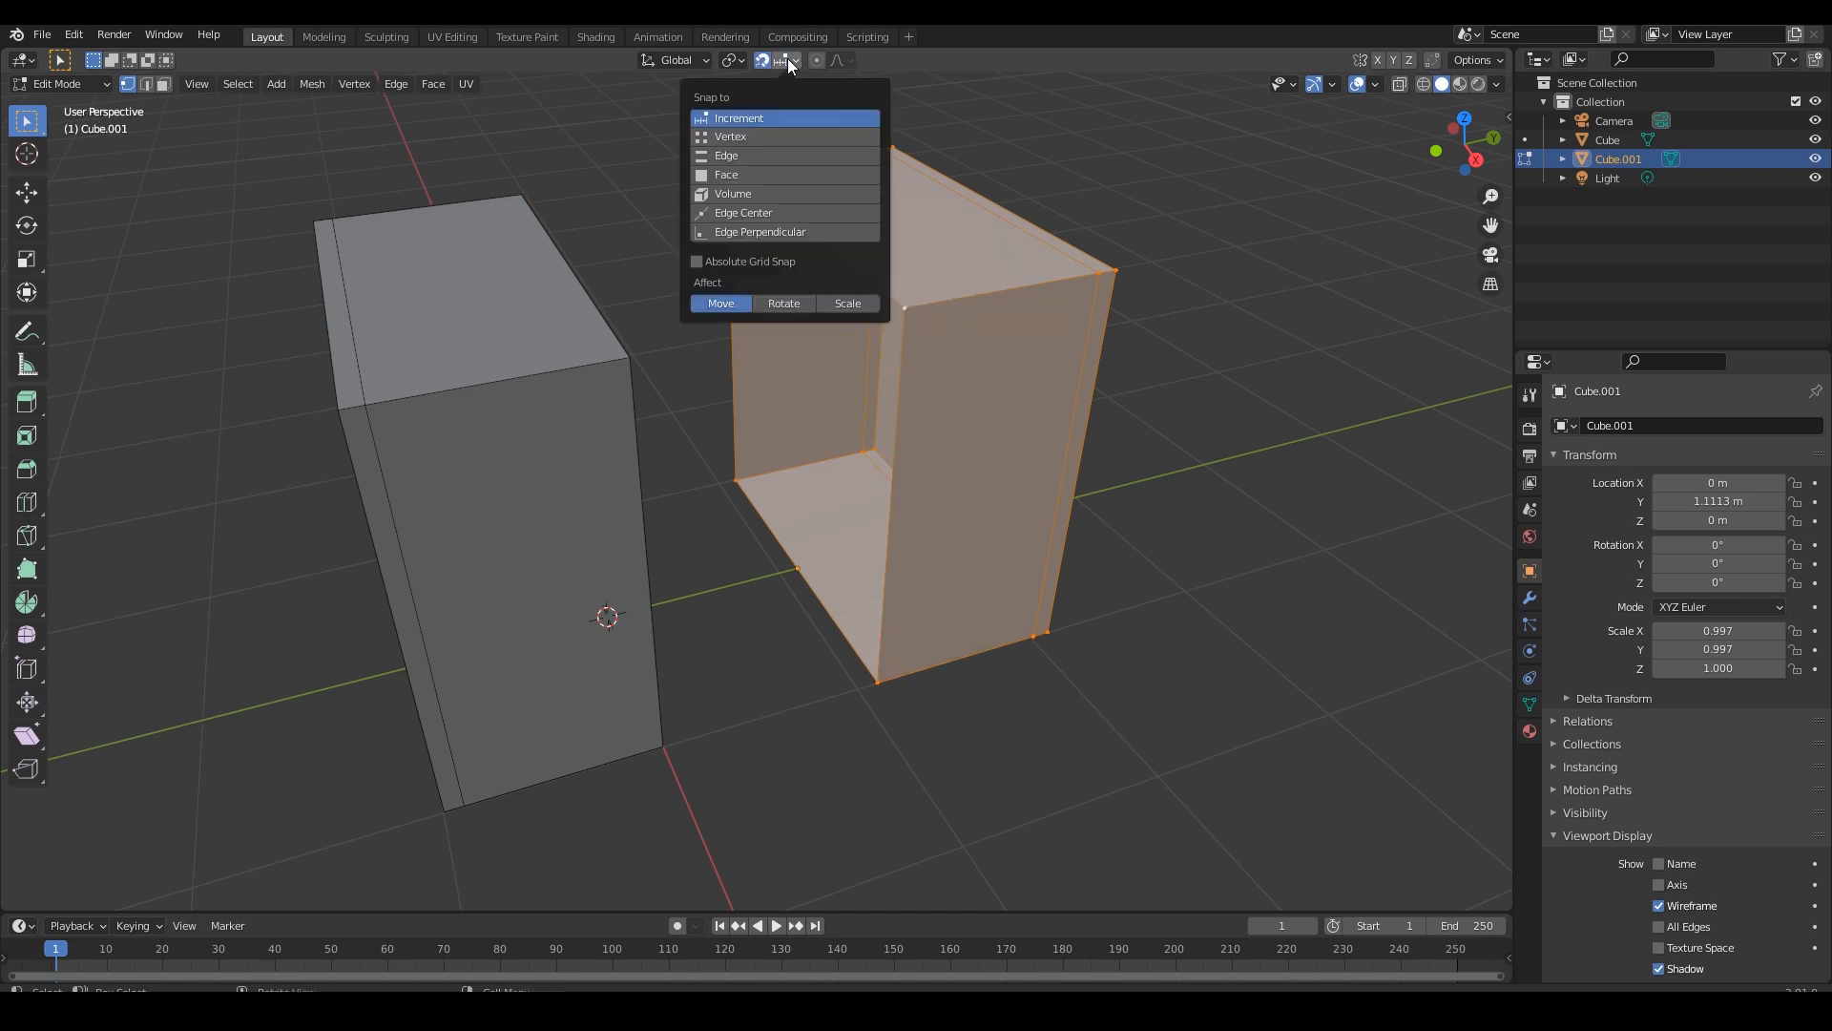
pyautogui.click(727, 136)
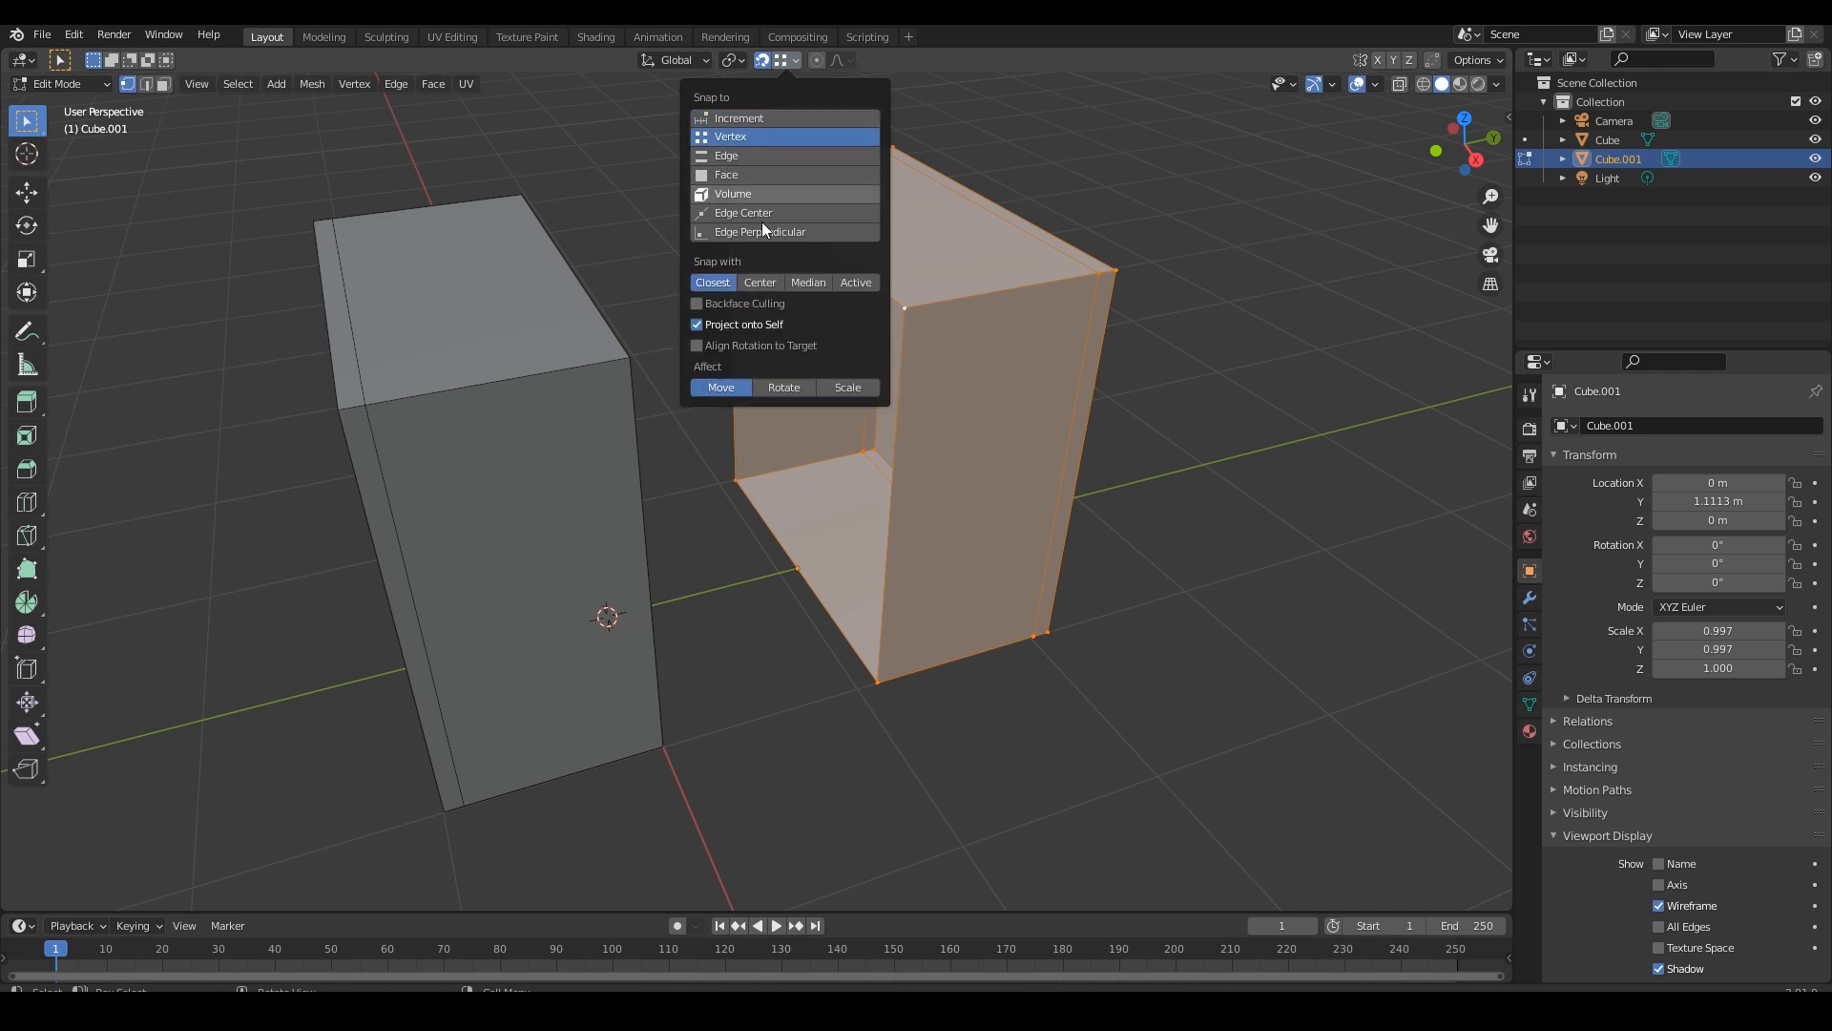
pyautogui.click(851, 283)
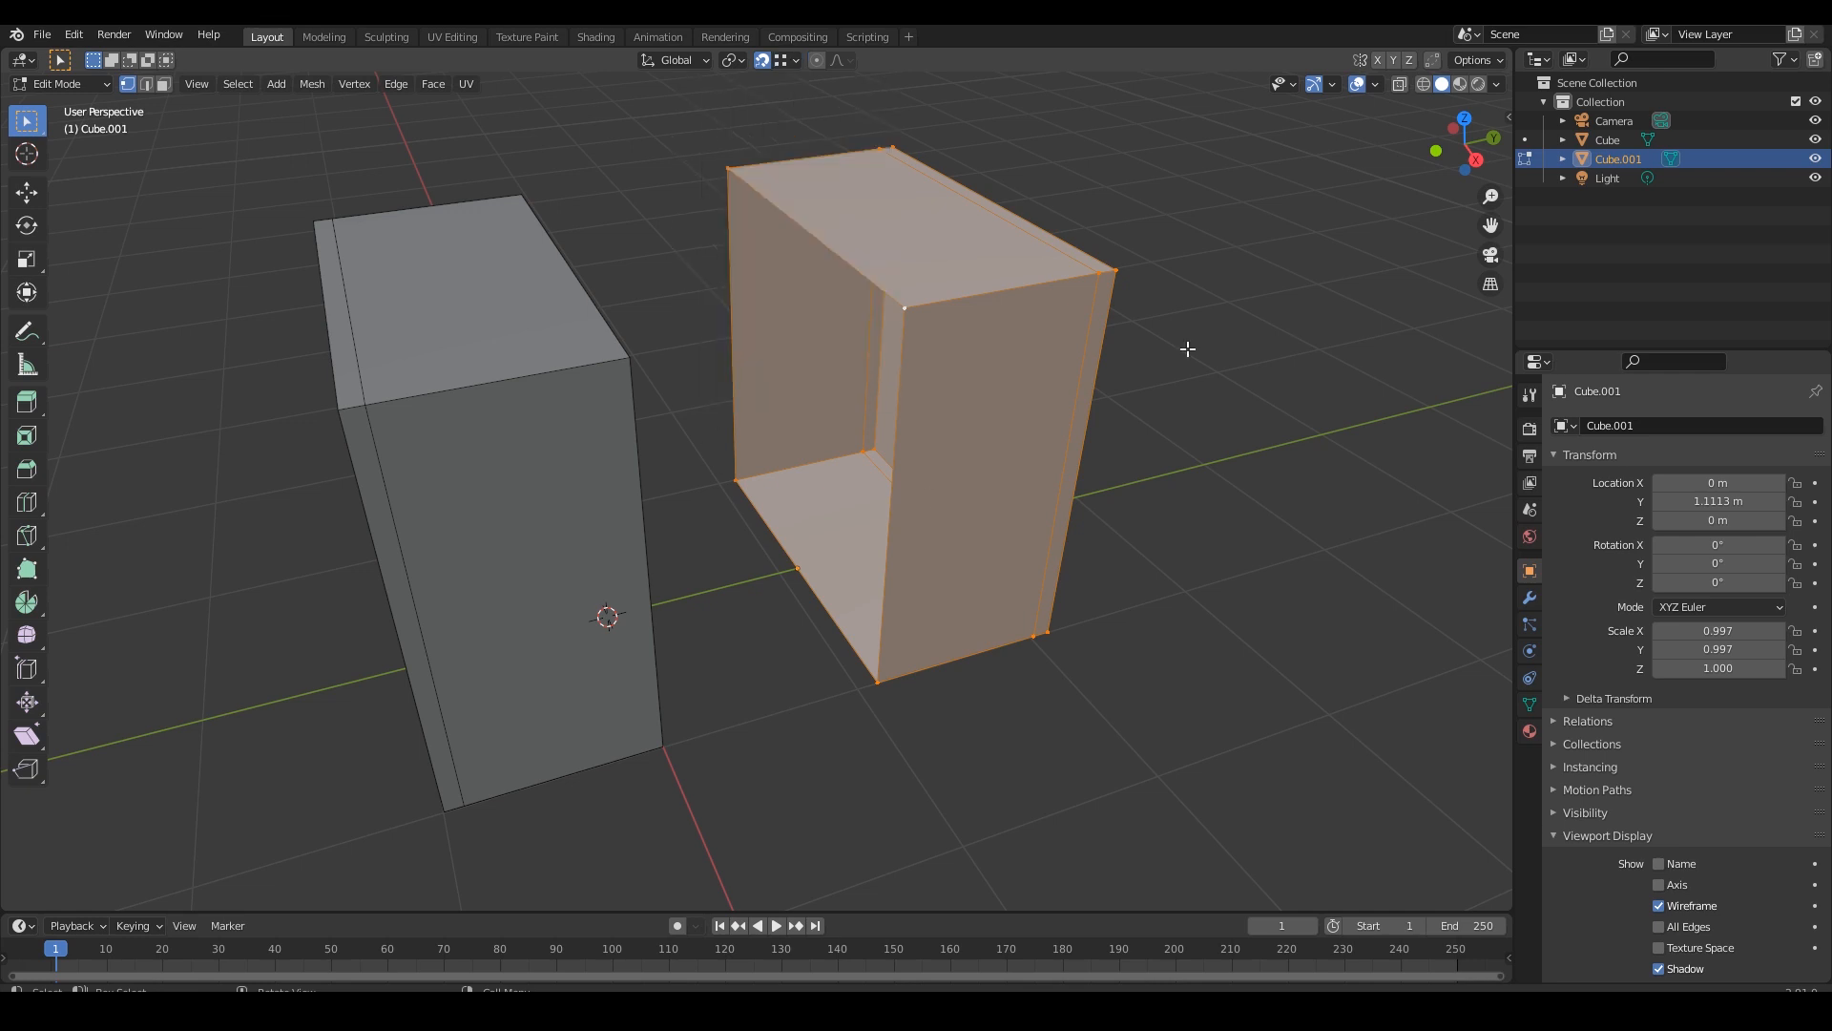
# Snap the separated half's mesh by its active vertex onto the other half's matching top front corner, and return to Object Mode.
pyautogui.press('g')
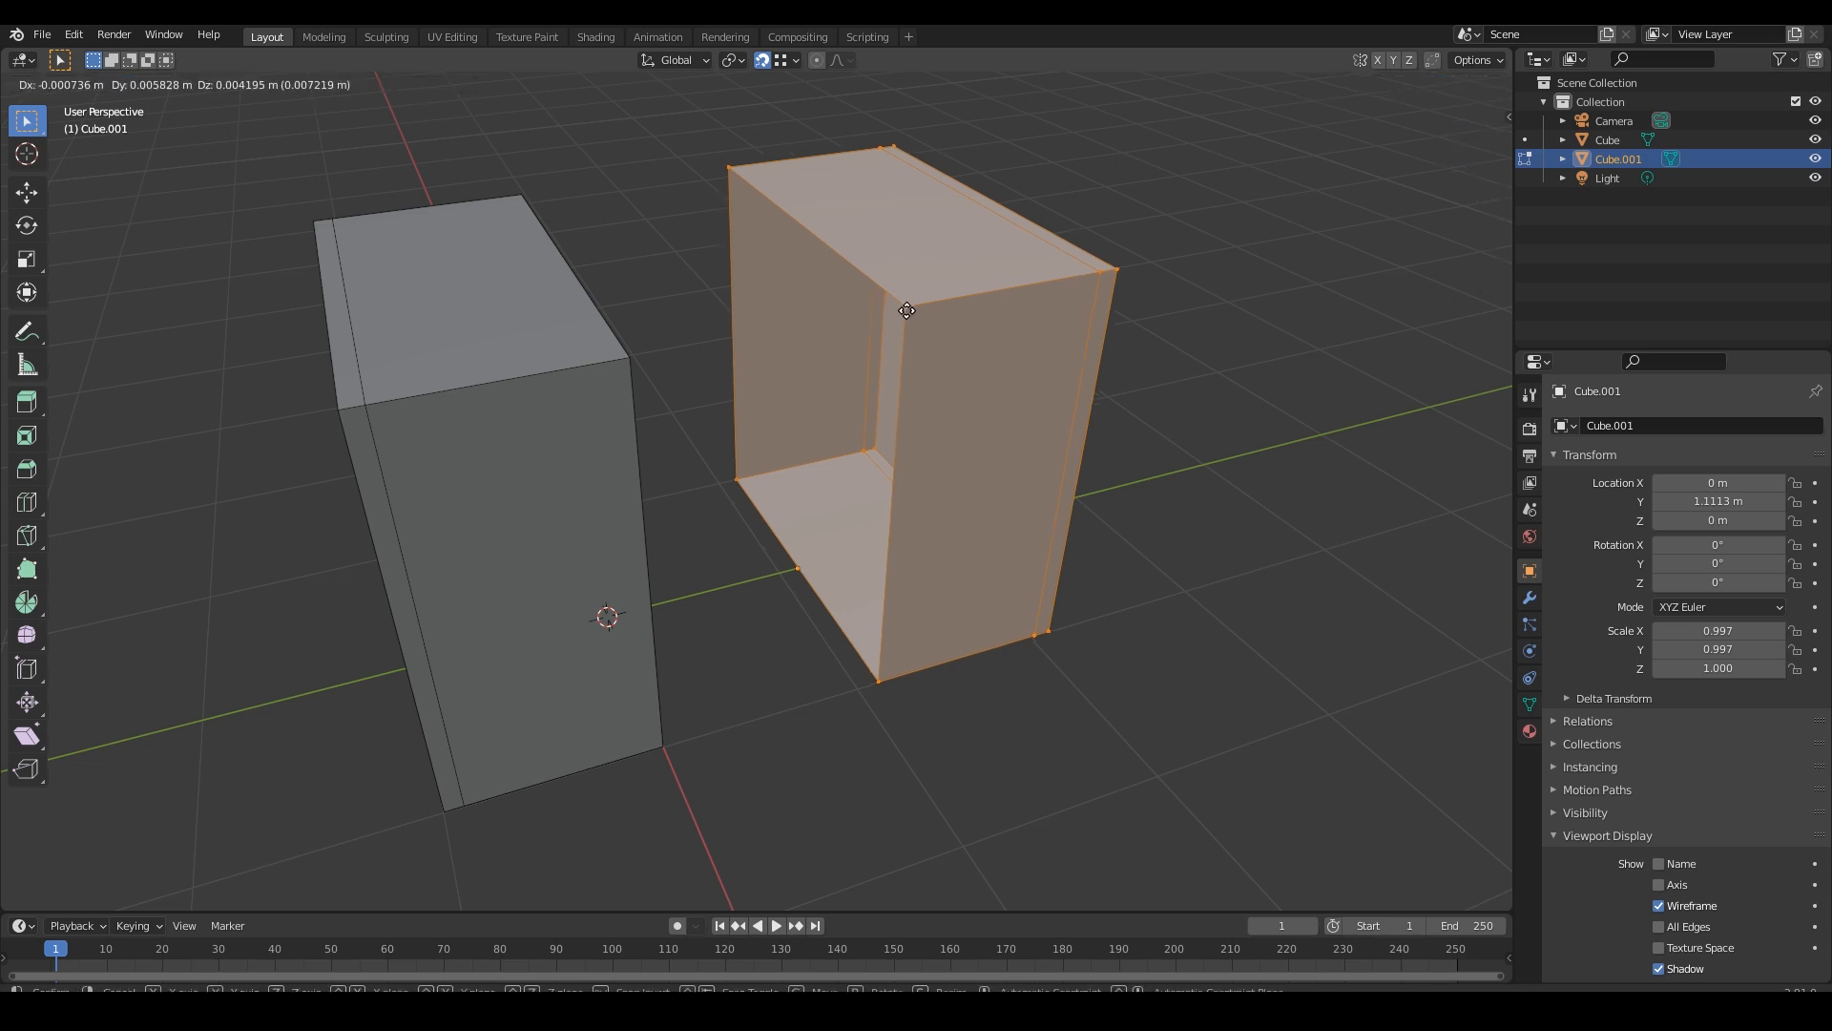
pyautogui.click(626, 361)
pyautogui.moveTo(1062, 527); pyautogui.dragTo(1110, 502, button='middle')
pyautogui.press('Tab')
pyautogui.keyDown('shift'); pyautogui.moveTo(1020, 473); pyautogui.dragTo(1096, 548, button='middle'); pyautogui.keyUp('shift')
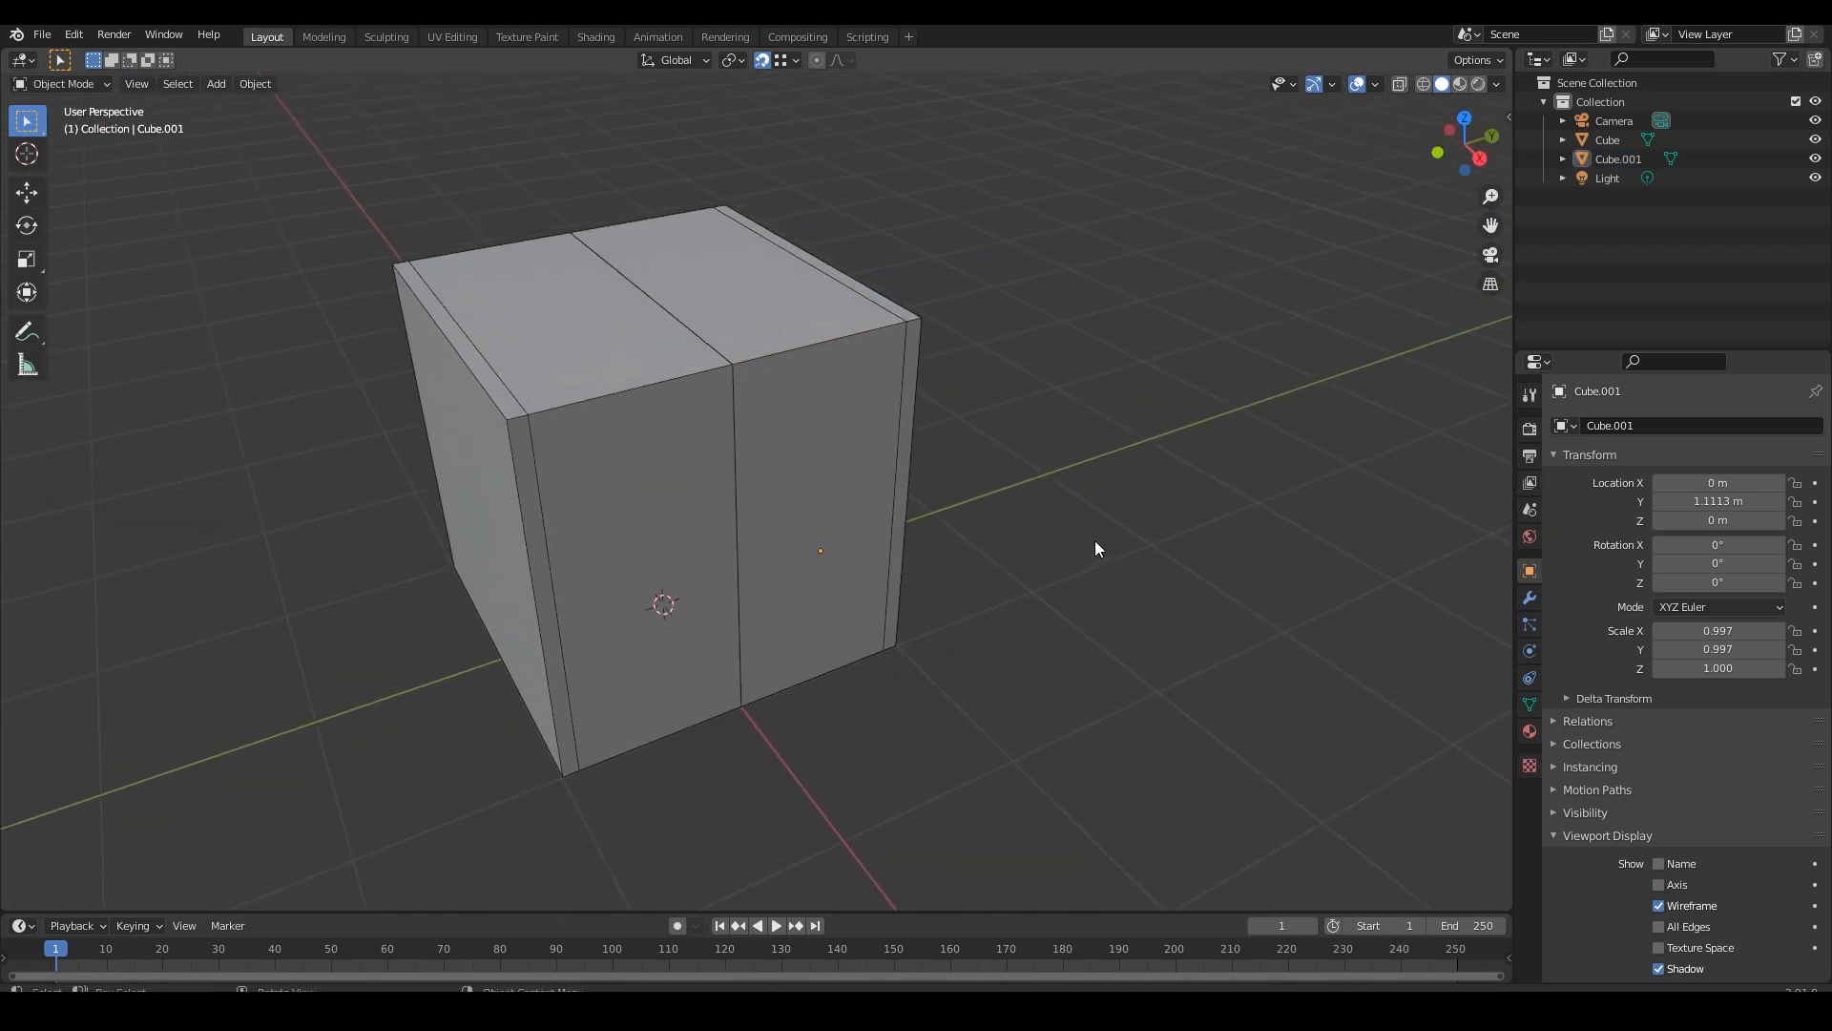
pyautogui.click(816, 437)
pyautogui.moveTo(867, 426); pyautogui.dragTo(941, 467, button='middle')
pyautogui.click(913, 585)
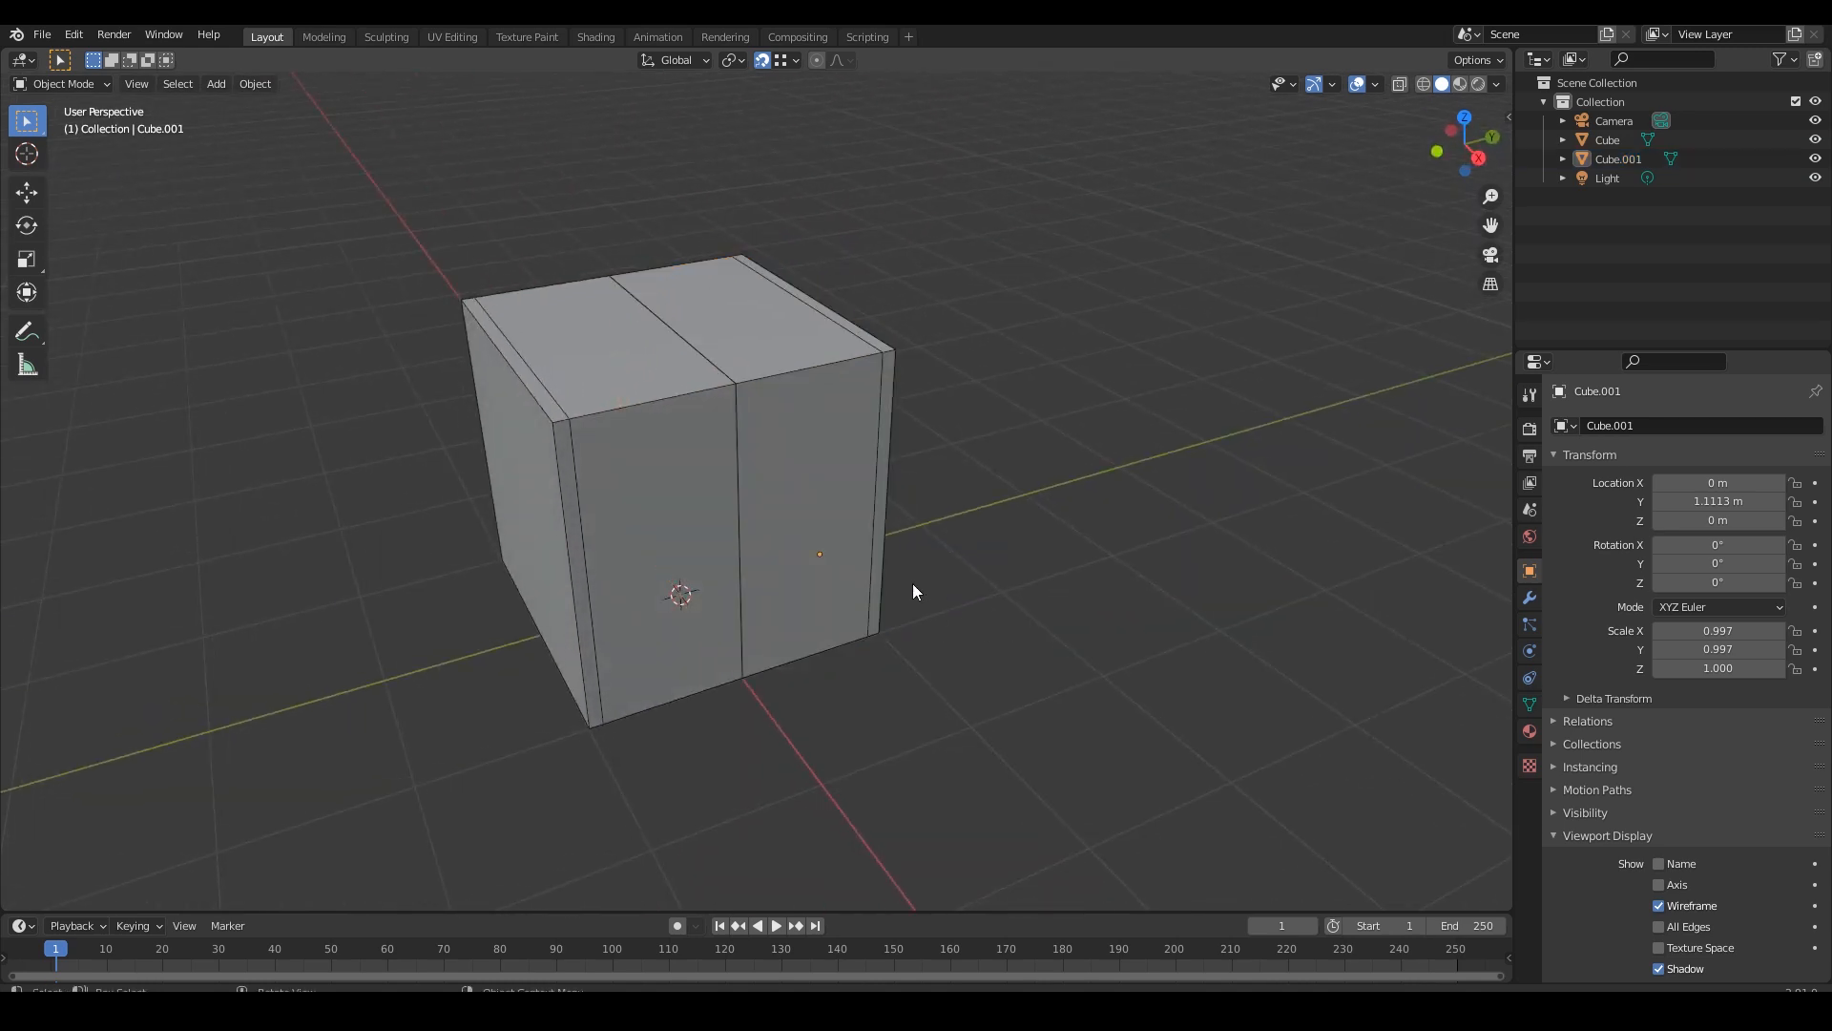
pyautogui.moveTo(816, 447); pyautogui.dragTo(810, 445, button='middle')
pyautogui.click(808, 444)
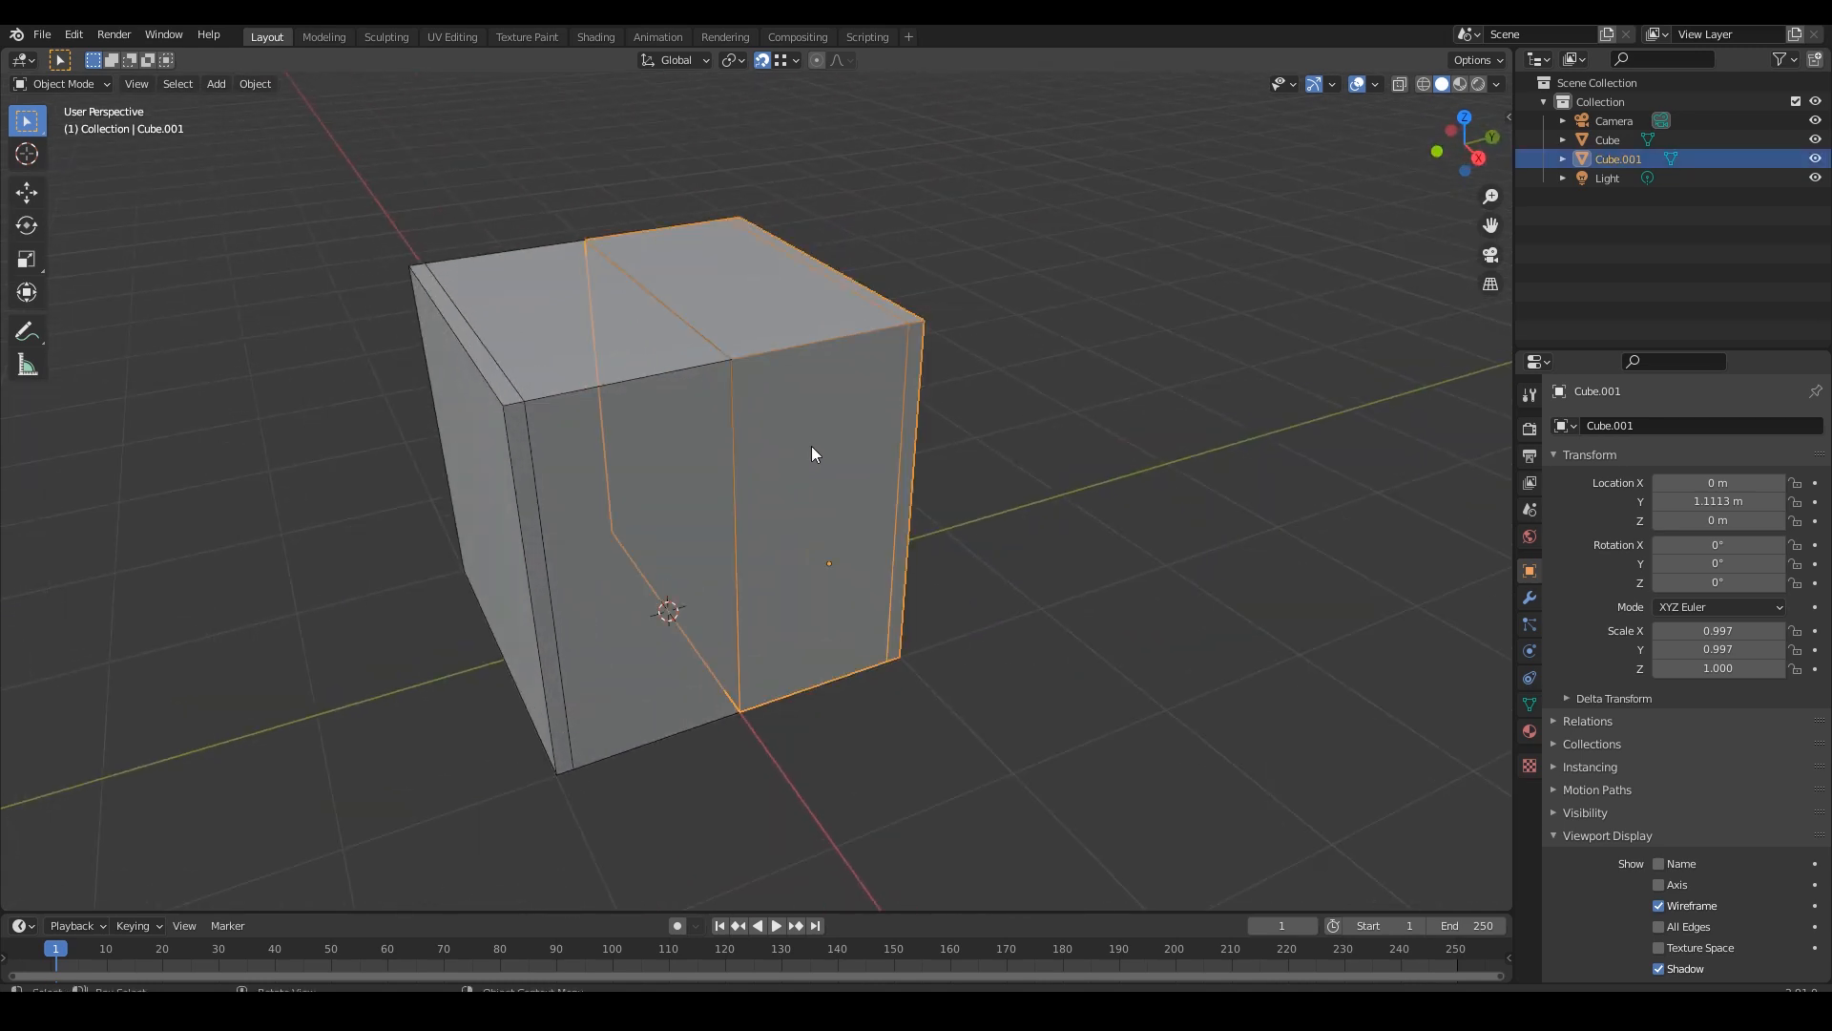
pyautogui.press('g')
pyautogui.press('Escape')
pyautogui.click(973, 539)
pyautogui.click(832, 439)
pyautogui.click(721, 754)
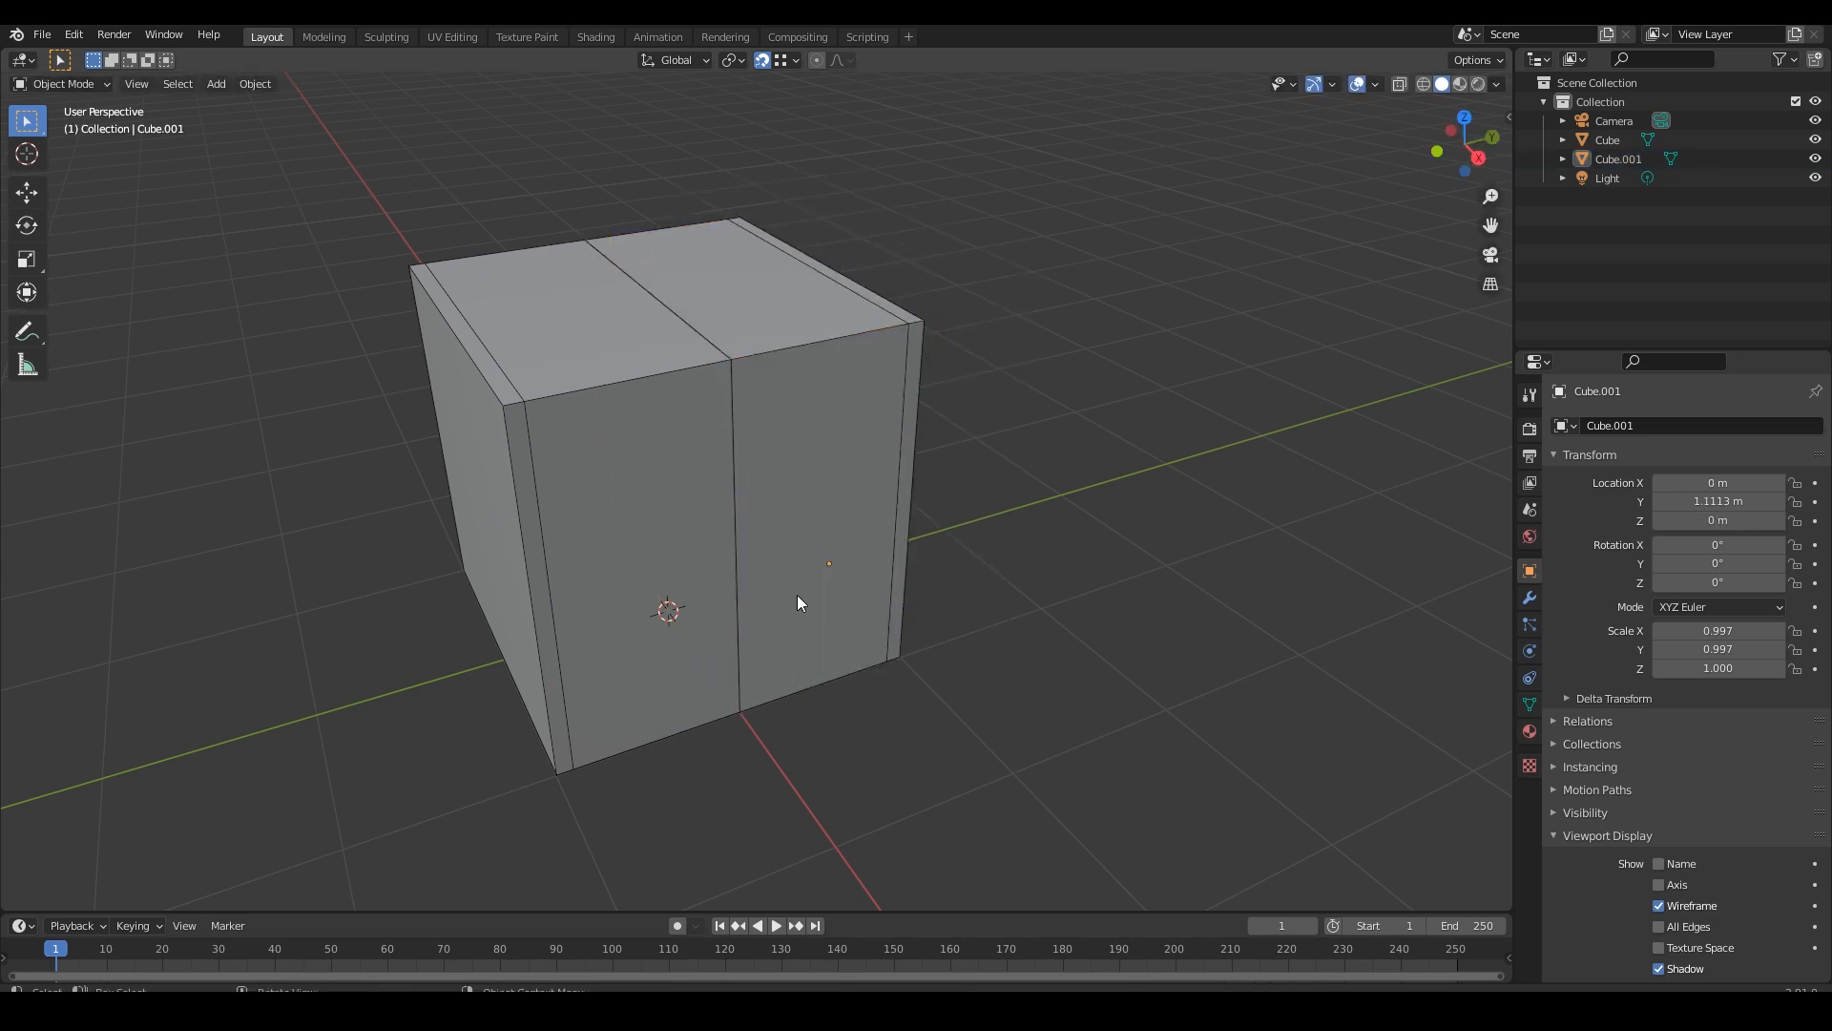
pyautogui.click(844, 427)
pyautogui.click(1037, 716)
# Select both cube halves, with the original Cube as the active object, and join them into one object.
pyautogui.click(706, 530)
pyautogui.keyDown('shift'); pyautogui.click(551, 469); pyautogui.keyUp('shift')
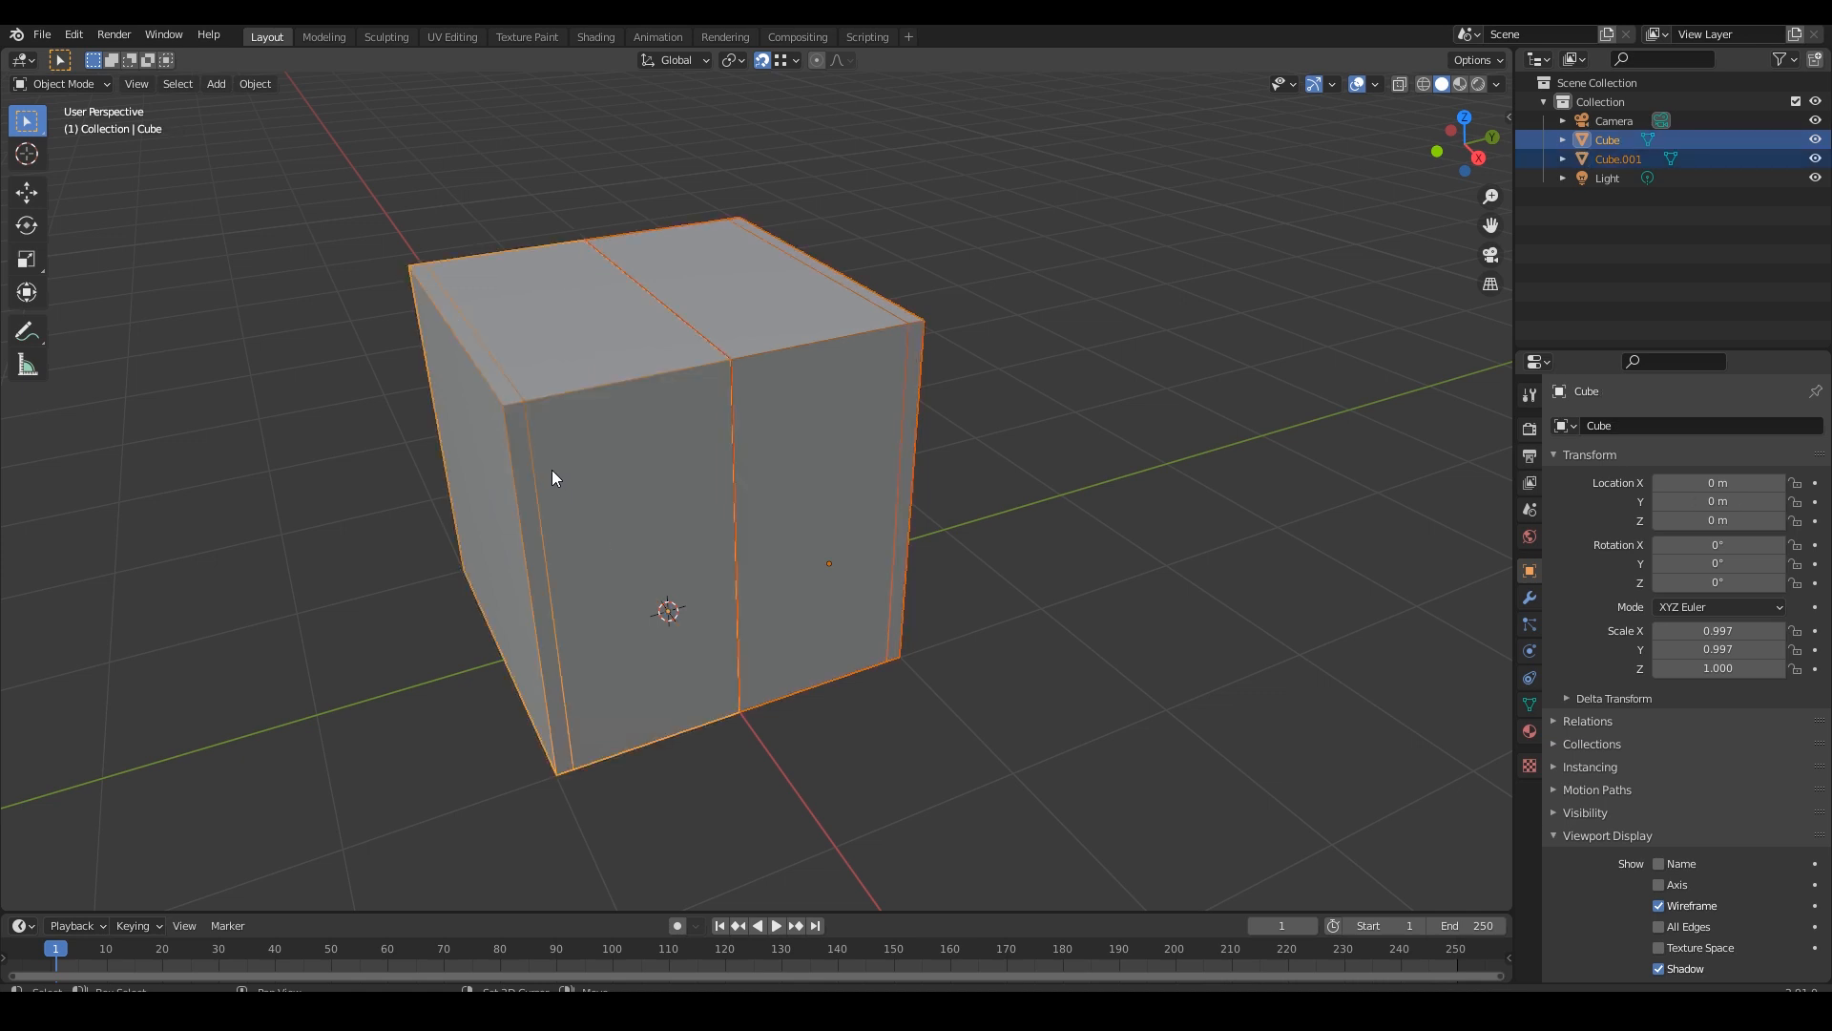
pyautogui.hotkey('ctrl', 'j')
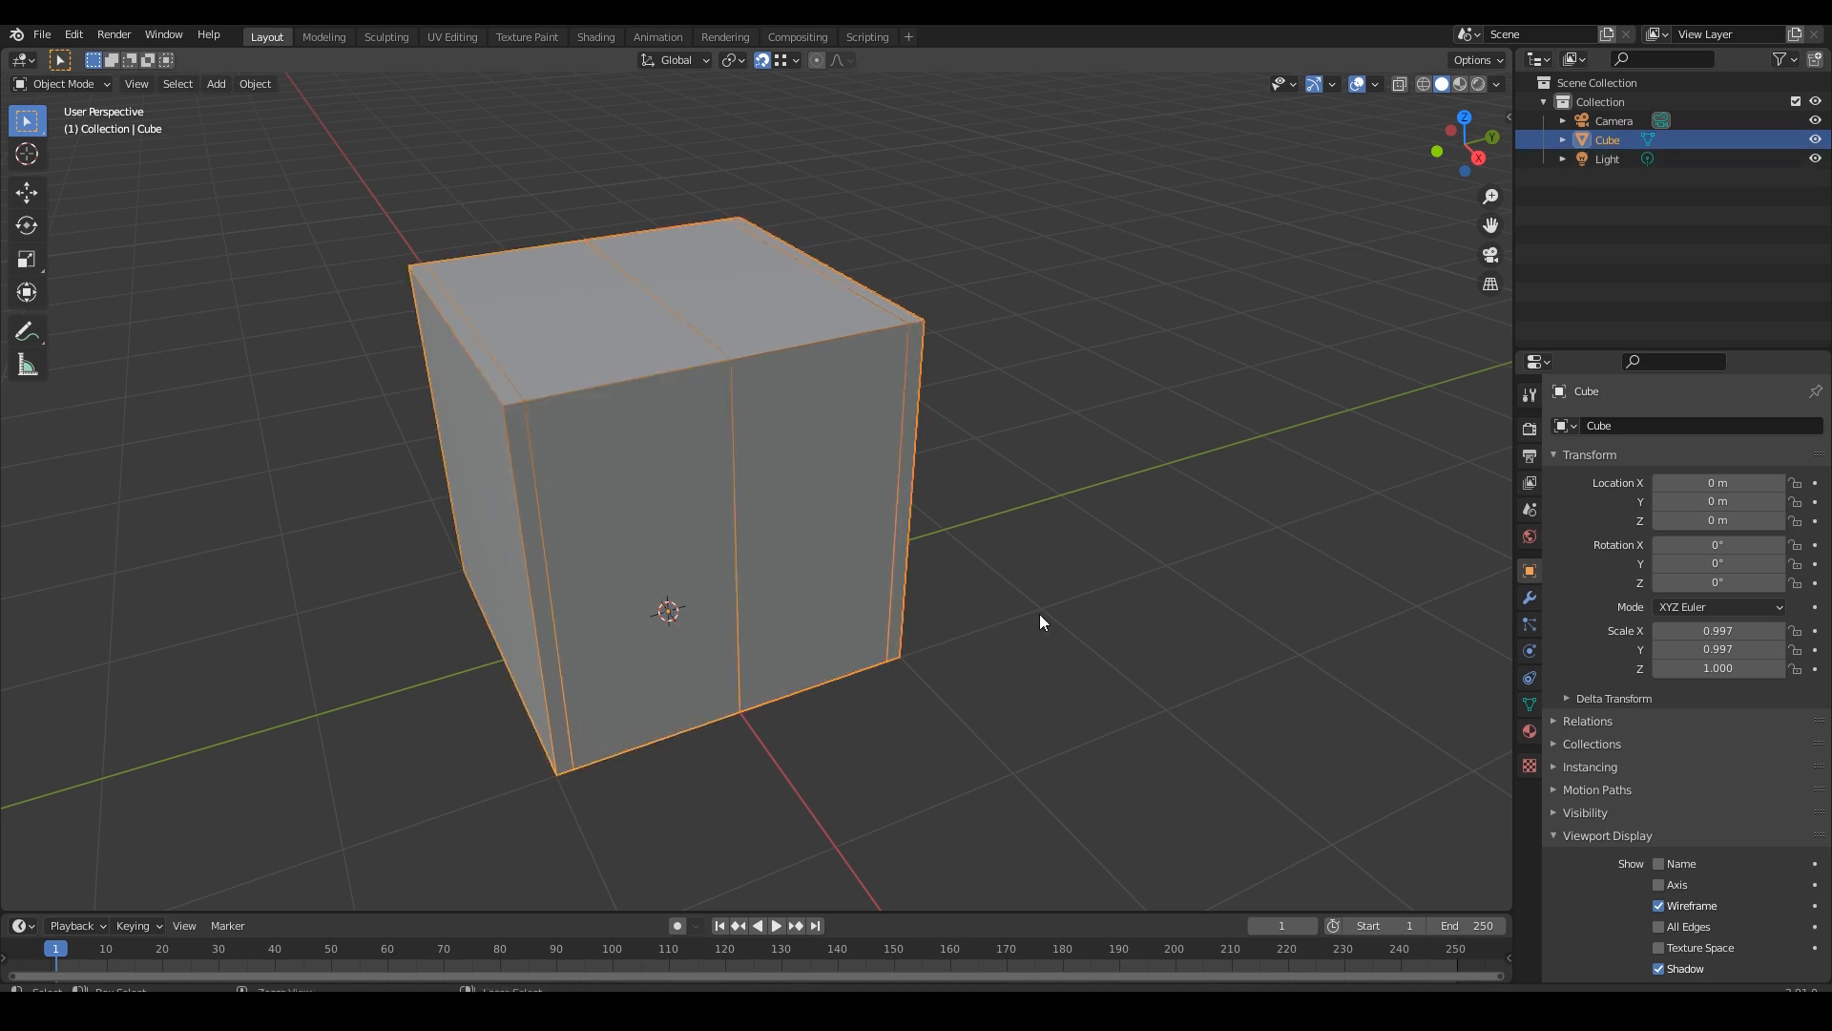
# Merge all of the joined cube's vertices by distance in Edit Mode, and return to Object Mode with the cube deselected.
pyautogui.press('Tab')
pyautogui.scroll(2, 1039, 615)
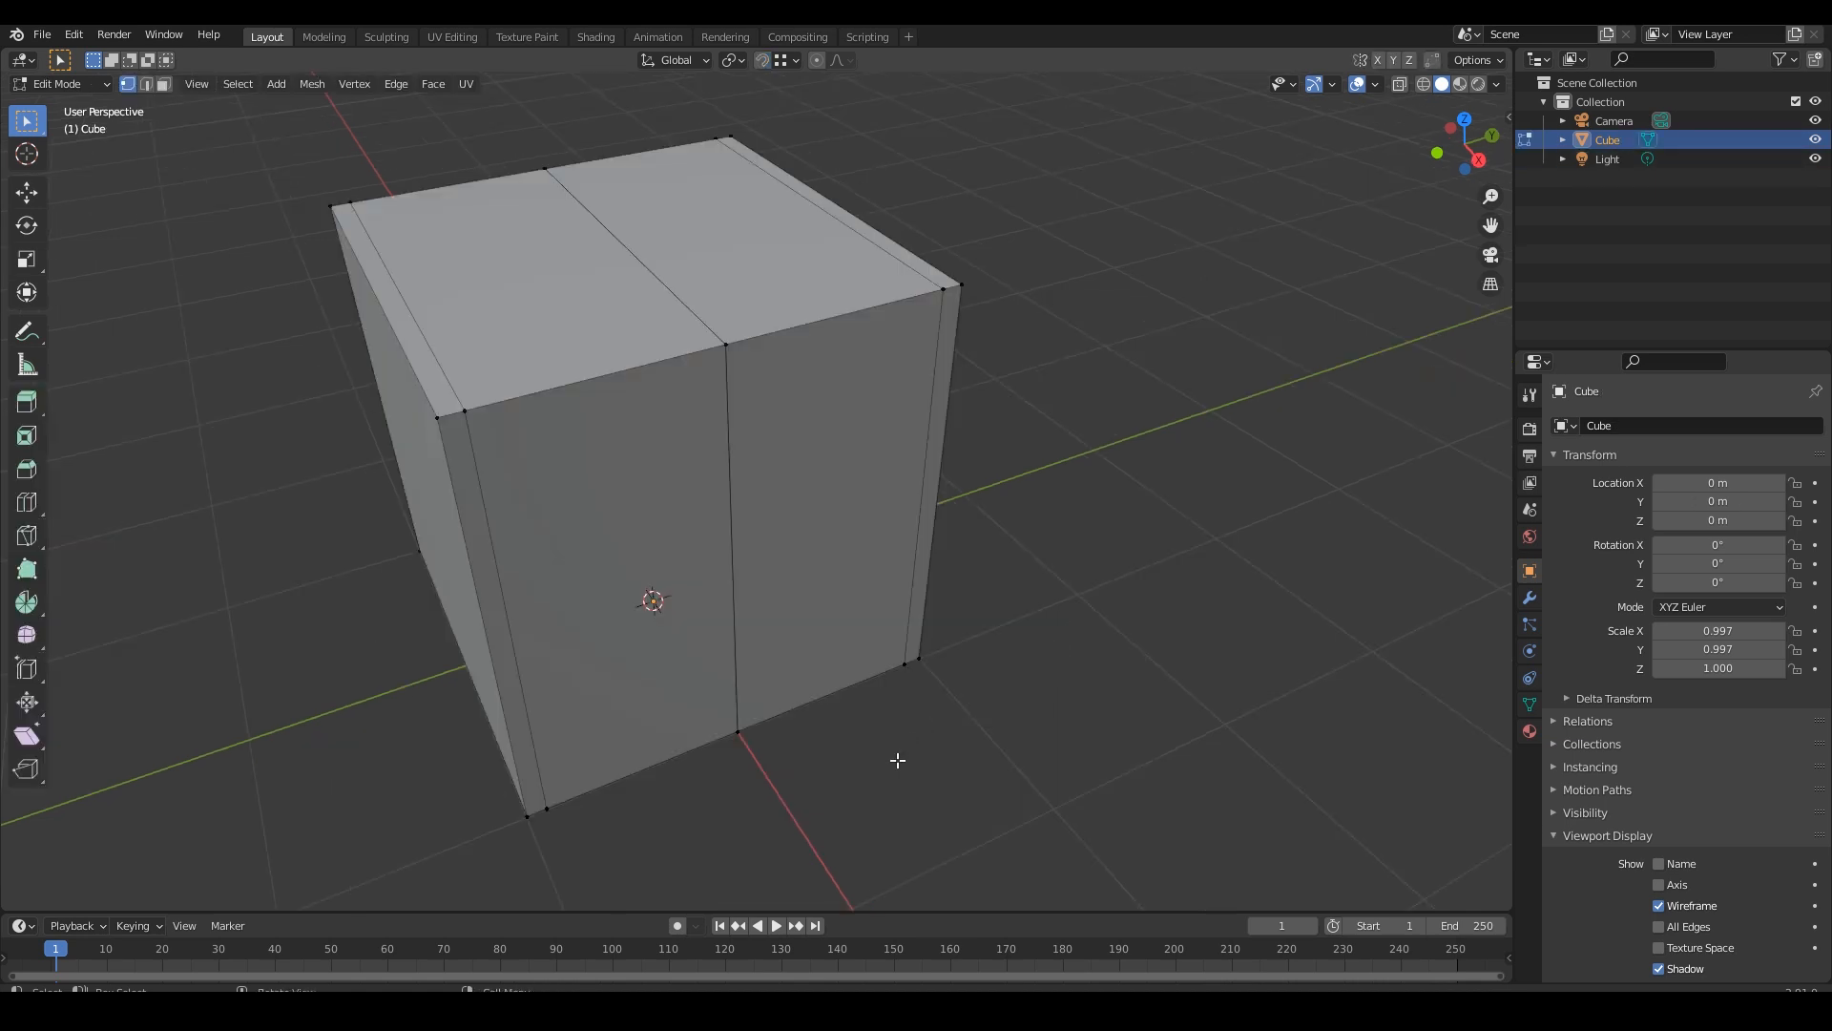
pyautogui.press('a')
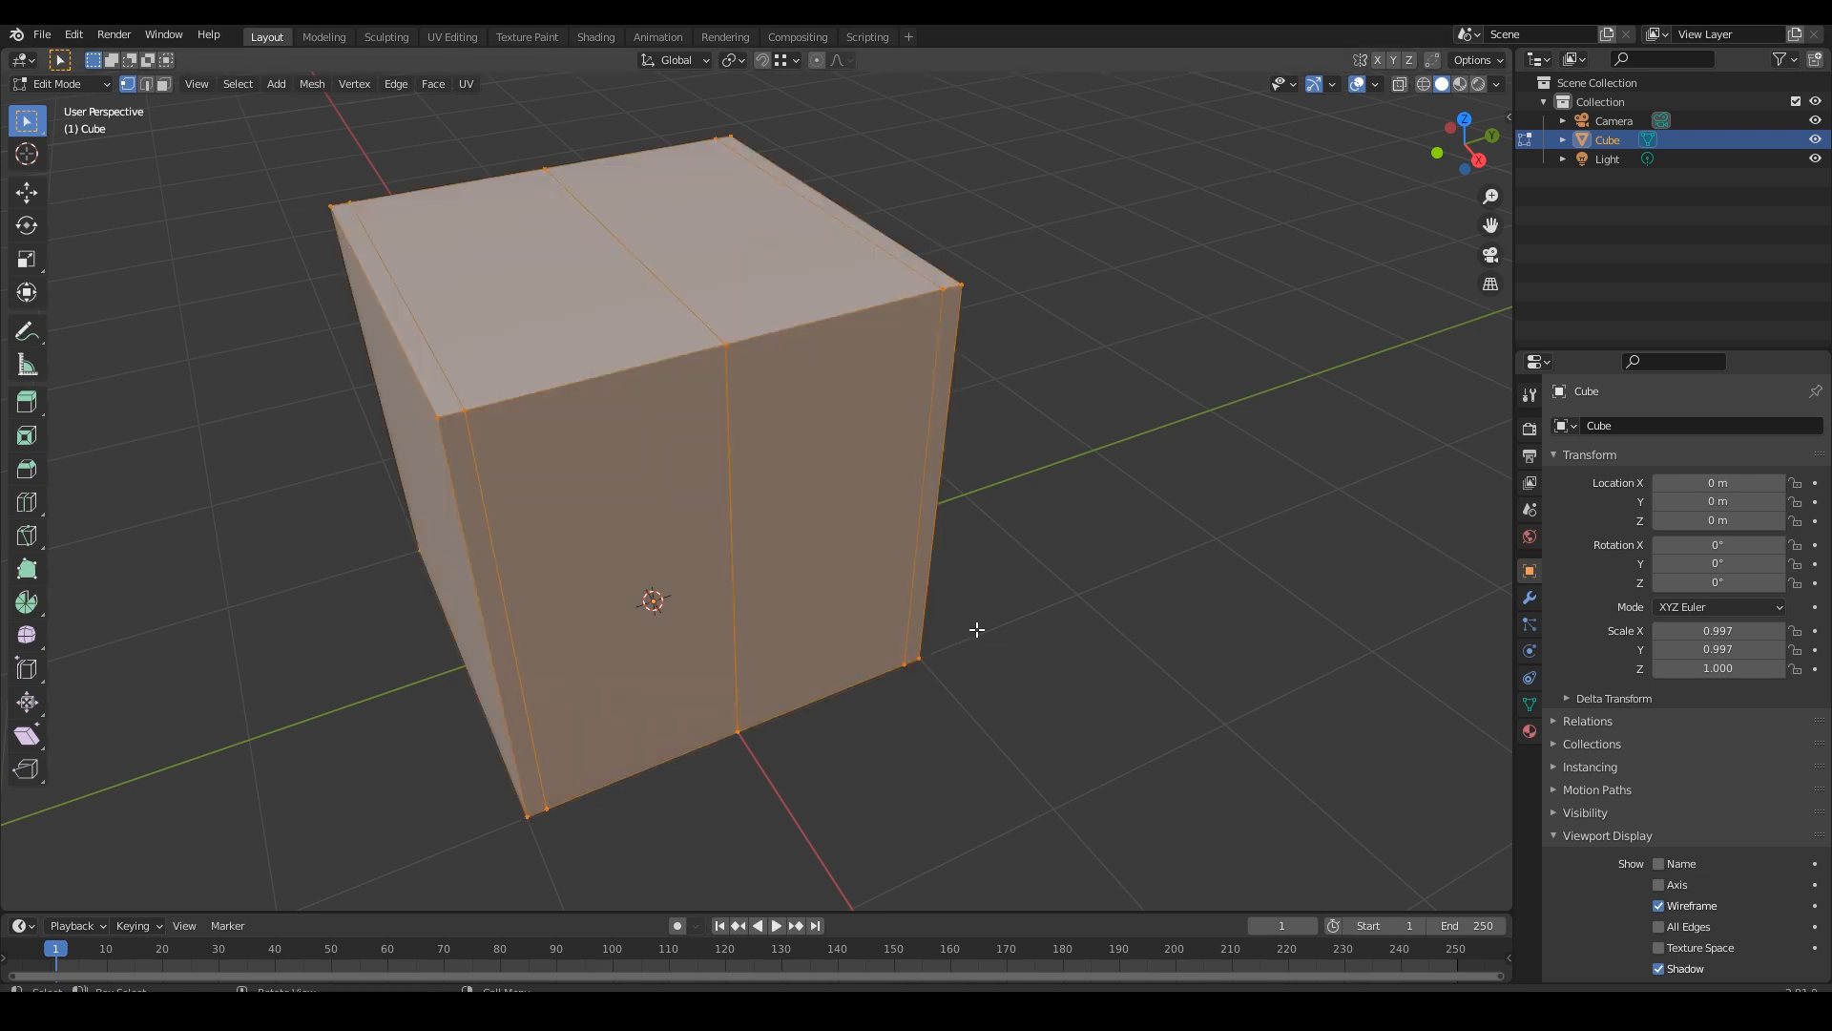
pyautogui.press('m')
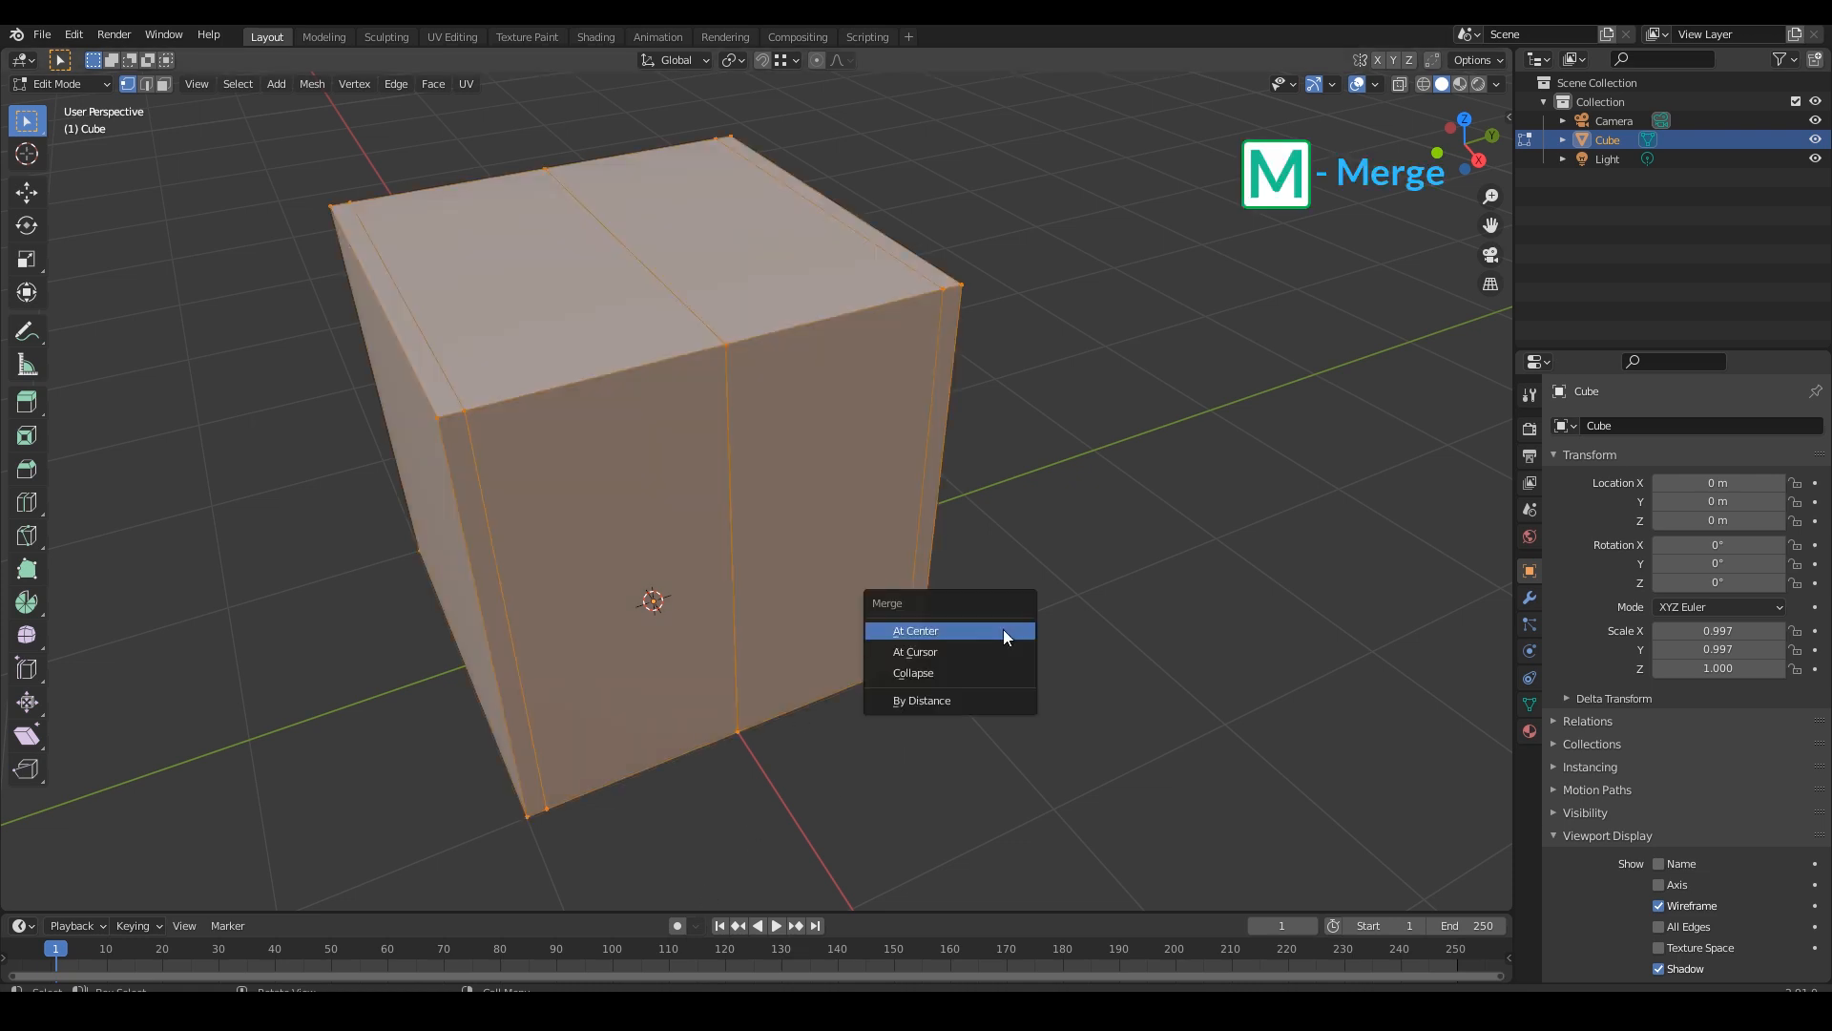
pyautogui.click(965, 701)
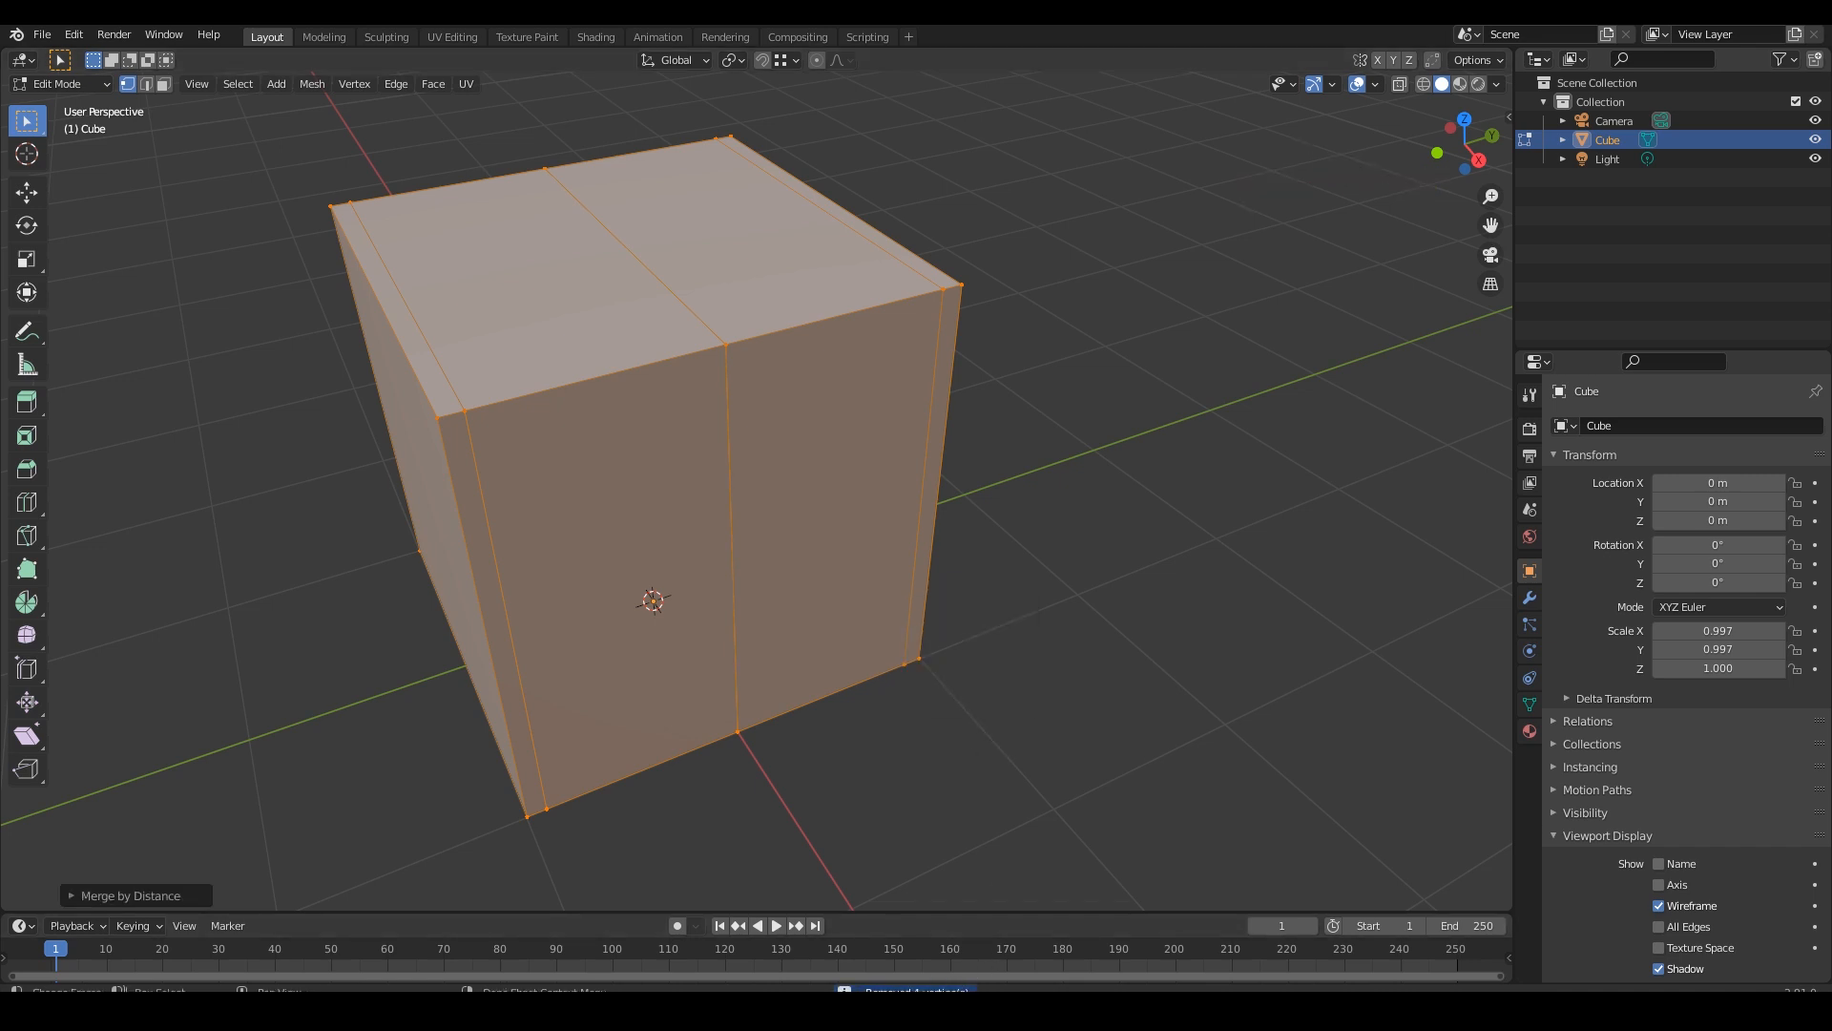
pyautogui.press('Tab')
pyautogui.click(1094, 639)
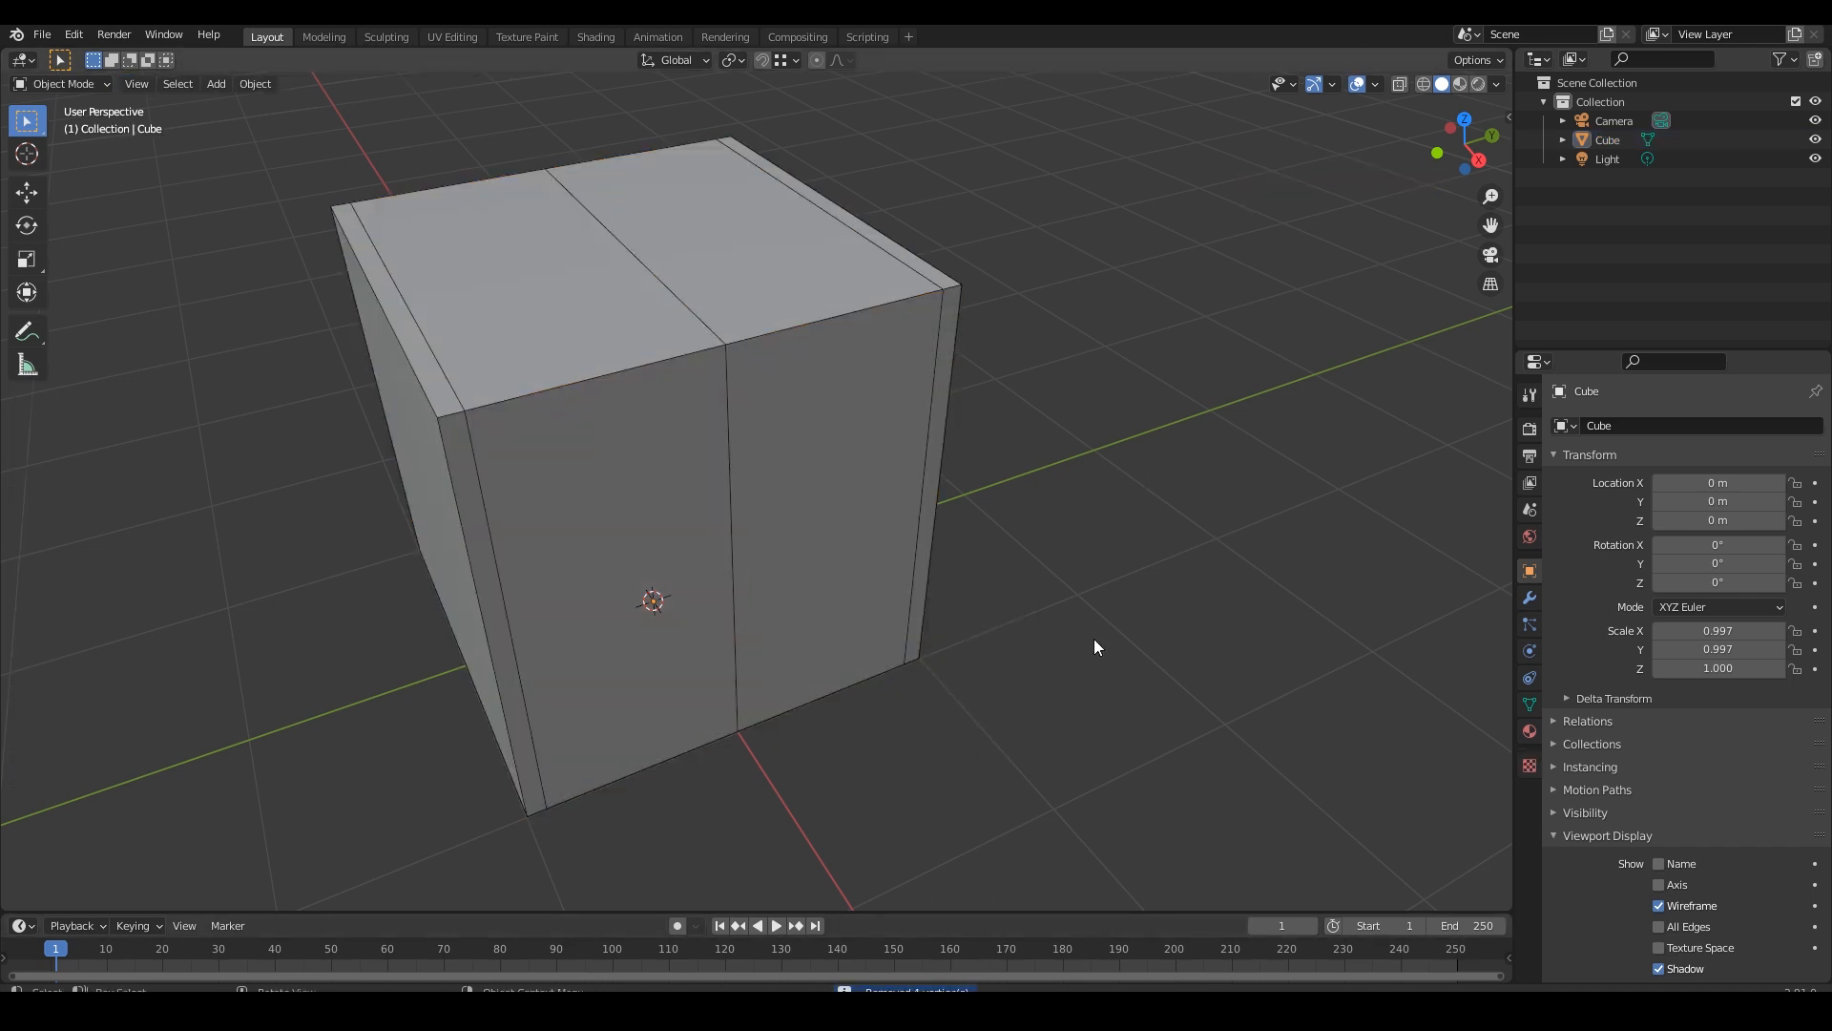
# Try moving the middle vertices on the cube's front face in Edit Mode to test the merge, and return to Object Mode.
pyautogui.press('Tab')
pyautogui.click(724, 344)
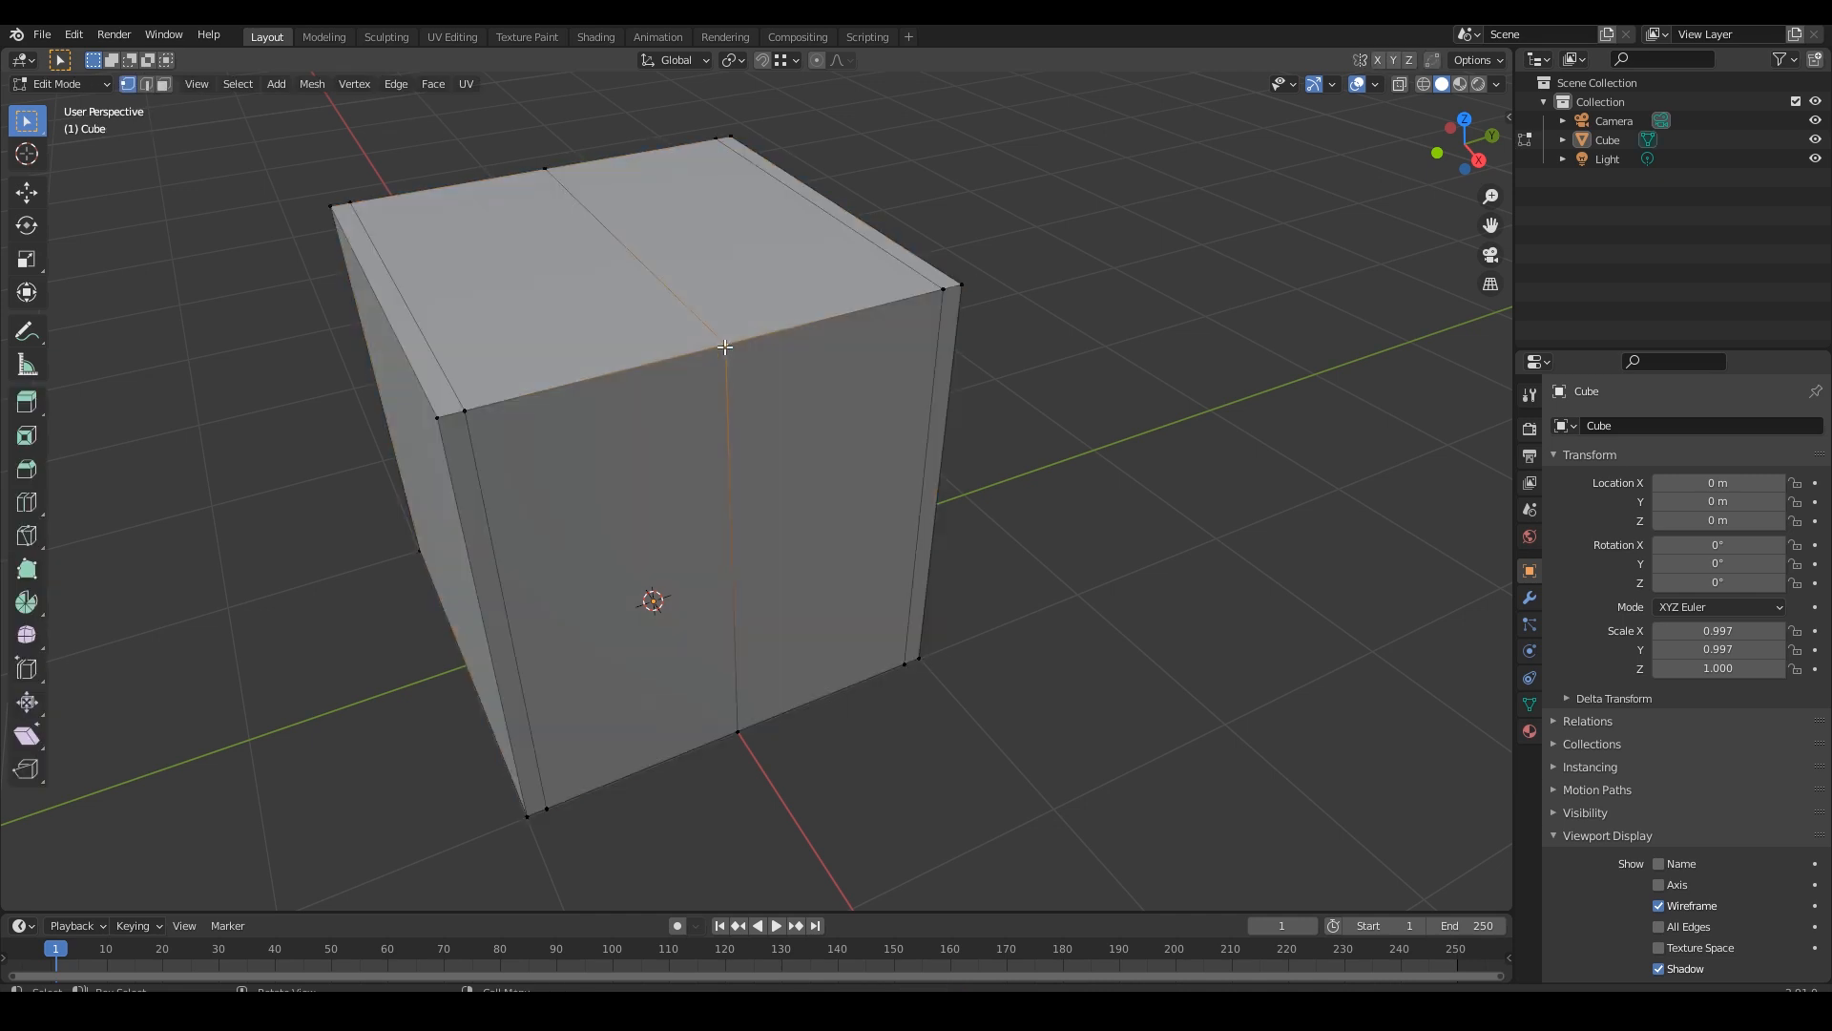
pyautogui.press('g')
pyautogui.rightClick(733, 341)
pyautogui.press('Tab')
# Select the cube's two large front faces in face select mode of Edit Mode, and hide all the other faces.
pyautogui.moveTo(736, 731); pyautogui.dragTo(756, 491, button='middle')
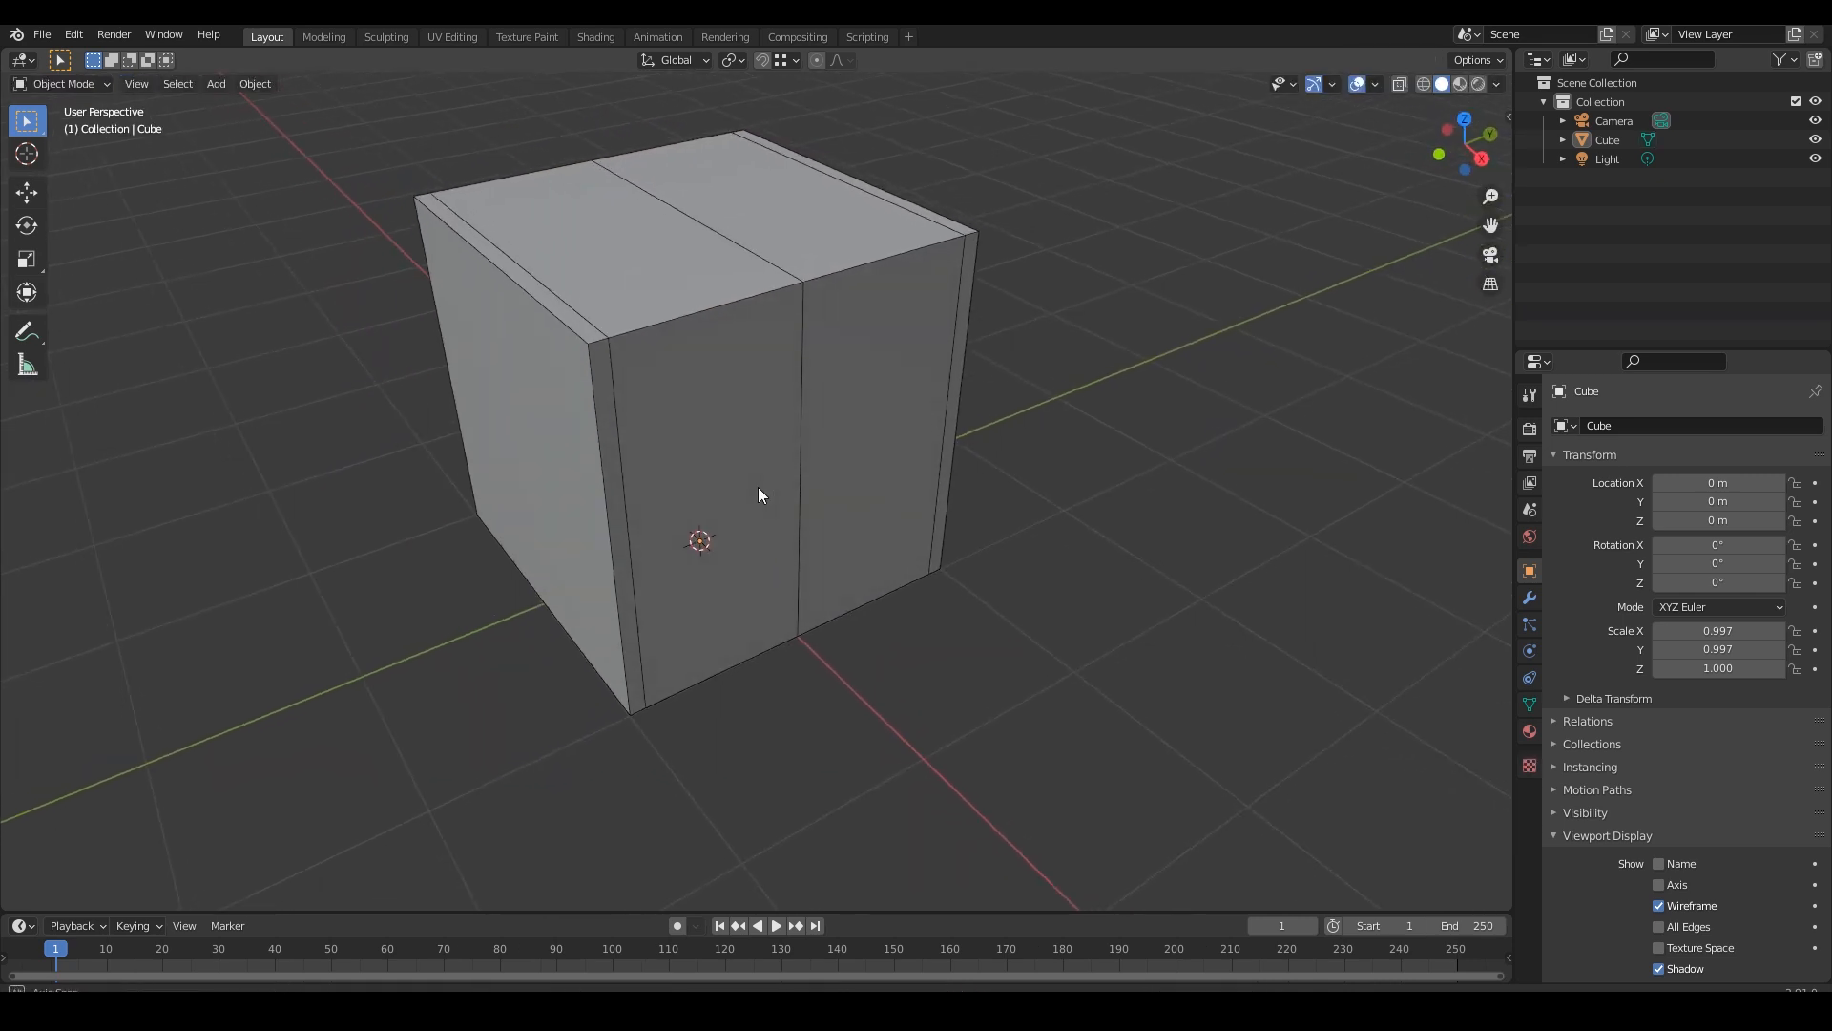
pyautogui.click(730, 439)
pyautogui.press('Tab')
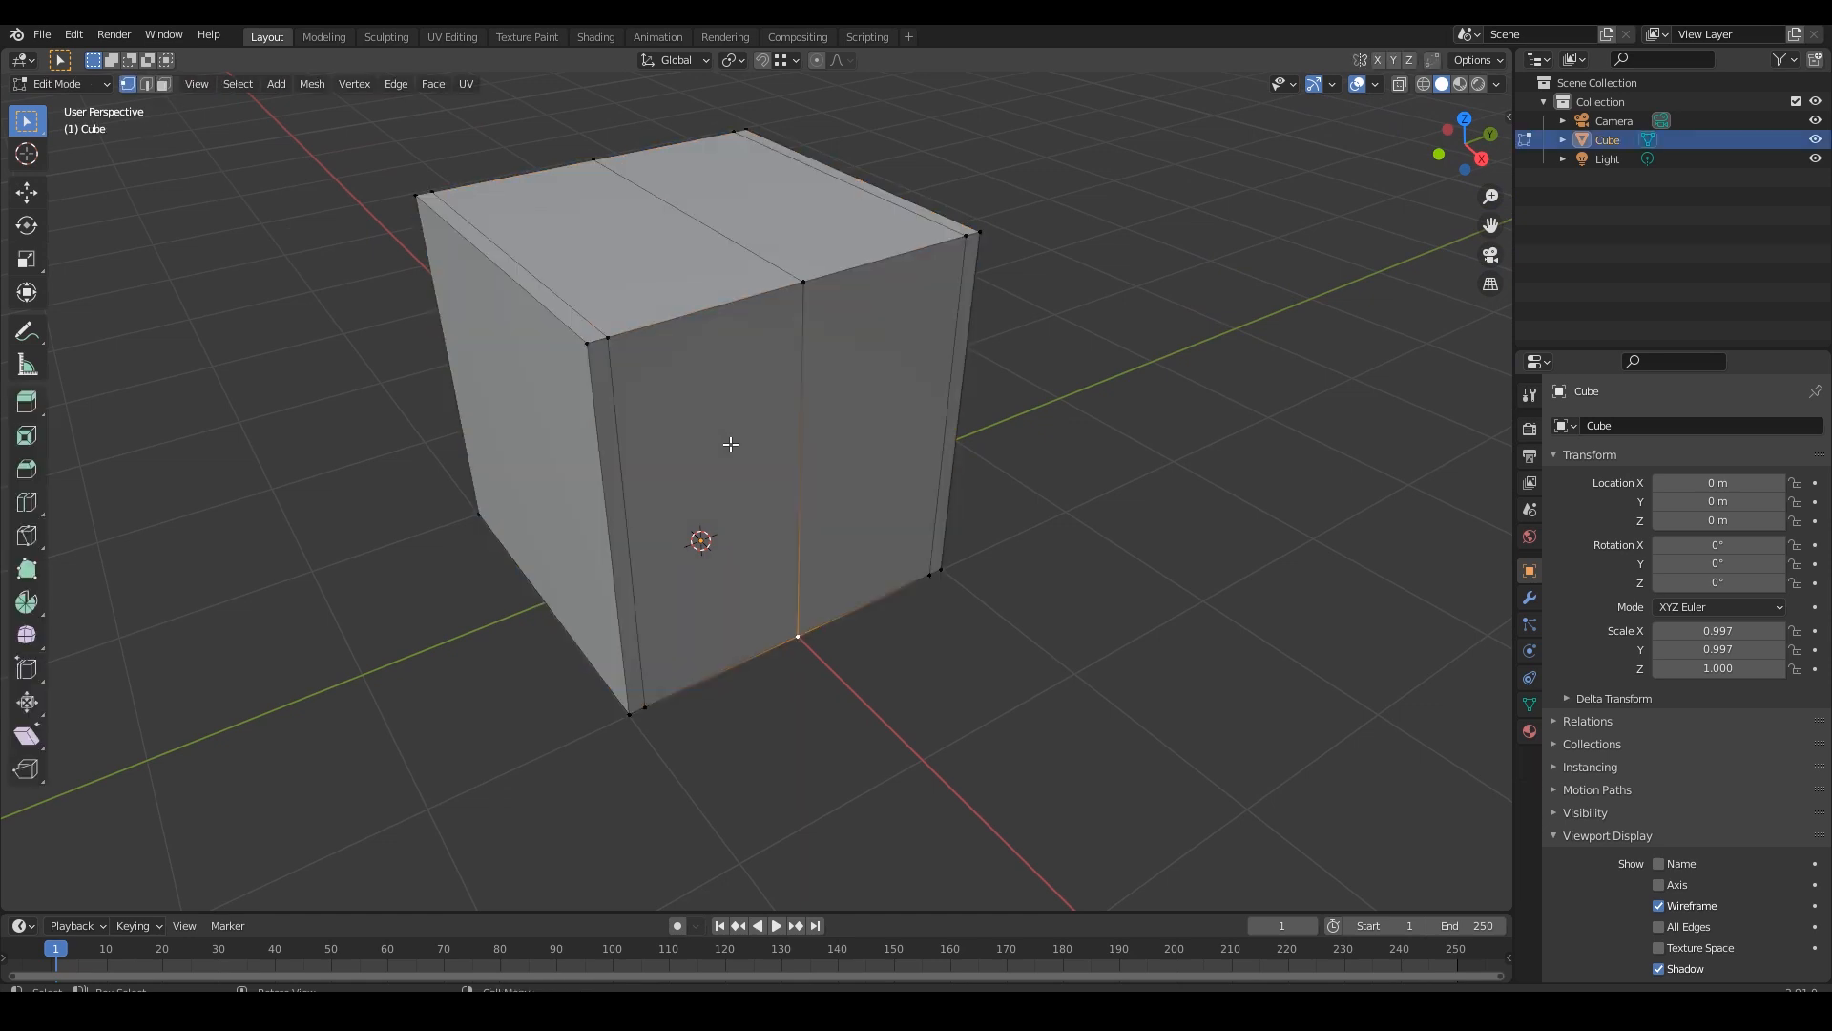
pyautogui.press('3')
pyautogui.click(728, 436)
pyautogui.keyDown('shift'); pyautogui.click(863, 410); pyautogui.keyUp('shift')
pyautogui.moveTo(859, 436); pyautogui.dragTo(857, 478, button='middle')
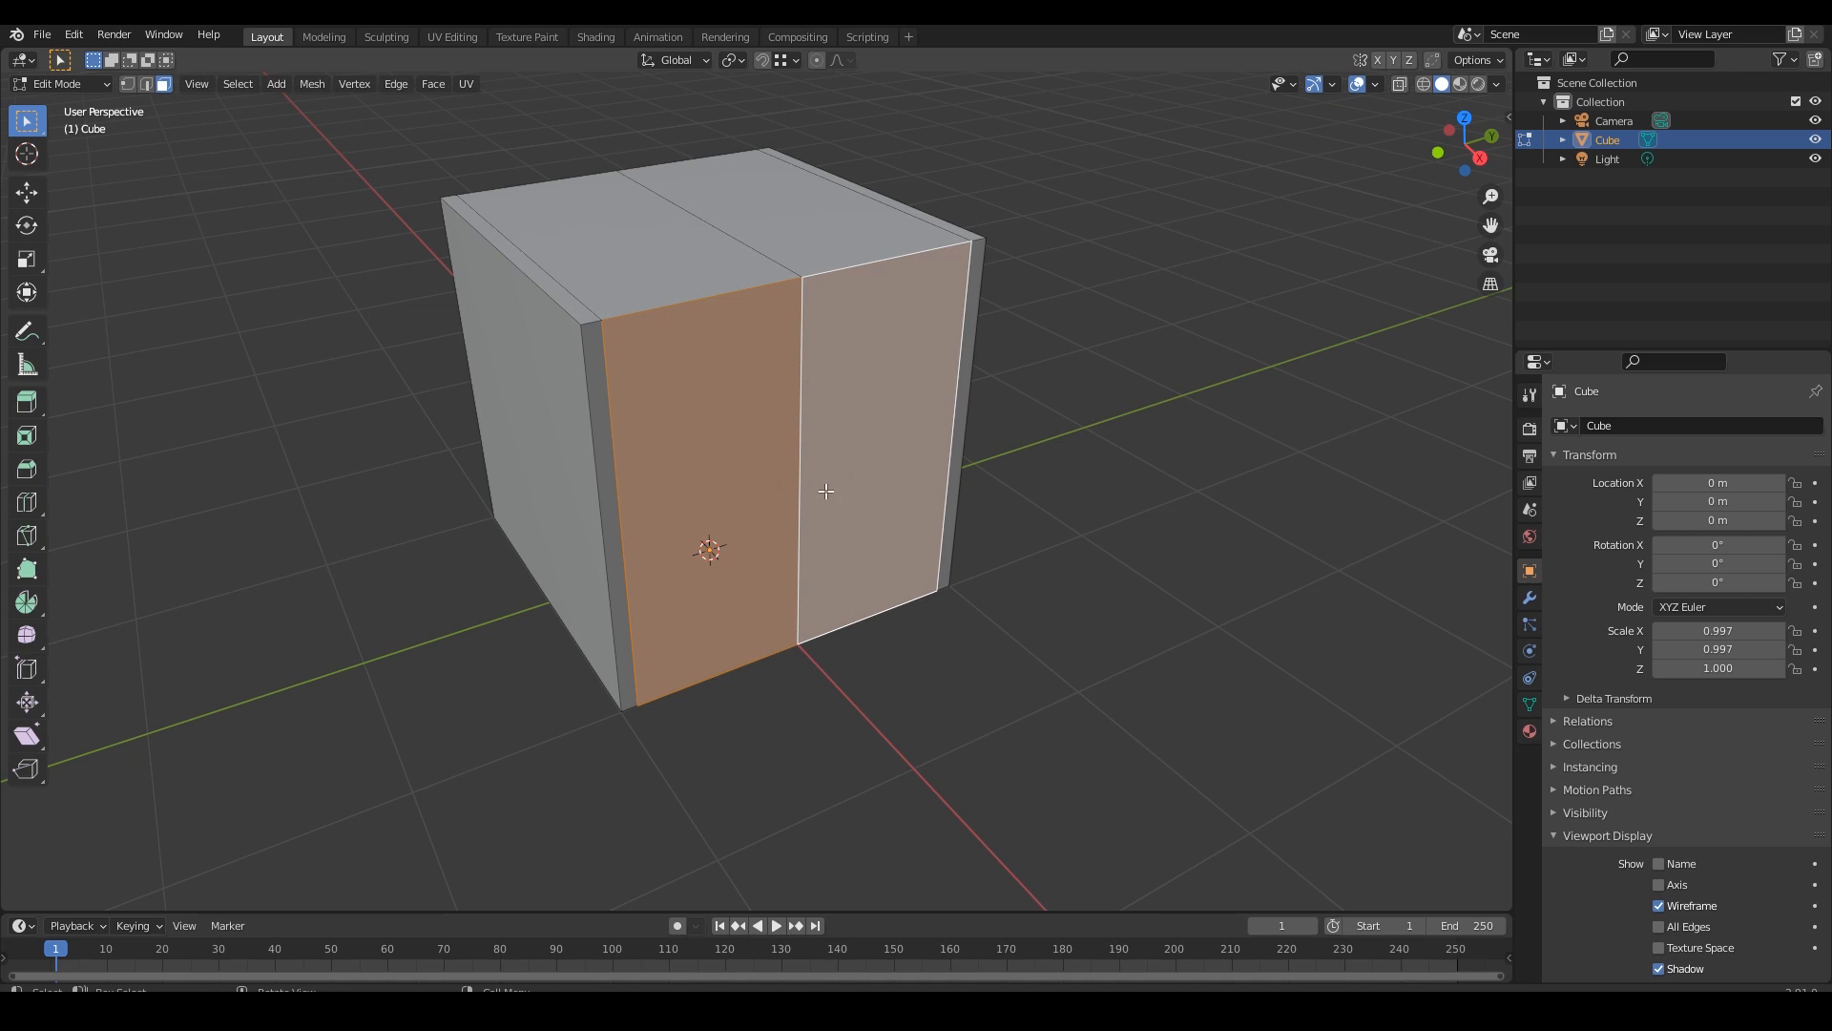
pyautogui.moveTo(859, 466); pyautogui.dragTo(859, 482, button='middle')
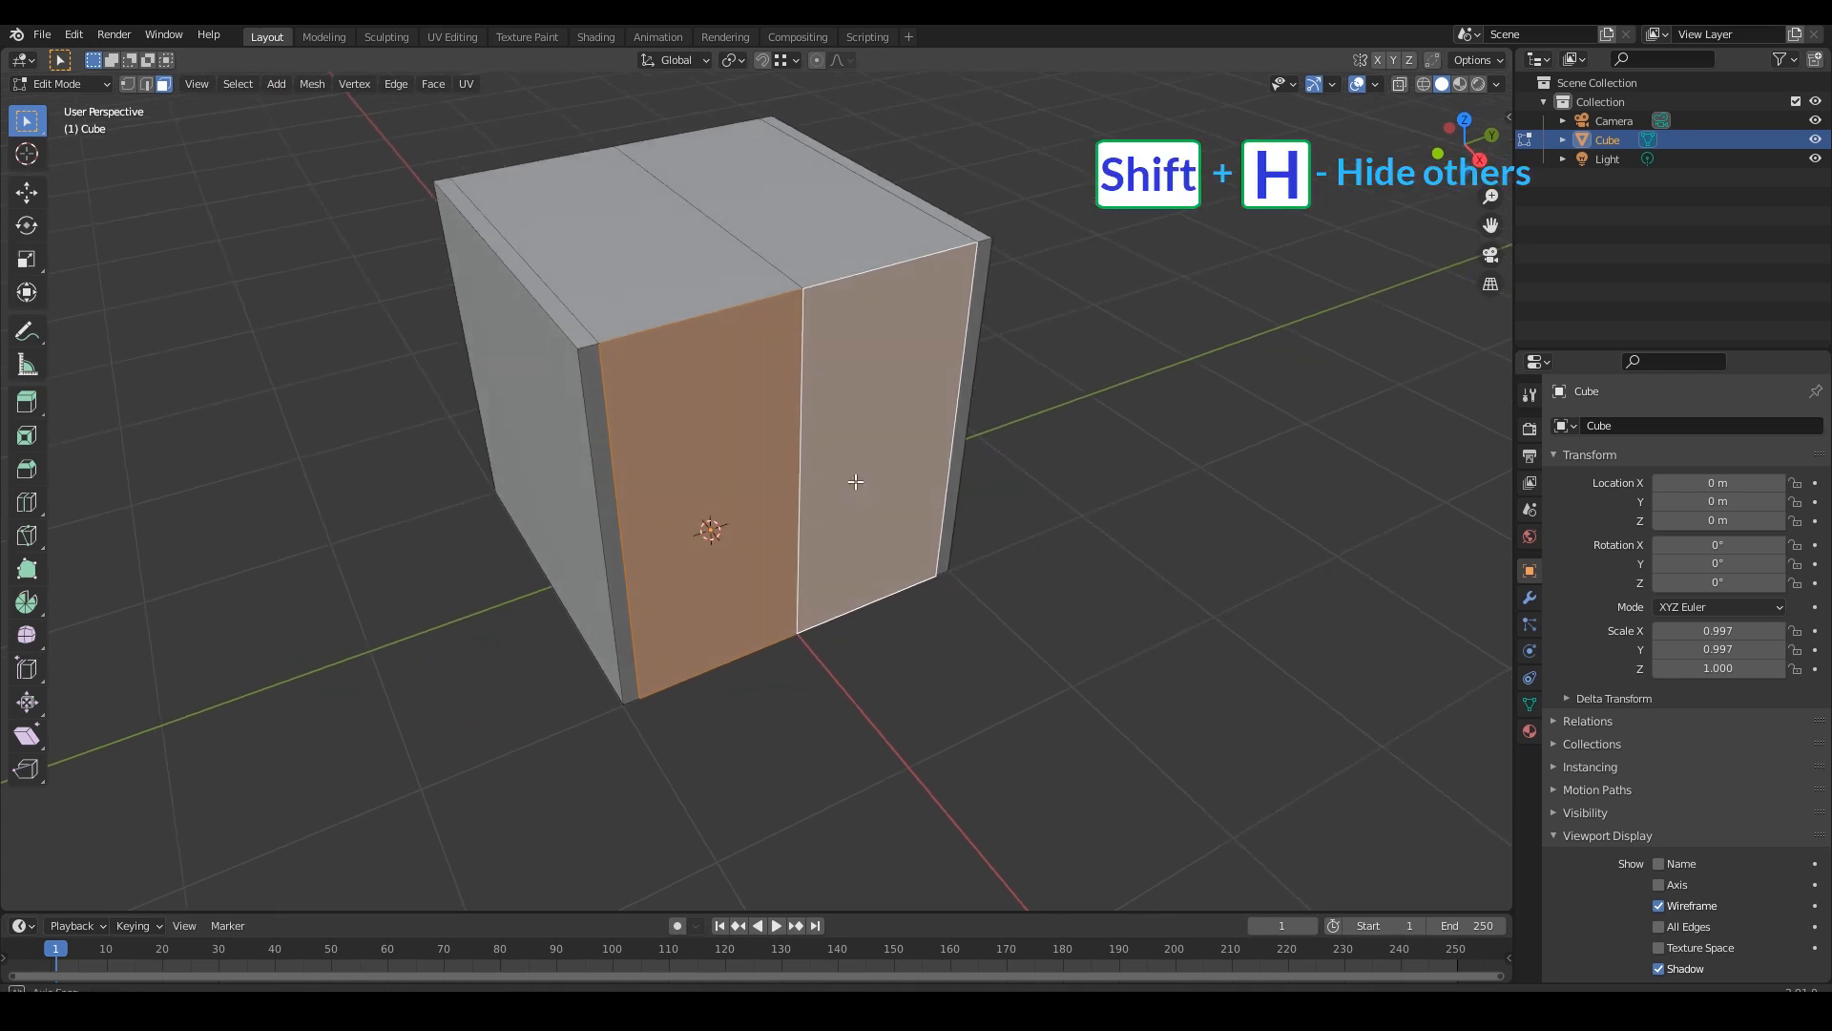
pyautogui.hotkey('alt', 'h')
pyautogui.moveTo(806, 415)
pyautogui.mouseDown(button='middle')
pyautogui.moveTo(822, 419)
pyautogui.moveTo(797, 419)
pyautogui.mouseUp(button='middle')
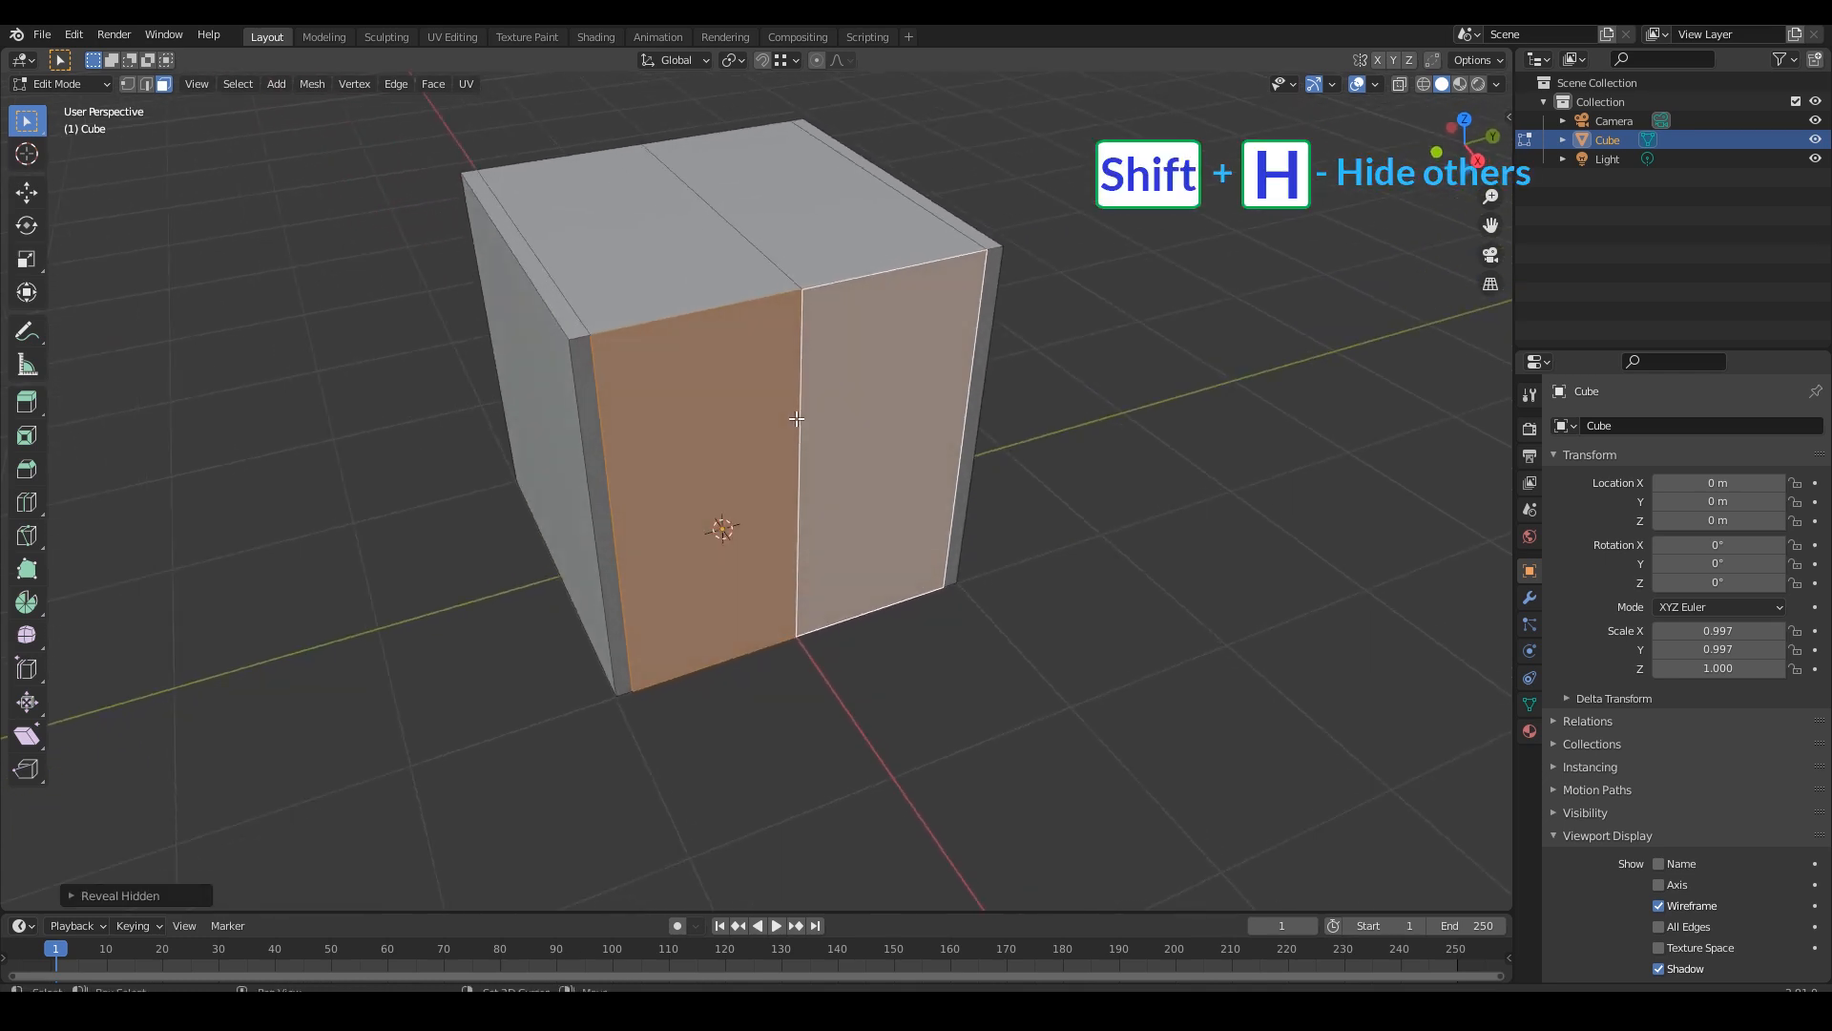
pyautogui.hotkey('shift', 'h')
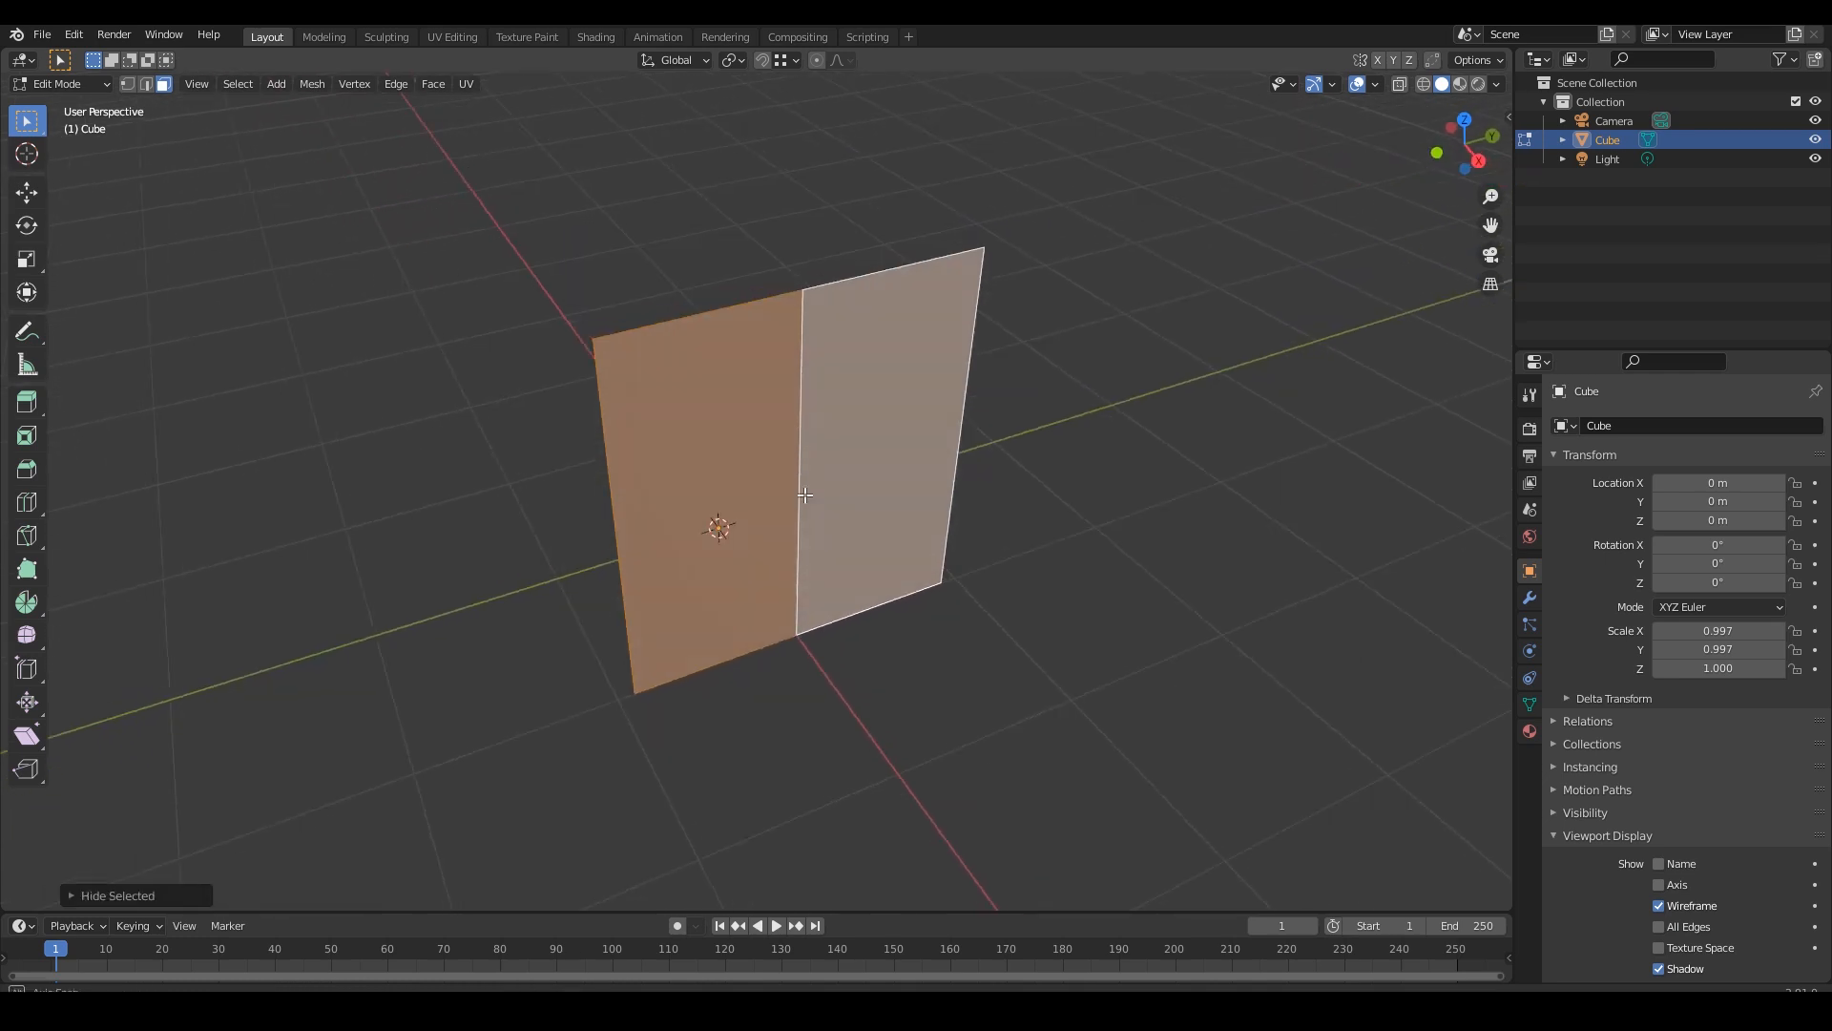
# Reveal the hidden faces of the cube and clear the selection.
pyautogui.moveTo(799, 481); pyautogui.dragTo(838, 485, button='middle')
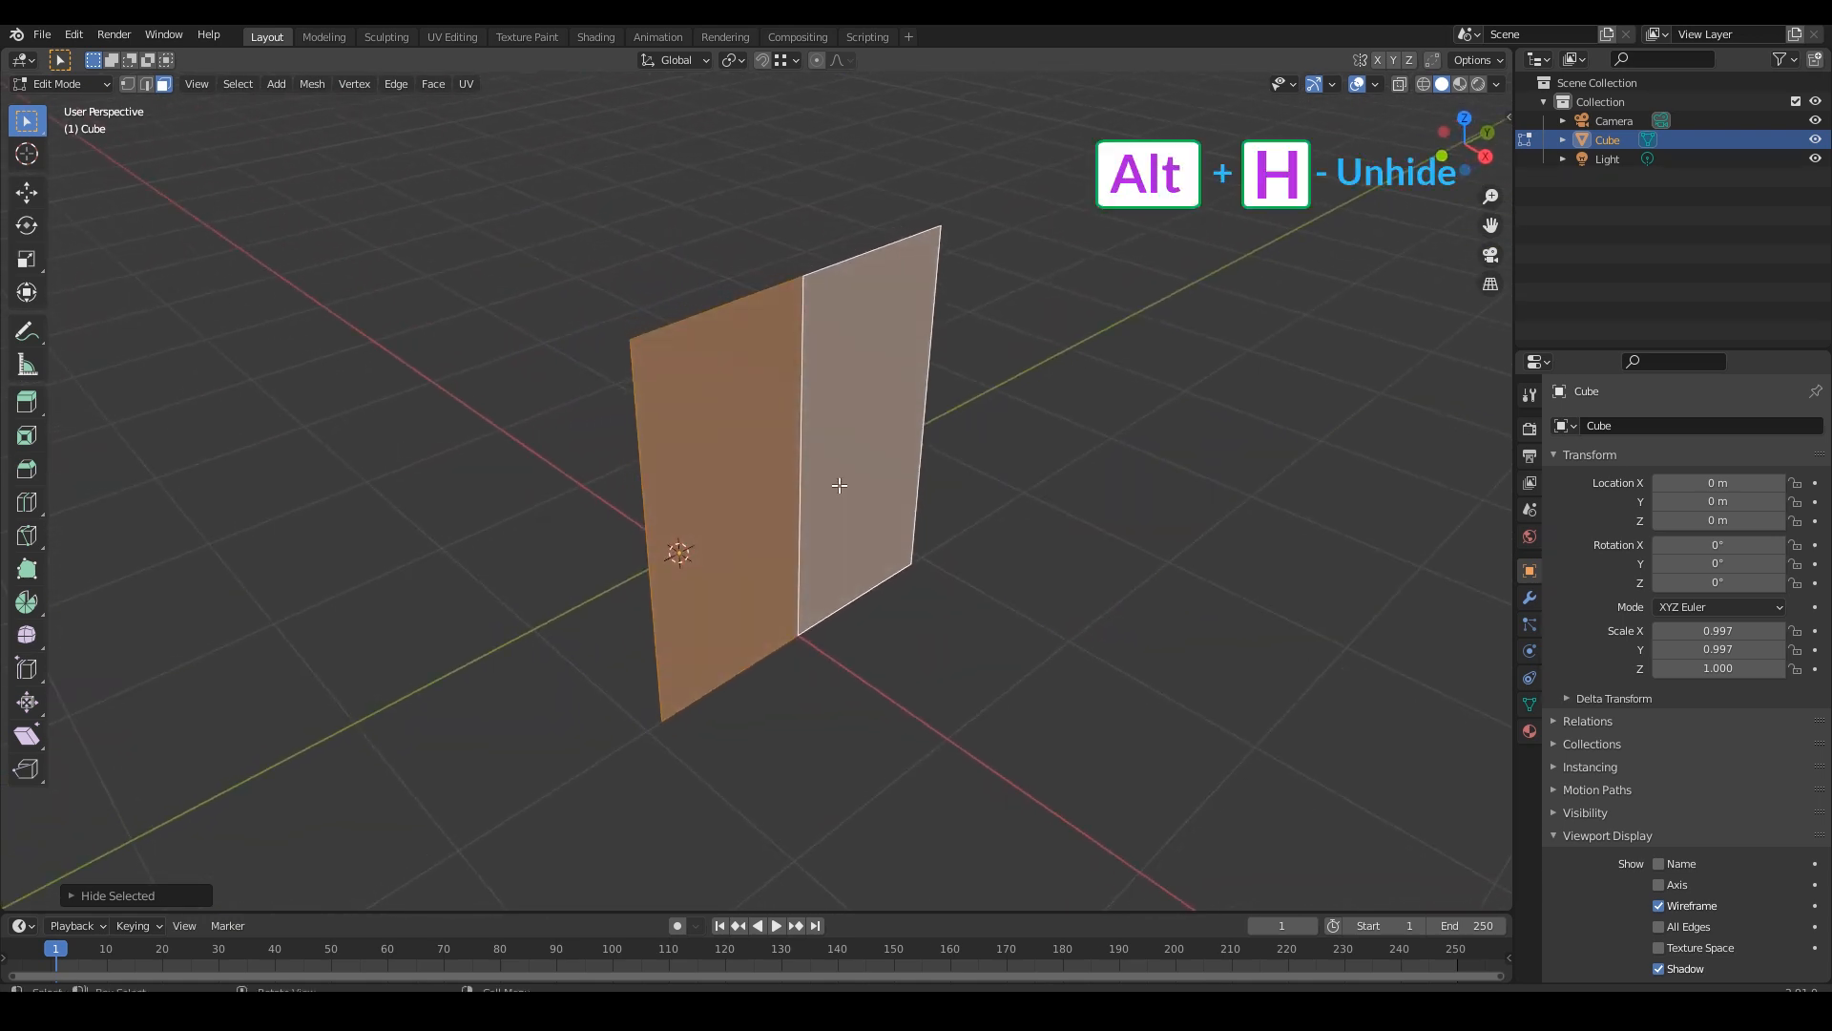
pyautogui.hotkey('alt', 'h')
pyautogui.click(907, 626)
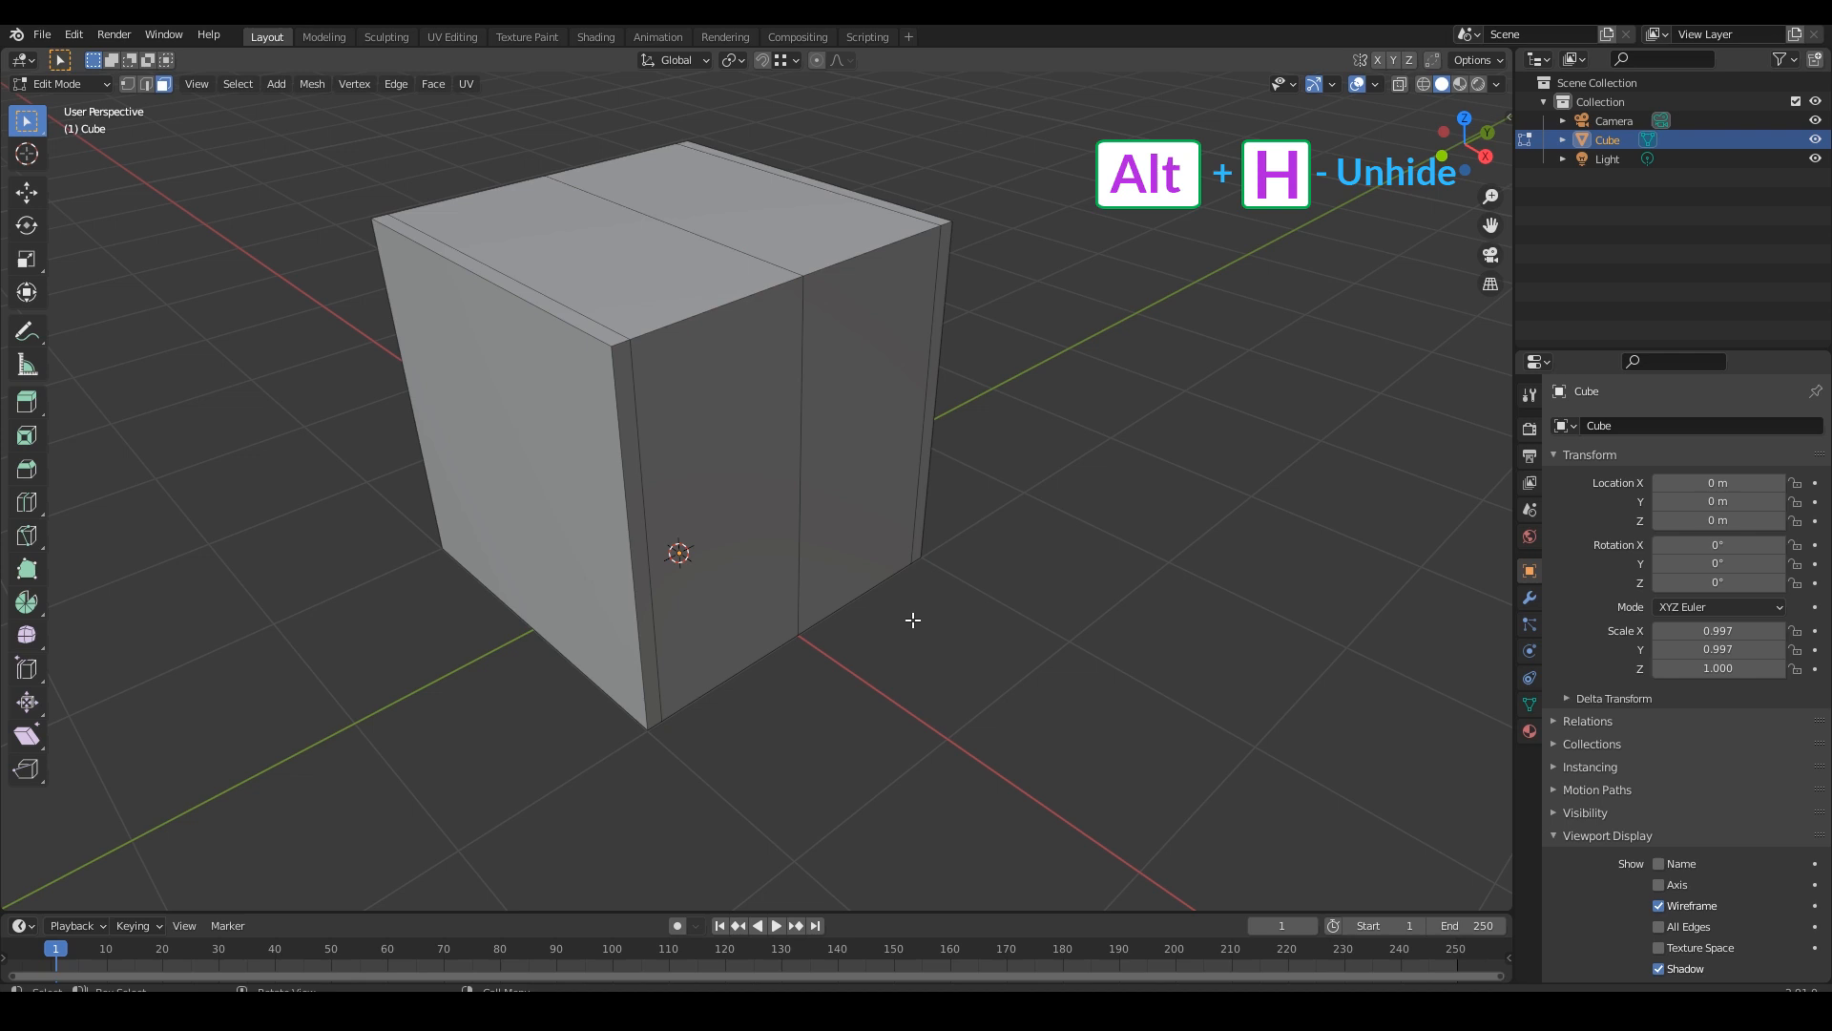
# Hide the cube's two large front faces and reveal them again.
pyautogui.click(832, 429)
pyautogui.keyDown('shift'); pyautogui.click(777, 434); pyautogui.keyUp('shift')
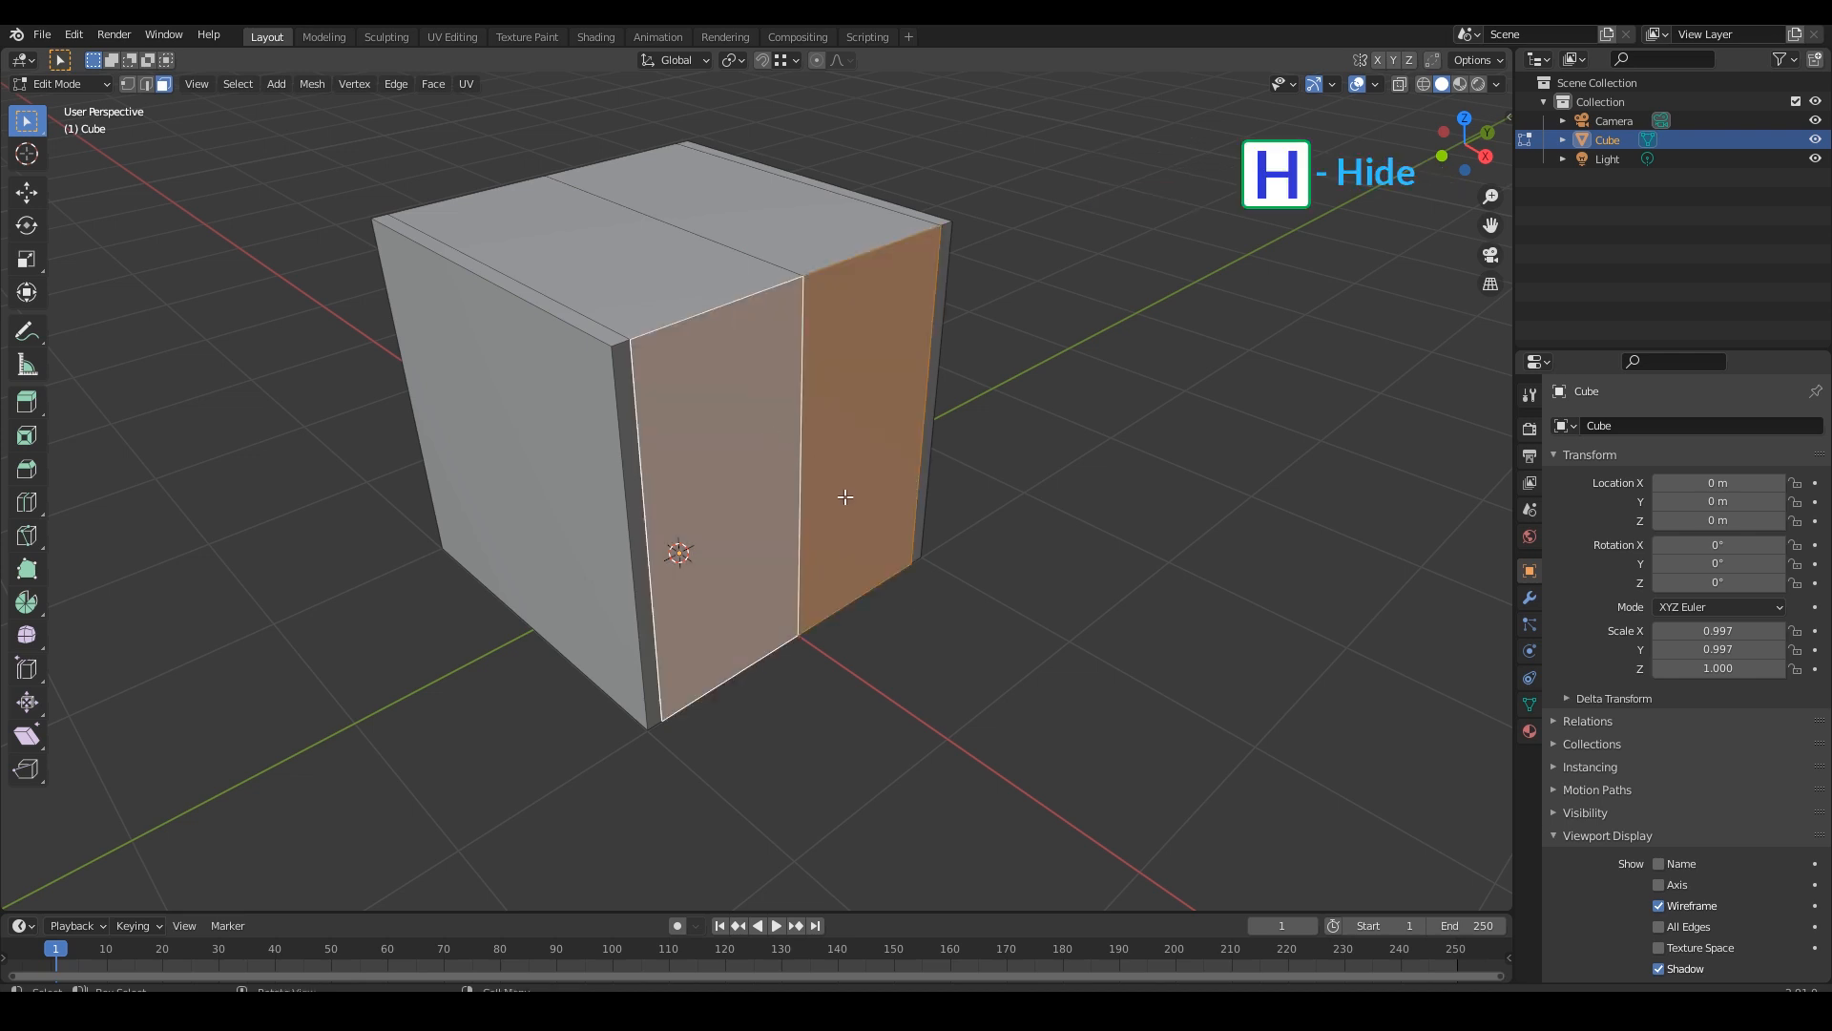
pyautogui.press('h')
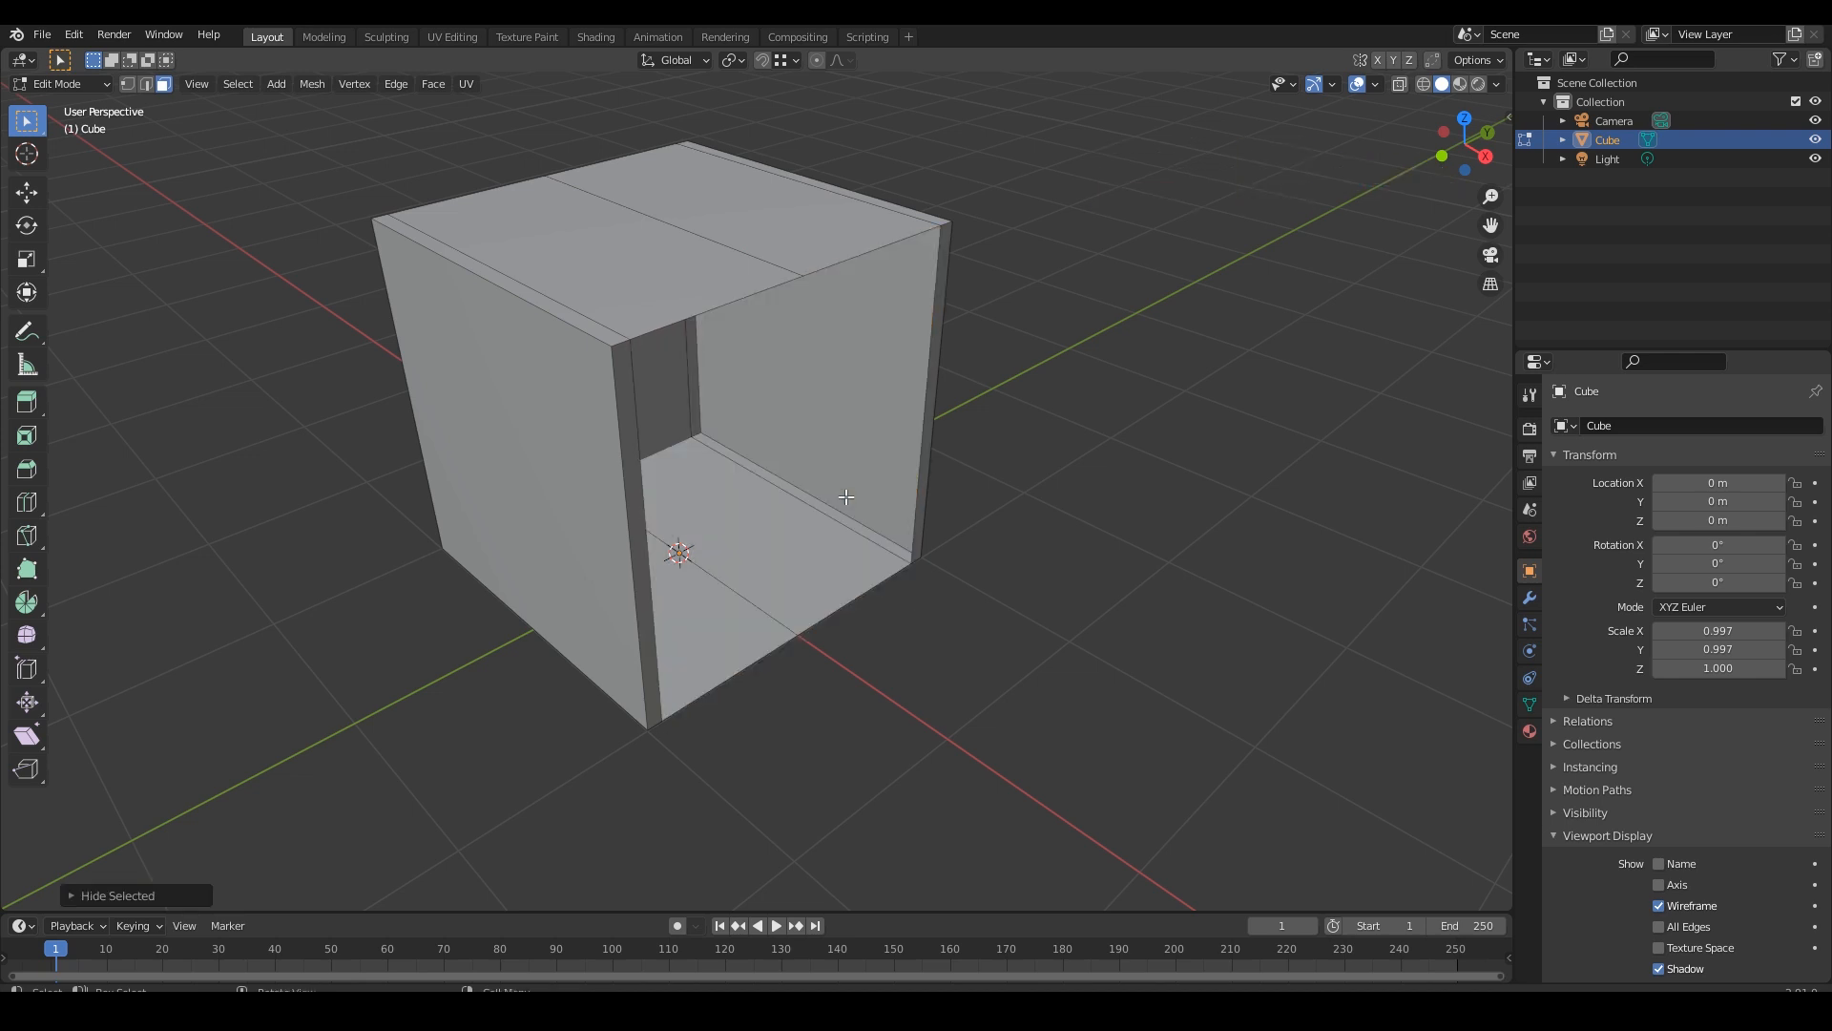
pyautogui.hotkey('alt', 'h')
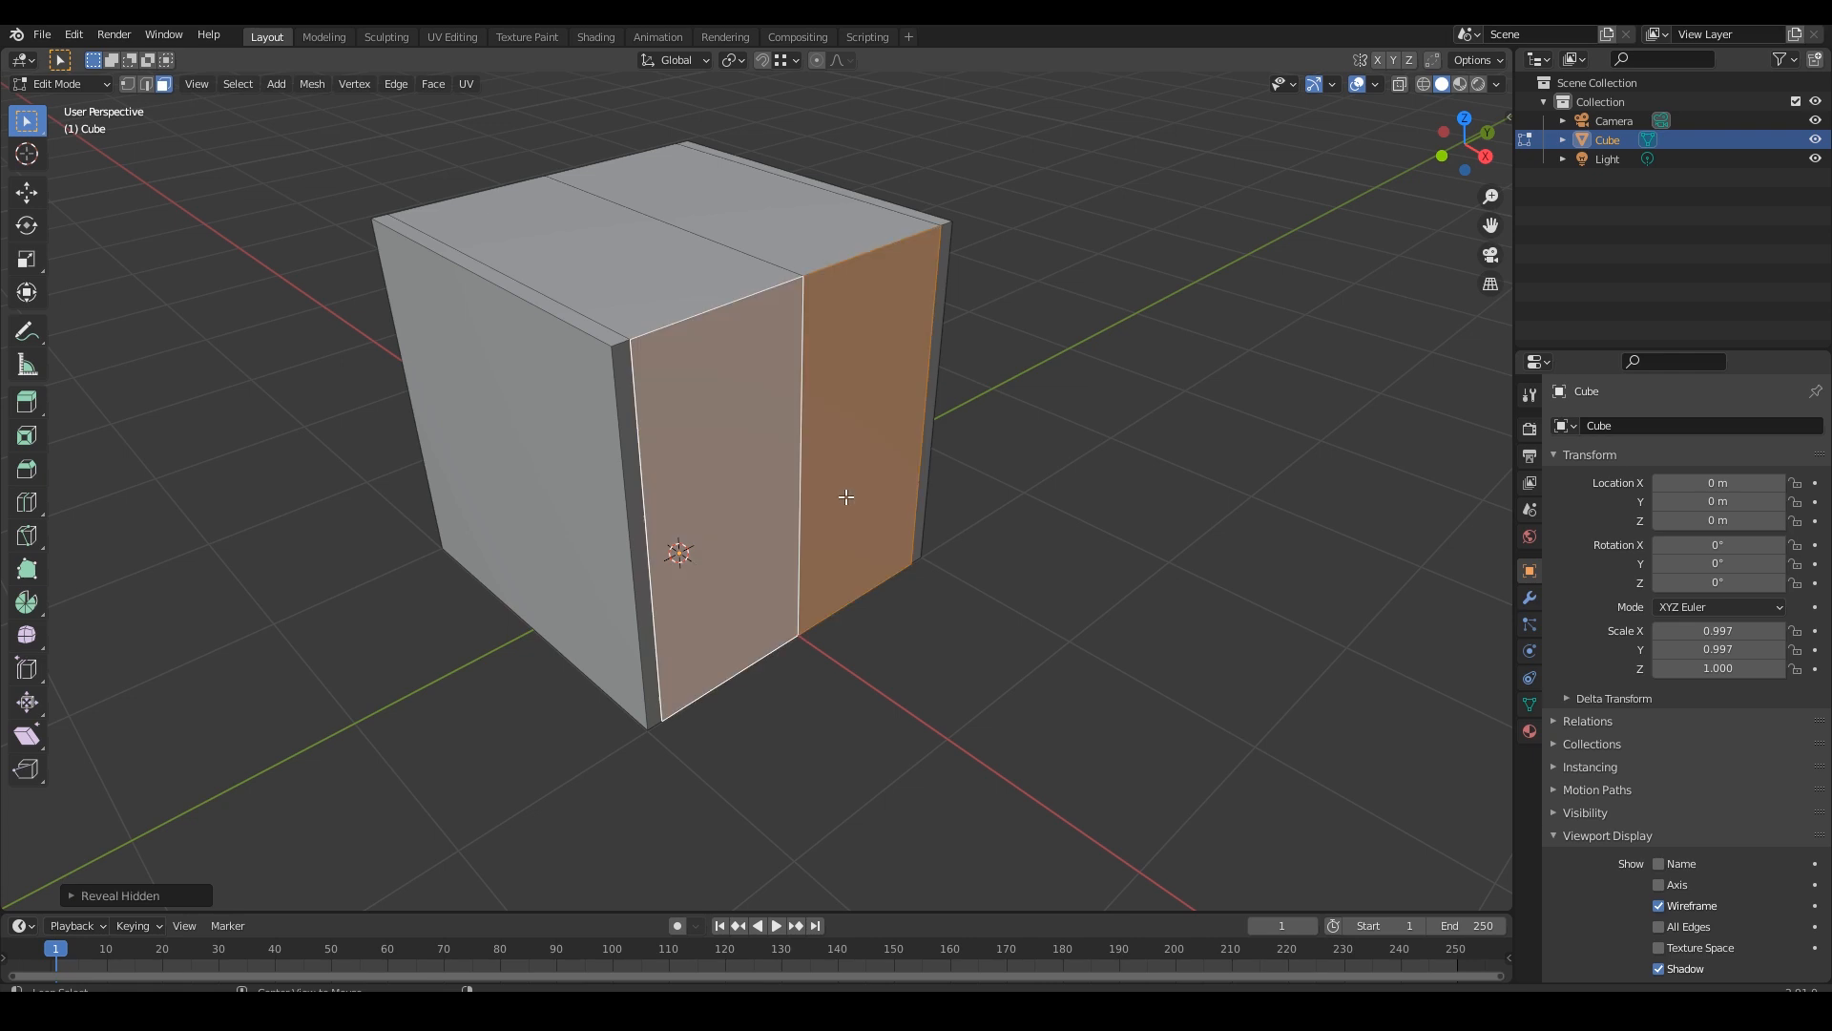
# Return to Object Mode and duplicate the cube, moving the copy about -2.47 m along the Y axis.
pyautogui.click(923, 620)
pyautogui.moveTo(819, 594); pyautogui.dragTo(838, 510, button='middle')
pyautogui.scroll(-2, 770, 545)
pyautogui.press('Tab')
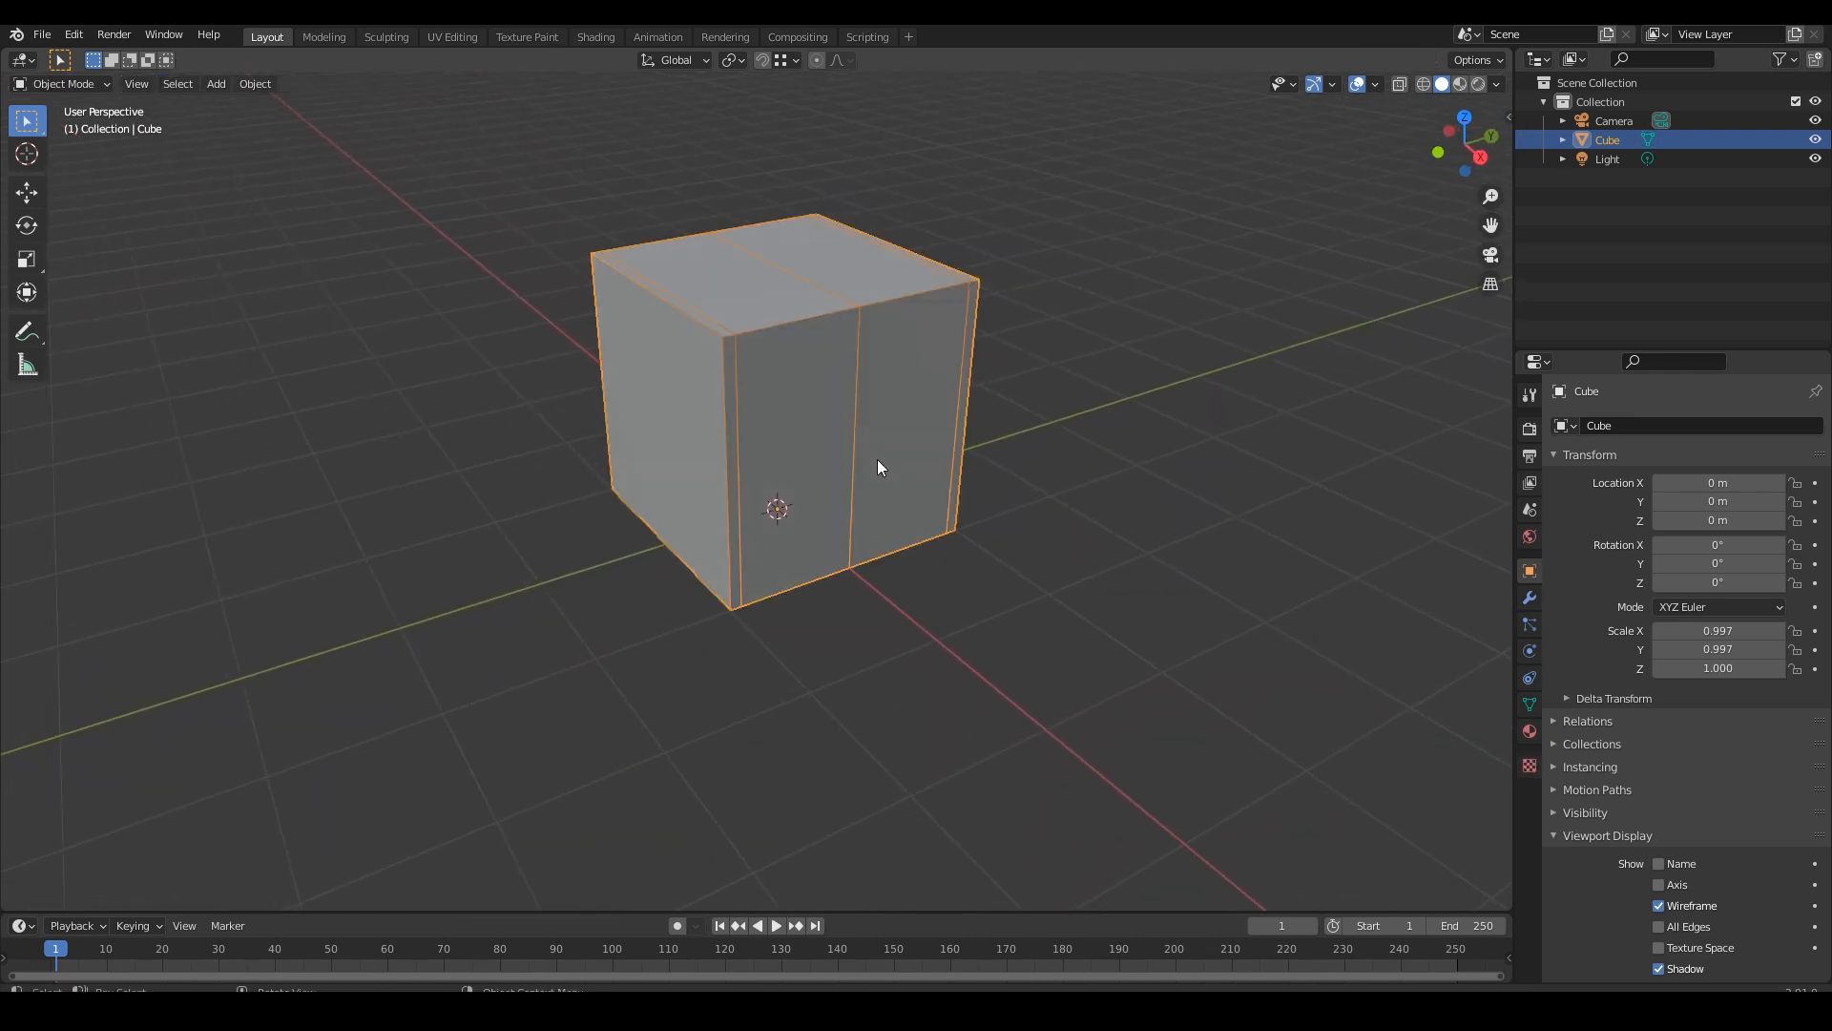
pyautogui.hotkey('shift', 'd')
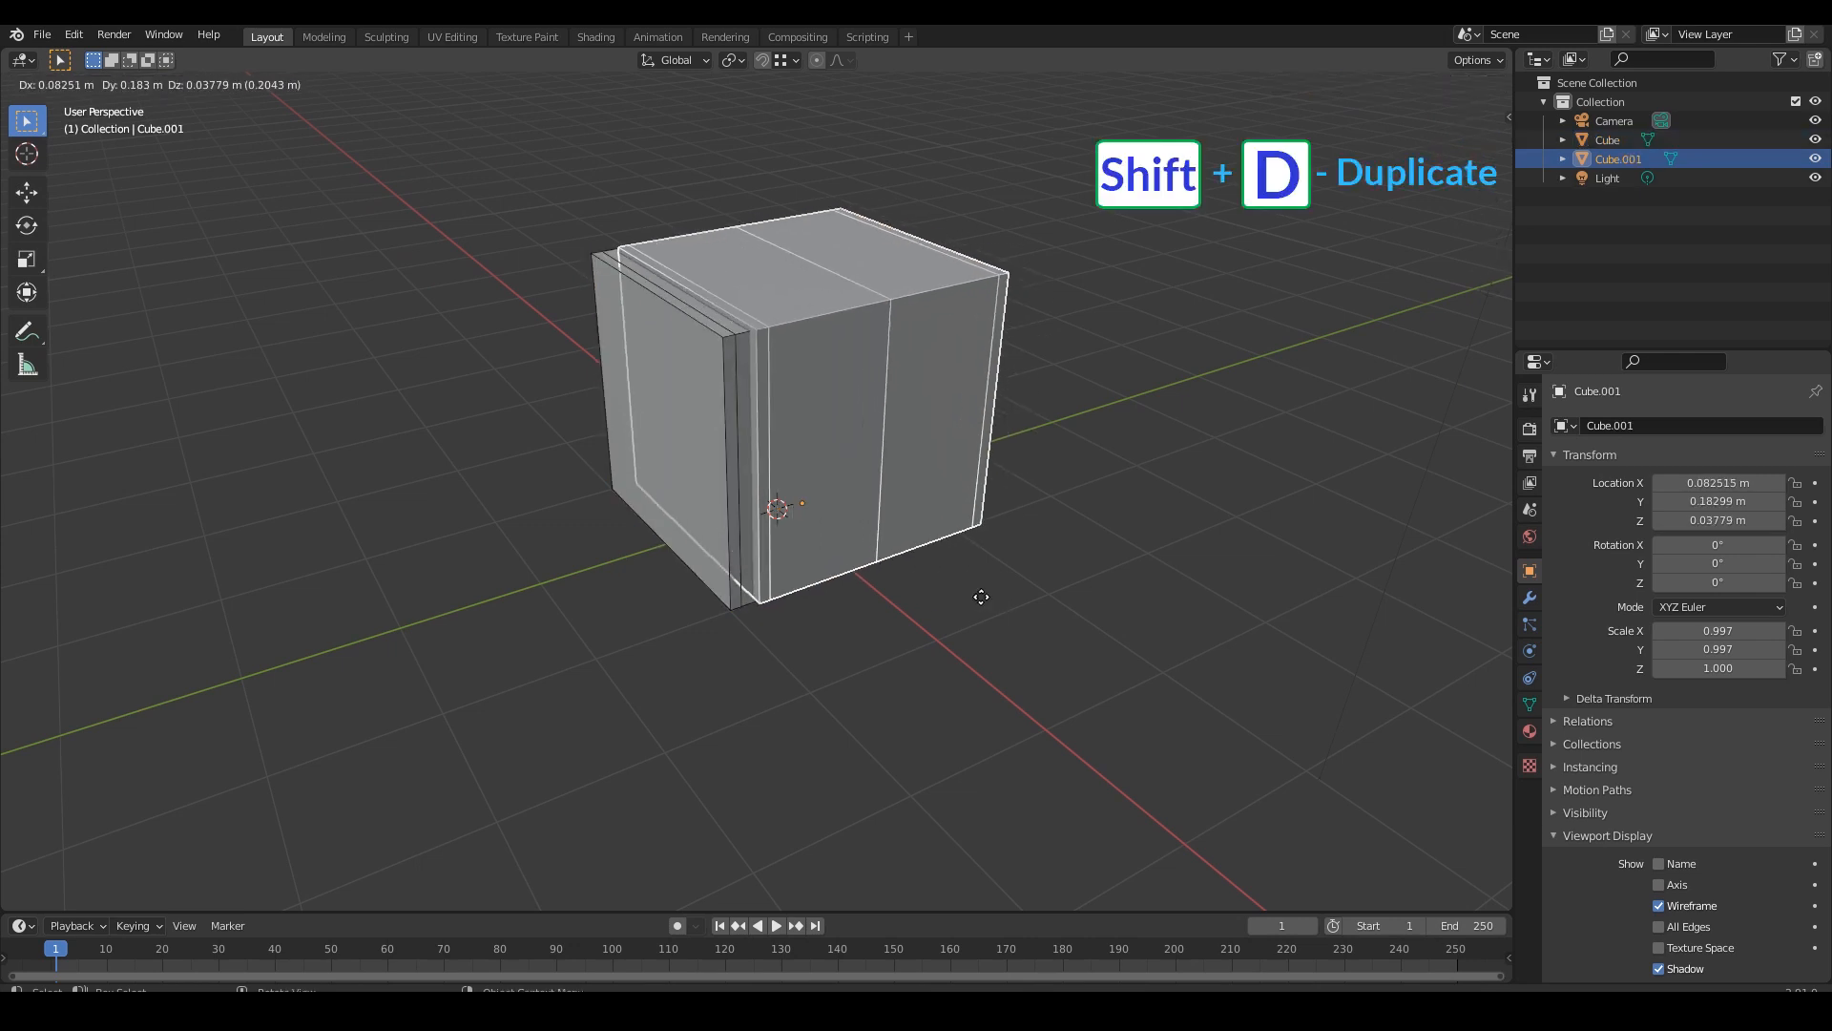
pyautogui.press('y')
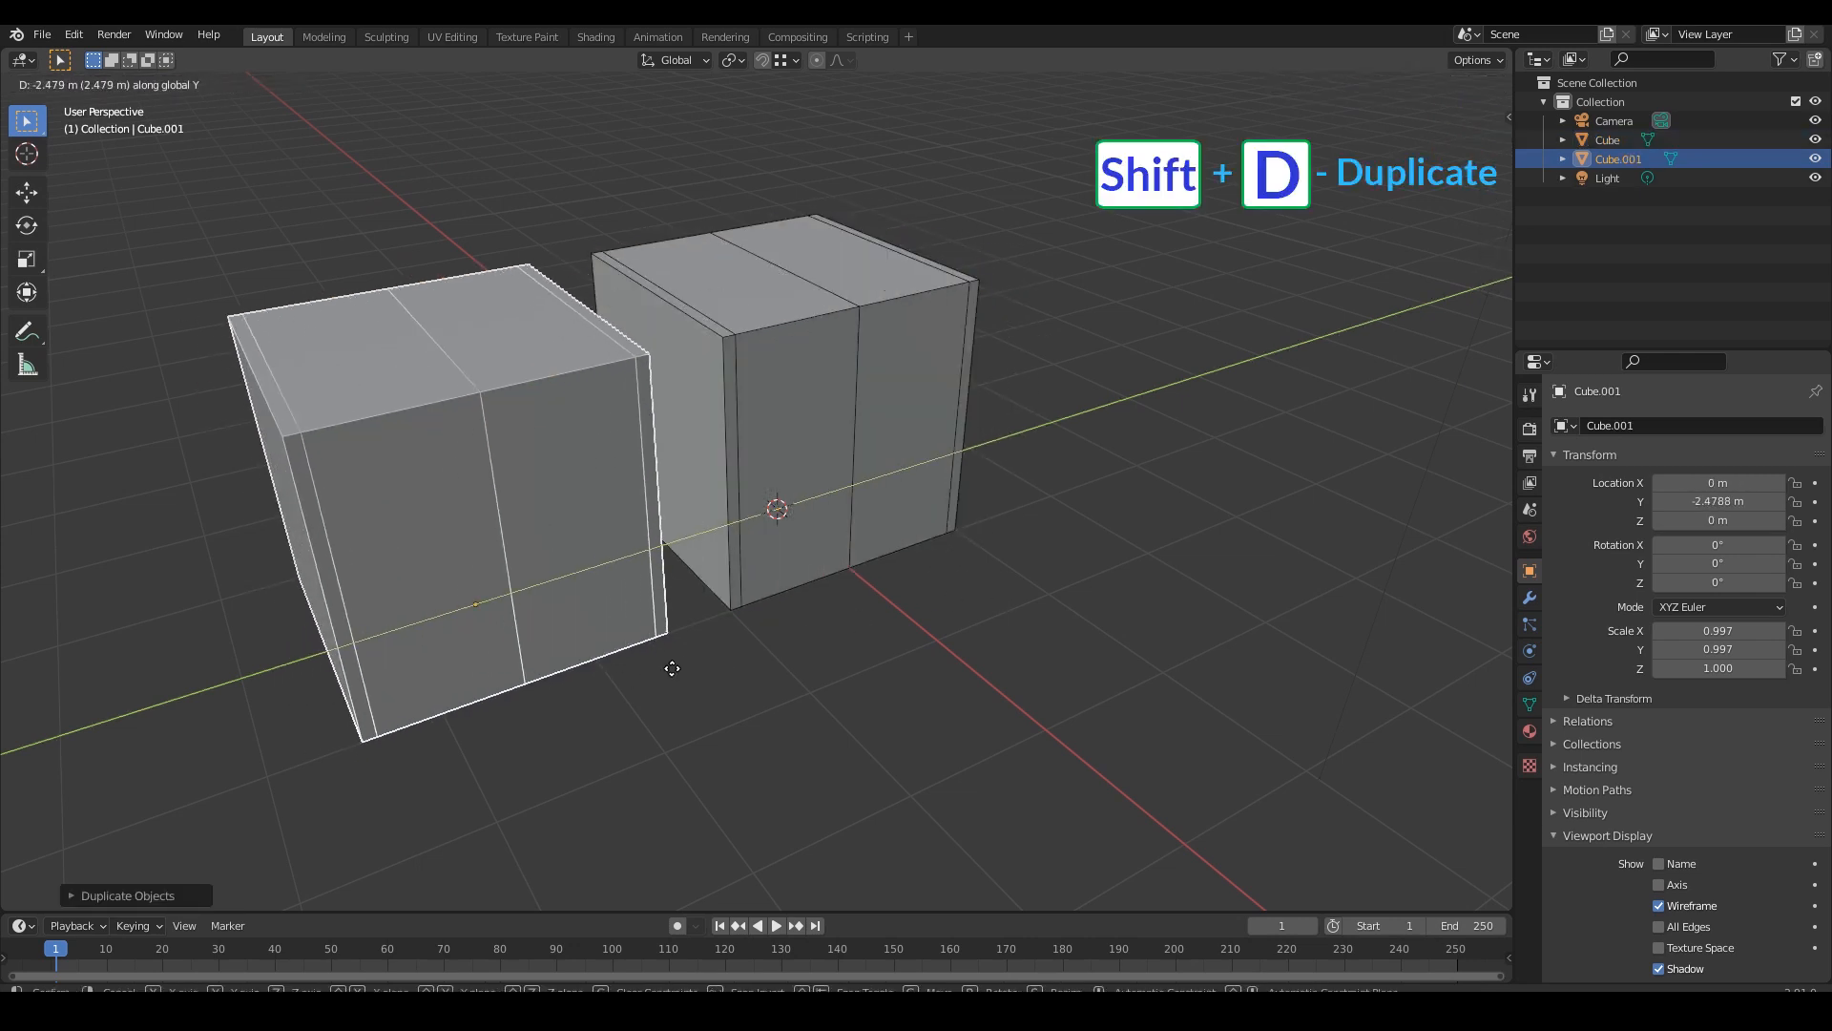
pyautogui.click(674, 668)
# Scale the duplicate cube down to a scale of about 0.456, and deselect it.
pyautogui.press('s')
pyautogui.click(663, 643)
pyautogui.keyDown('shift'); pyautogui.moveTo(671, 649); pyautogui.dragTo(761, 672, button='middle'); pyautogui.keyUp('shift')
pyautogui.click(715, 698)
# Select the small duplicate cube and isolate it in local view.
pyautogui.scroll(3, 744, 695)
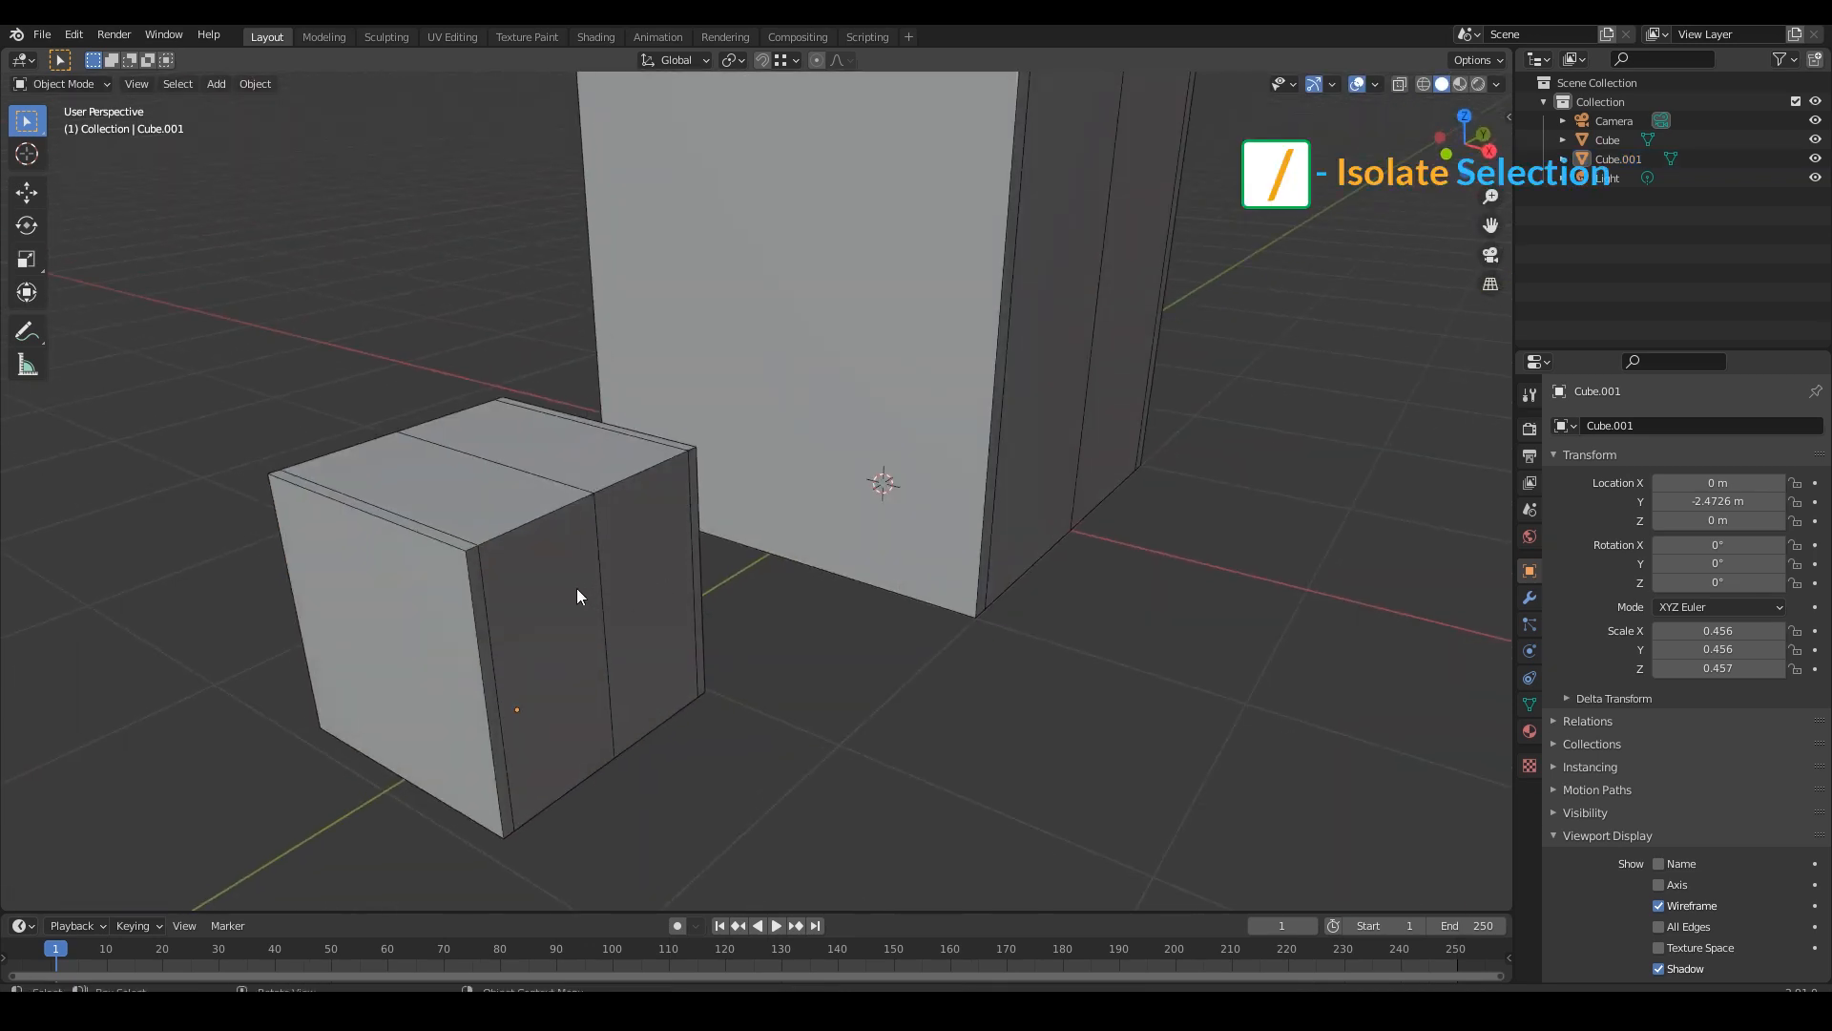
pyautogui.click(576, 588)
pyautogui.scroll(-1, 586, 588)
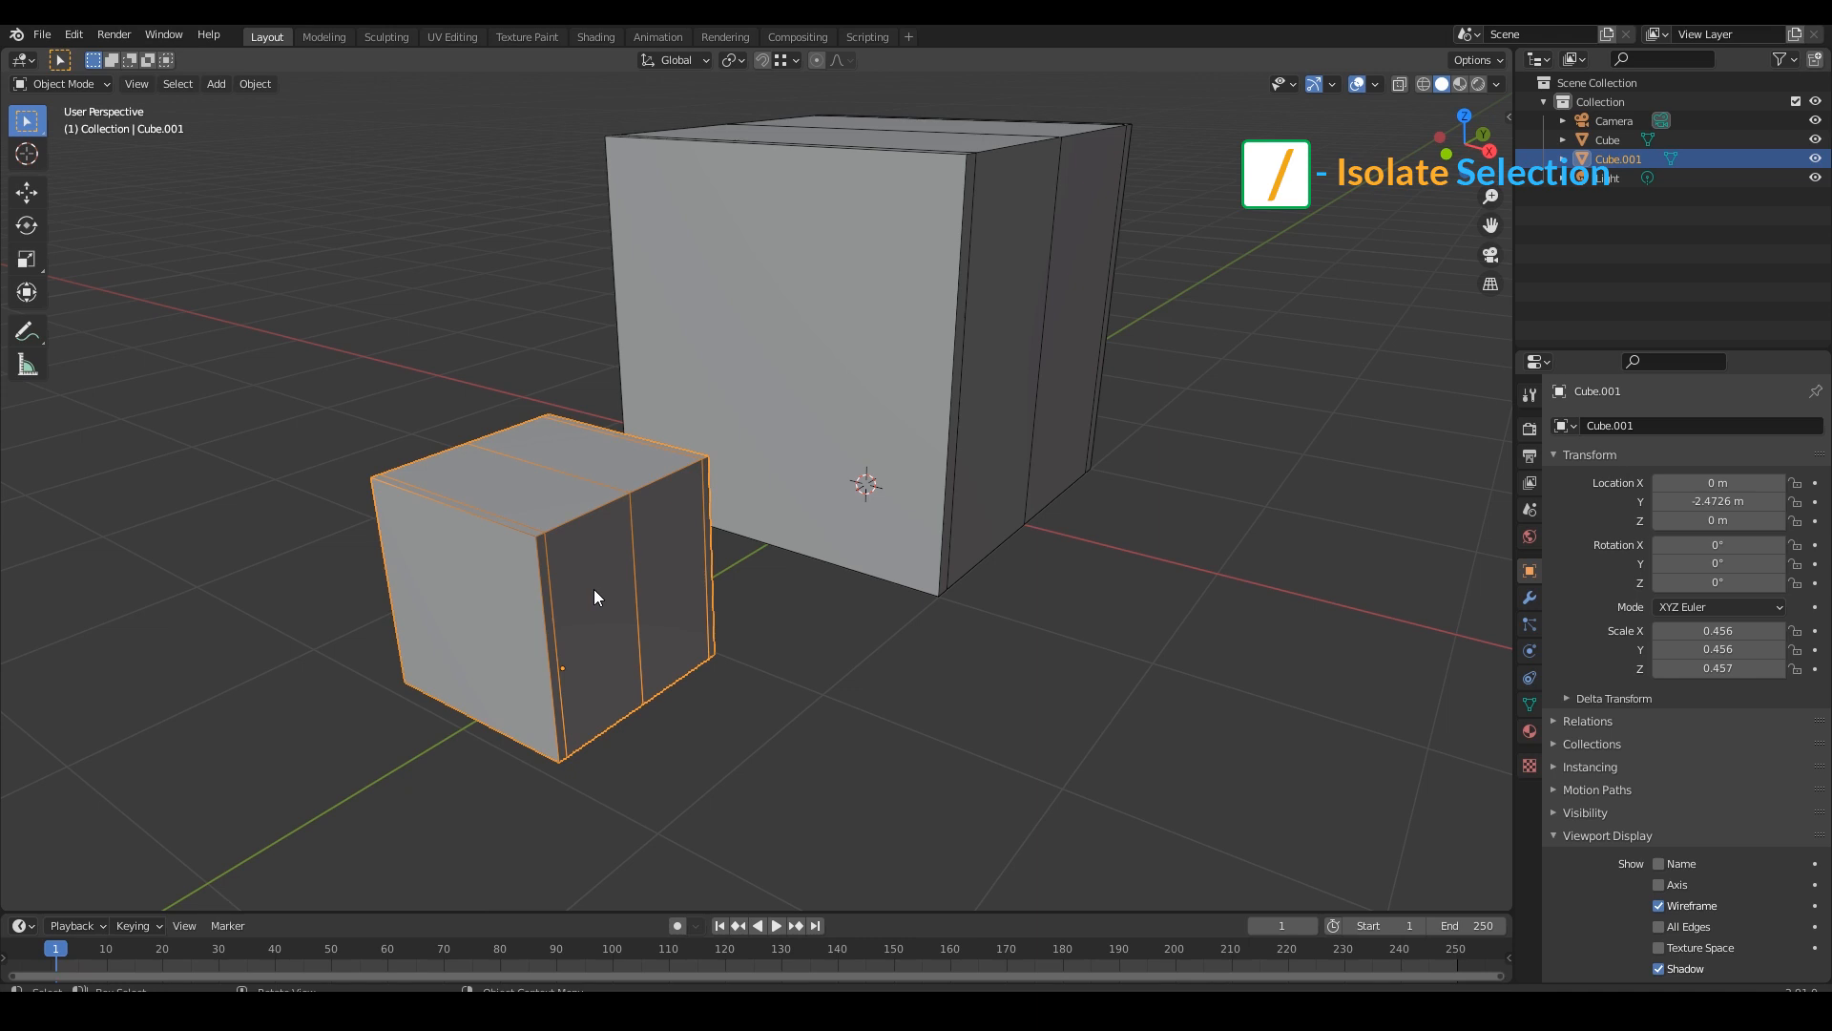
pyautogui.press('KP_Divide')
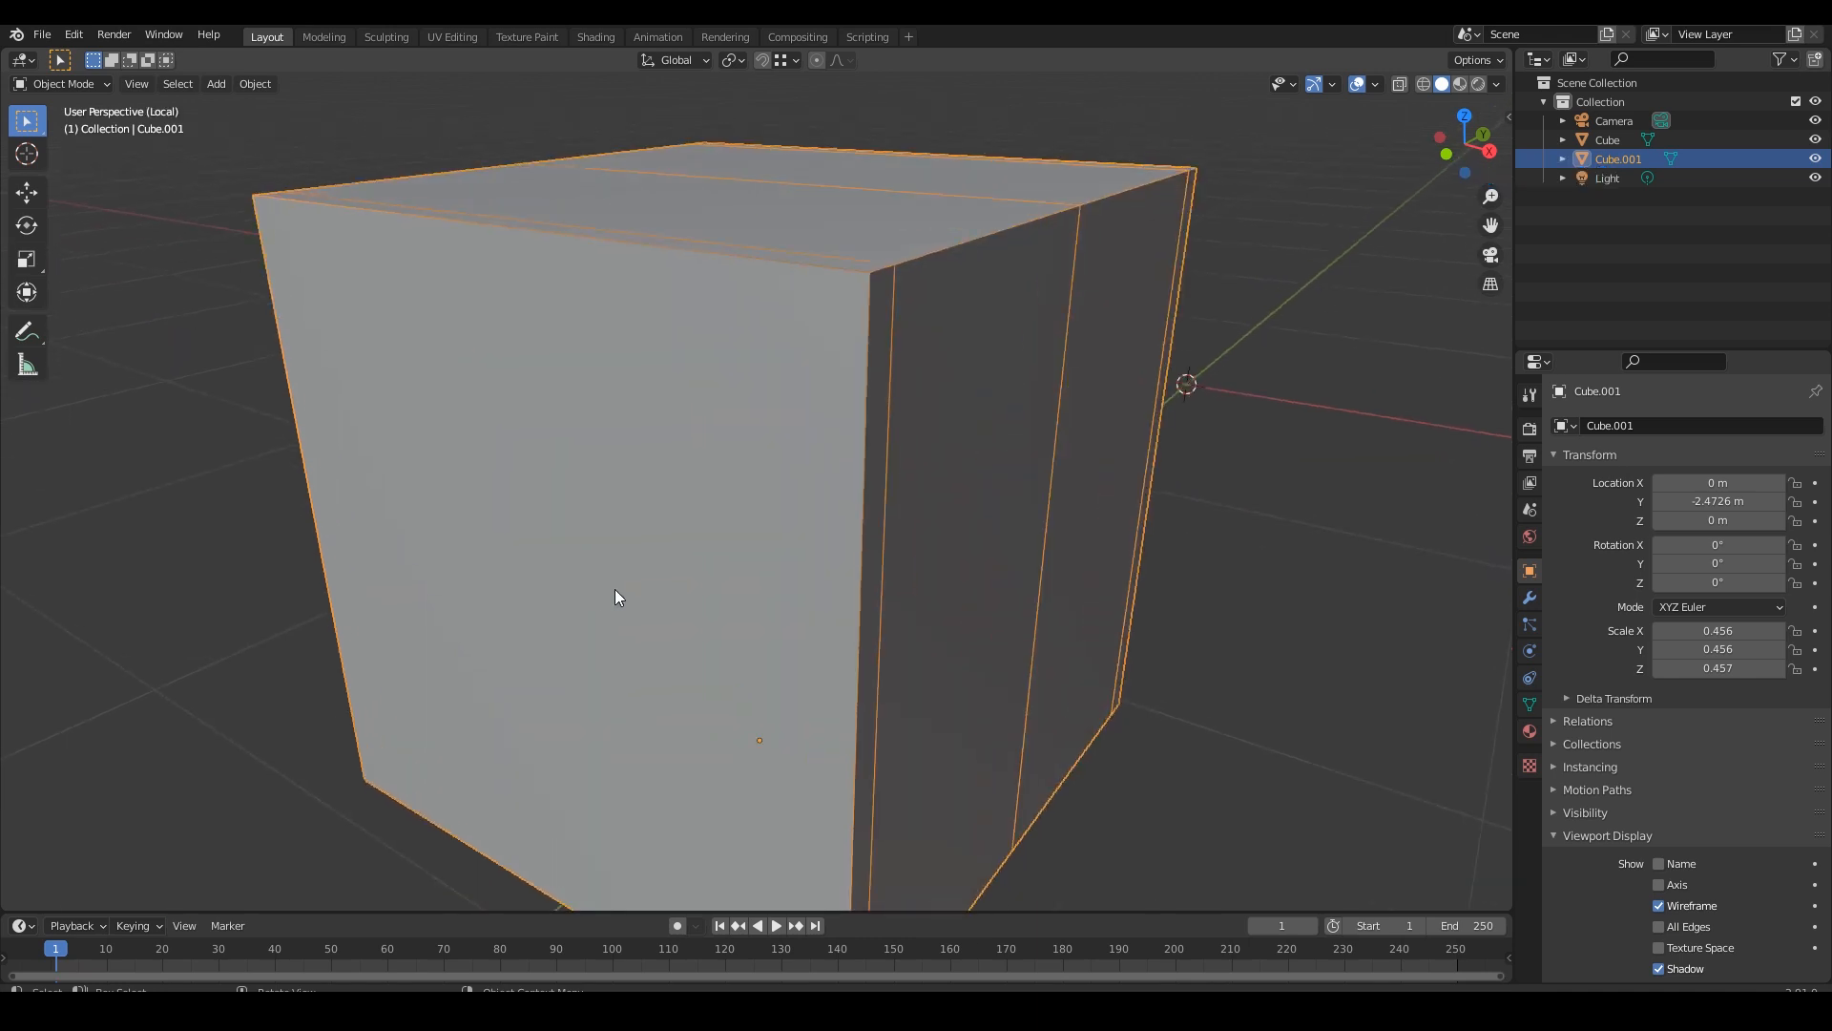
pyautogui.scroll(-3, 618, 601)
pyautogui.moveTo(639, 601); pyautogui.dragTo(829, 584, button='middle')
pyautogui.scroll(-3, 1015, 592)
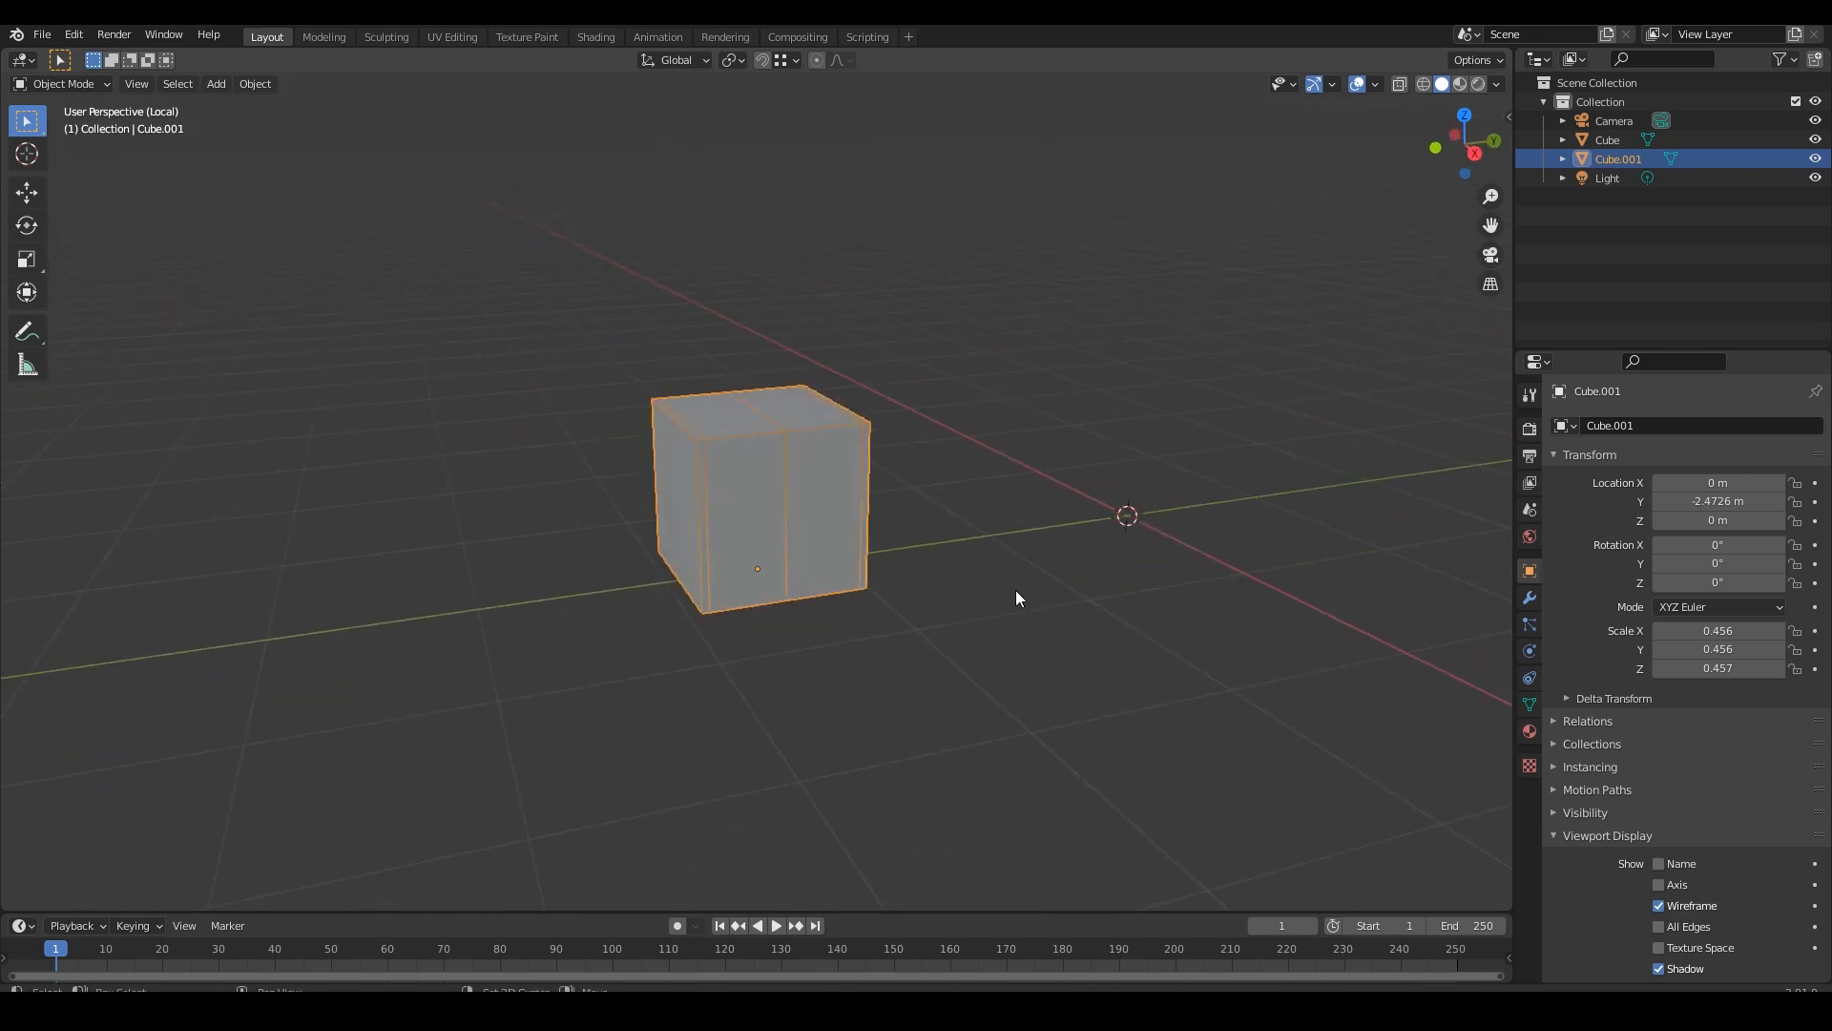
pyautogui.keyDown('shift'); pyautogui.moveTo(1015, 592); pyautogui.dragTo(699, 539, button='middle'); pyautogui.keyUp('shift')
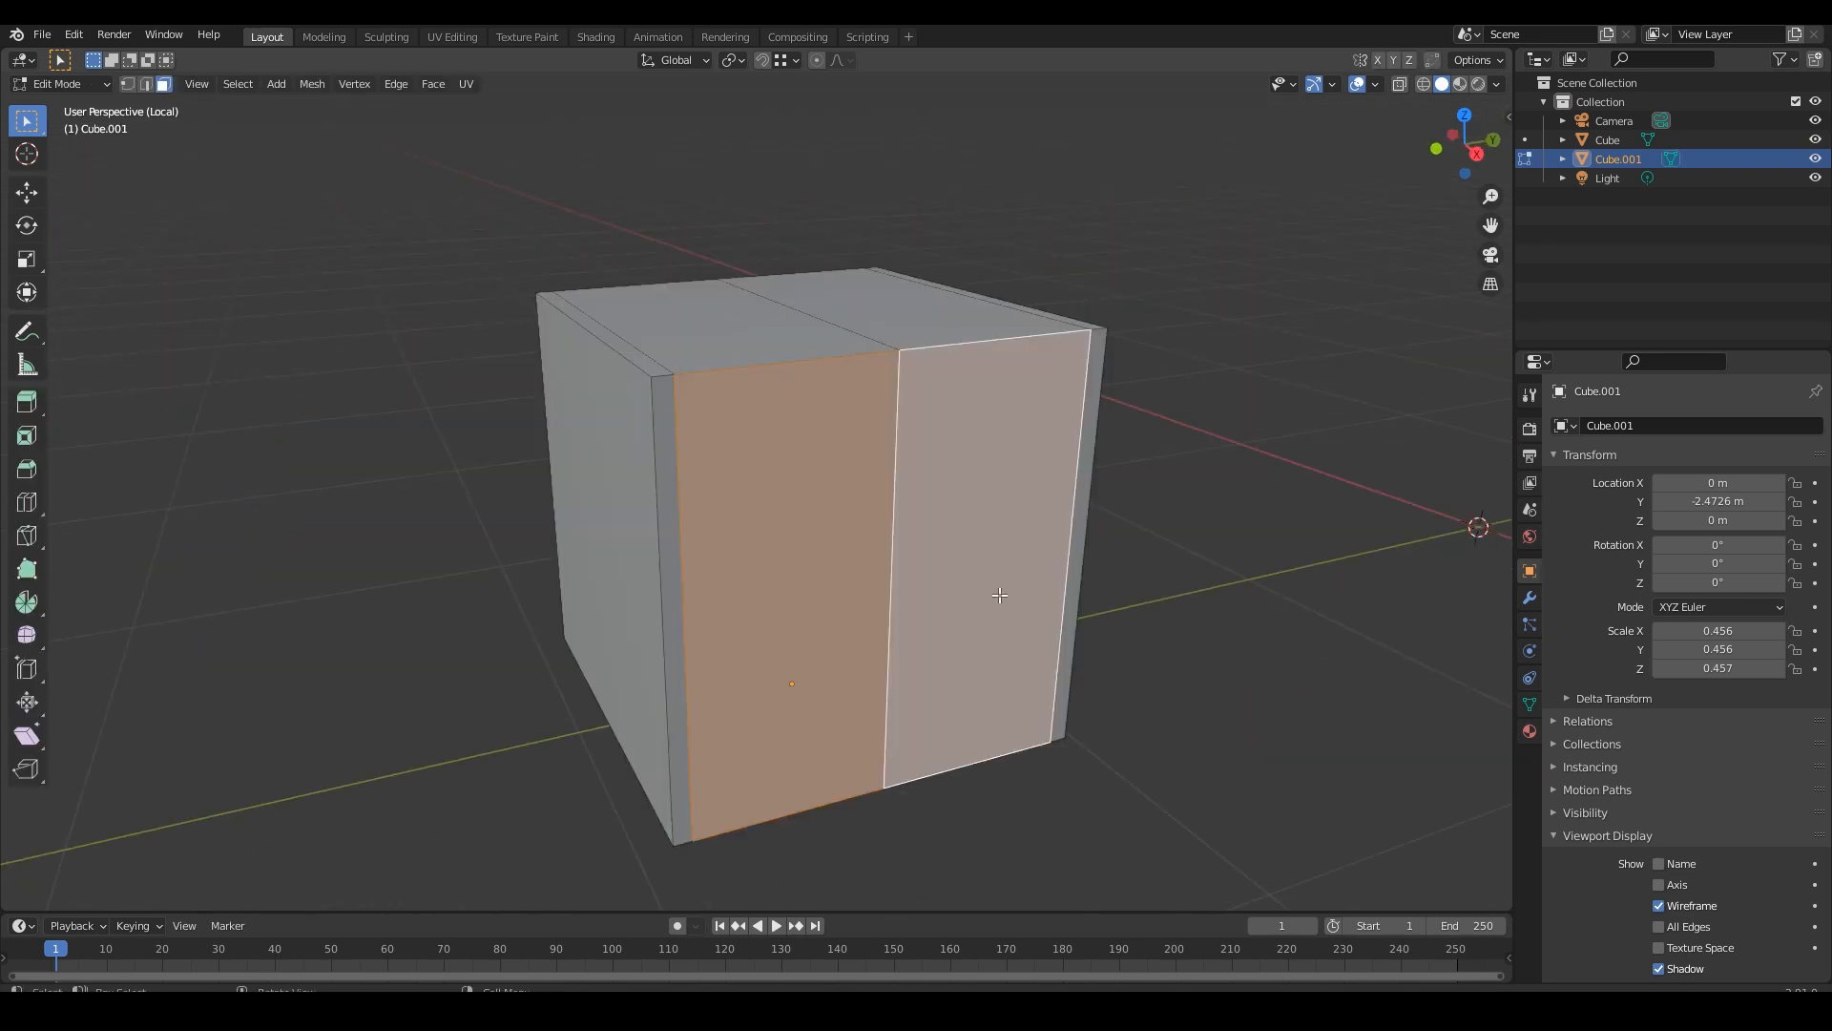
# Add a horizontal loop cut around the middle of the isolated cube in Edit Mode, and return to Object Mode.
pyautogui.click(1252, 631)
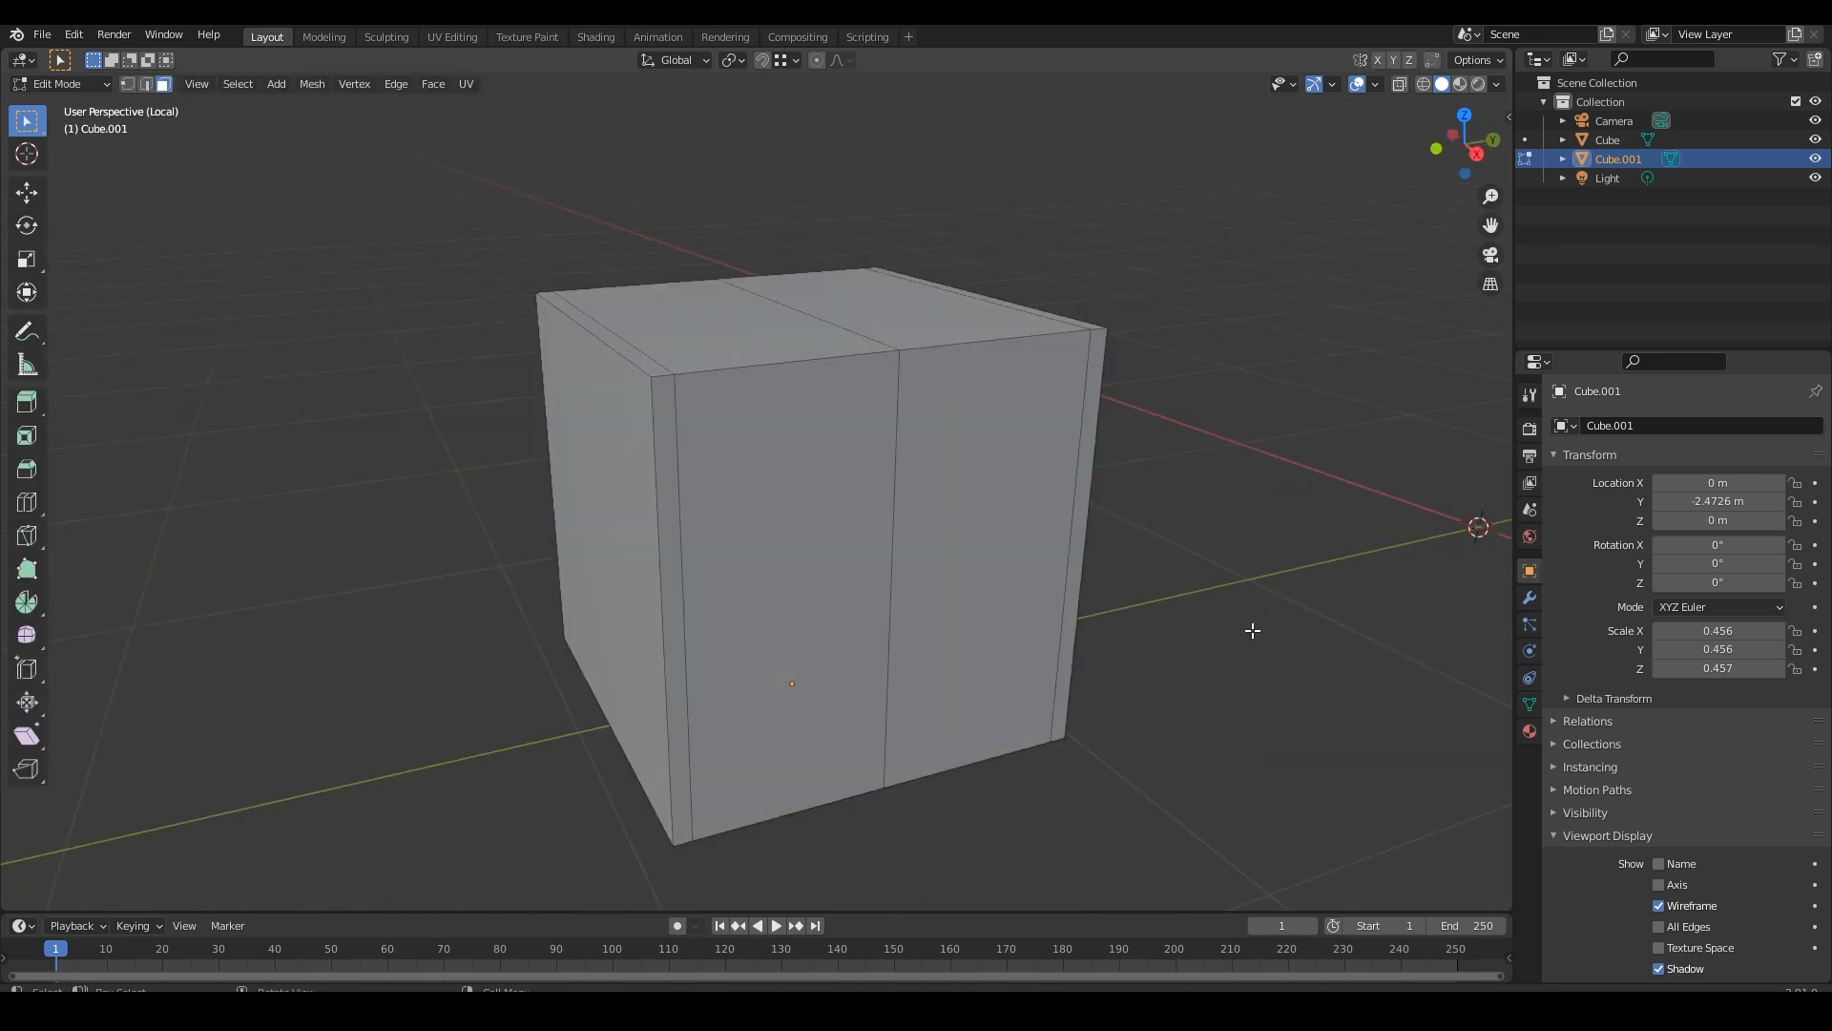
pyautogui.hotkey('ctrl', 'r')
pyautogui.click(872, 573)
pyautogui.click(873, 574)
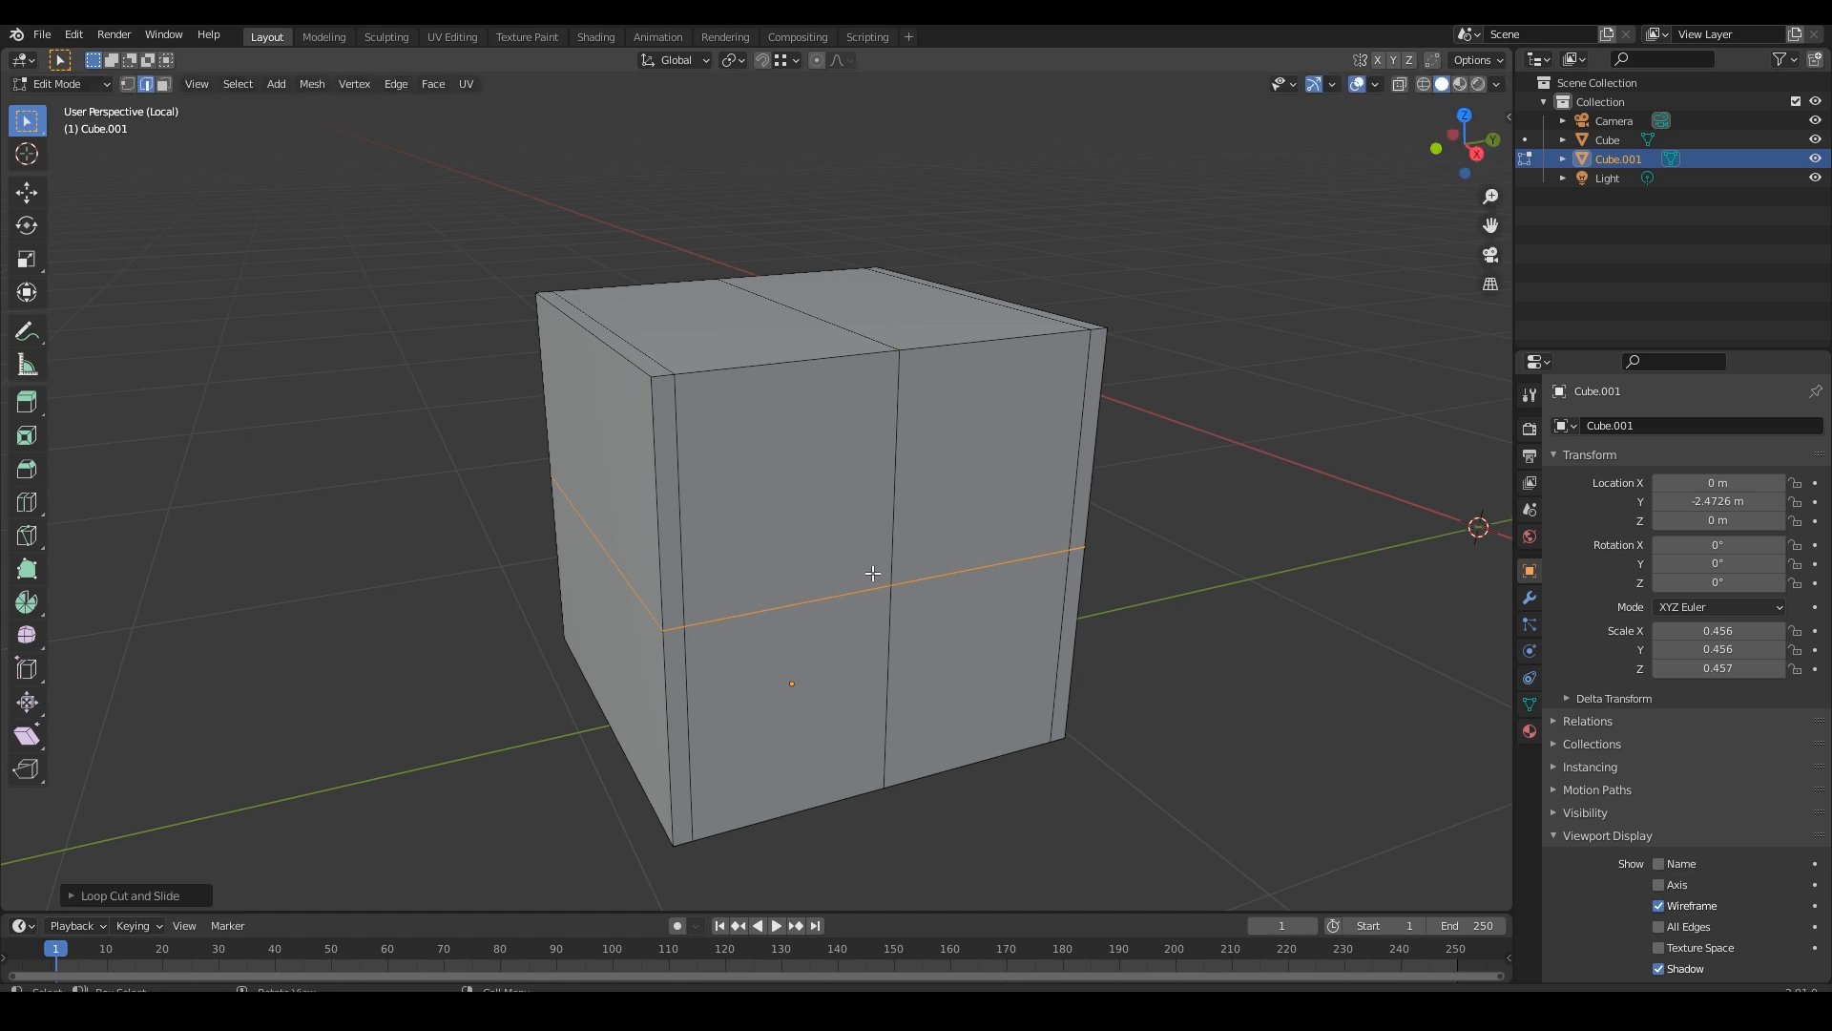
pyautogui.press('Tab')
# Leave local view to bring back the other objects, and deselect the small cube.
pyautogui.click(1291, 731)
pyautogui.click(926, 603)
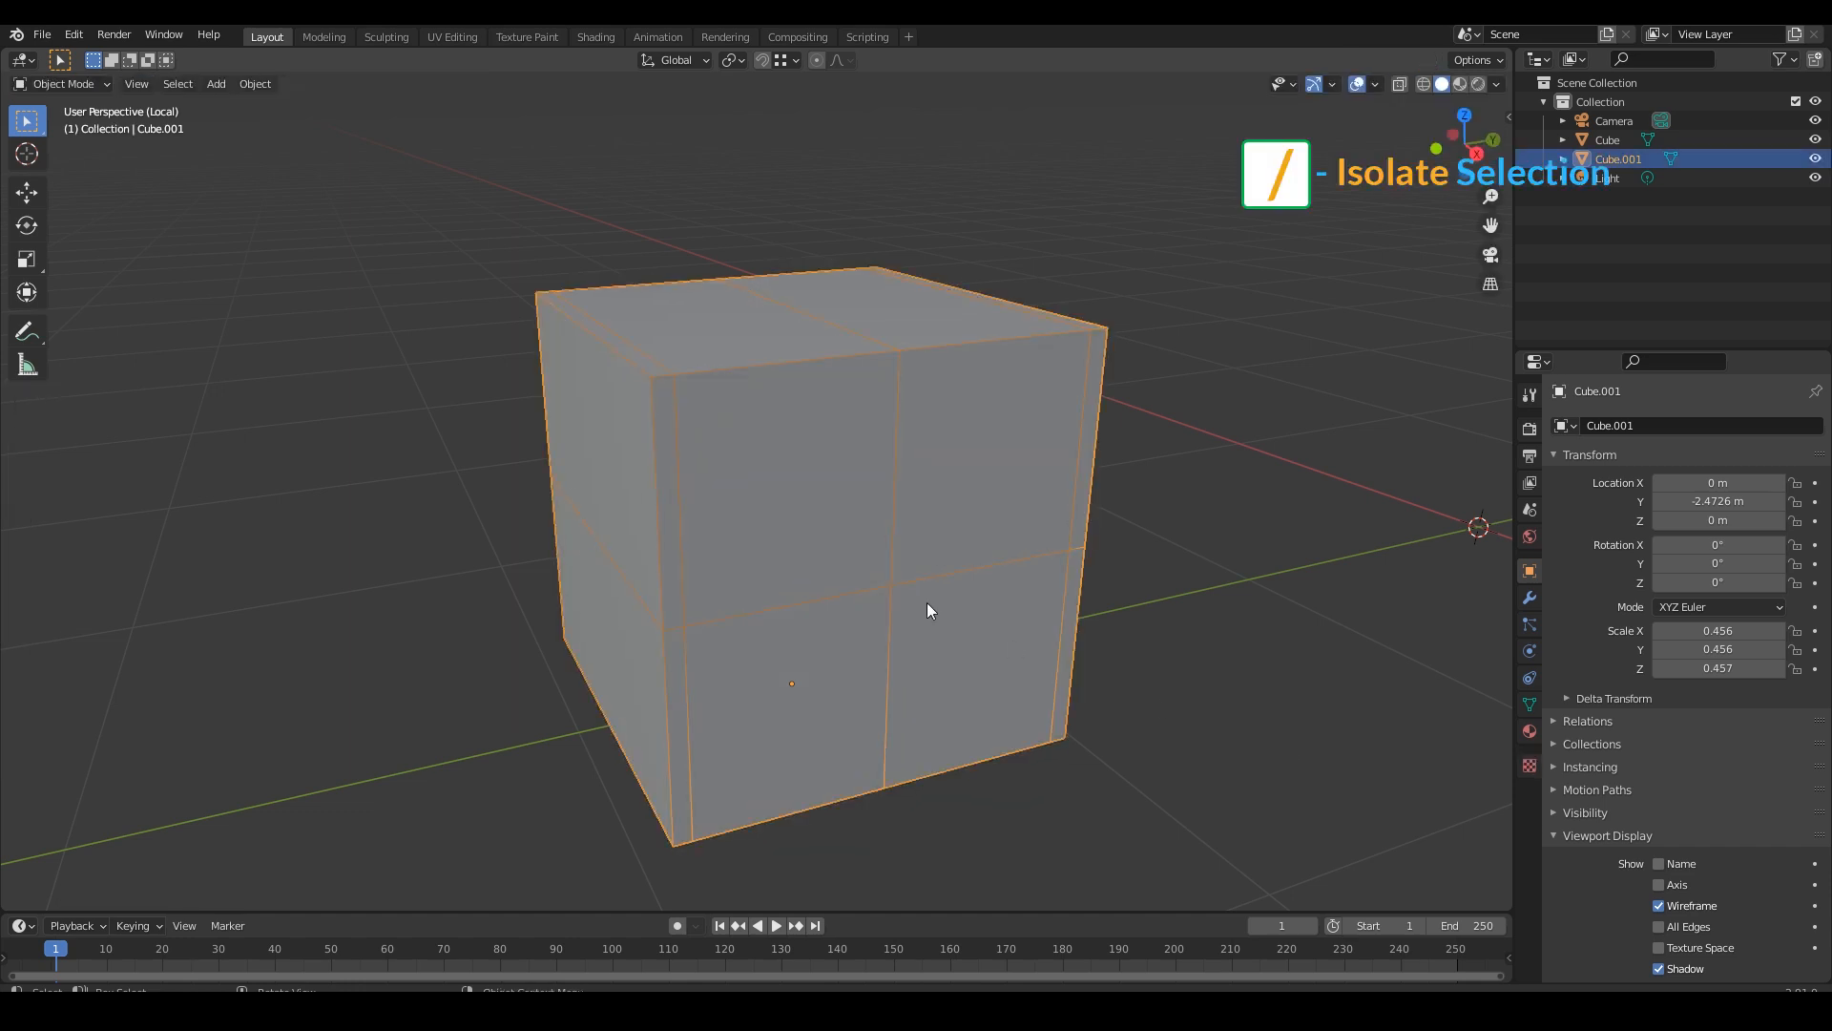
pyautogui.press('KP_Divide')
pyautogui.click(948, 733)
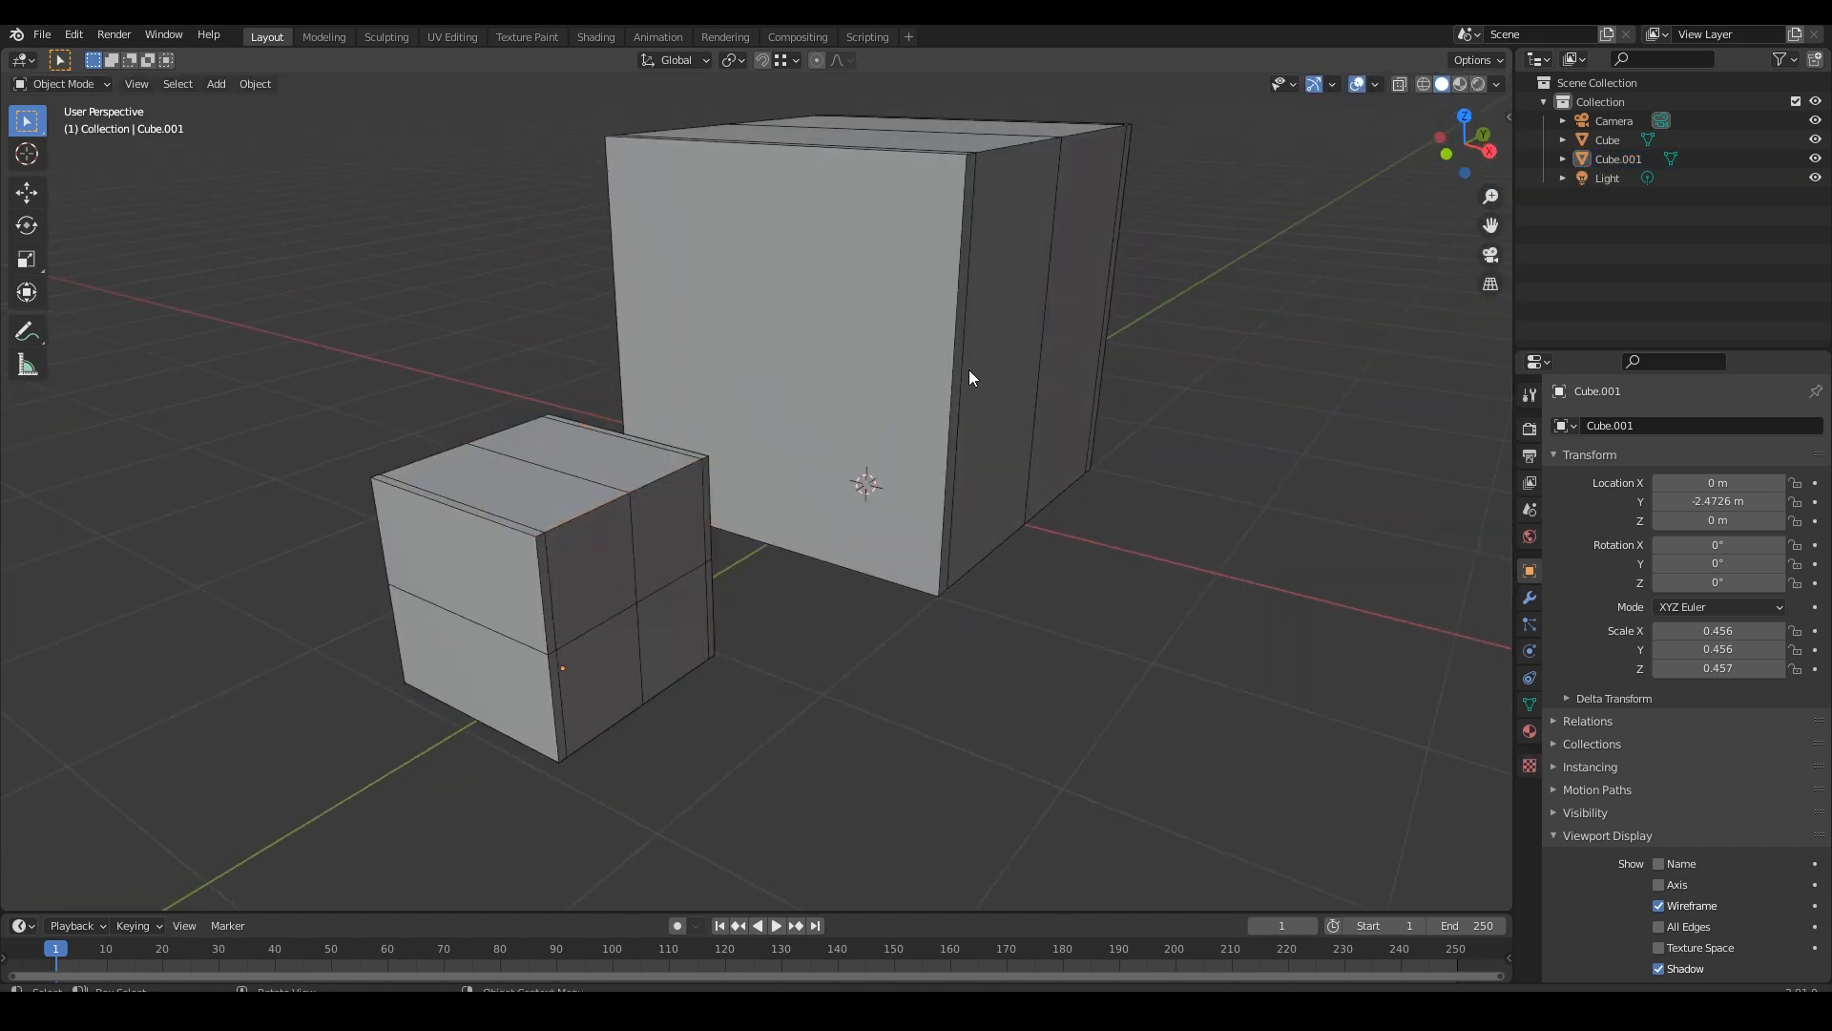
# Enter Edit Mode on the small cube and switch to face select mode.
pyautogui.moveTo(844, 563); pyautogui.dragTo(730, 582, button='middle')
pyautogui.click(611, 582)
pyautogui.press('Tab')
pyautogui.scroll(3, 659, 577)
pyautogui.scroll(1, 730, 582)
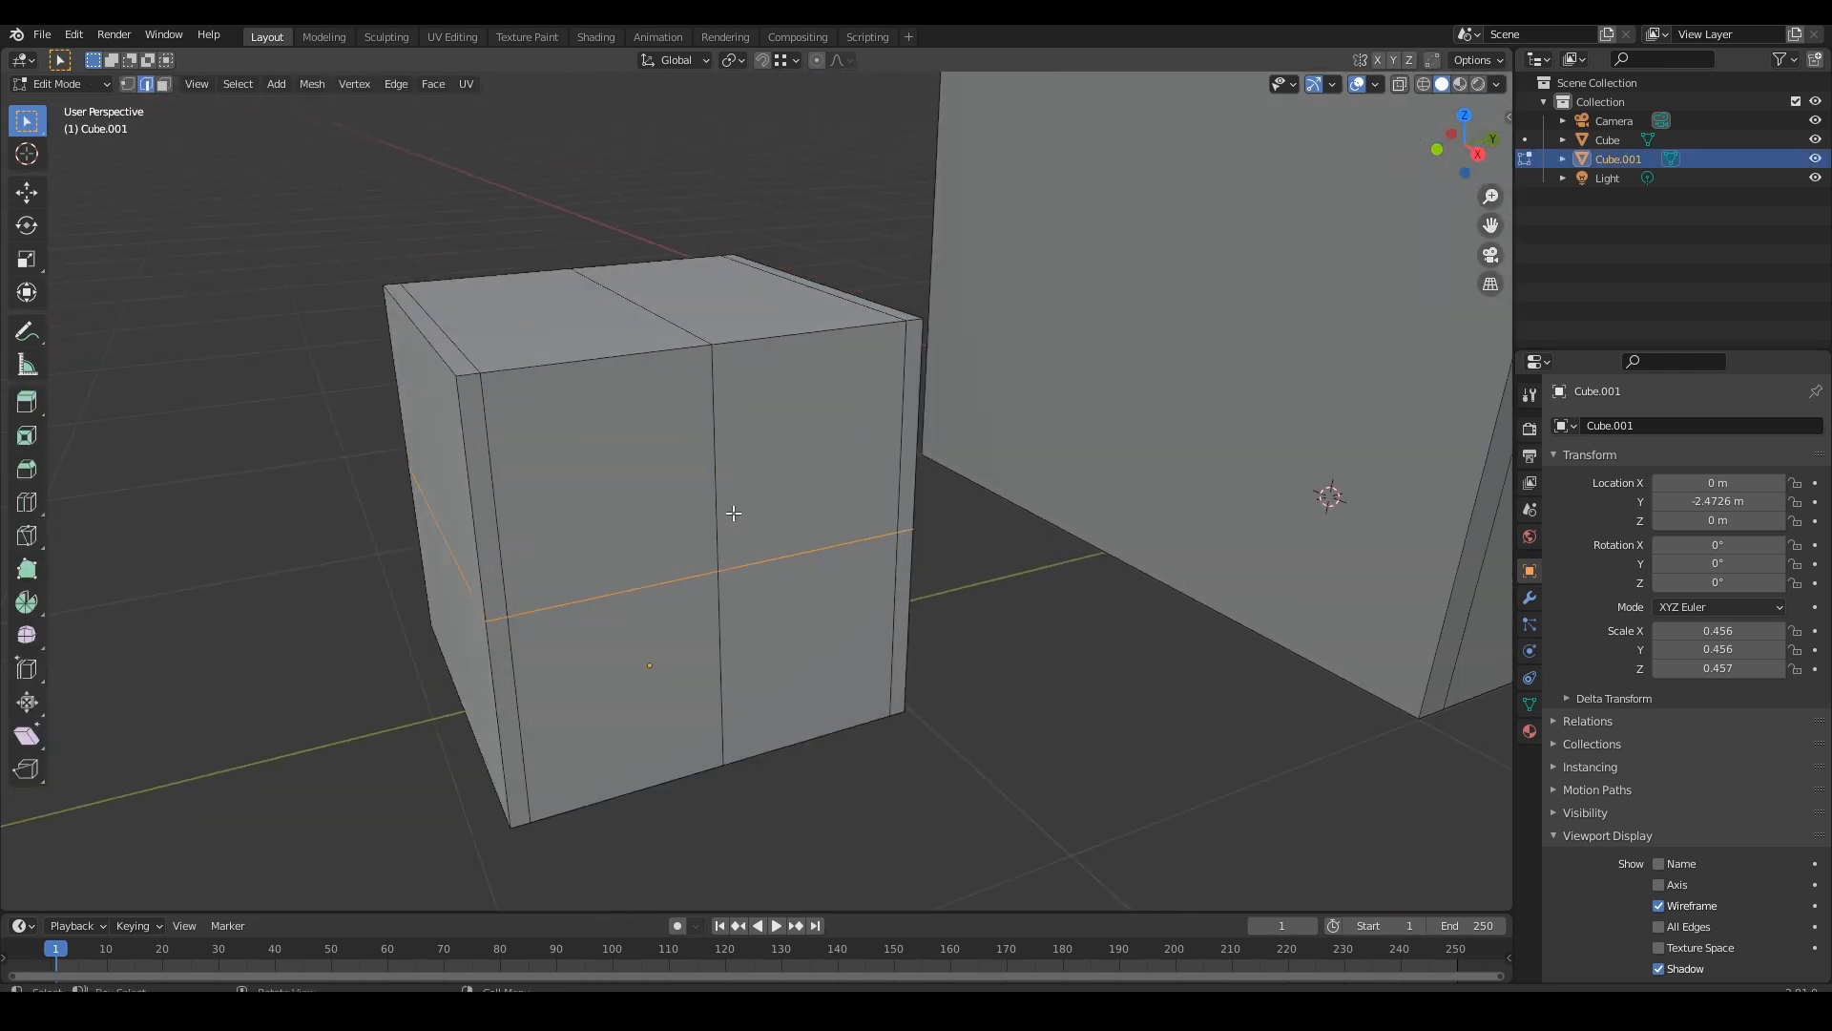
pyautogui.press('3')
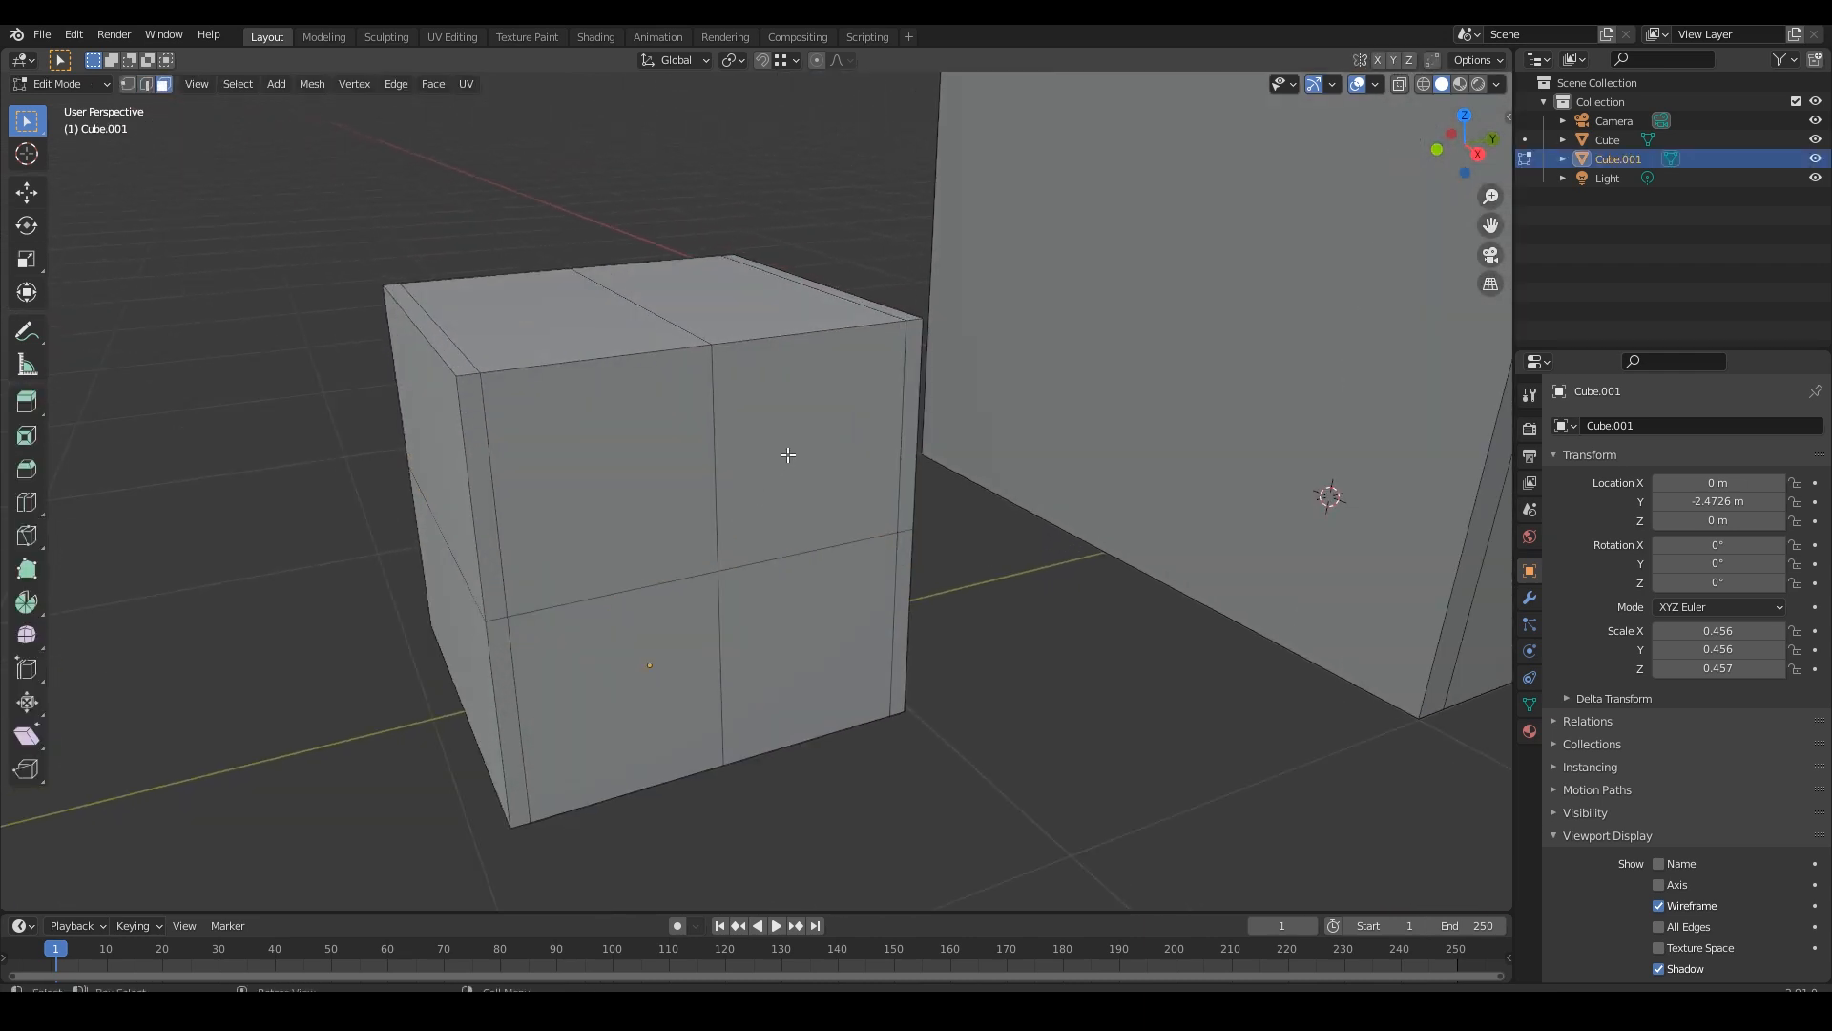
# Try to inset the small cube's four large front faces together as one region, with a thickness of about 0.24.
pyautogui.moveTo(787, 455); pyautogui.dragTo(633, 655)
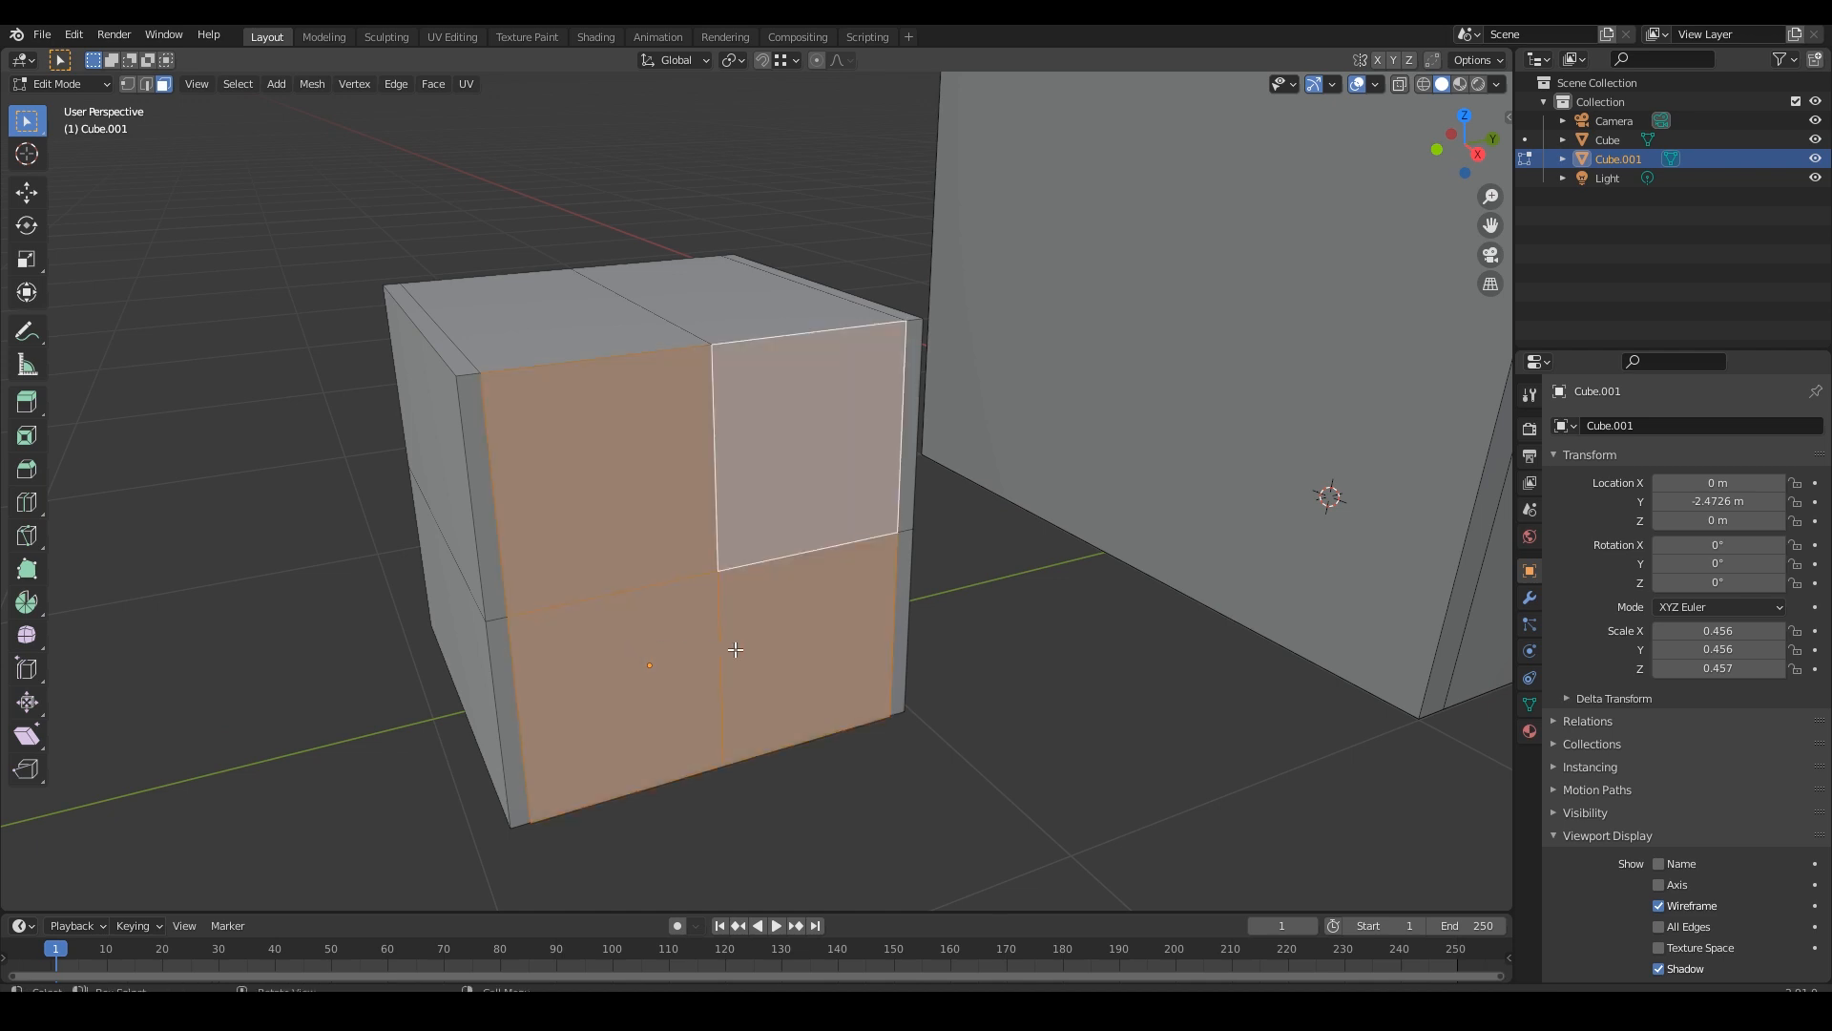
pyautogui.click(907, 817)
pyautogui.moveTo(761, 509); pyautogui.dragTo(704, 596)
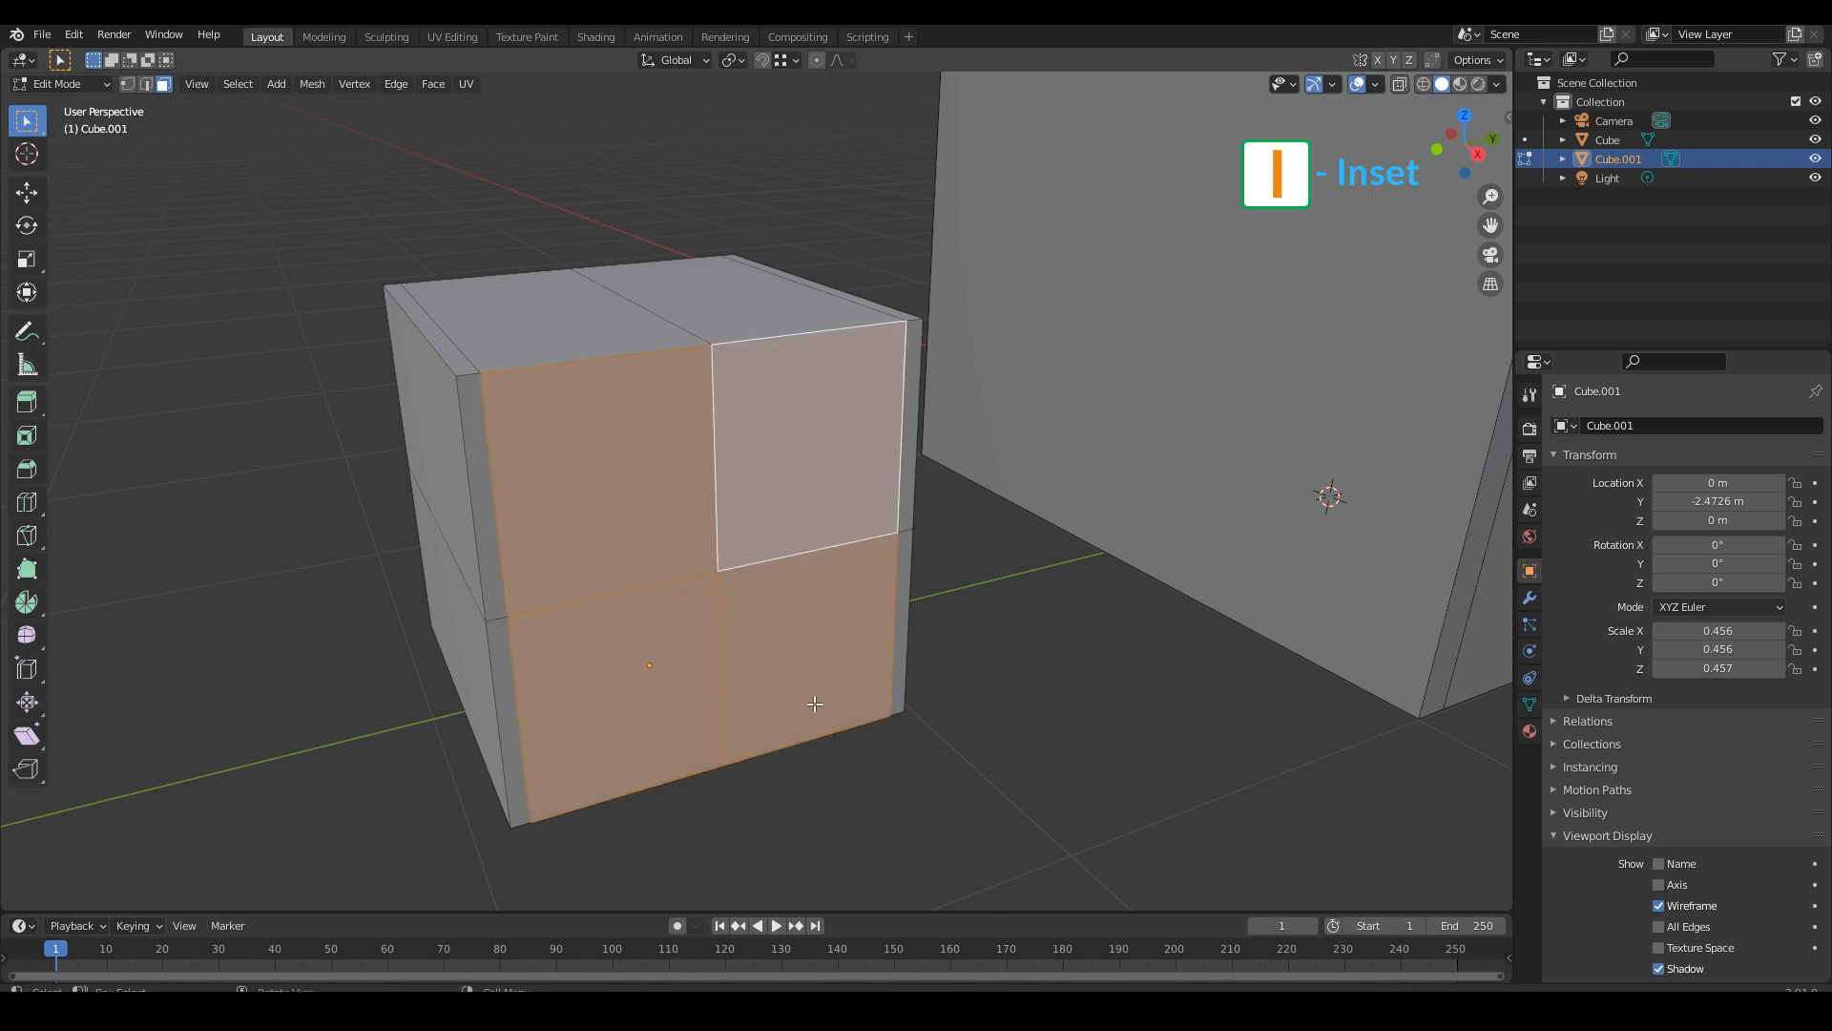
pyautogui.press('i')
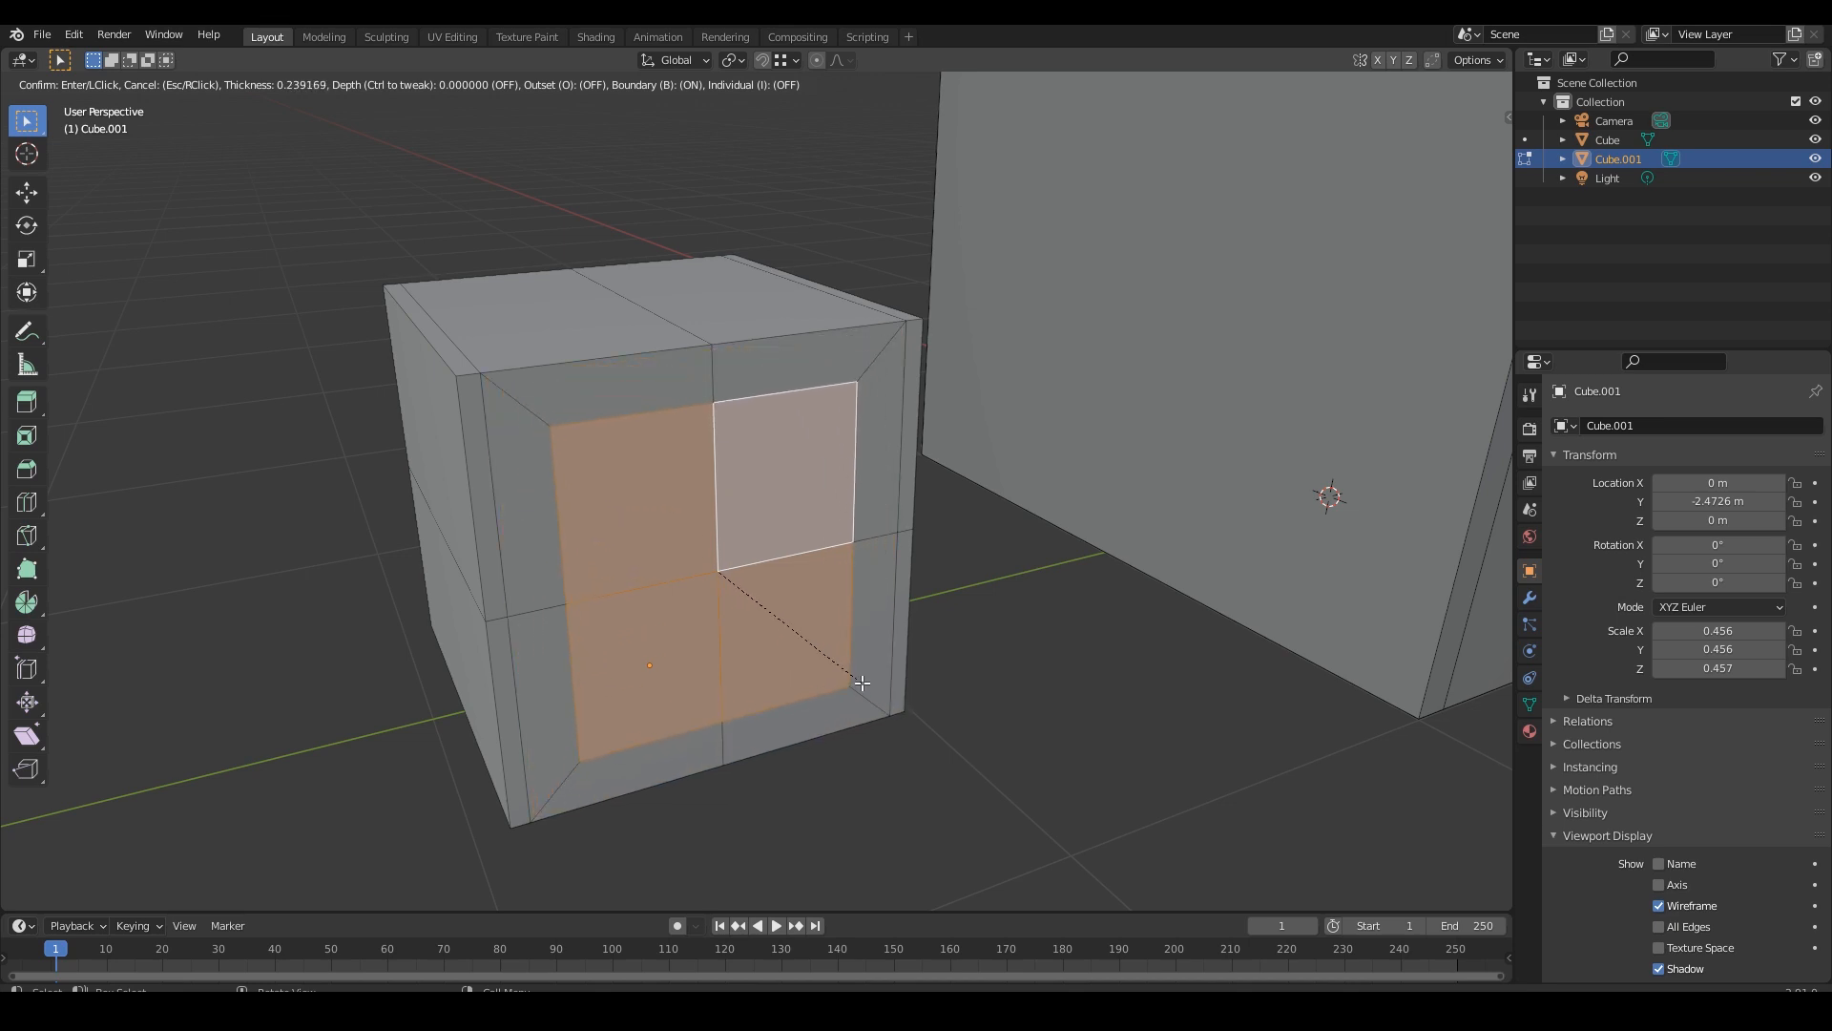
pyautogui.press('Escape')
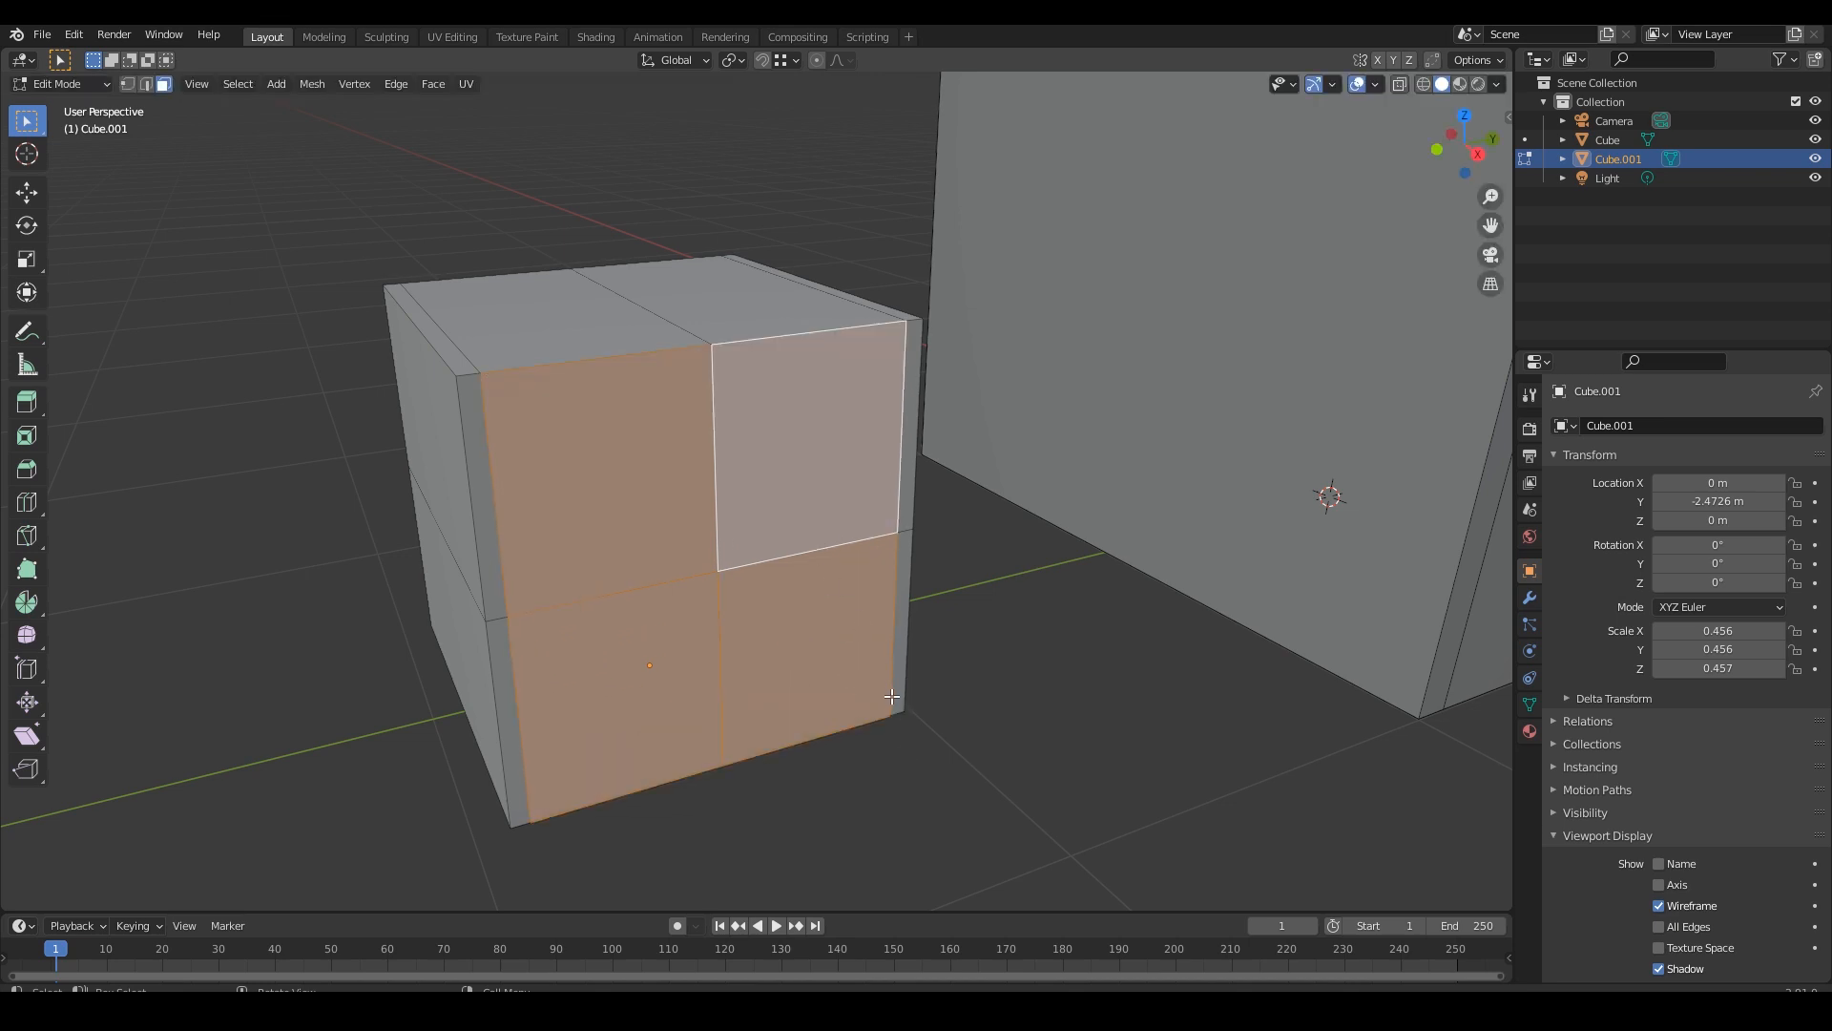
pyautogui.press('g')
pyautogui.press('Escape')
# Inset the small cube's two large upper front faces one at a time.
pyautogui.click(841, 506)
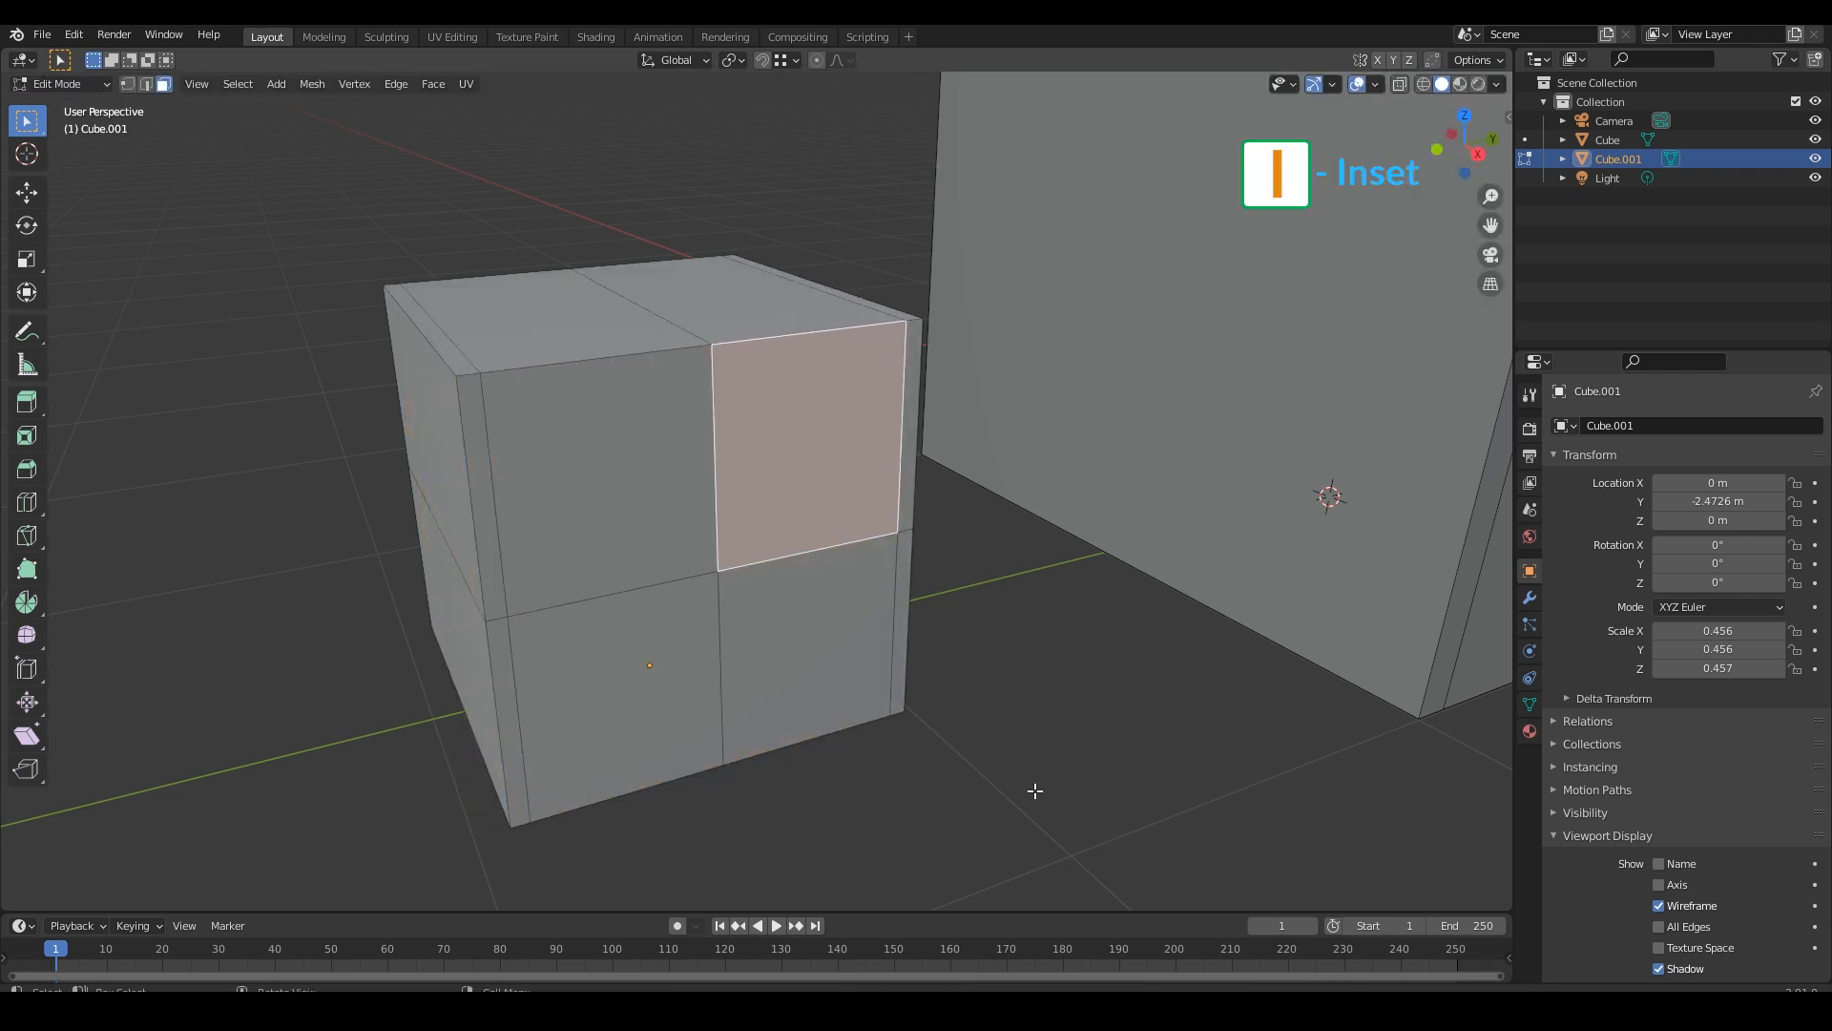
pyautogui.press('i')
pyautogui.click(1004, 754)
pyautogui.click(658, 549)
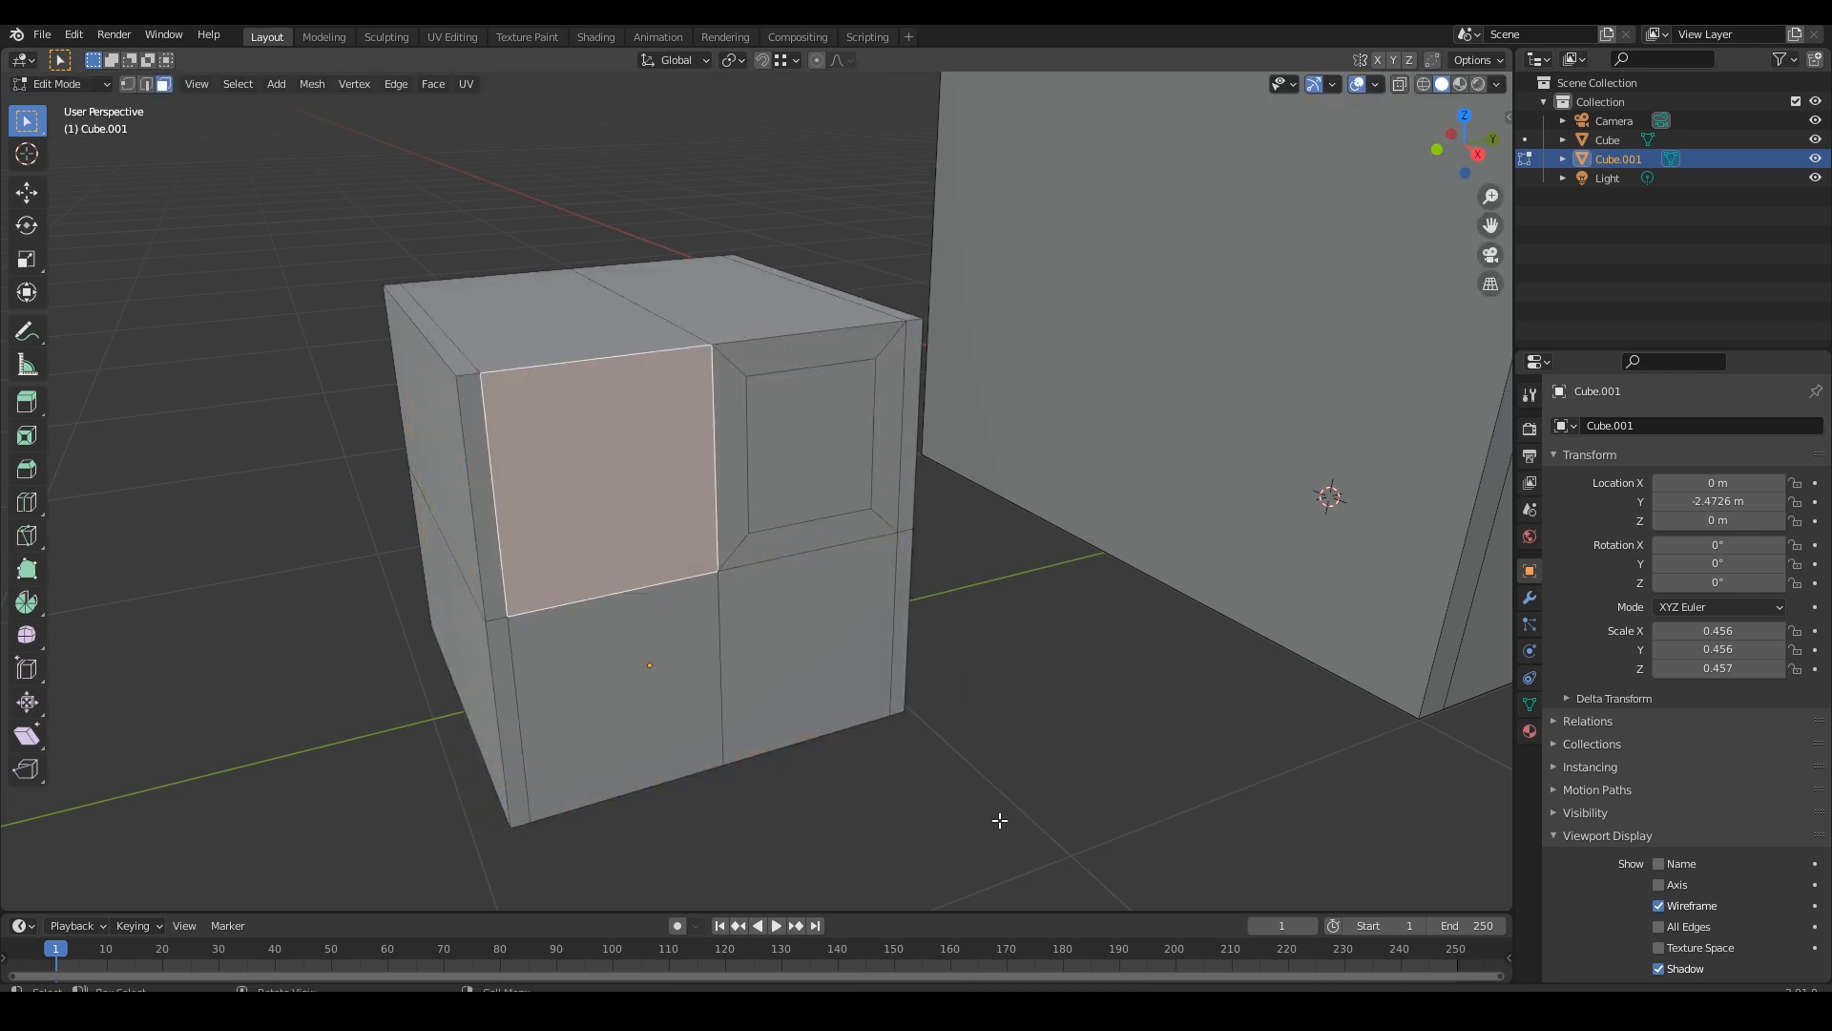
pyautogui.press('i')
pyautogui.click(986, 818)
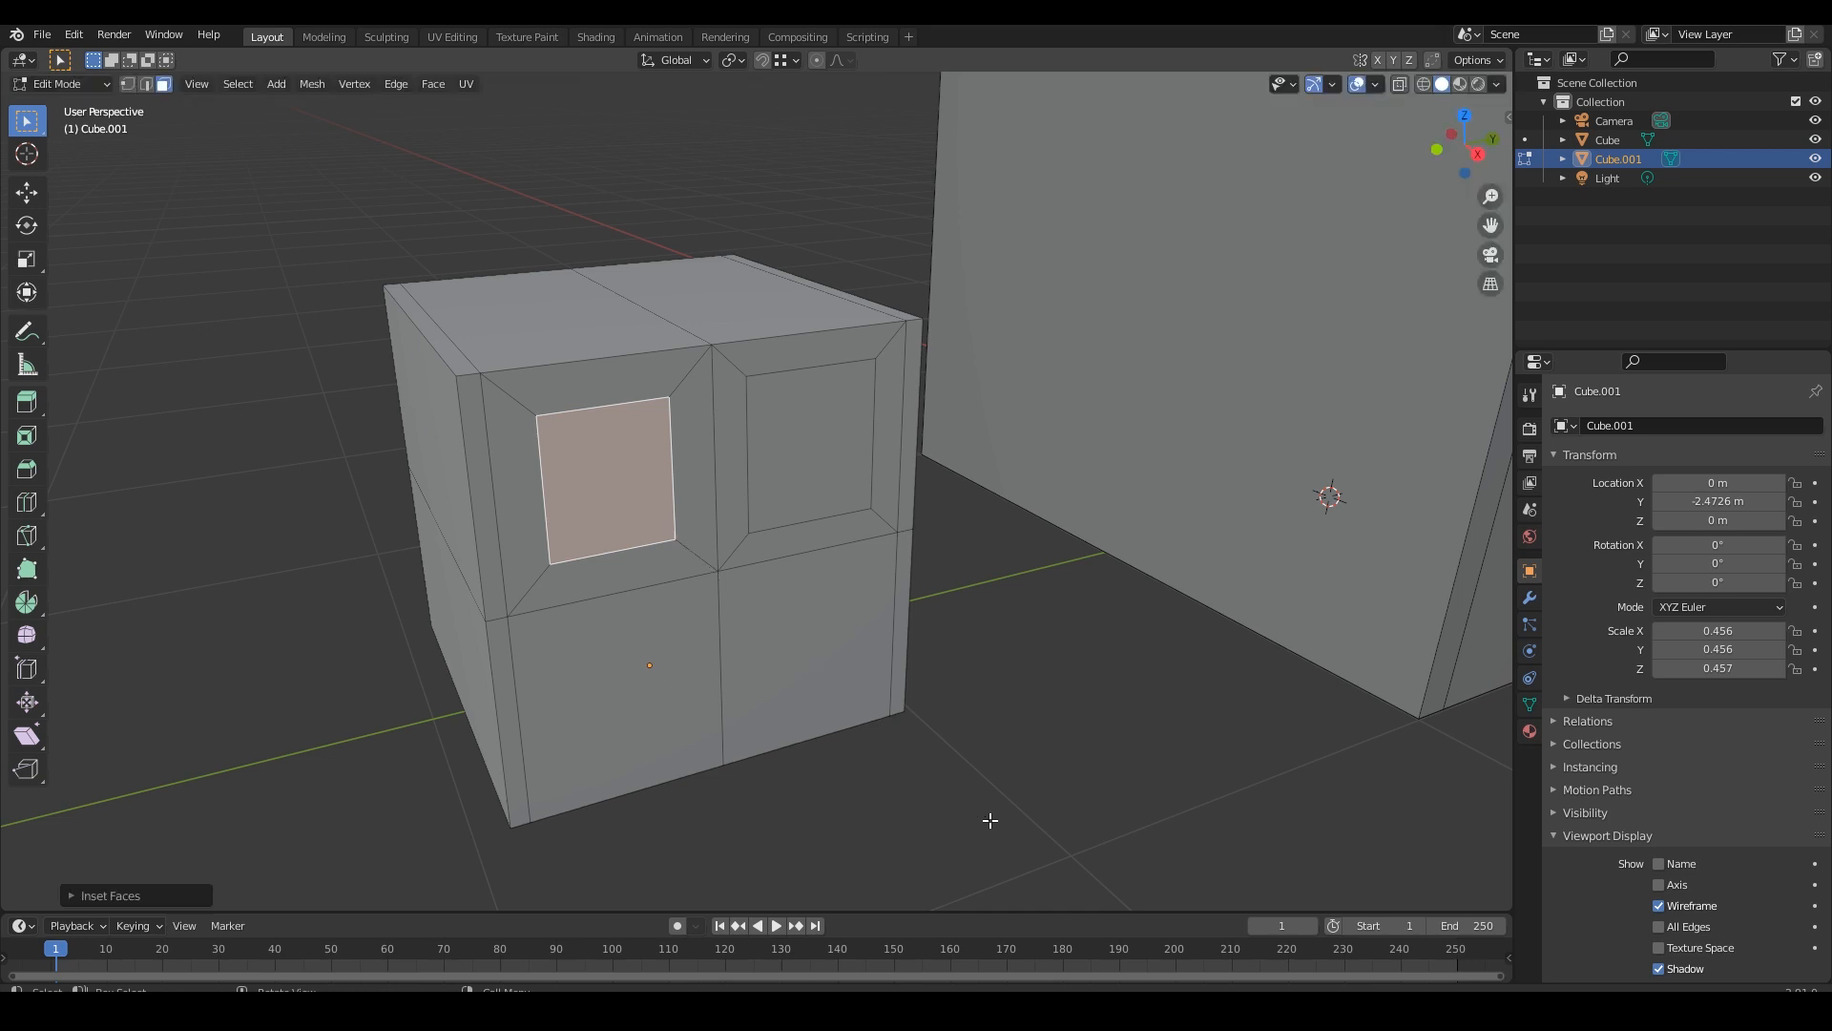
# Undo the separate insets on the two upper front faces.
pyautogui.hotkey('ctrl', 'z')
pyautogui.hotkey('ctrl', 'z')
pyautogui.hotkey('ctrl', 'z')
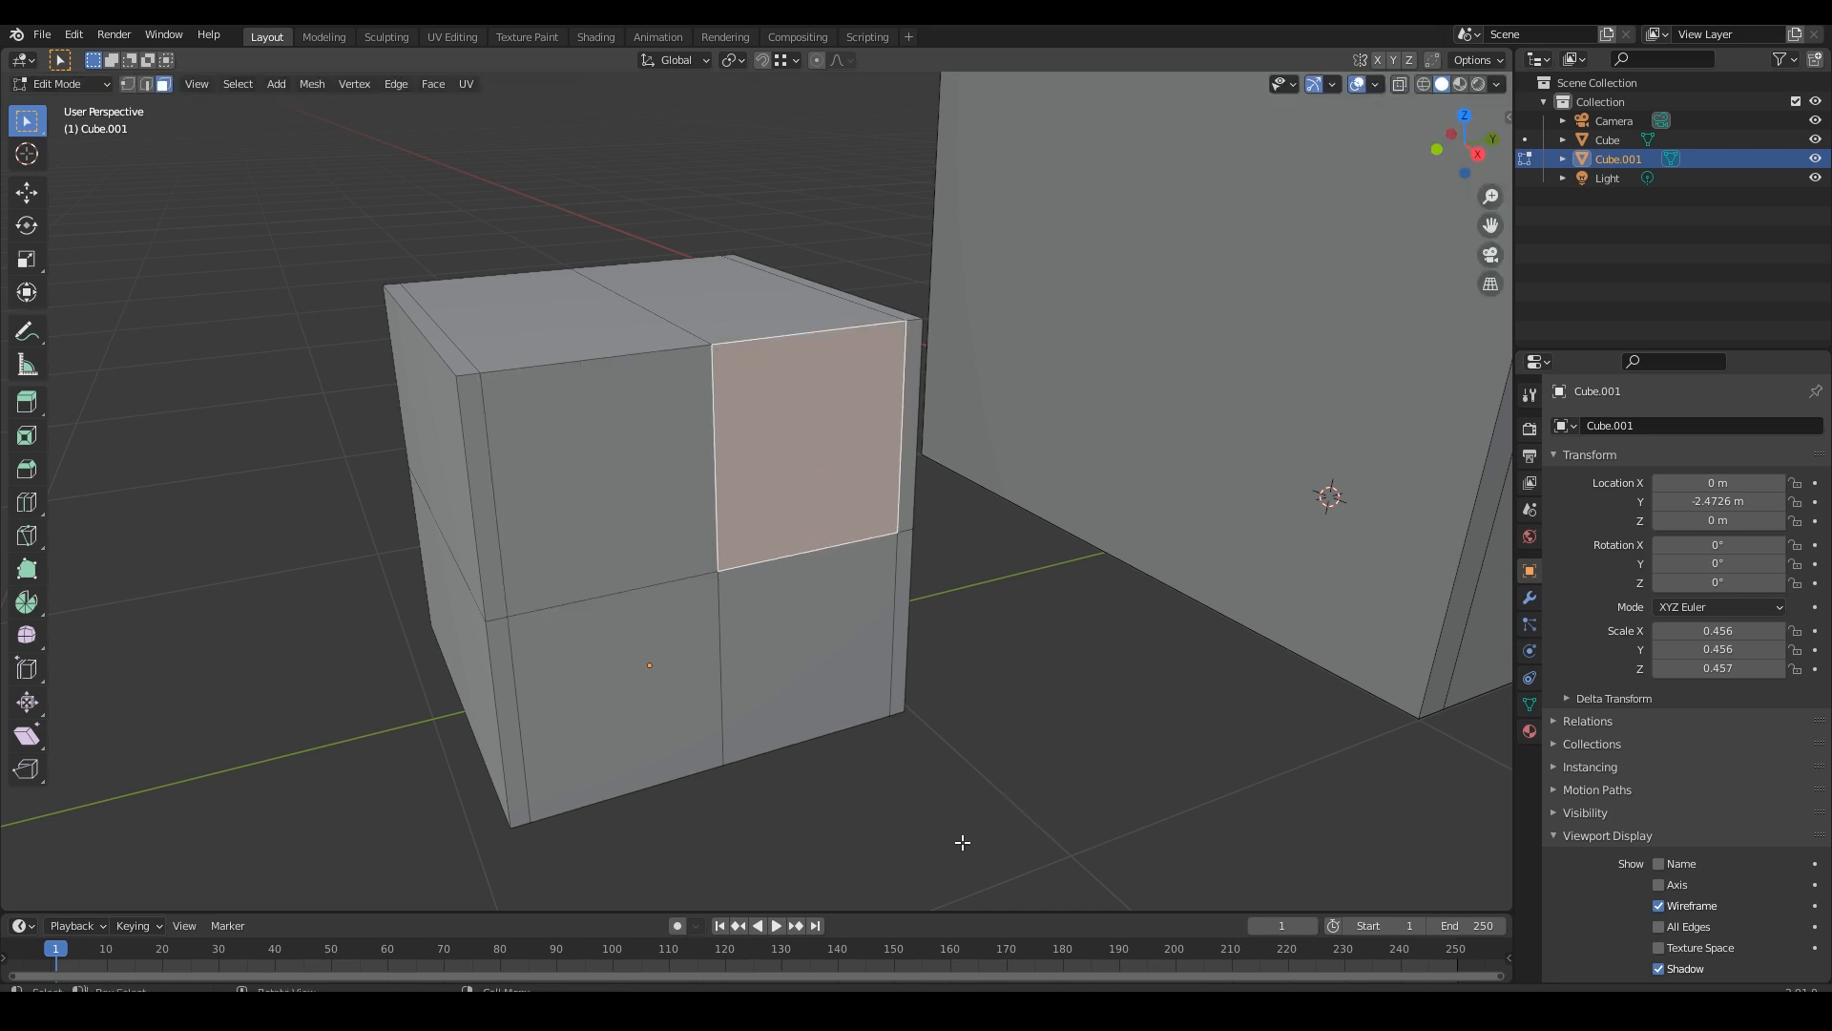
# Inset the small cube's four large front faces individually, with a thickness of about 0.08.
pyautogui.click(962, 843)
pyautogui.moveTo(778, 471); pyautogui.dragTo(655, 581)
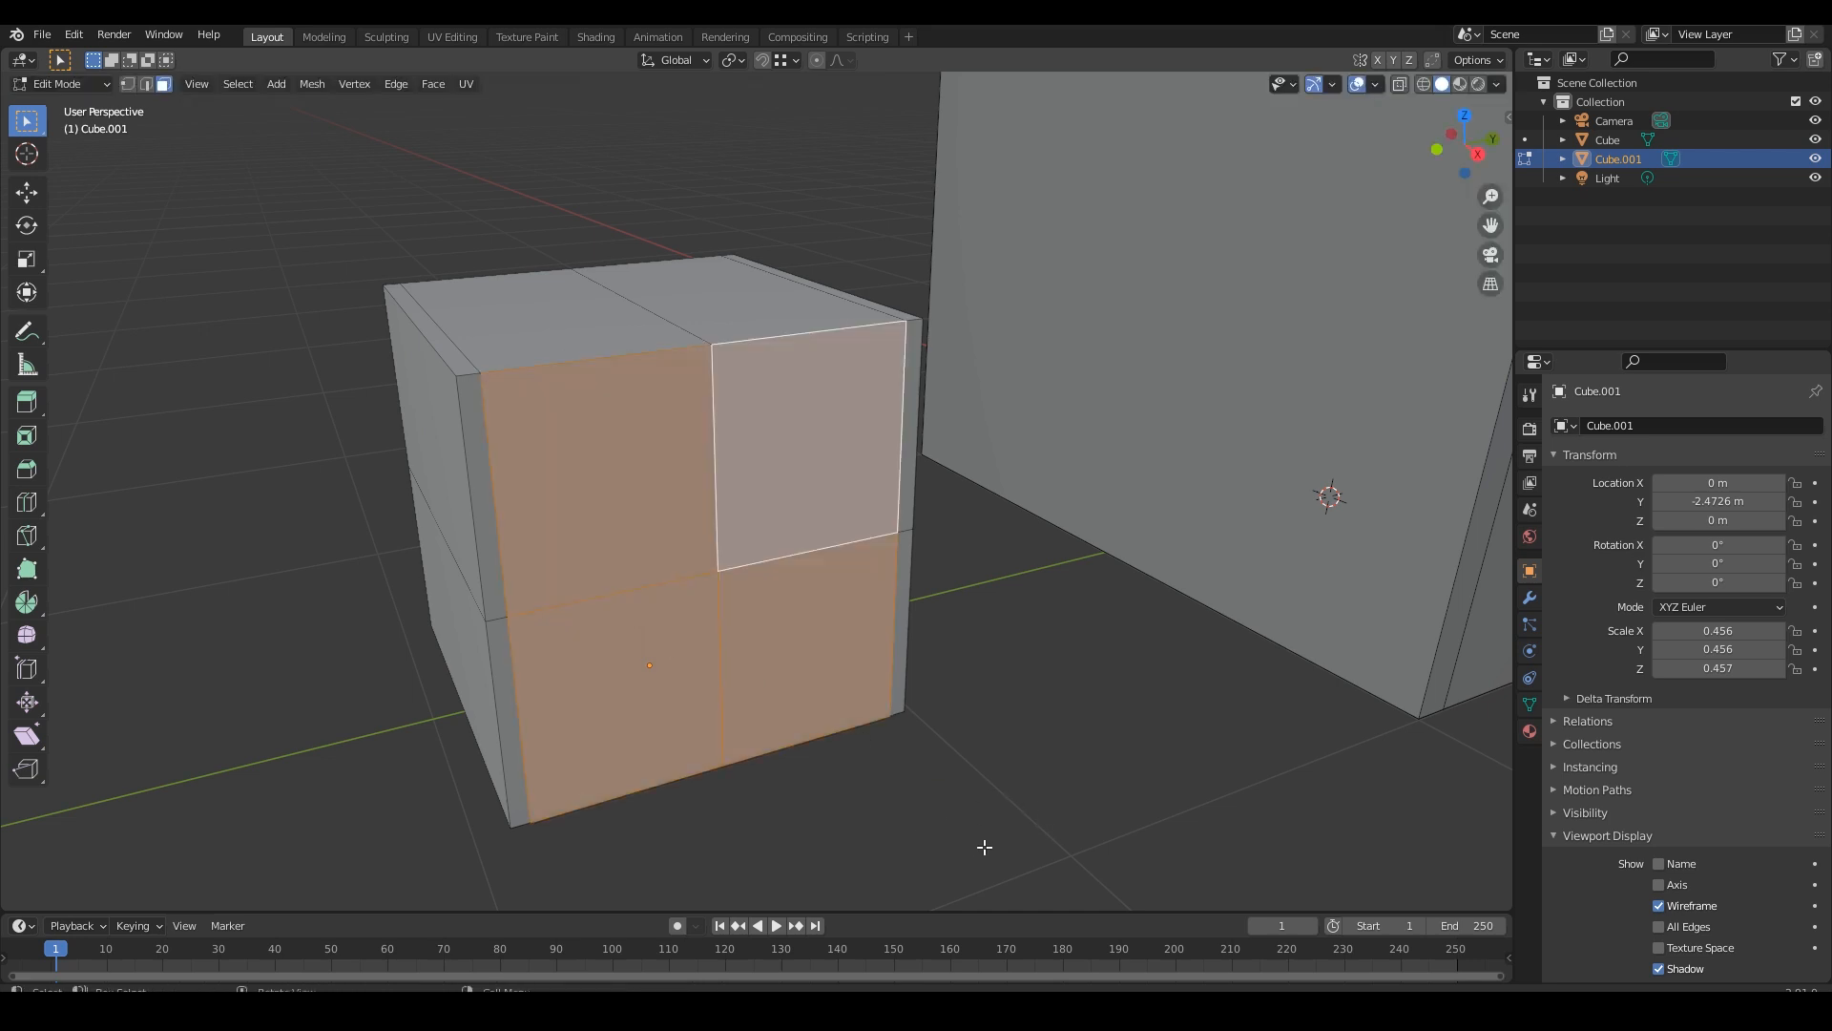
pyautogui.press('i')
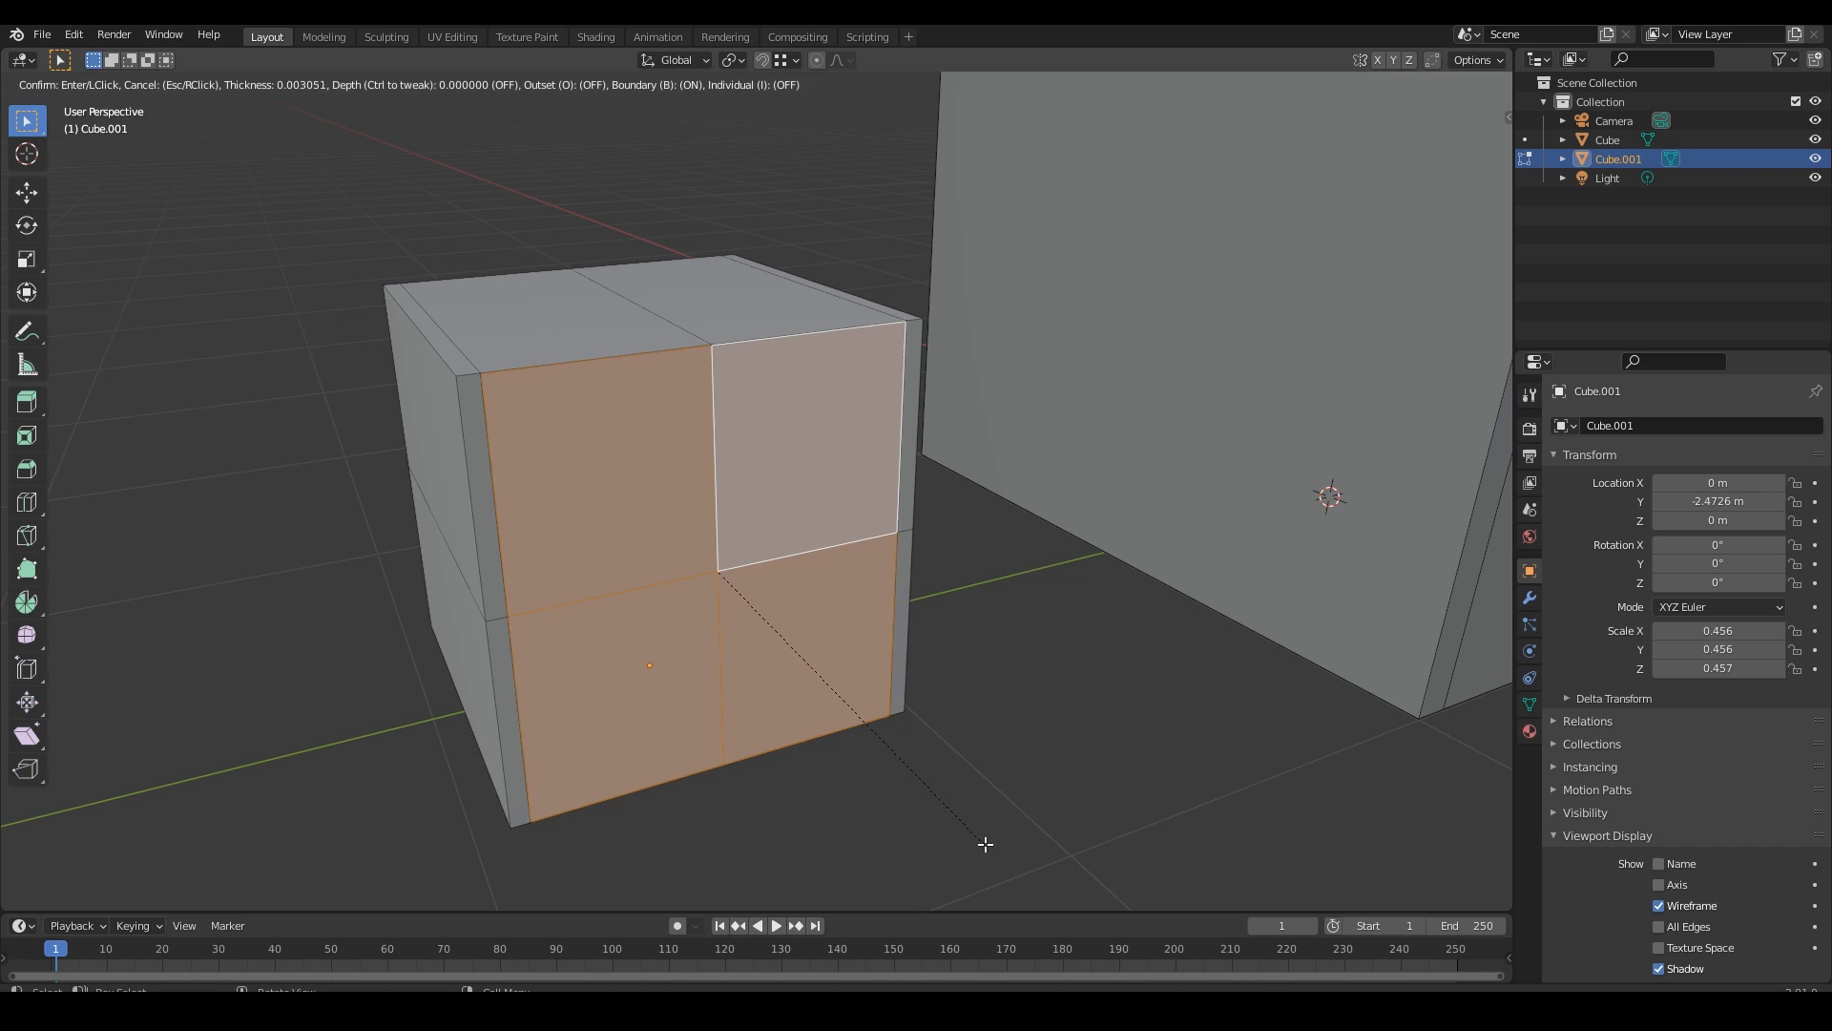
pyautogui.press('i')
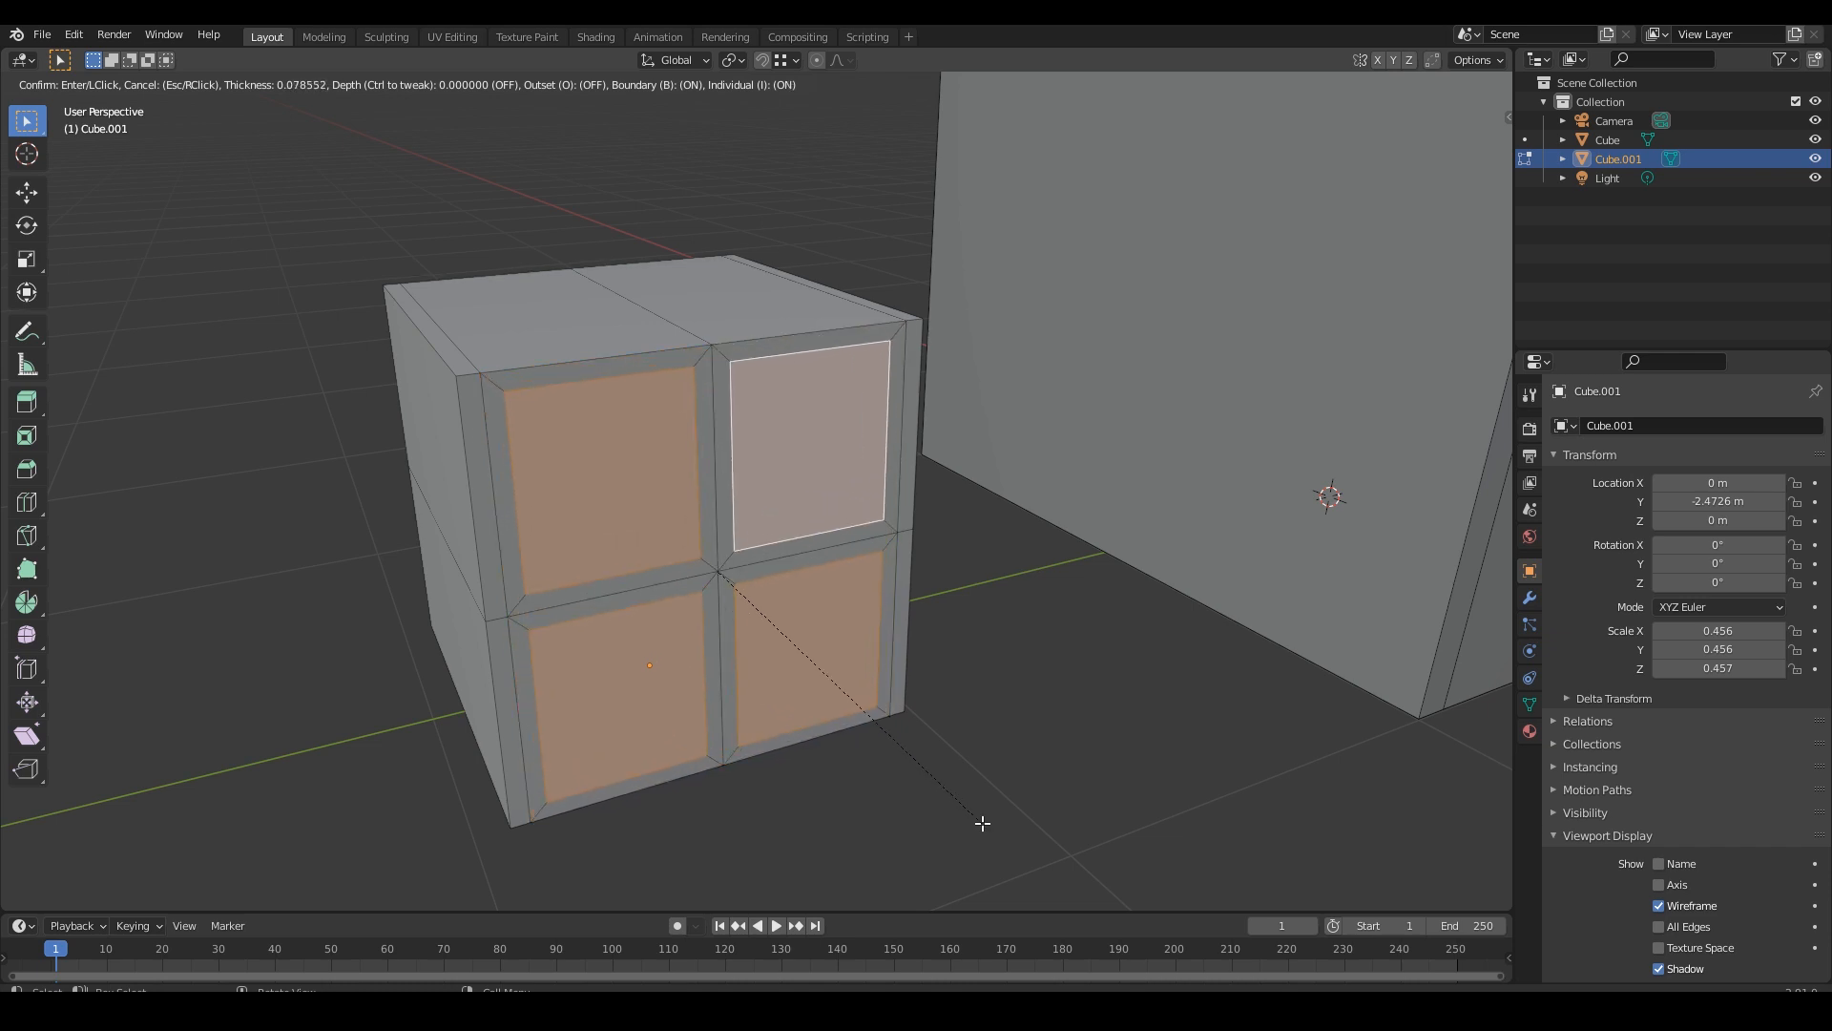
pyautogui.click(982, 821)
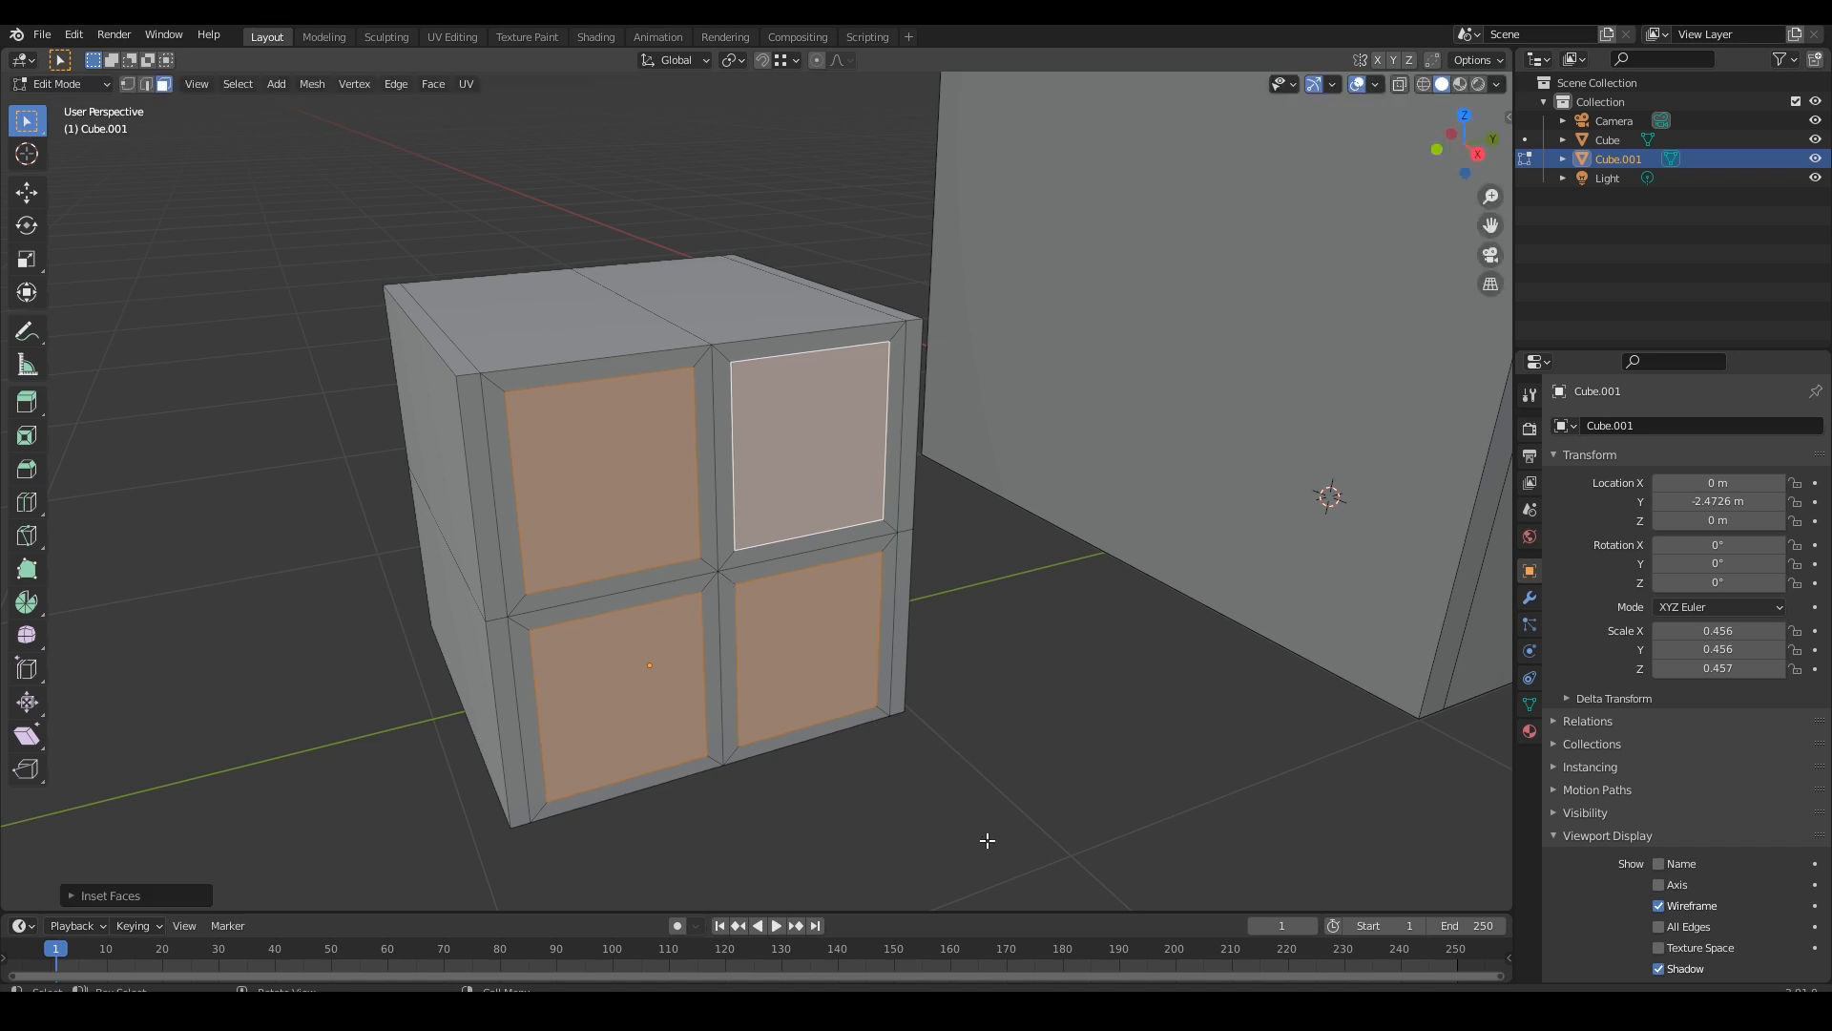
pyautogui.click(1047, 841)
# Try to inset one of the small cube's large top faces with a thickness of about 0.17.
pyautogui.scroll(-2, 1043, 721)
pyautogui.moveTo(848, 711); pyautogui.dragTo(908, 741, button='middle')
pyautogui.moveTo(752, 645); pyautogui.dragTo(790, 698, button='middle')
pyautogui.scroll(3, 790, 699)
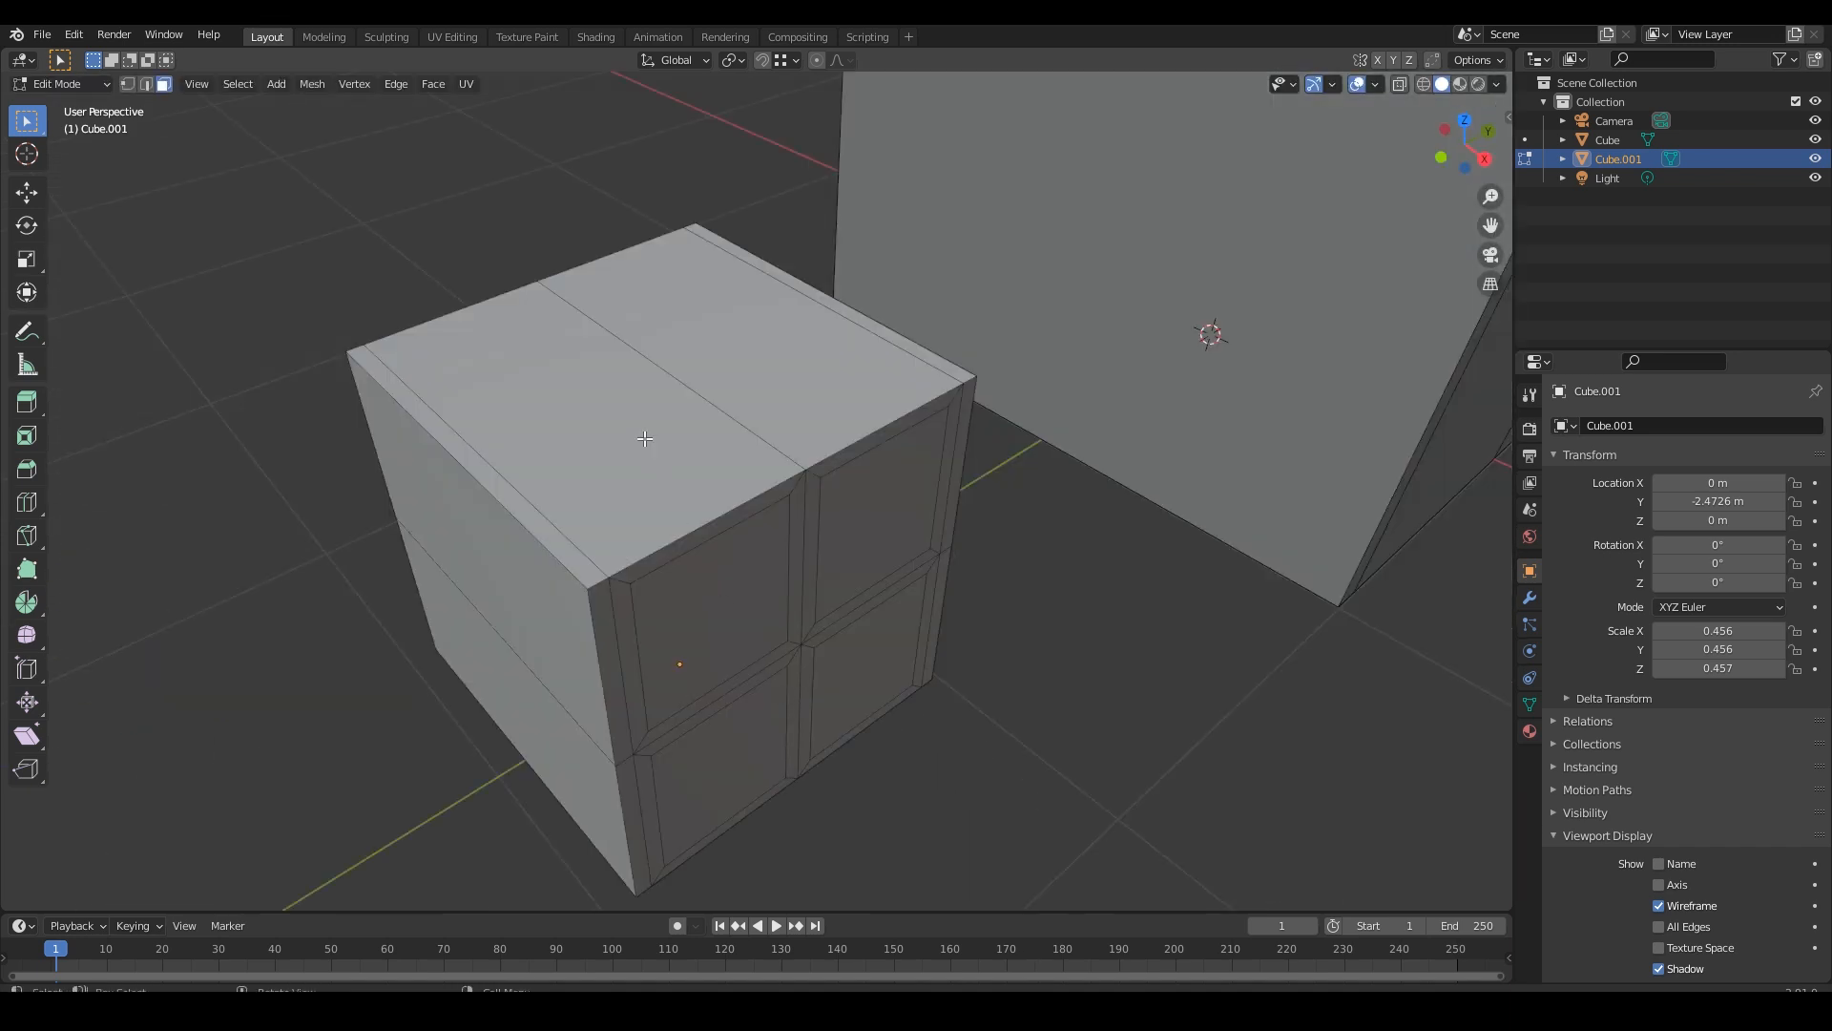
pyautogui.click(645, 438)
pyautogui.press('i')
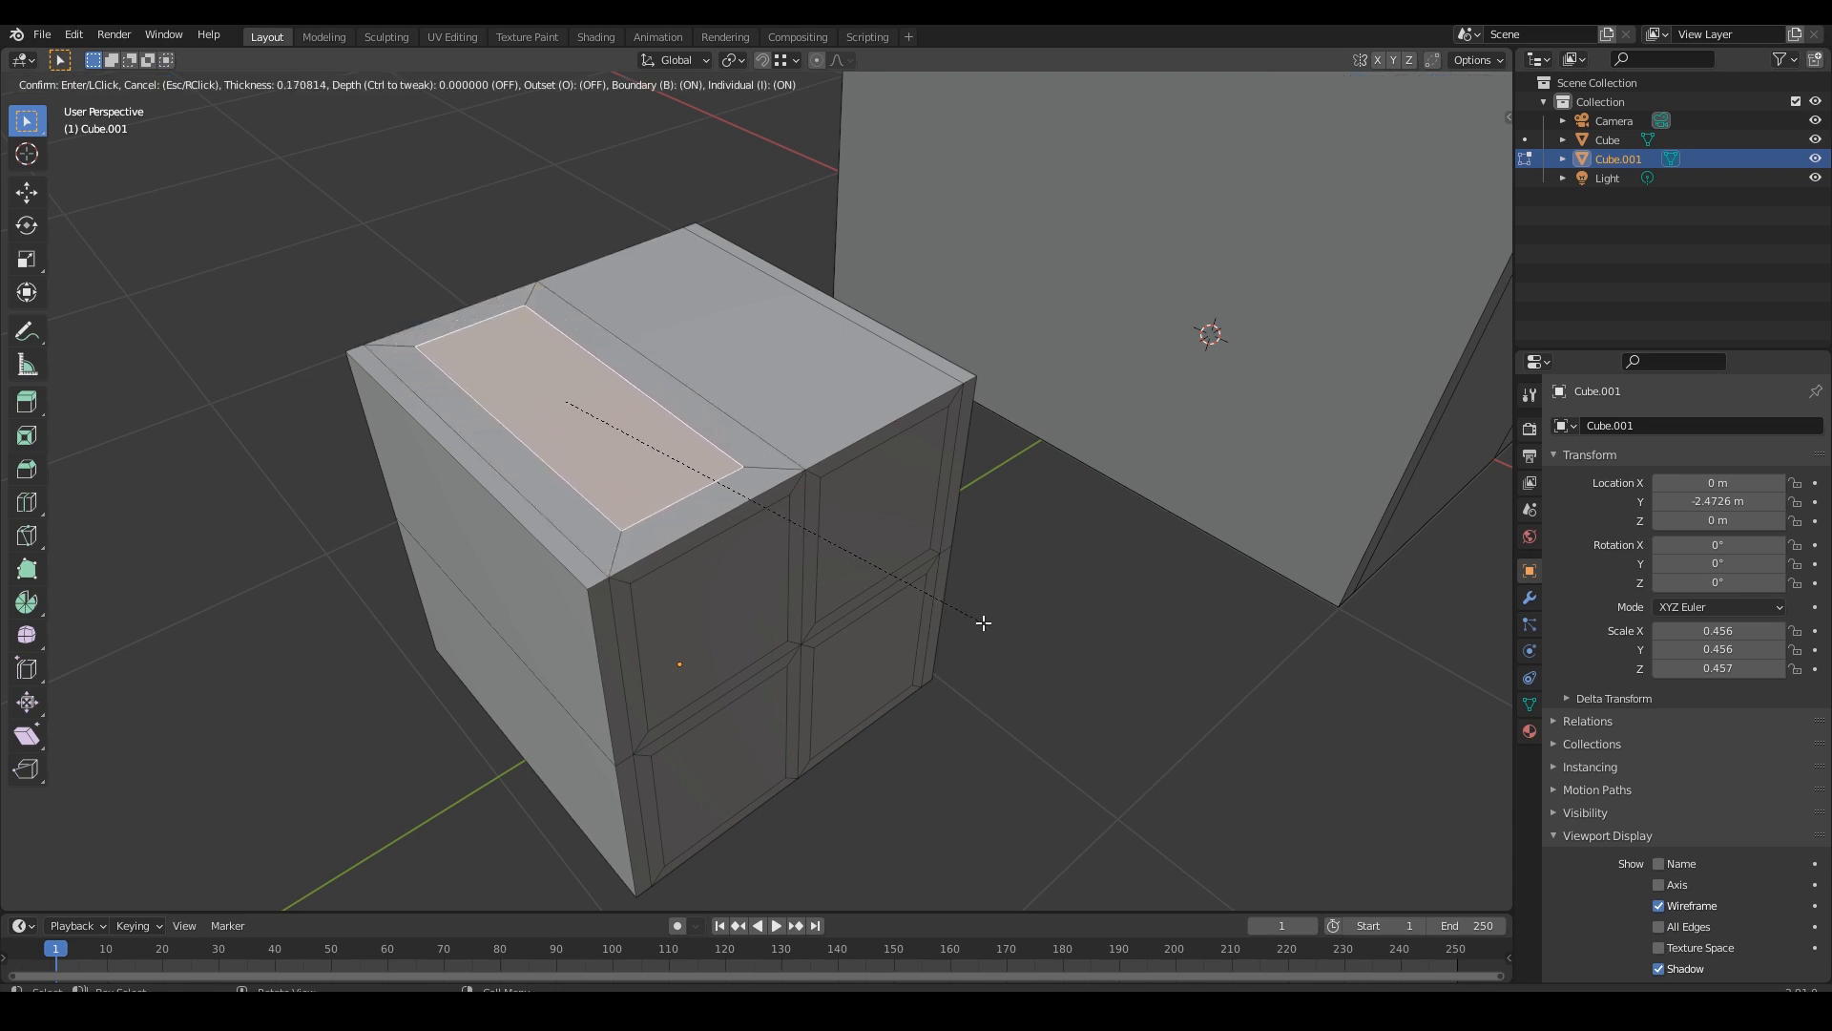
pyautogui.press('Escape')
# Repeat the last inset on each of the small cube's two large top faces.
pyautogui.moveTo(867, 626); pyautogui.dragTo(690, 527, button='middle')
pyautogui.moveTo(916, 628); pyautogui.dragTo(966, 661, button='middle')
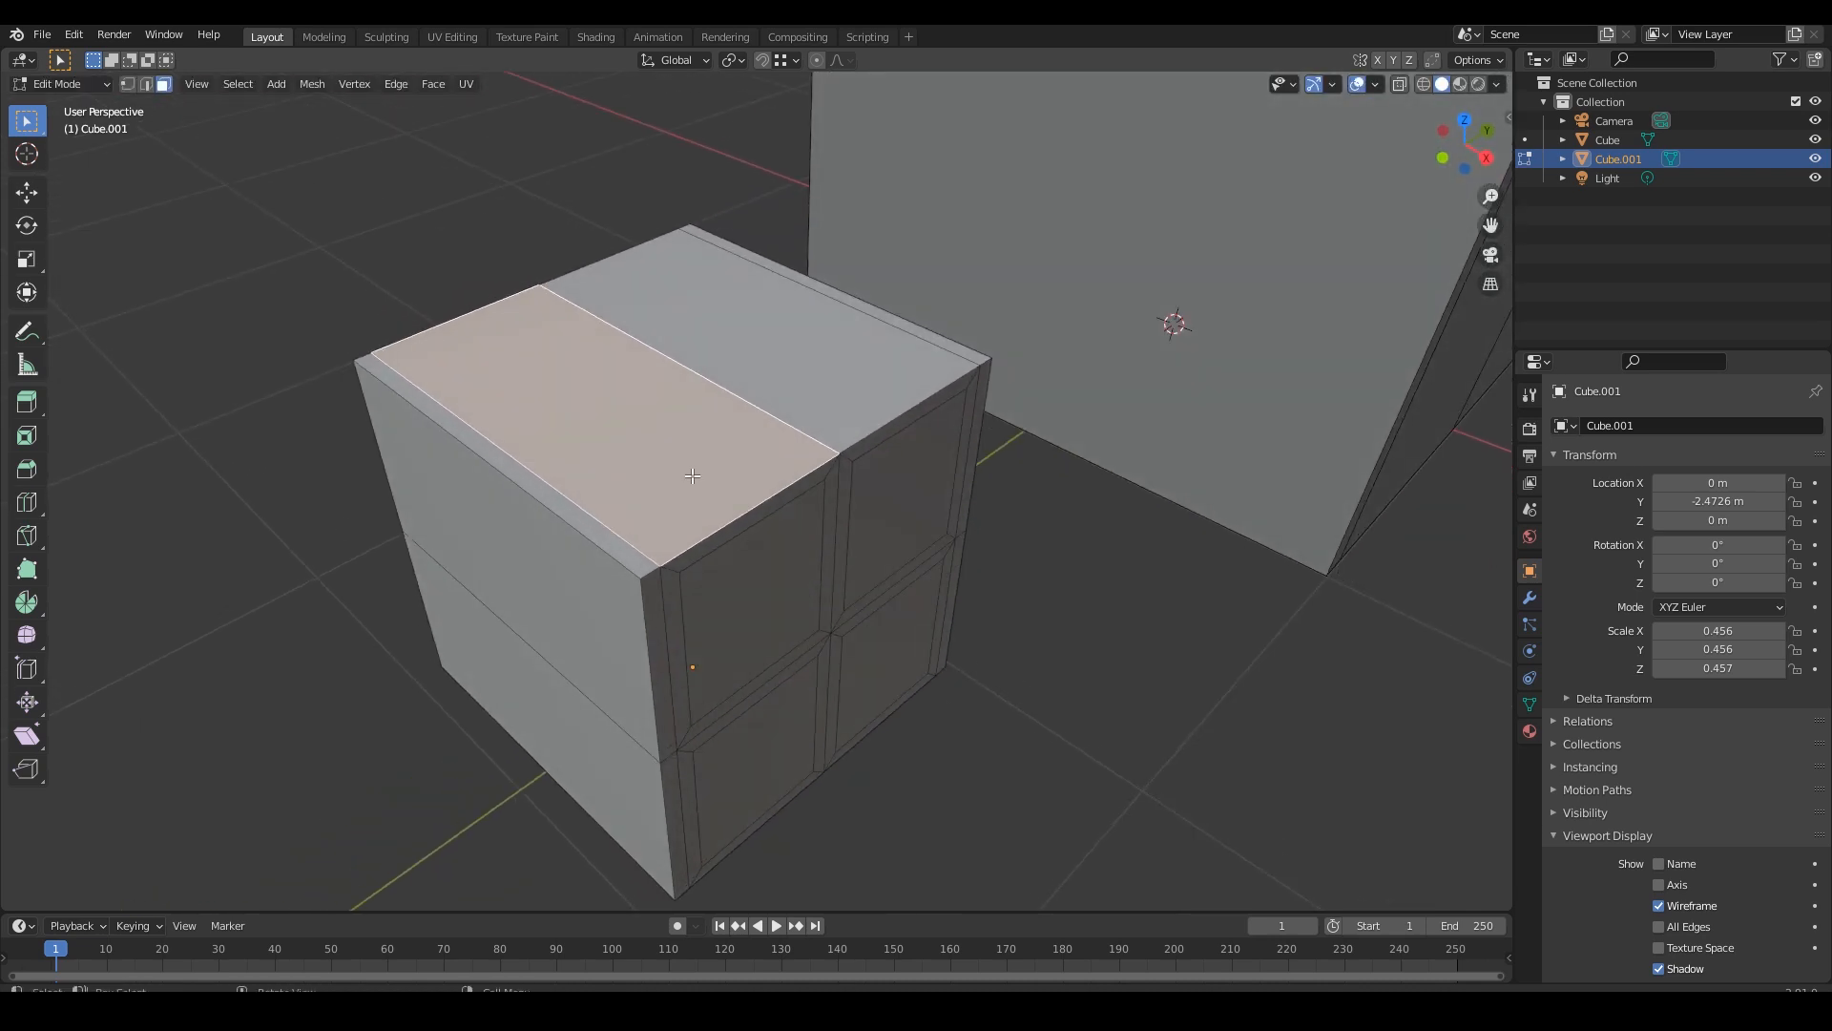
pyautogui.hotkey('shift', 'r')
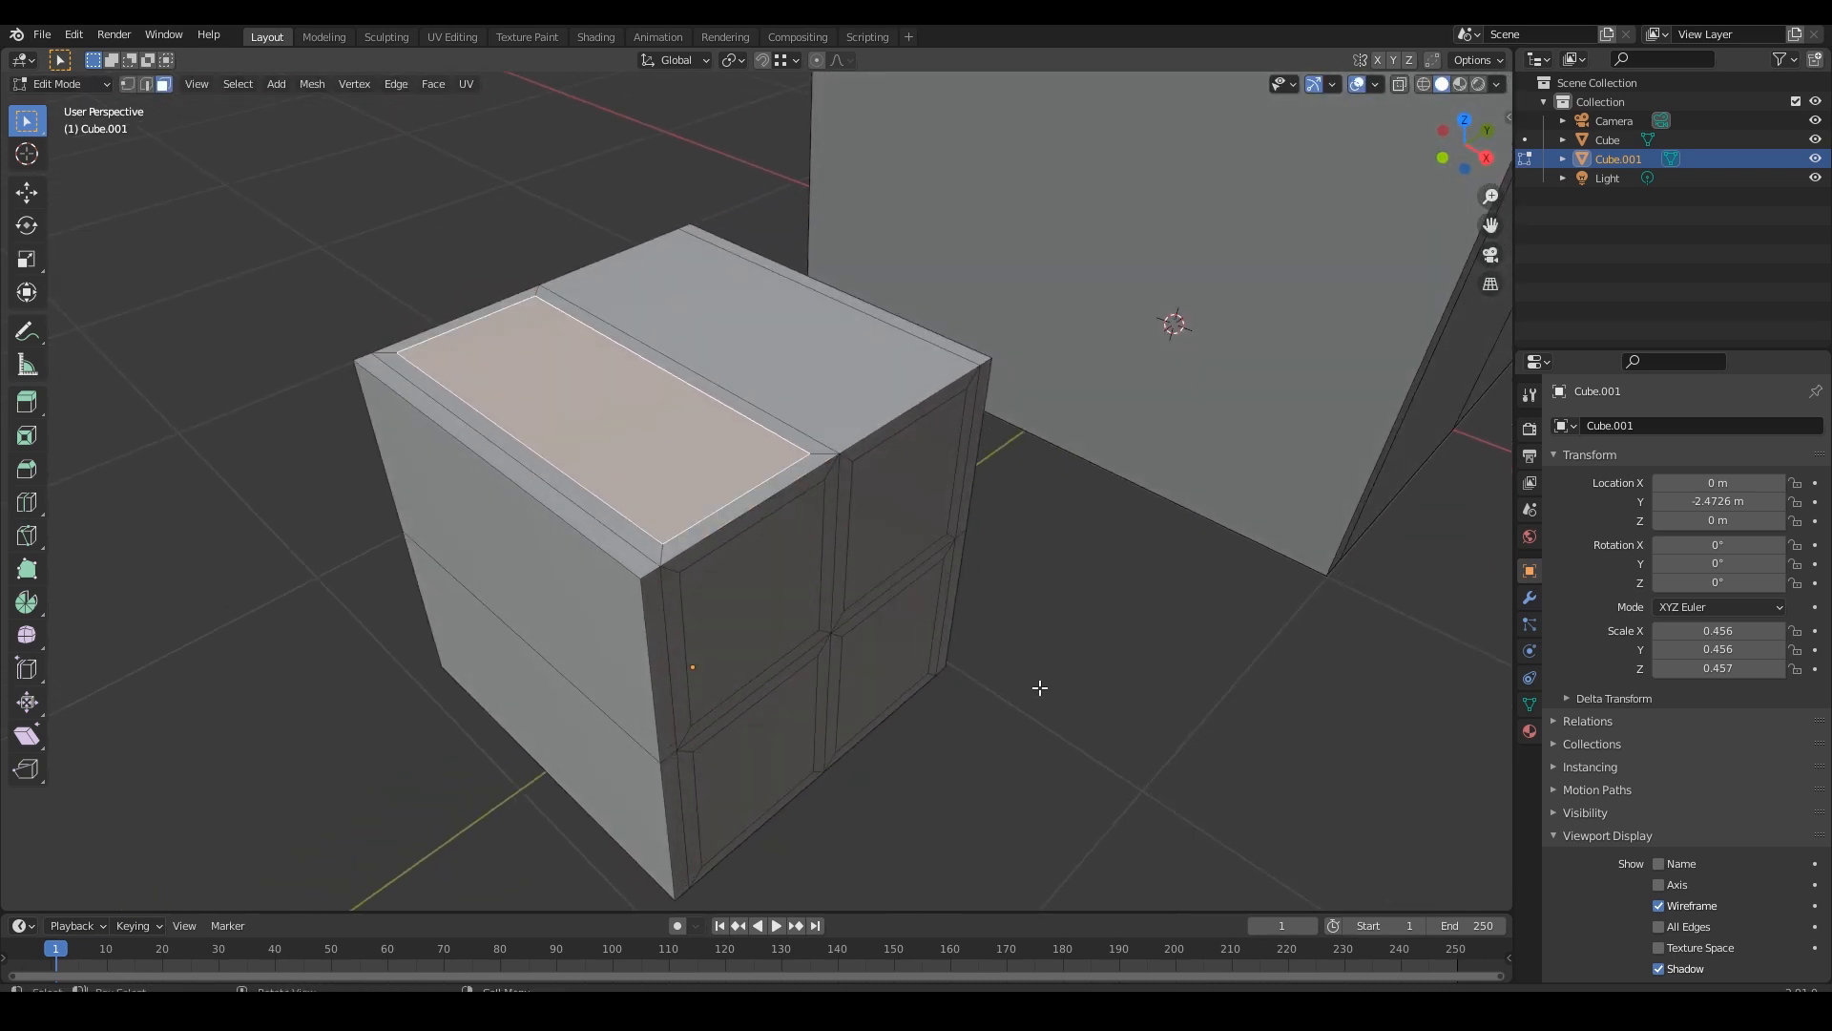
pyautogui.click(1126, 763)
pyautogui.moveTo(1040, 672); pyautogui.dragTo(1009, 686, button='middle')
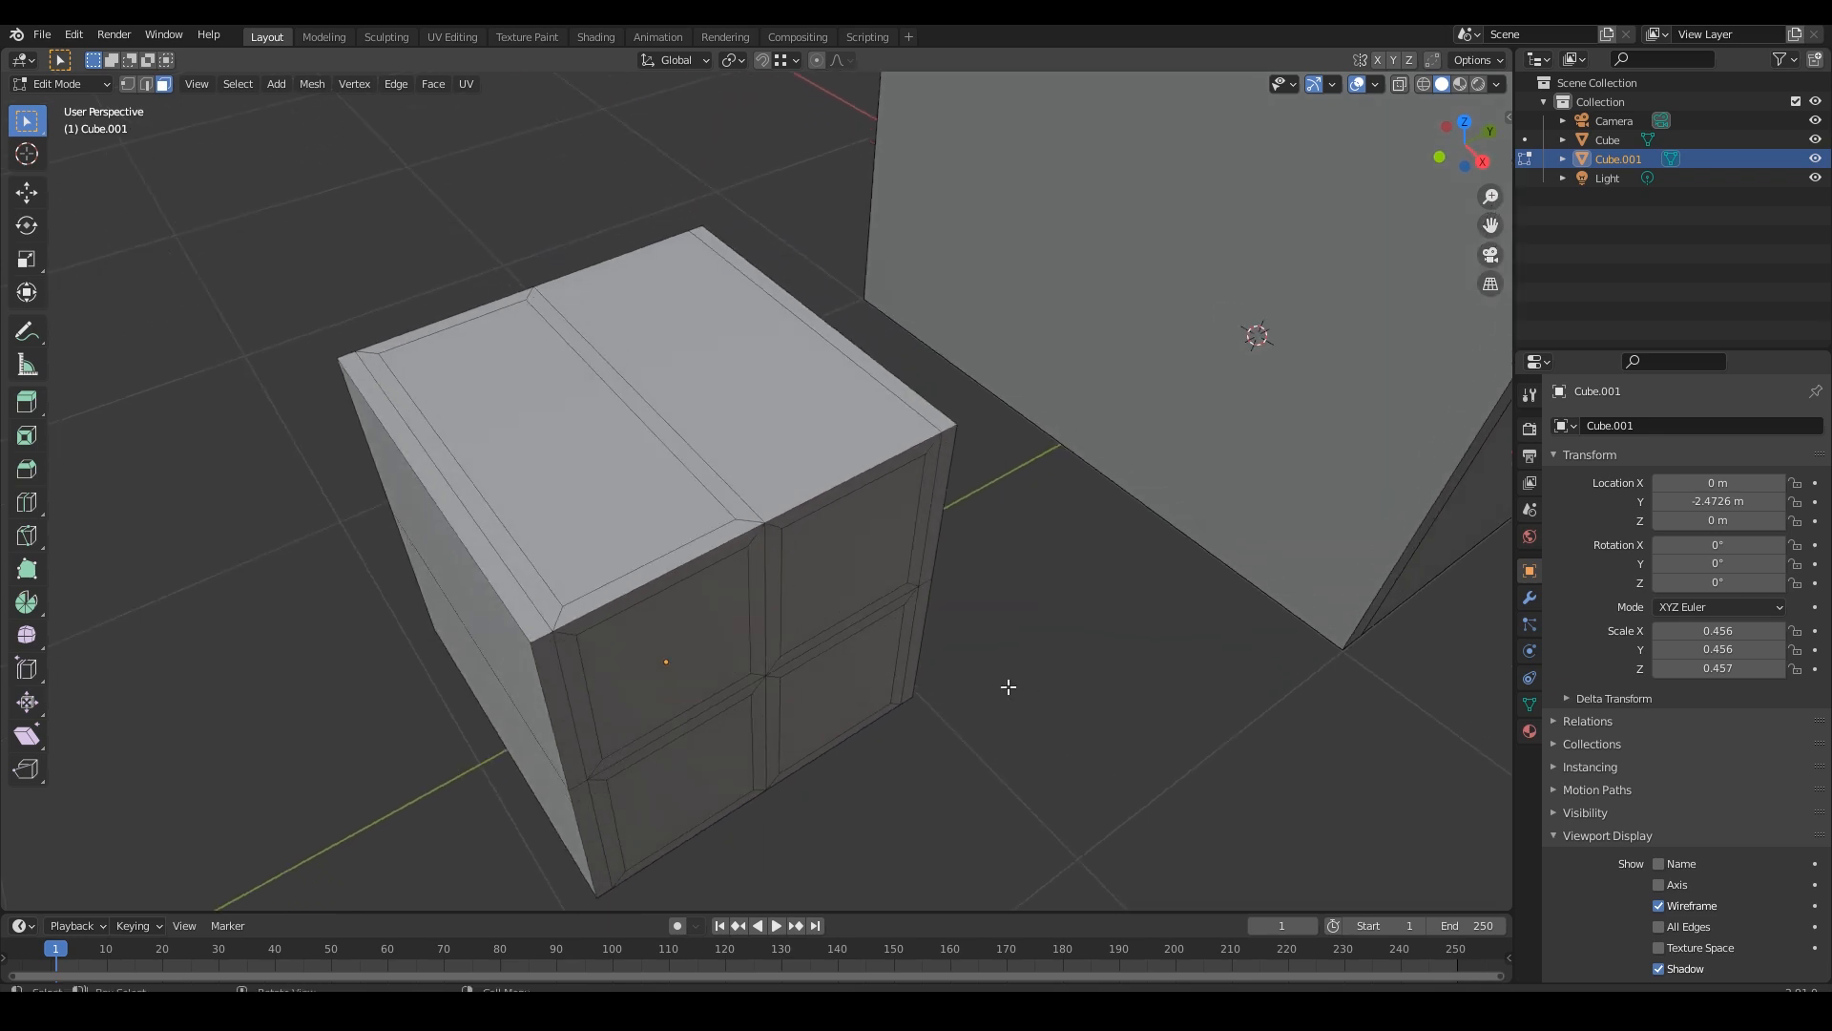
pyautogui.click(801, 429)
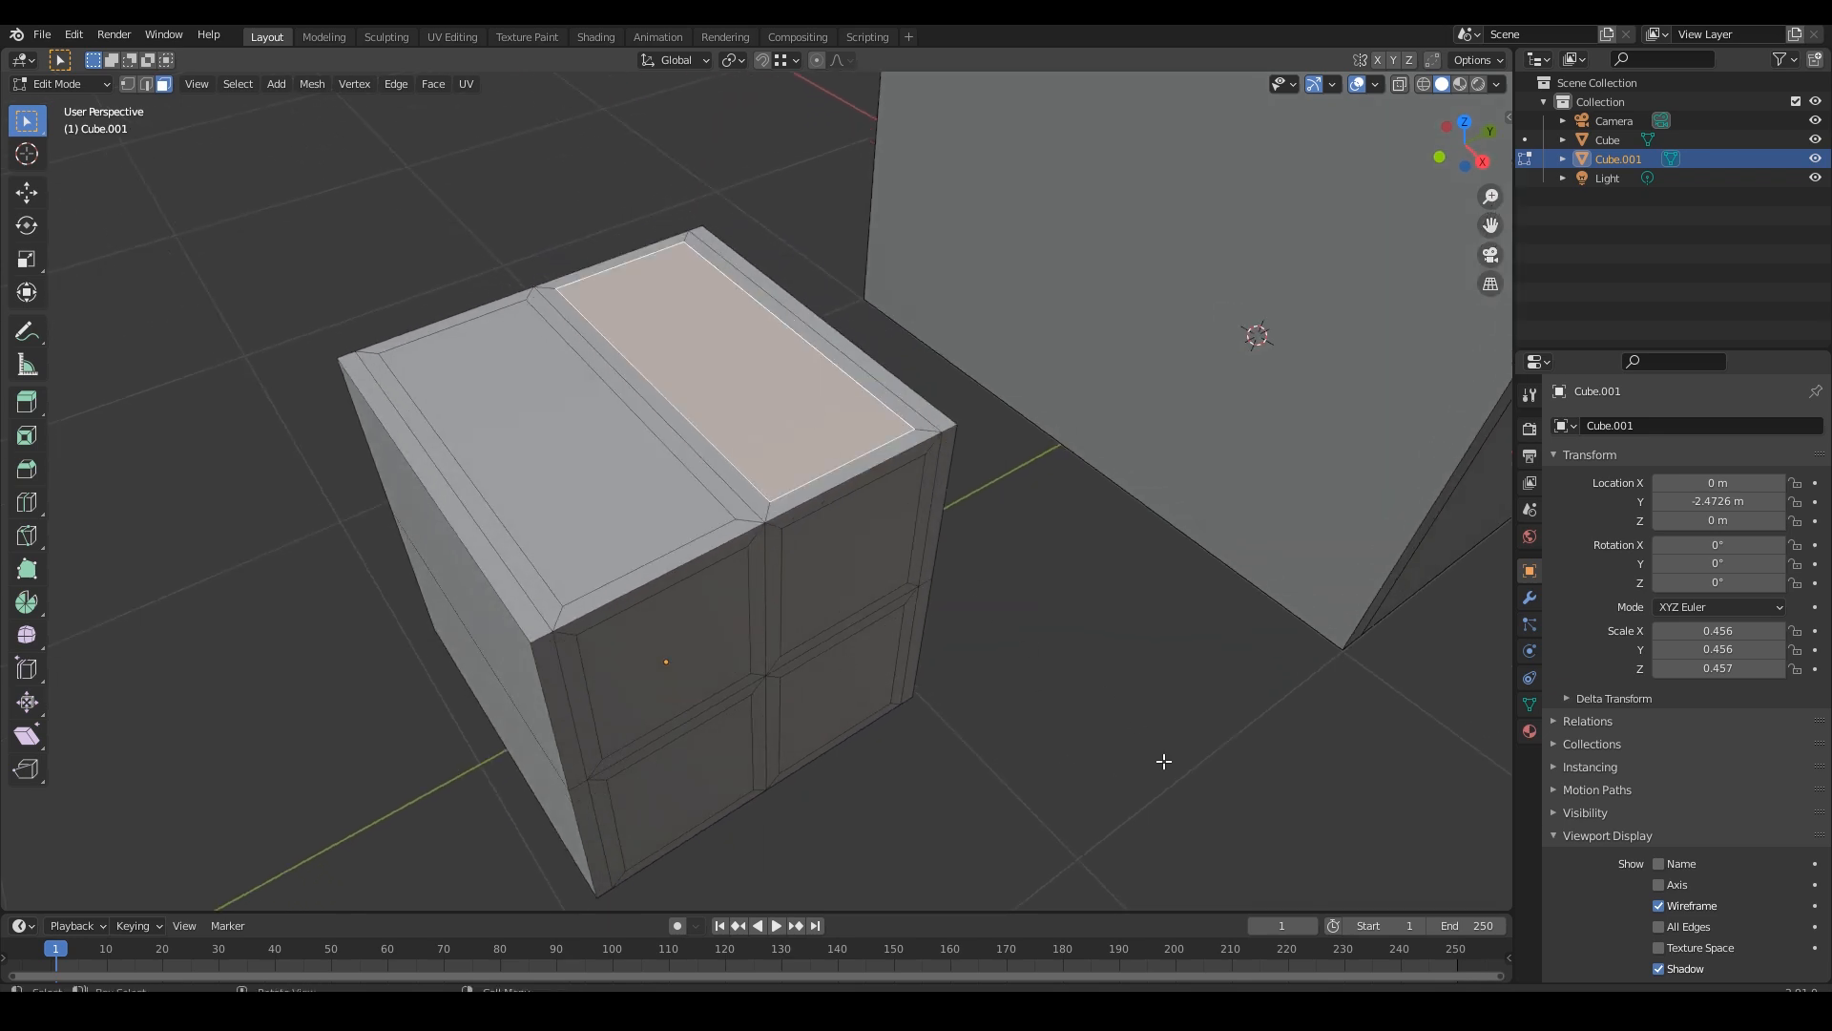
pyautogui.click(1047, 765)
# Leave Edit Mode and delete the small cube.
pyautogui.moveTo(1048, 765); pyautogui.dragTo(833, 572, button='middle')
pyautogui.press('Tab')
pyautogui.press('Delete')
# Duplicate the remaining cube and place the copy about -2.58 m along the Y axis.
pyautogui.click(834, 567)
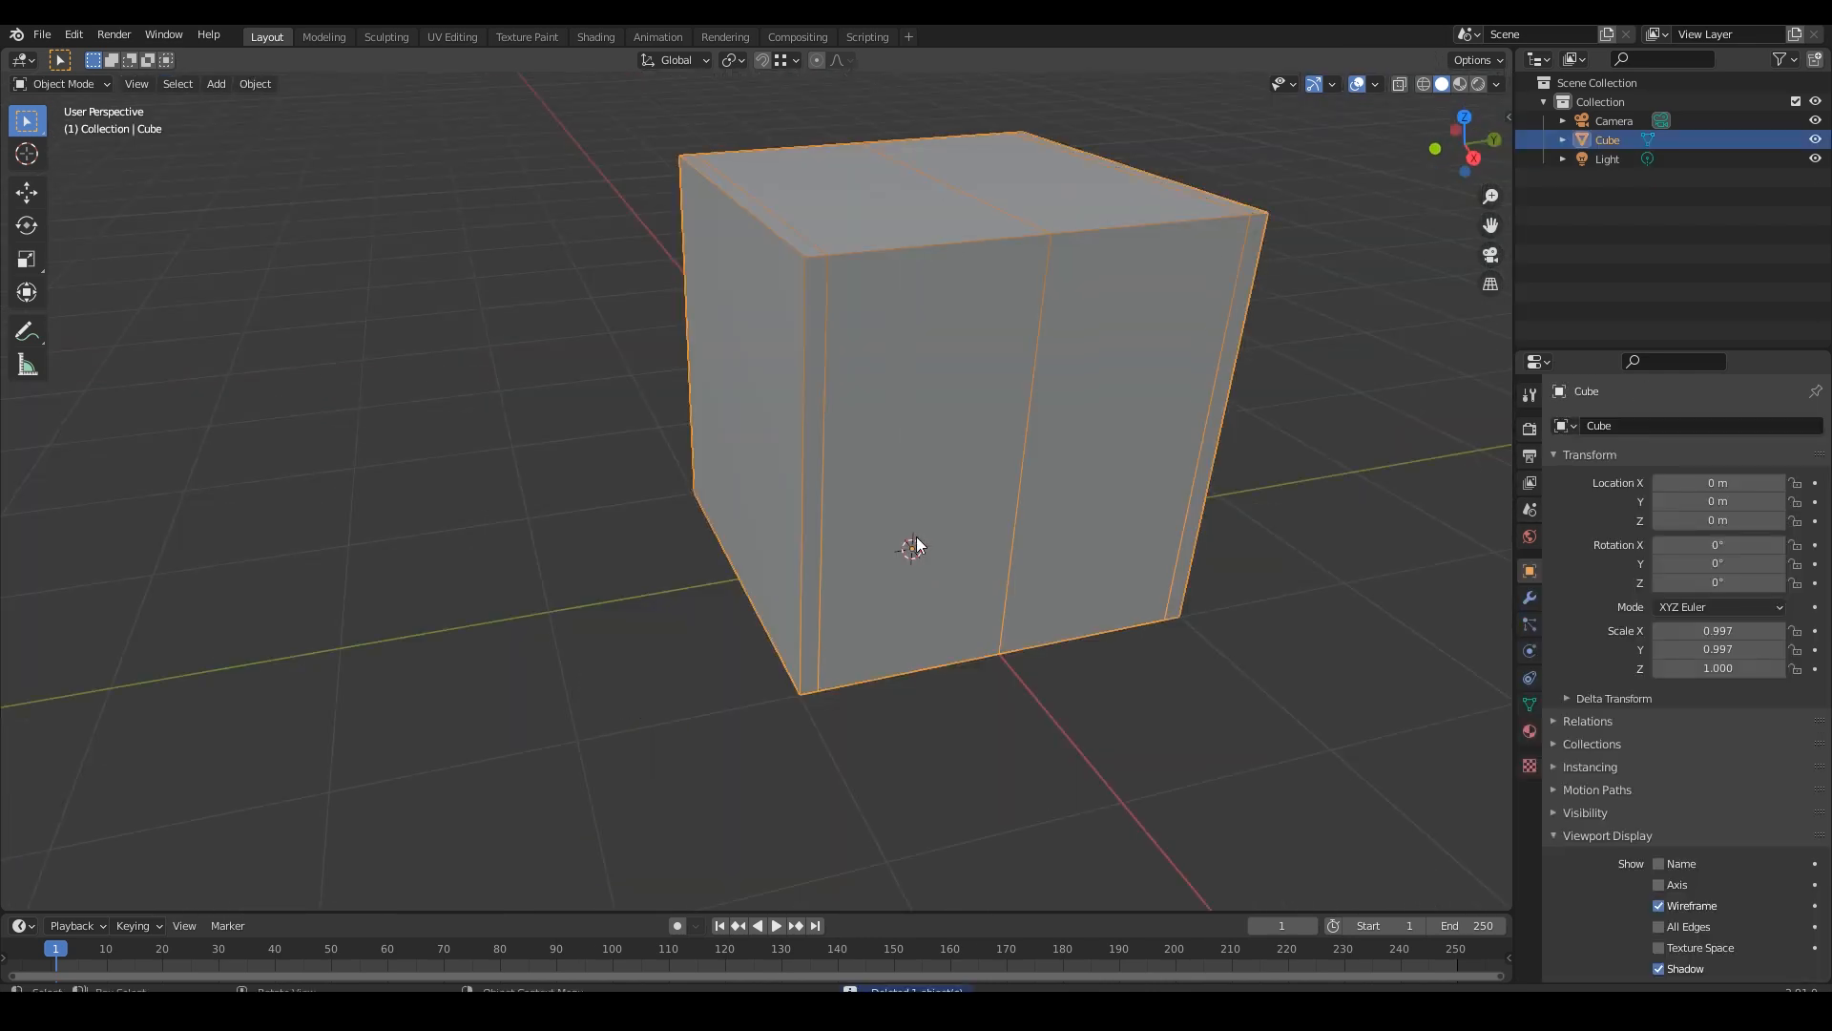
pyautogui.moveTo(1072, 659); pyautogui.dragTo(1007, 657, button='middle')
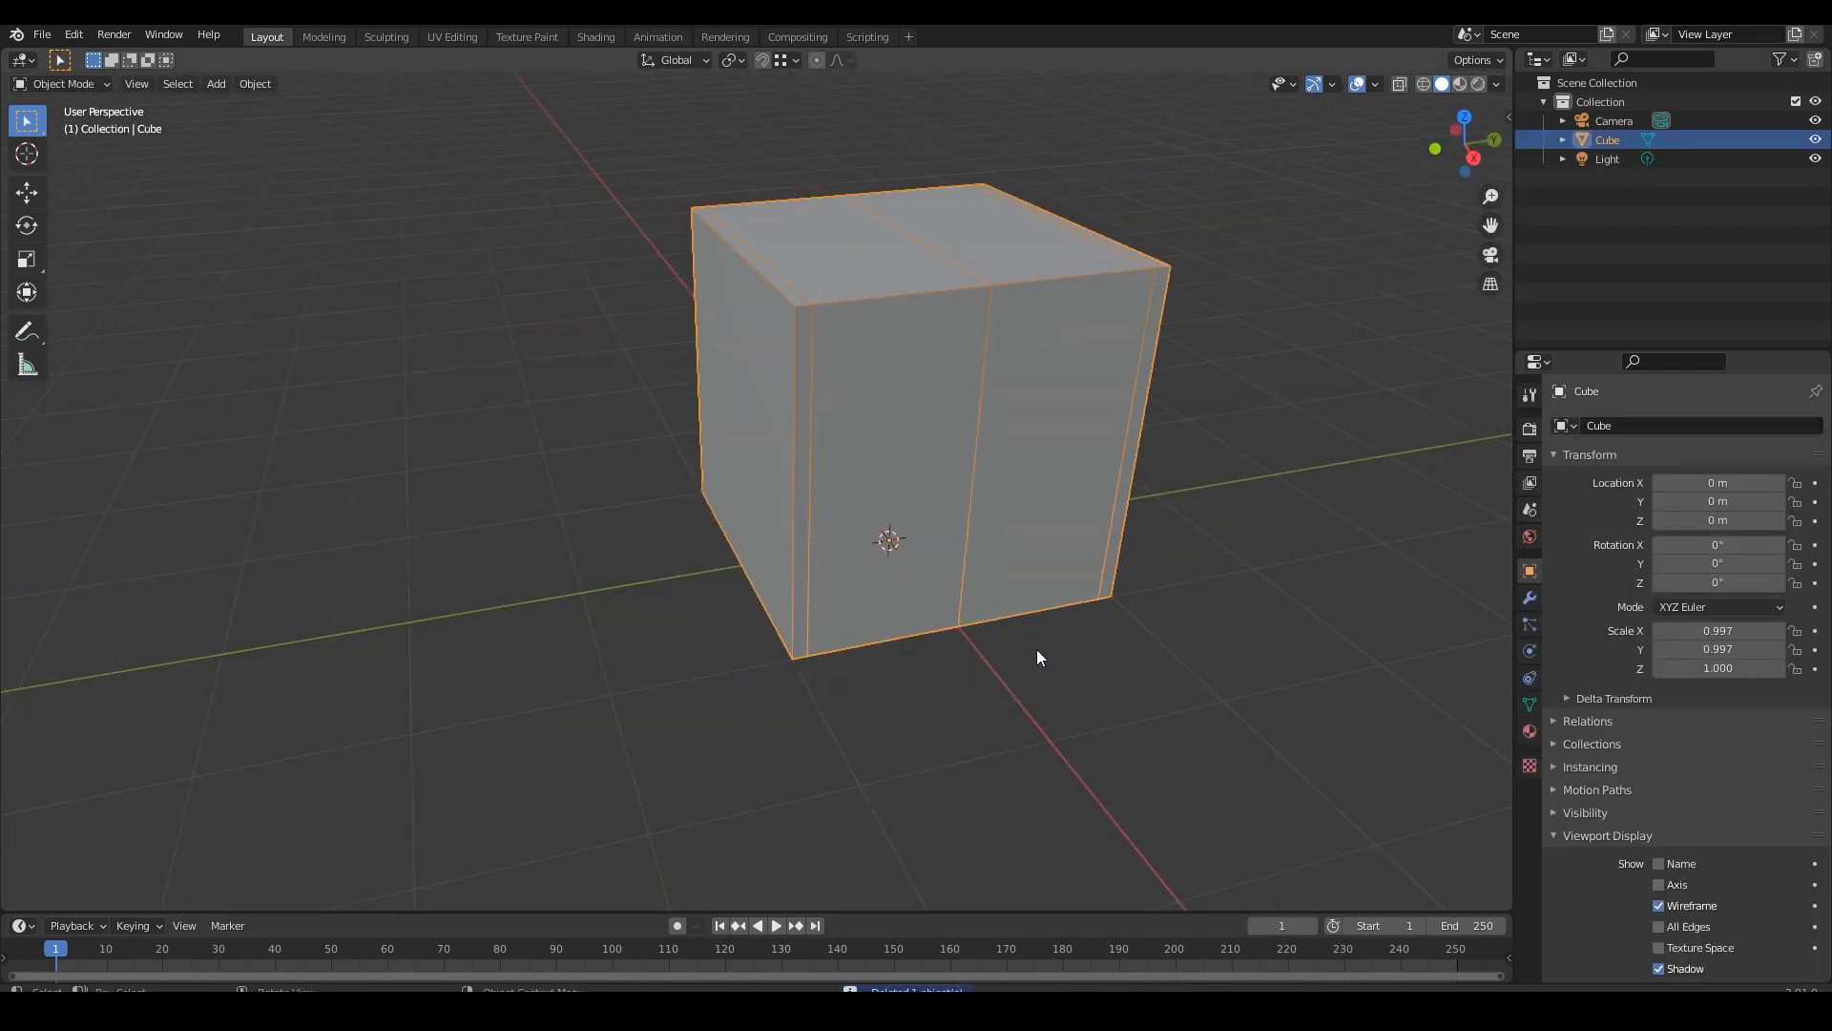
pyautogui.hotkey('shift', 'd')
pyautogui.press('y')
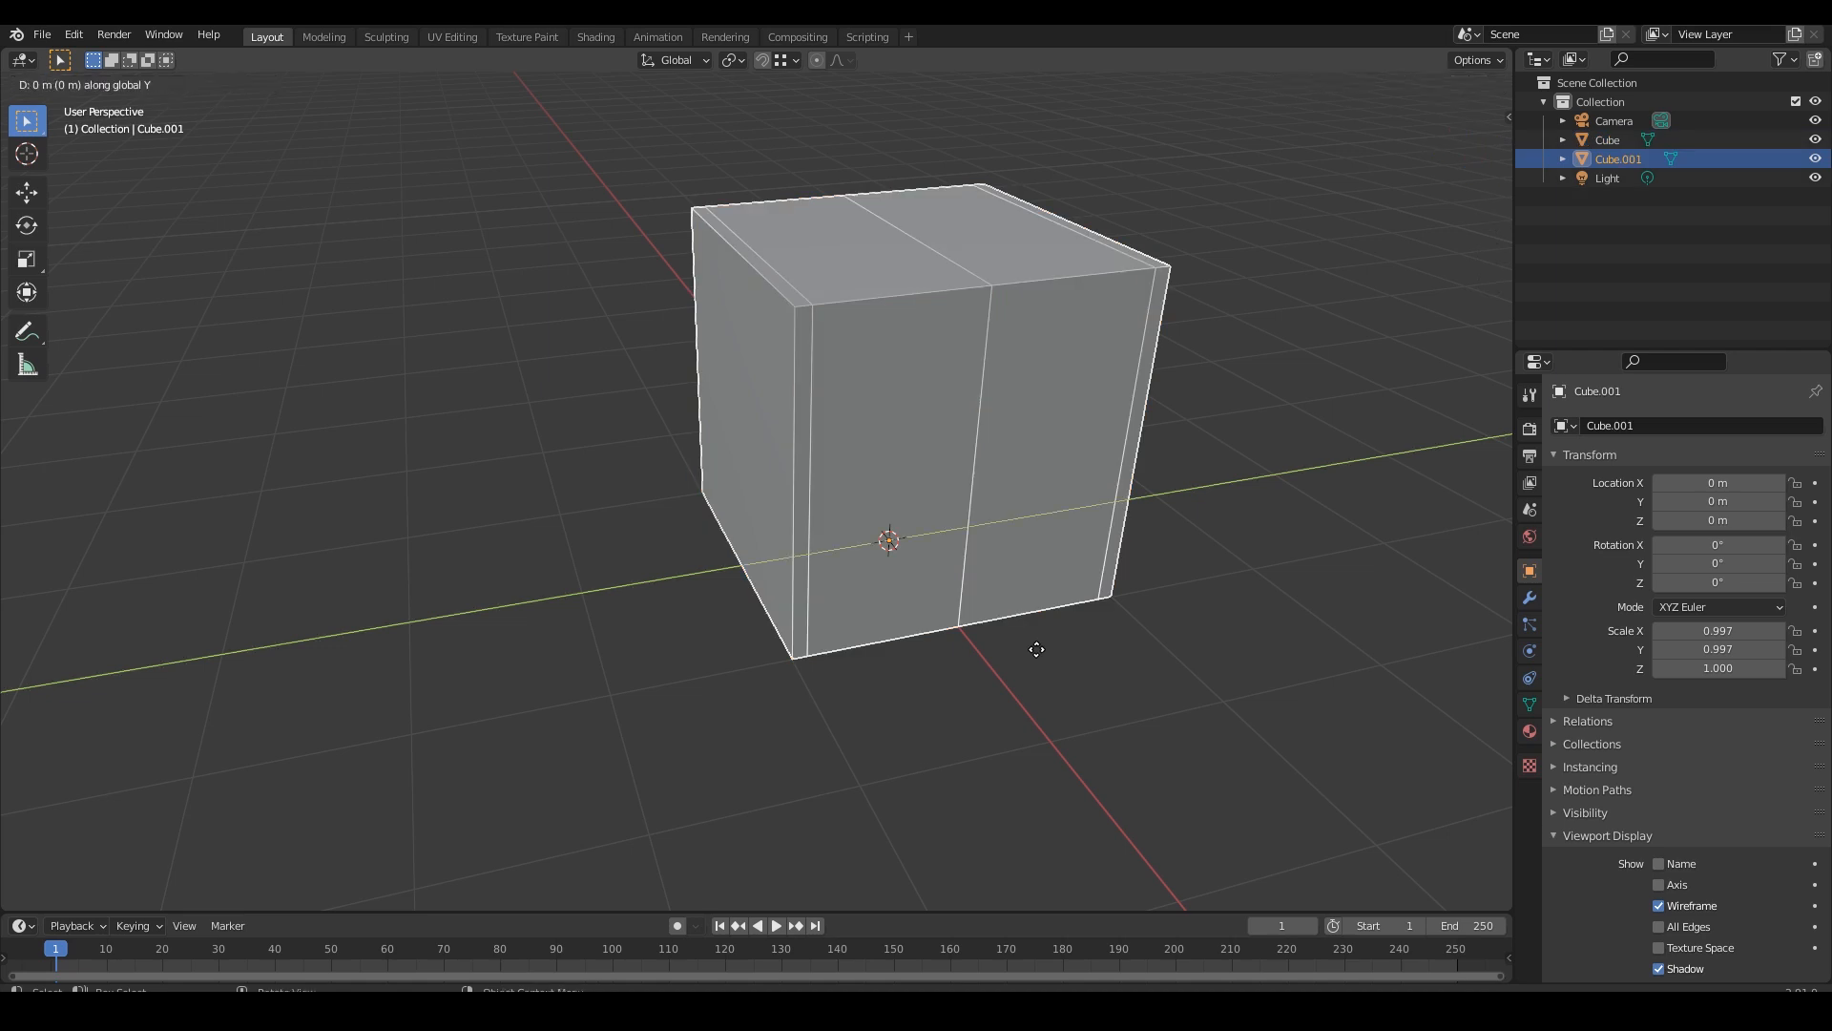
pyautogui.click(626, 689)
pyautogui.scroll(-2, 901, 731)
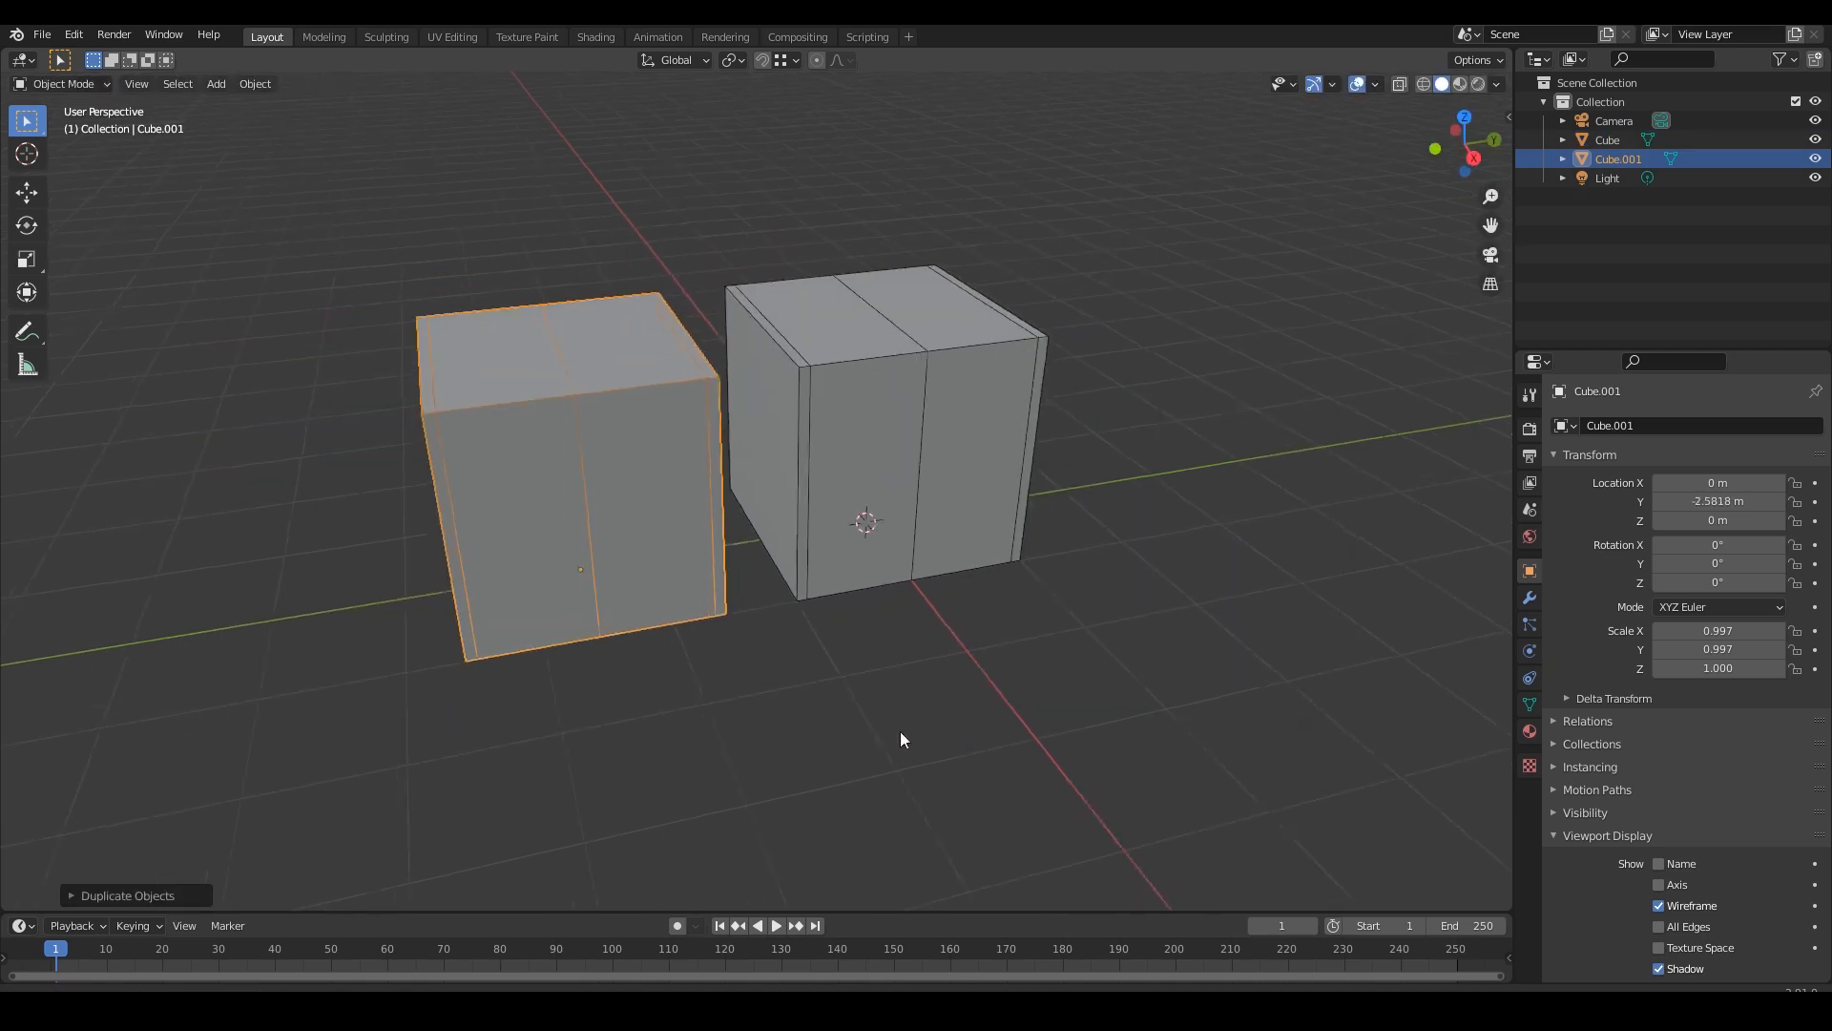
pyautogui.moveTo(901, 731); pyautogui.dragTo(958, 713, button='middle')
pyautogui.click(958, 714)
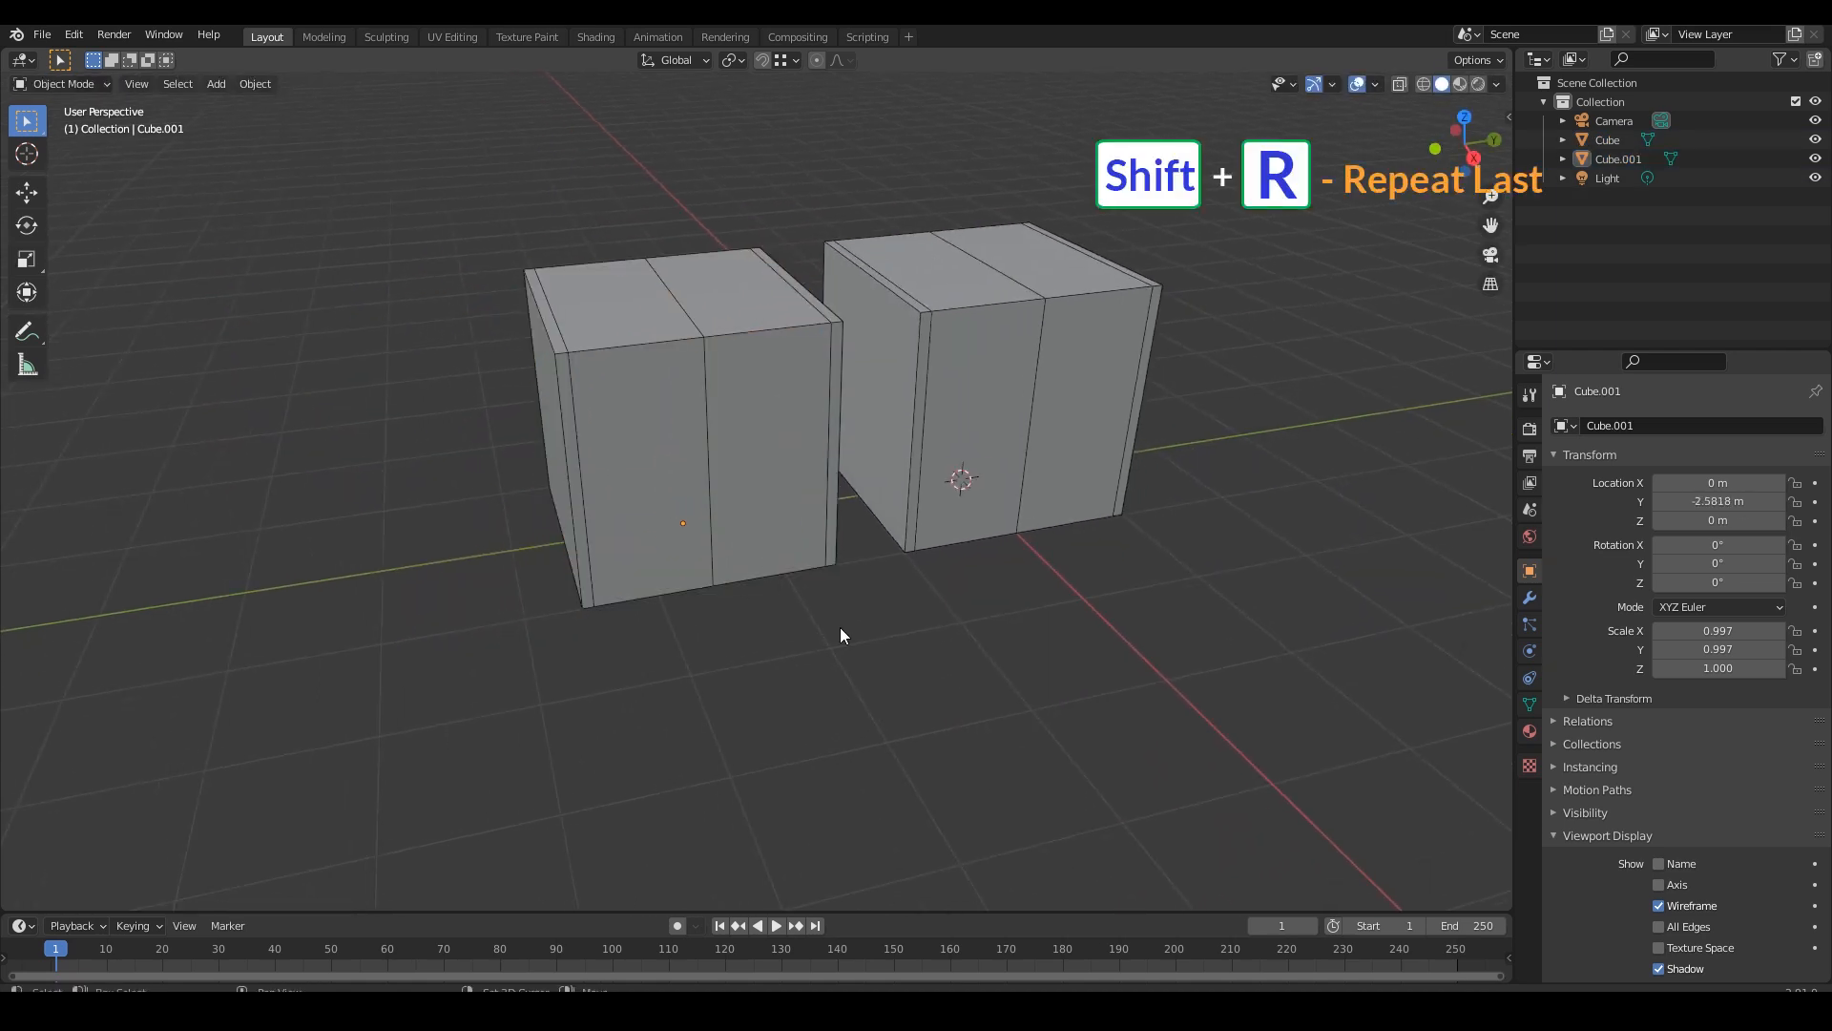
# Repeat the last duplication three times to extend the row of evenly spaced cubes along Y.
pyautogui.click(762, 565)
pyautogui.hotkey('shift', 'r')
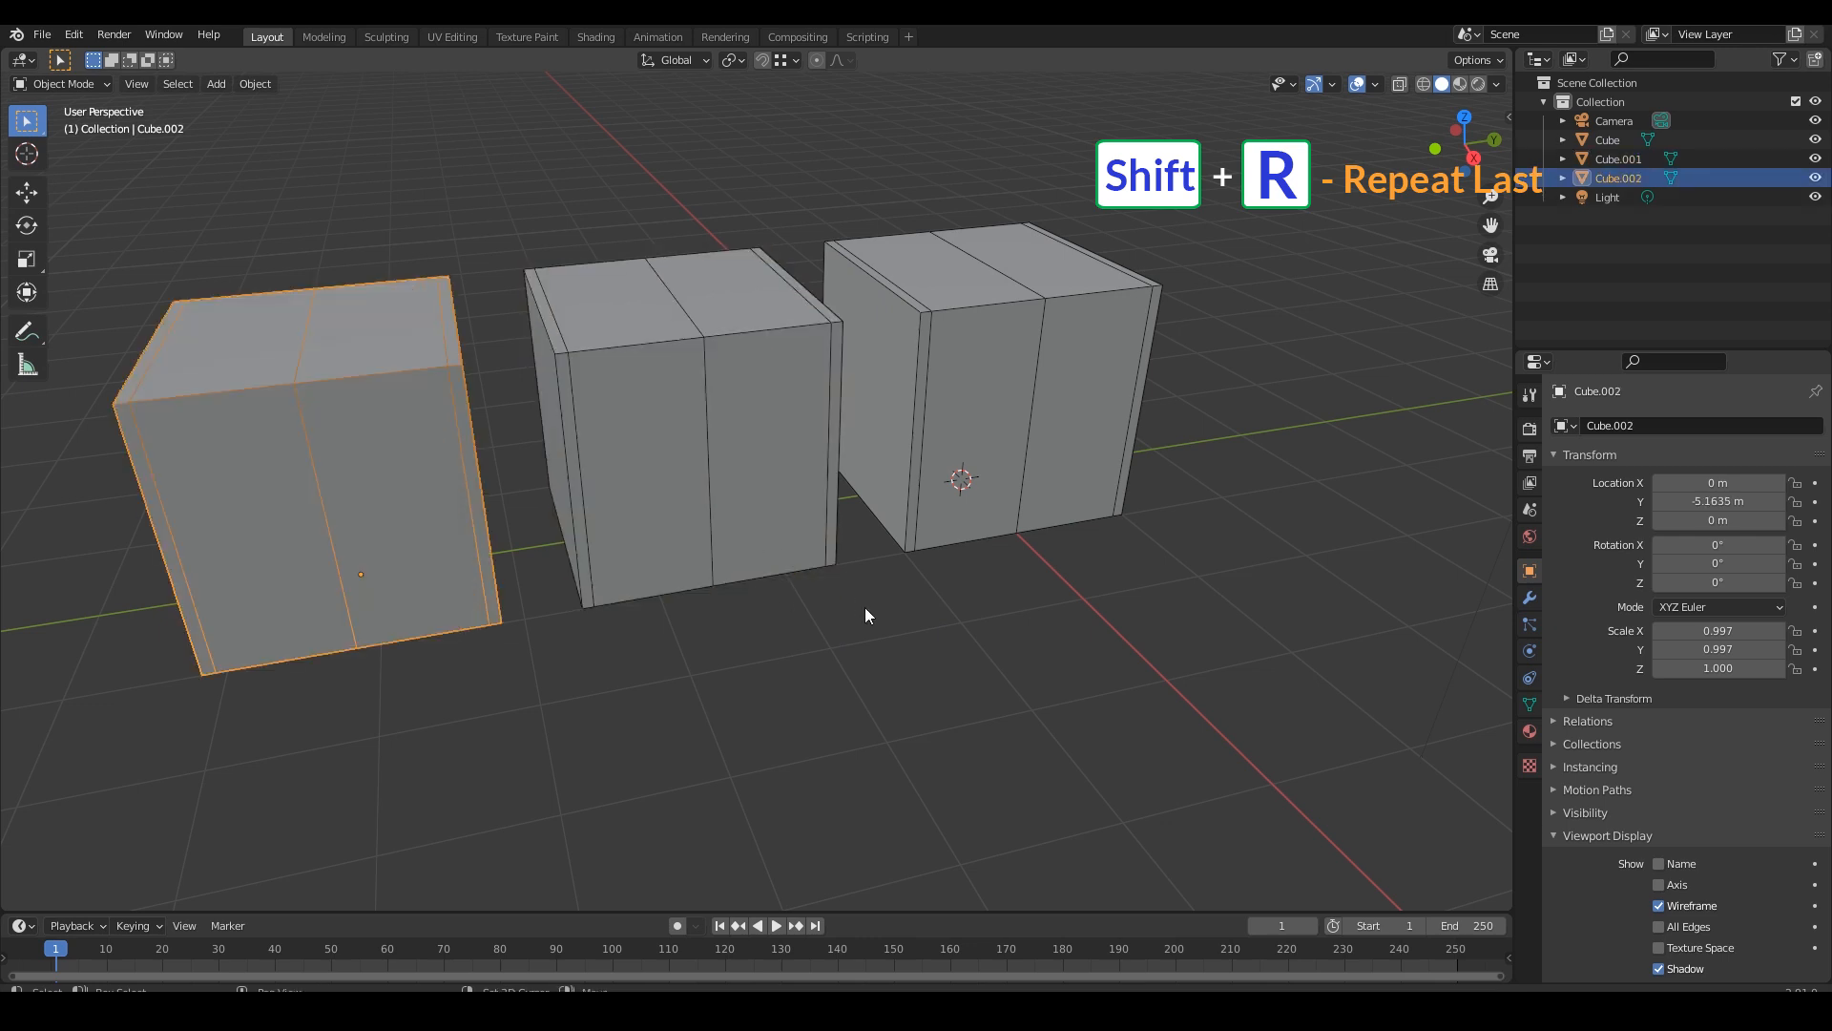
pyautogui.moveTo(729, 631); pyautogui.dragTo(965, 637, button='middle')
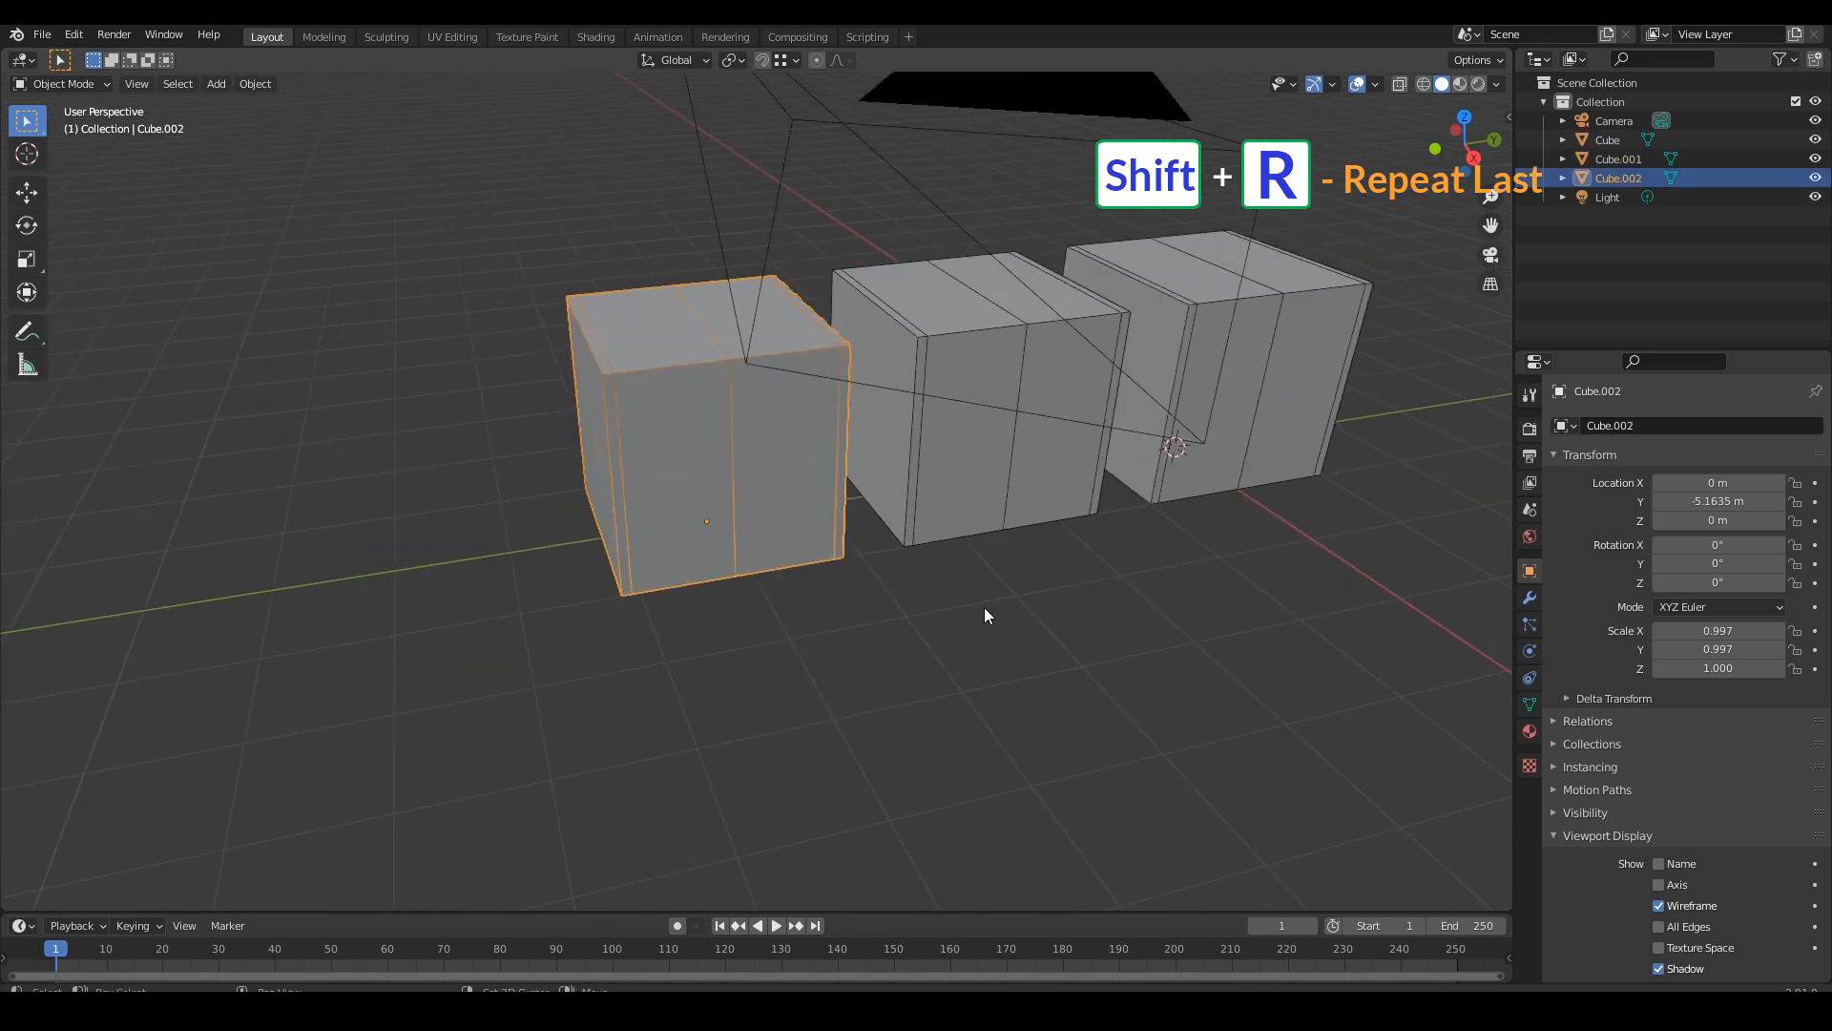
pyautogui.hotkey('shift', 'r')
pyautogui.hotkey('shift', 'r')
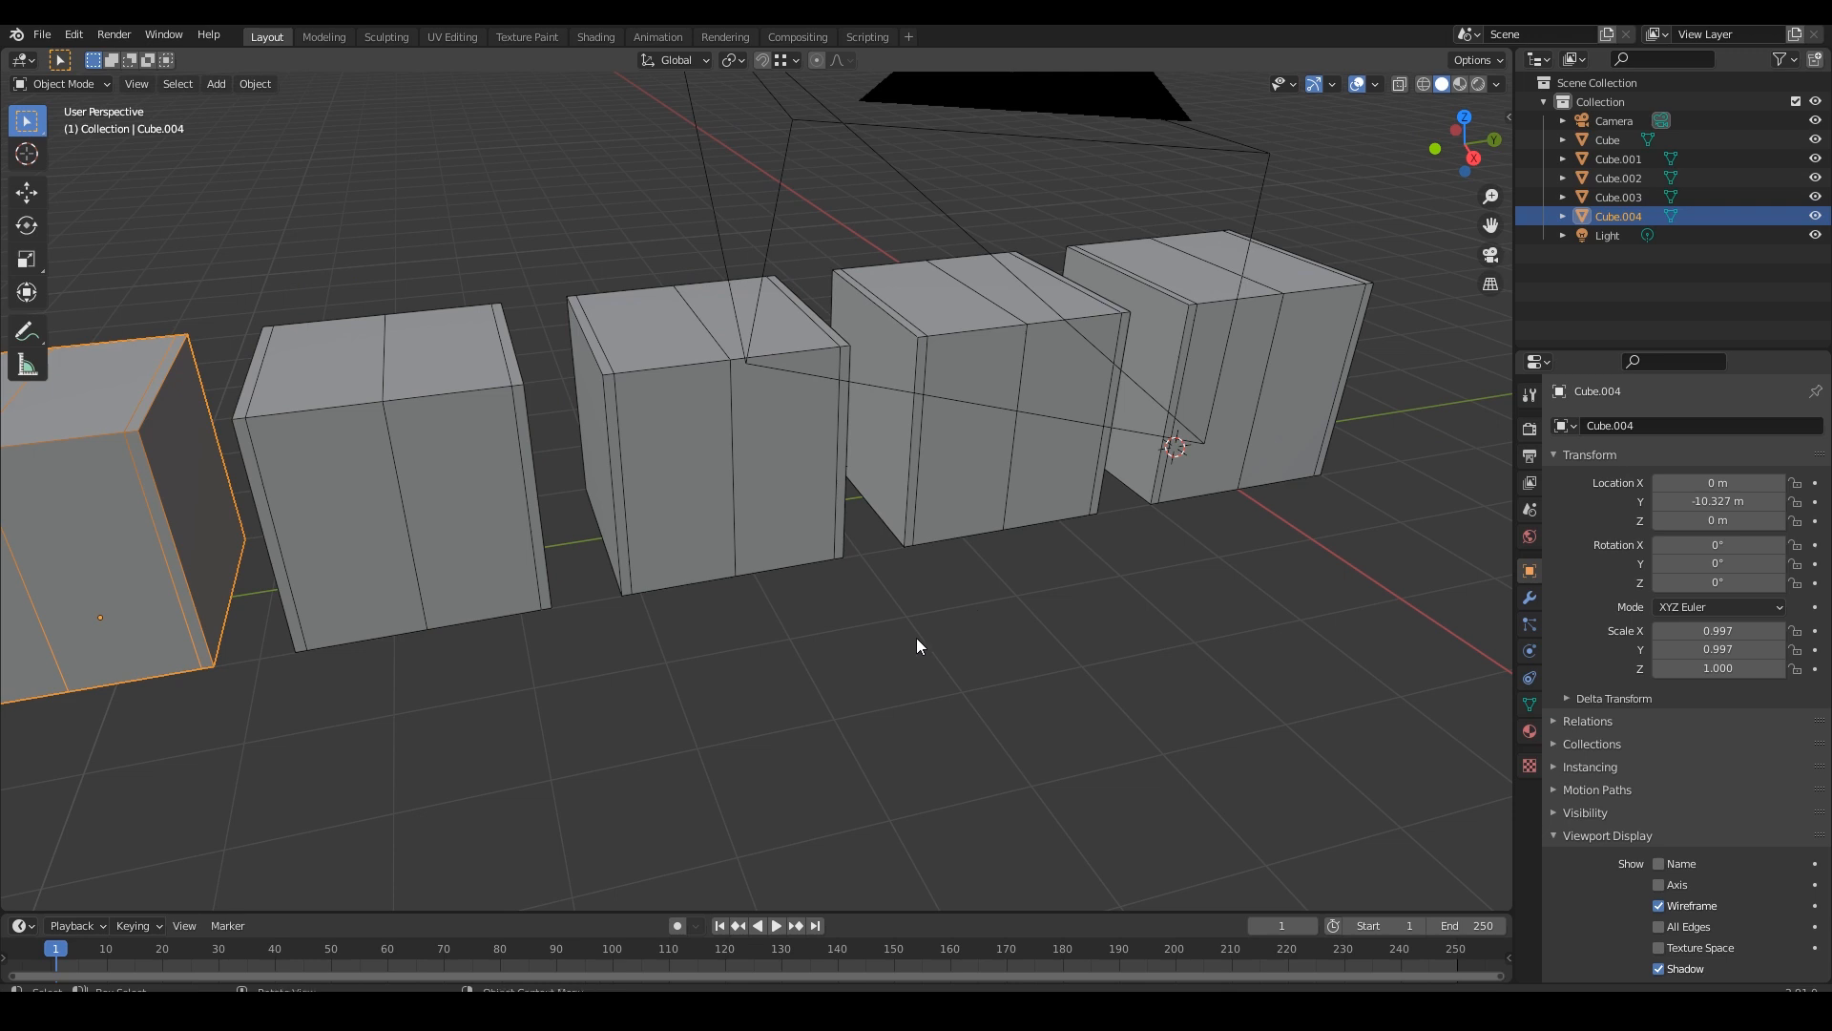
# Undo all the cube duplications so that only the original cube is left.
pyautogui.hotkey('ctrl', 'z')
pyautogui.hotkey('ctrl', 'z')
pyautogui.hotkey('ctrl', 'z')
pyautogui.hotkey('ctrl', 'z')
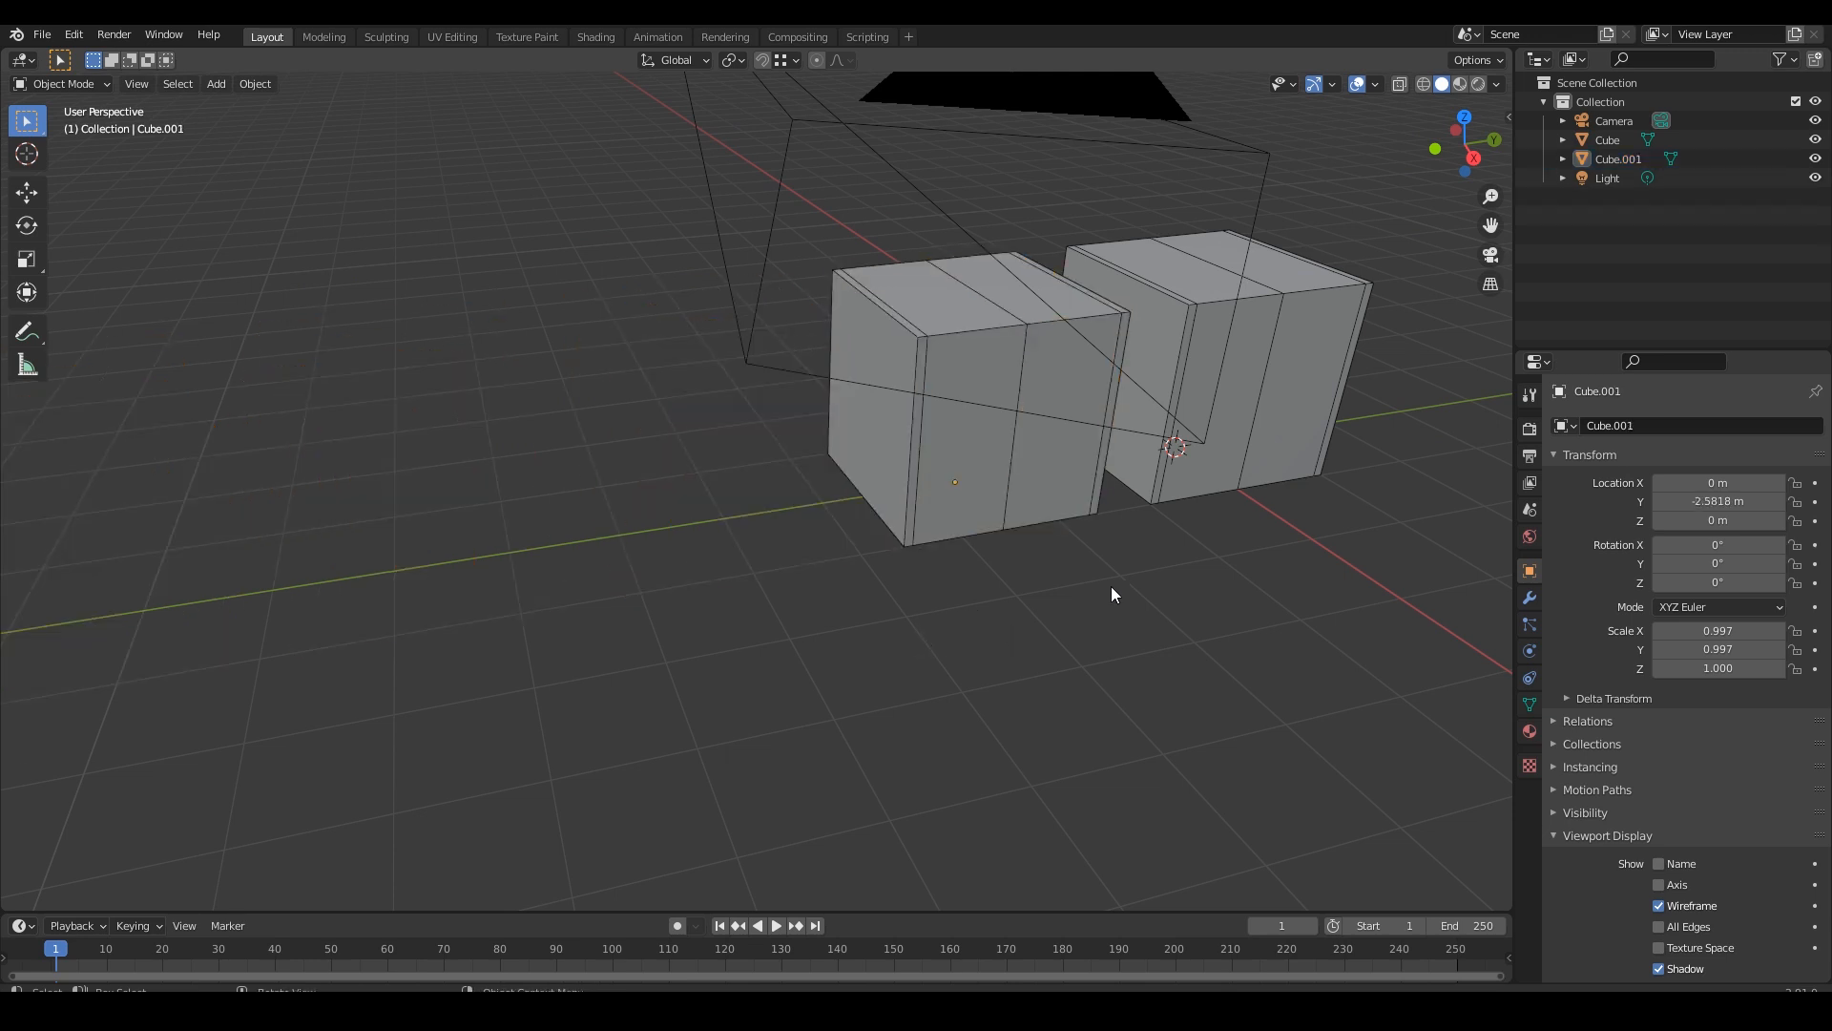
pyautogui.hotkey('ctrl', 'z')
pyautogui.hotkey('ctrl', 'z')
# In Edit Mode, inset the cube's large top face on the -Y side and extrude it upward a little over 0.6 m.
pyautogui.press('KP_Decimal')
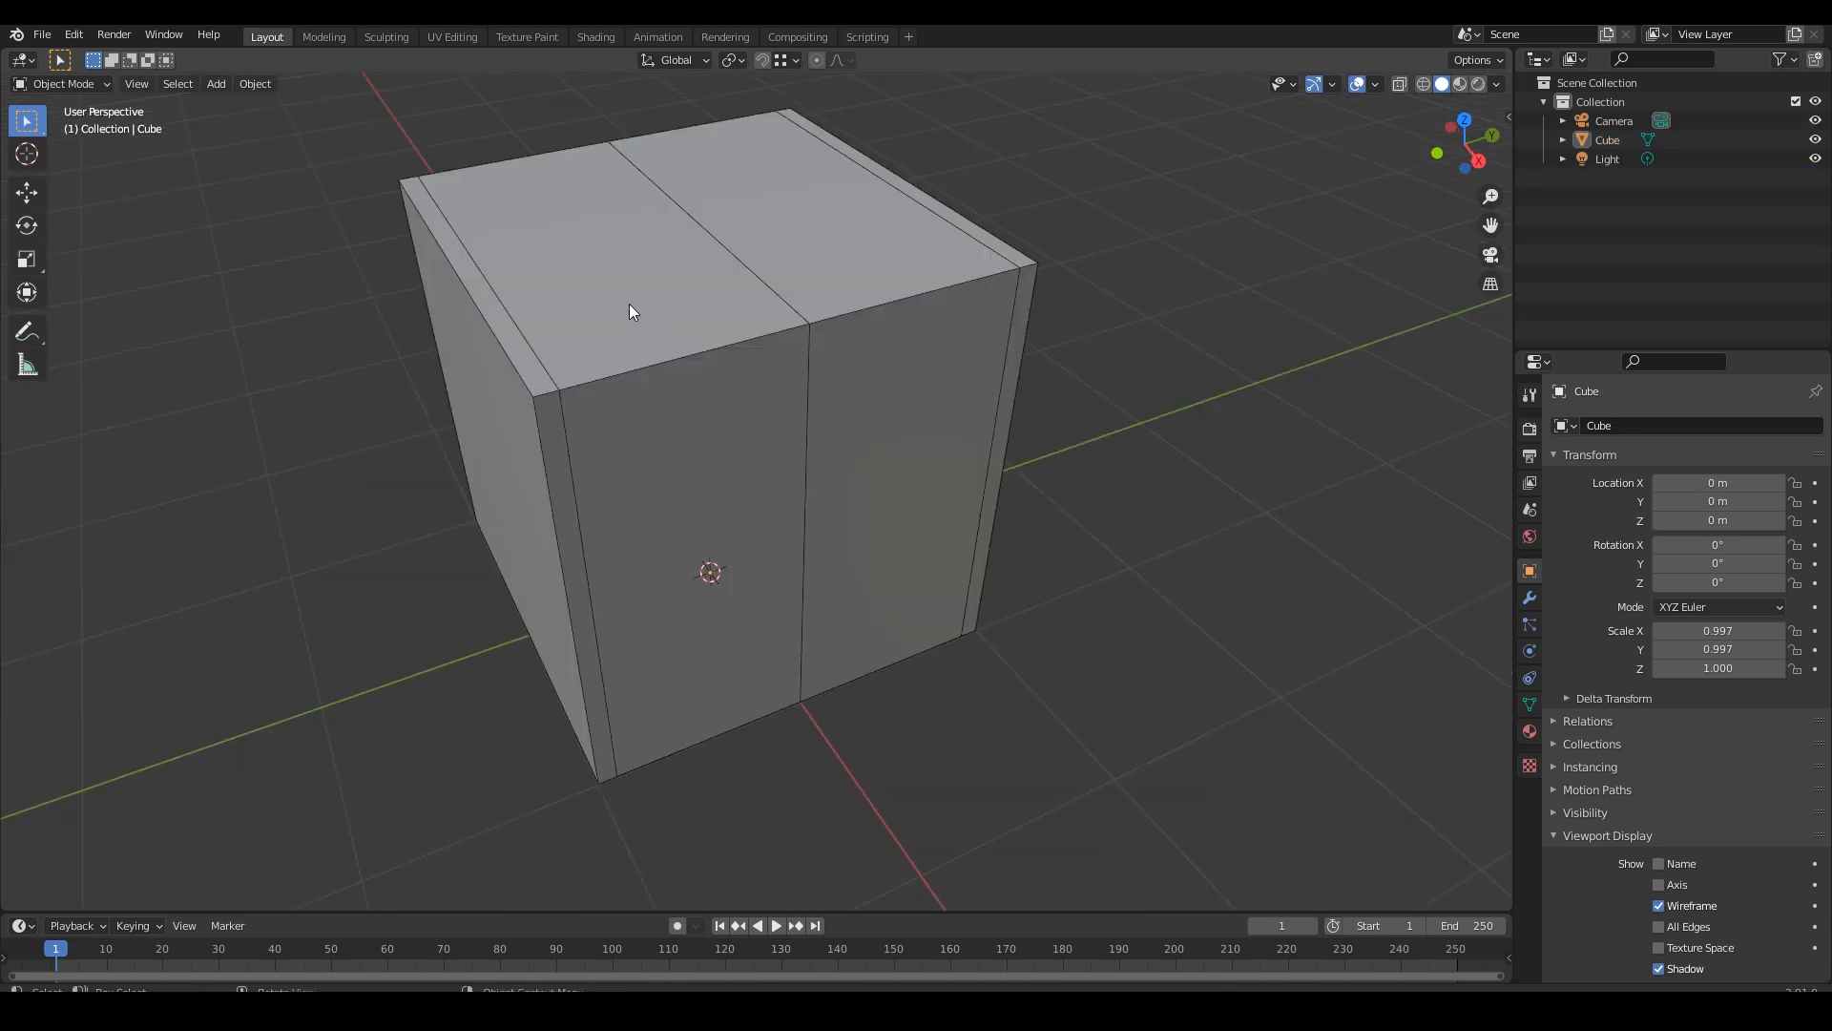
pyautogui.press('Tab')
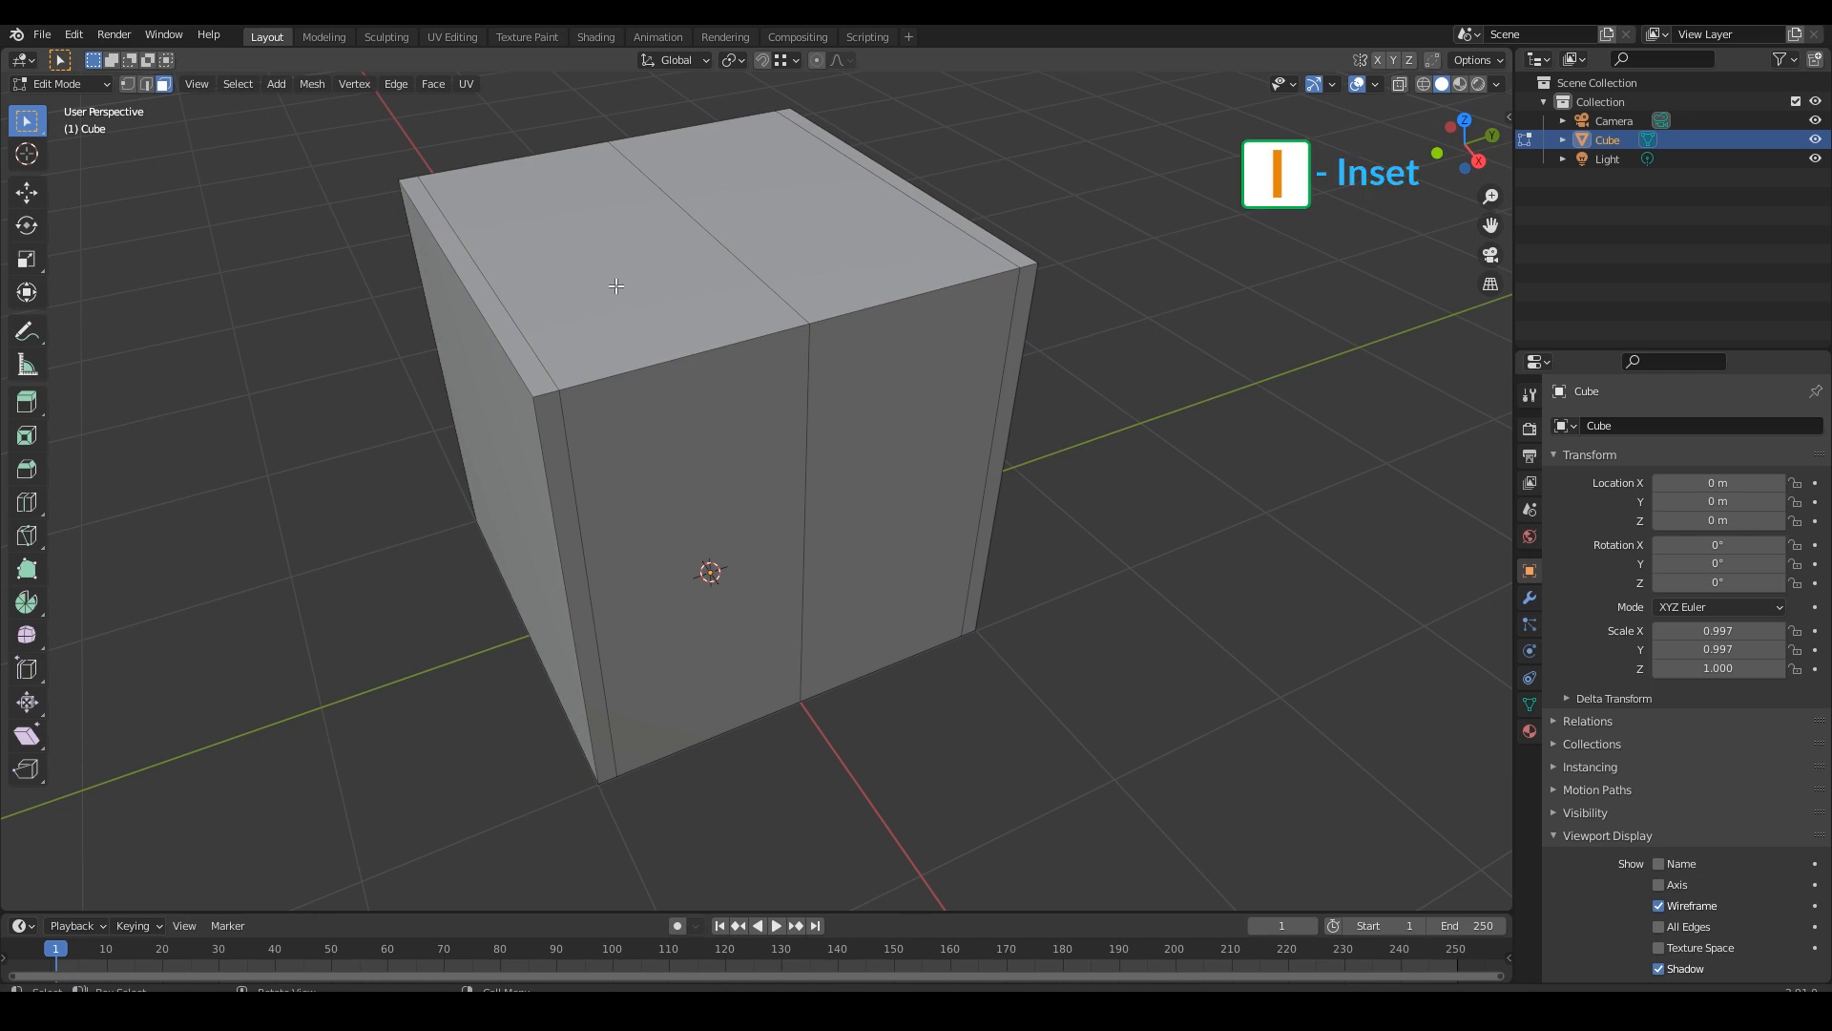
pyautogui.click(616, 287)
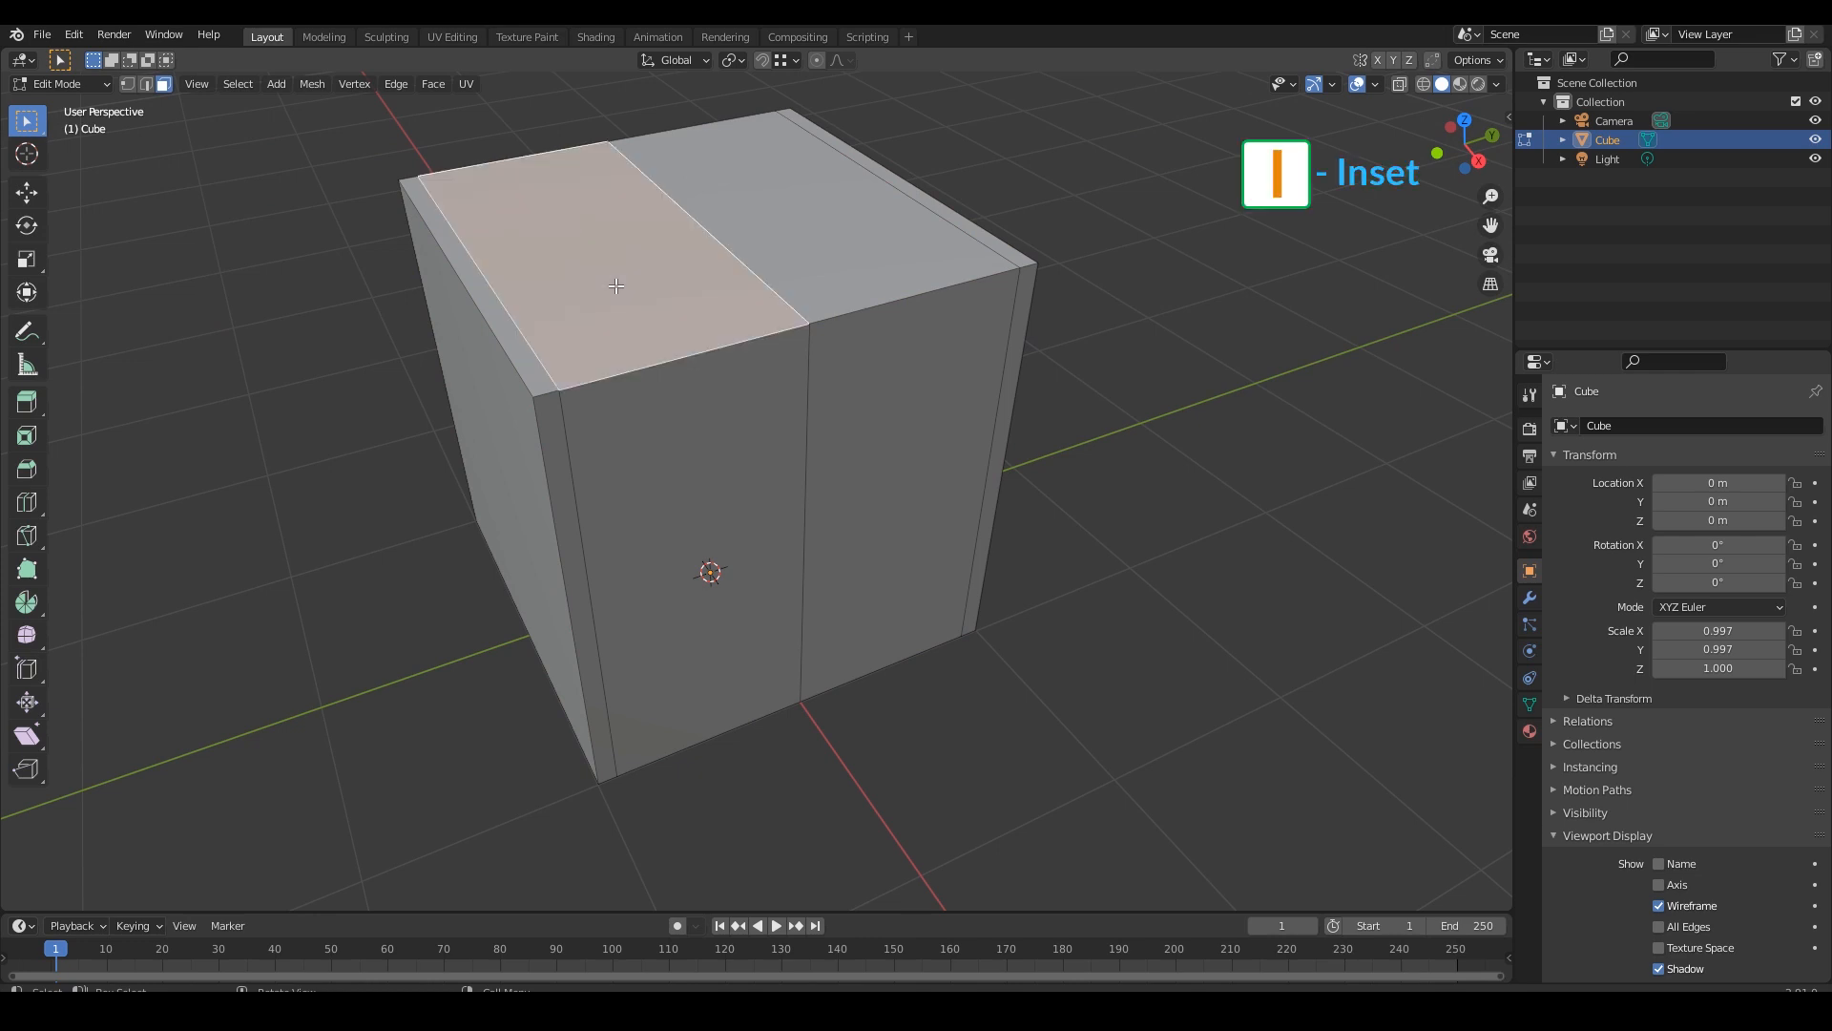
pyautogui.press('i')
pyautogui.click(868, 512)
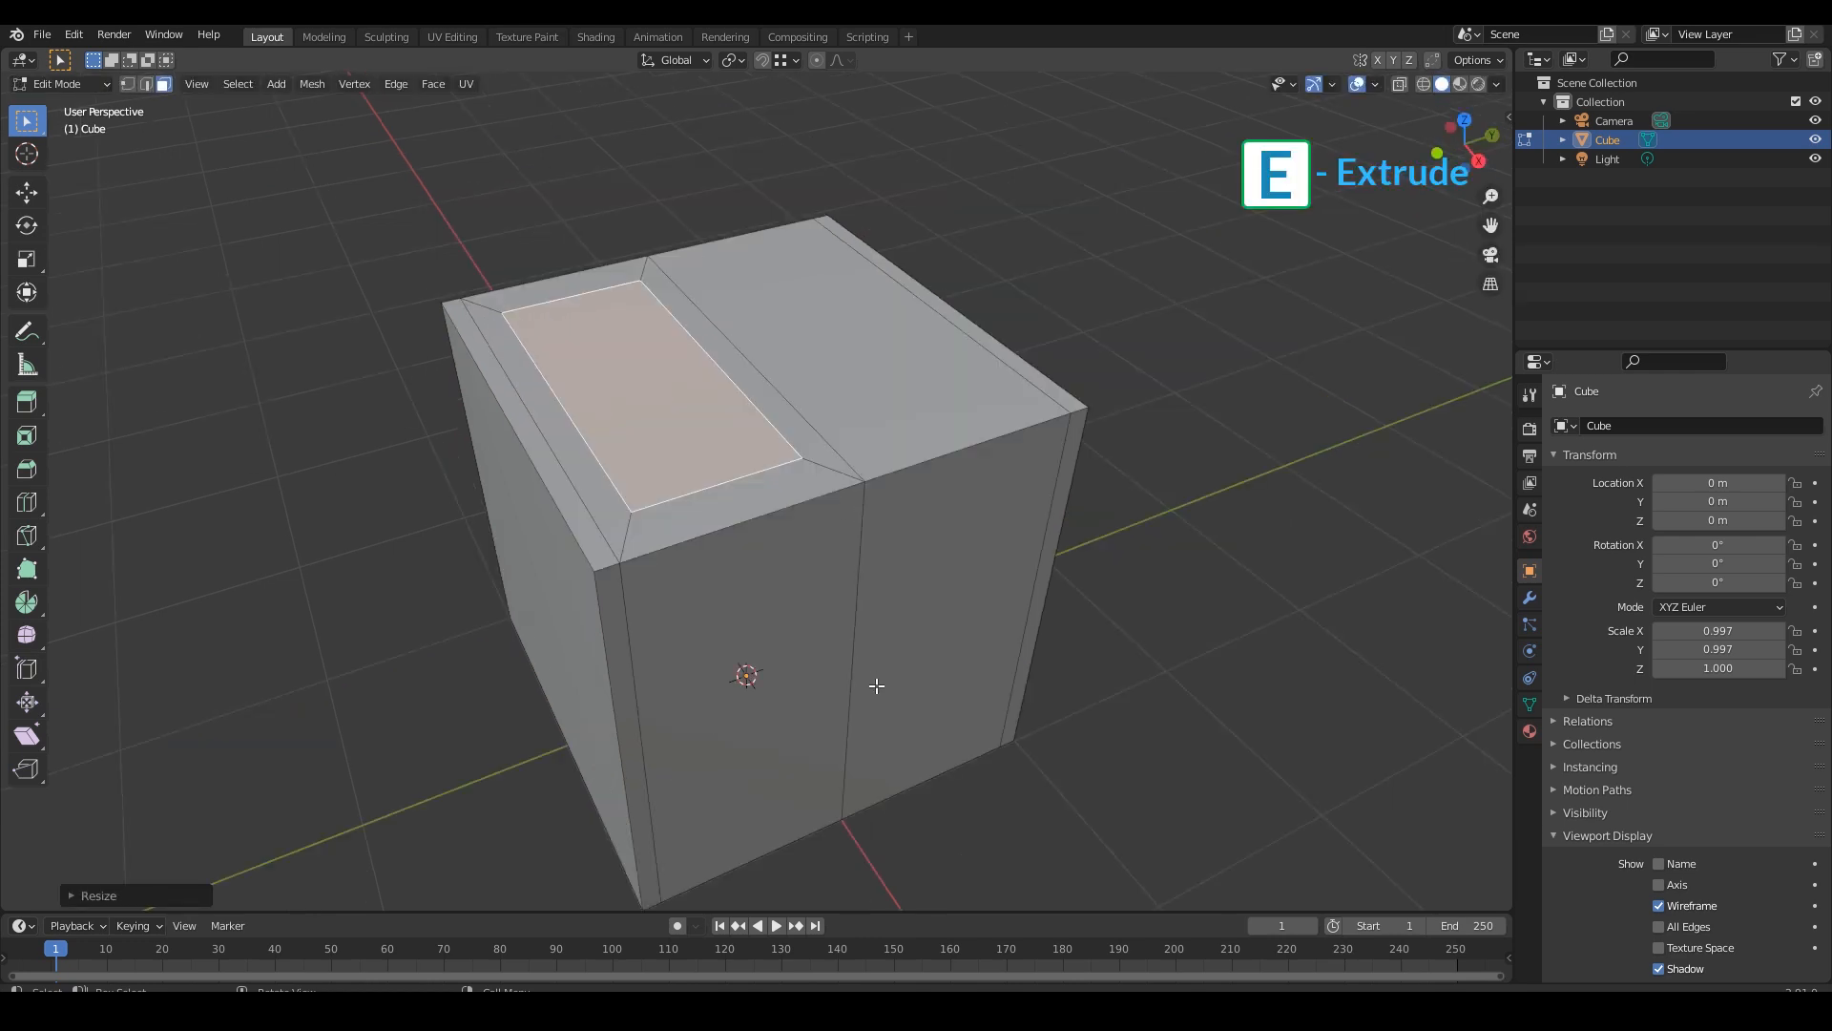
pyautogui.press('e')
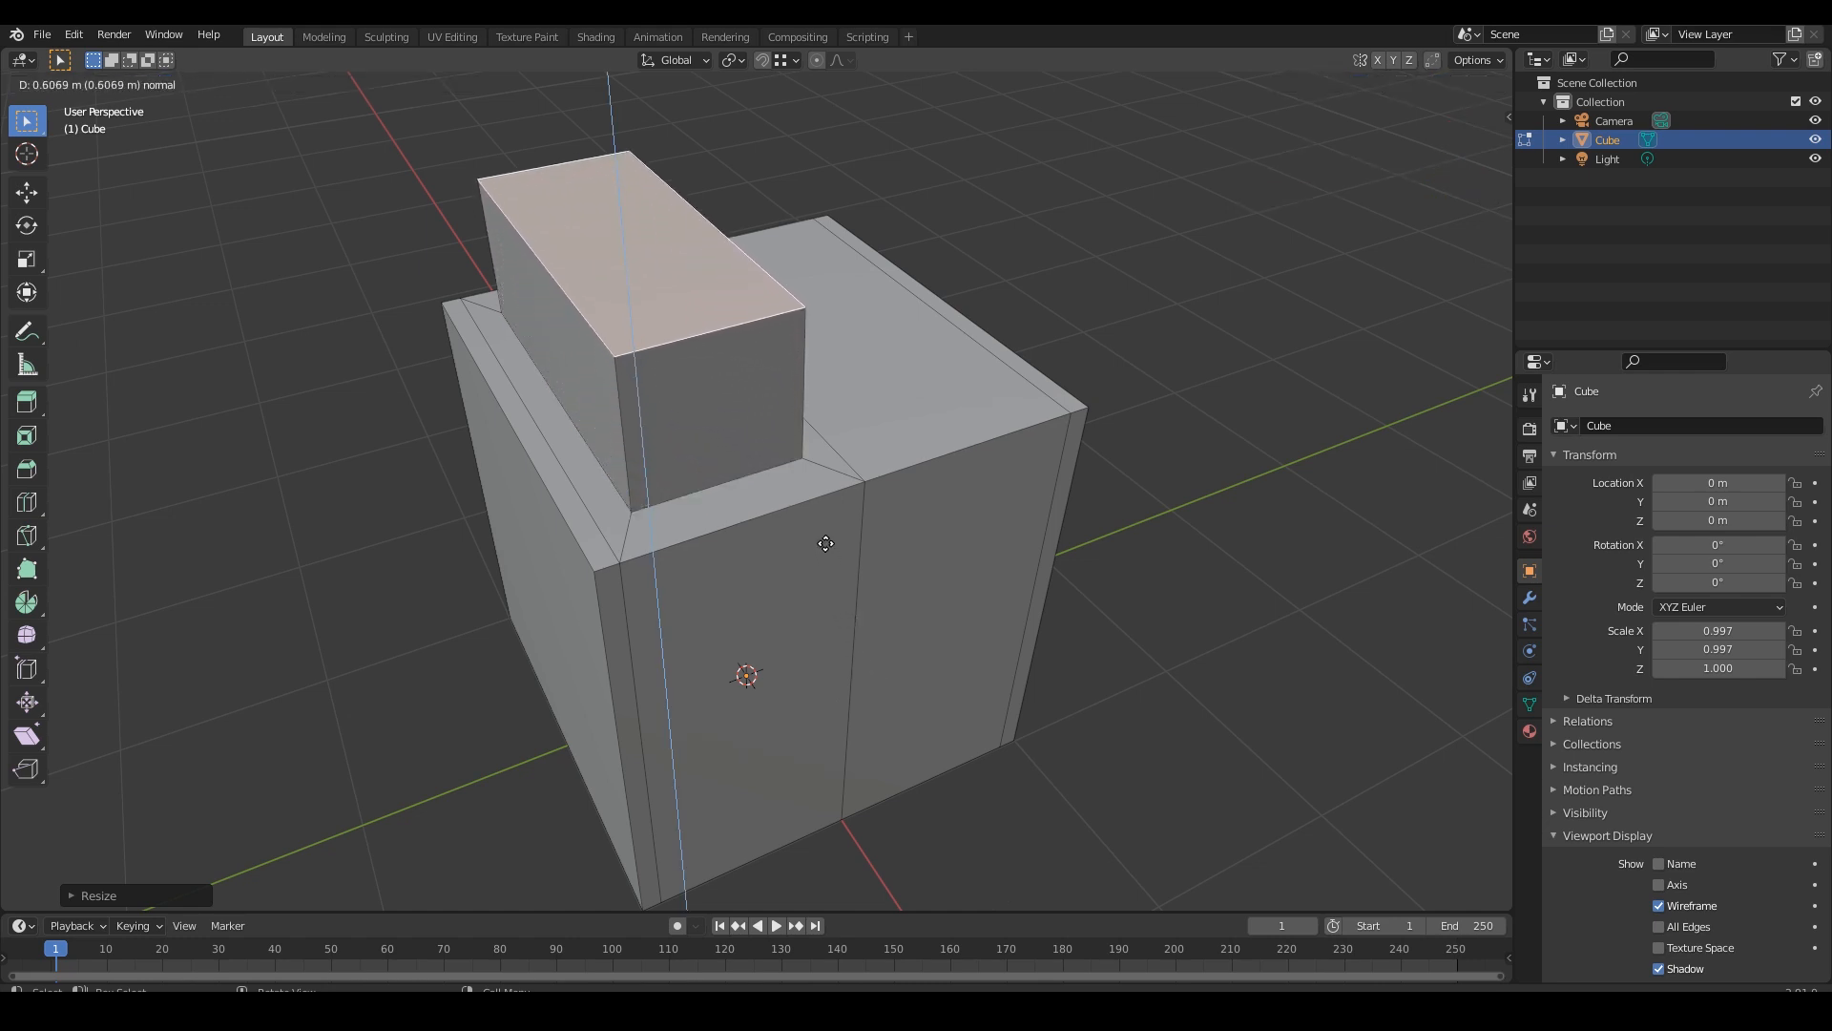
pyautogui.click(814, 519)
# Lower the extruded block's top edge at its +X end along Z so the block's top slopes.
pyautogui.moveTo(811, 535); pyautogui.dragTo(694, 419, button='middle')
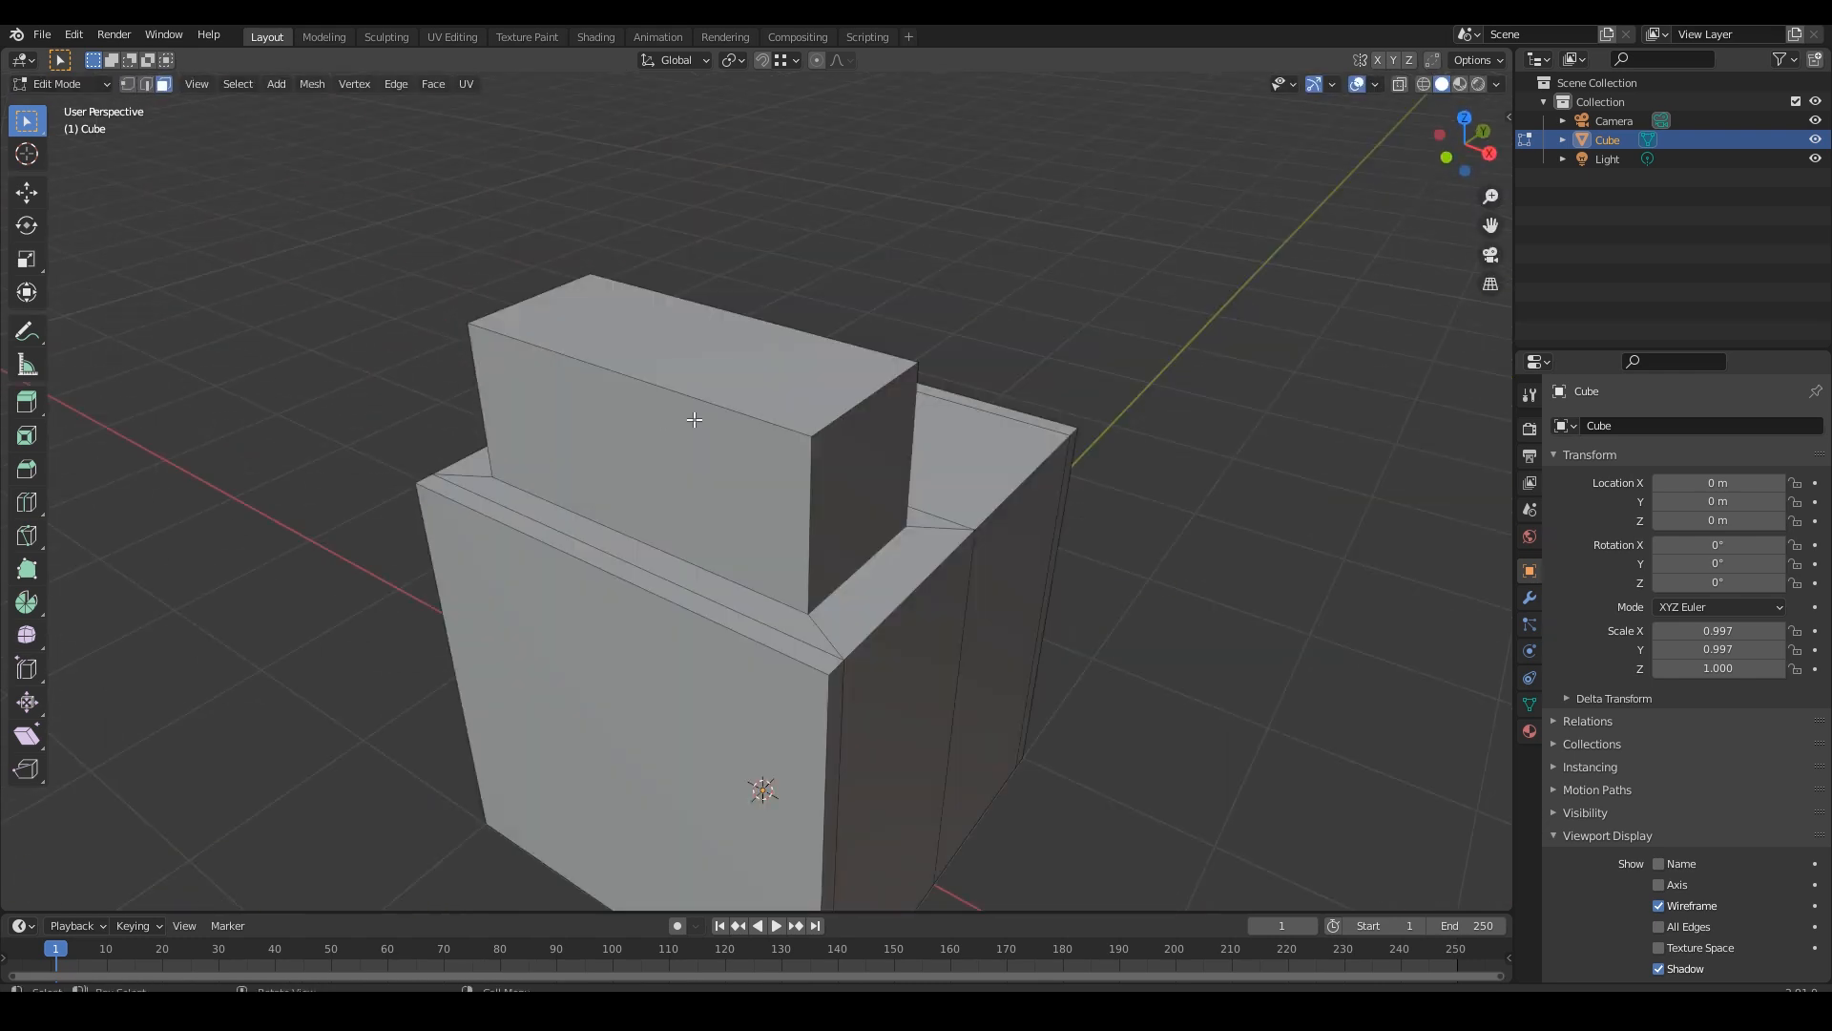
pyautogui.press('2')
pyautogui.click(848, 411)
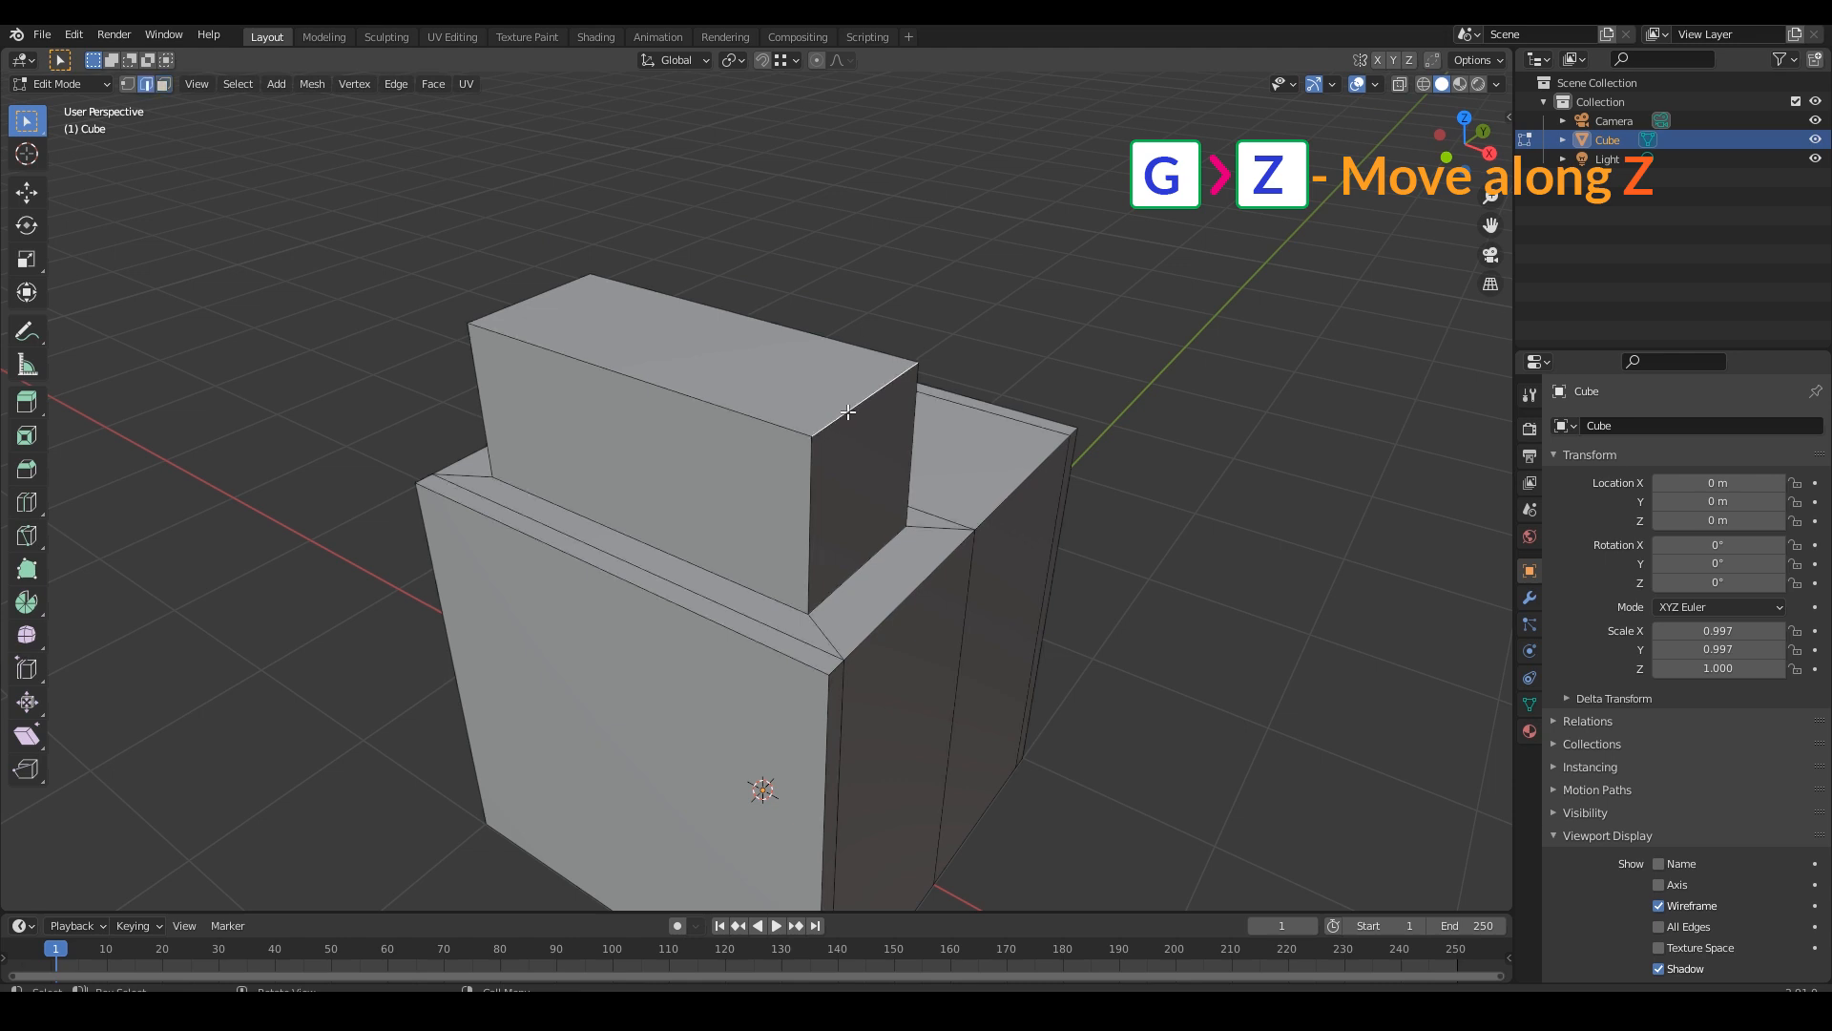
pyautogui.press('g')
pyautogui.press('z')
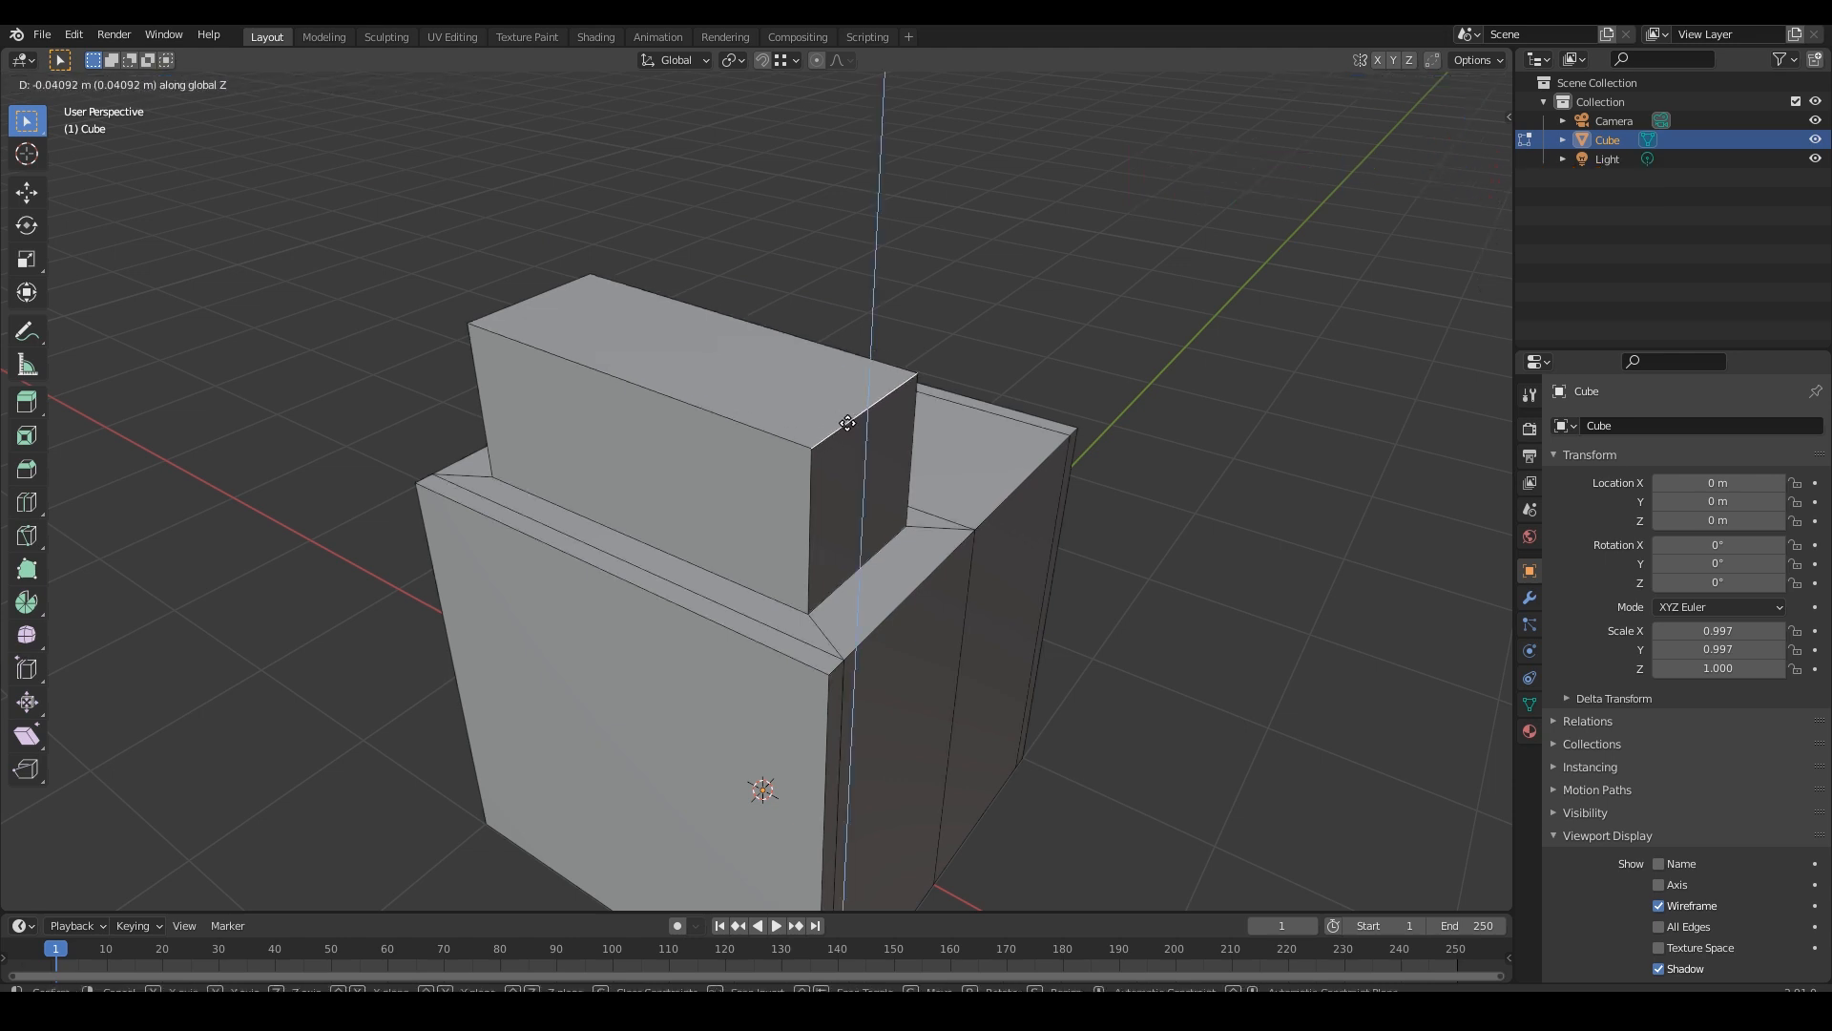
pyautogui.click(847, 485)
# Add a centred loop cut across the extruded block's sloped top and down through the cube.
pyautogui.scroll(1, 857, 508)
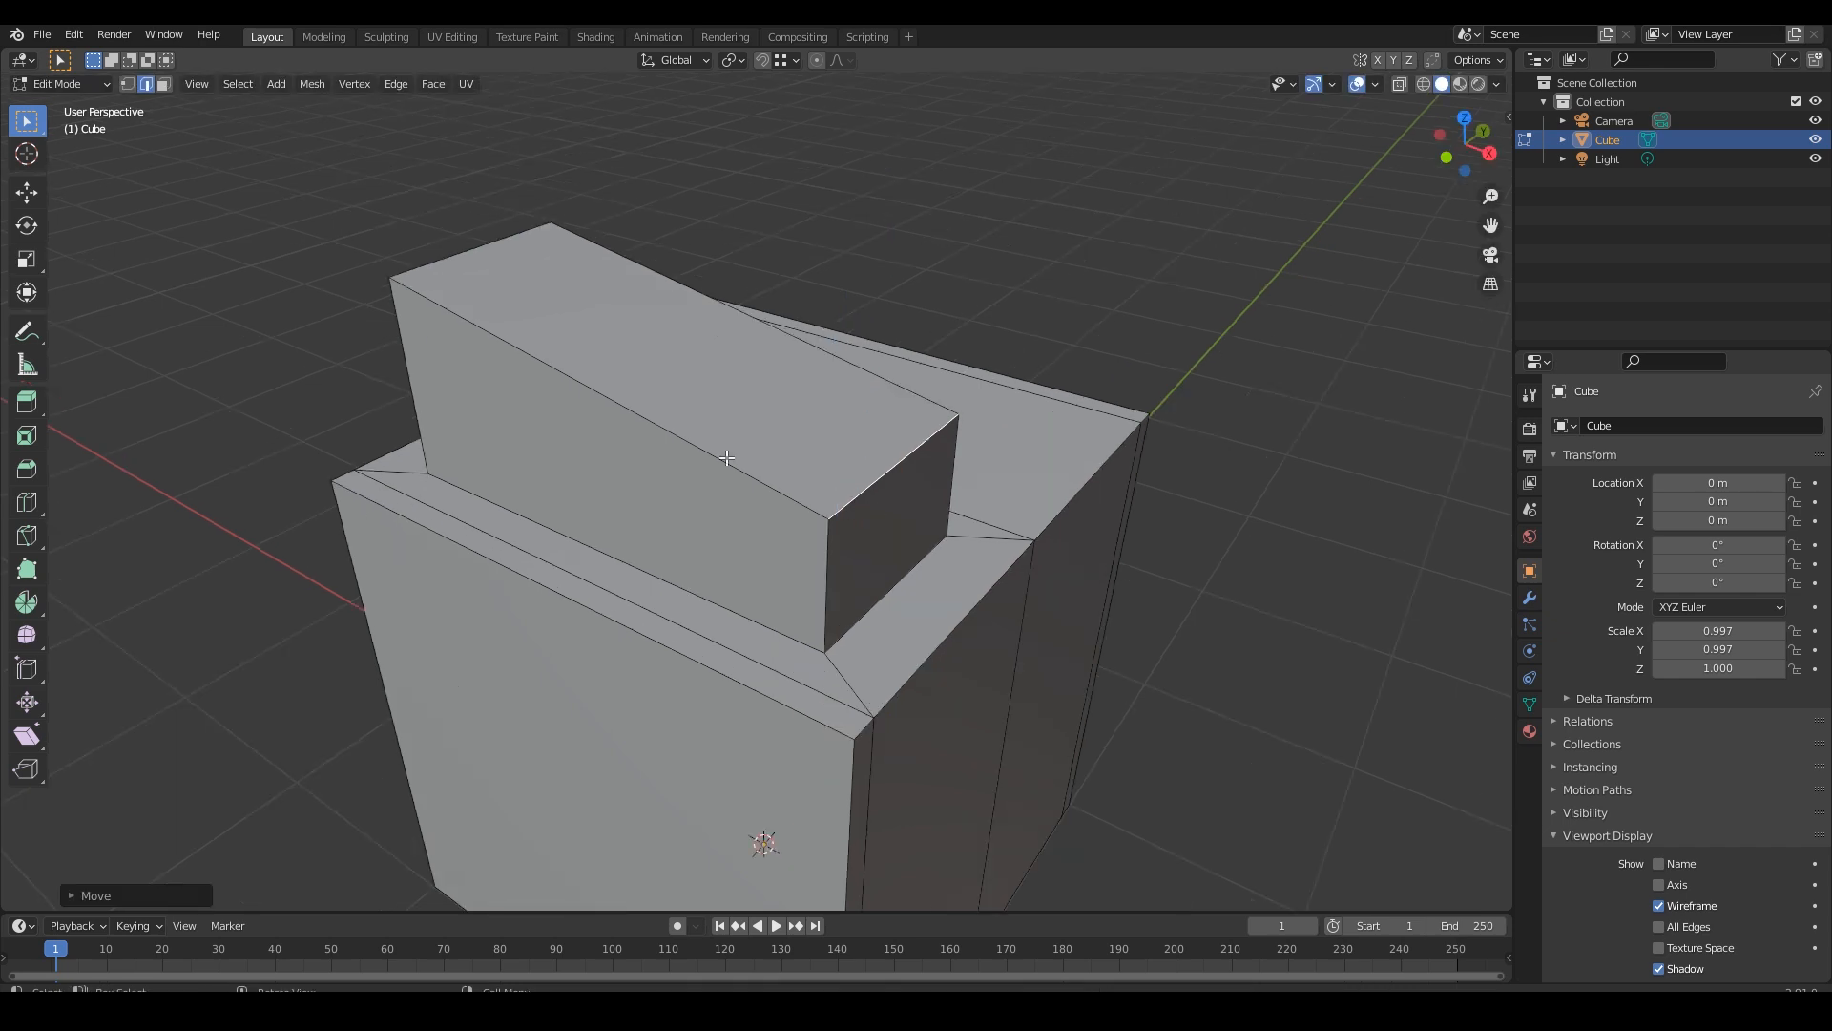
pyautogui.hotkey('ctrl', 'r')
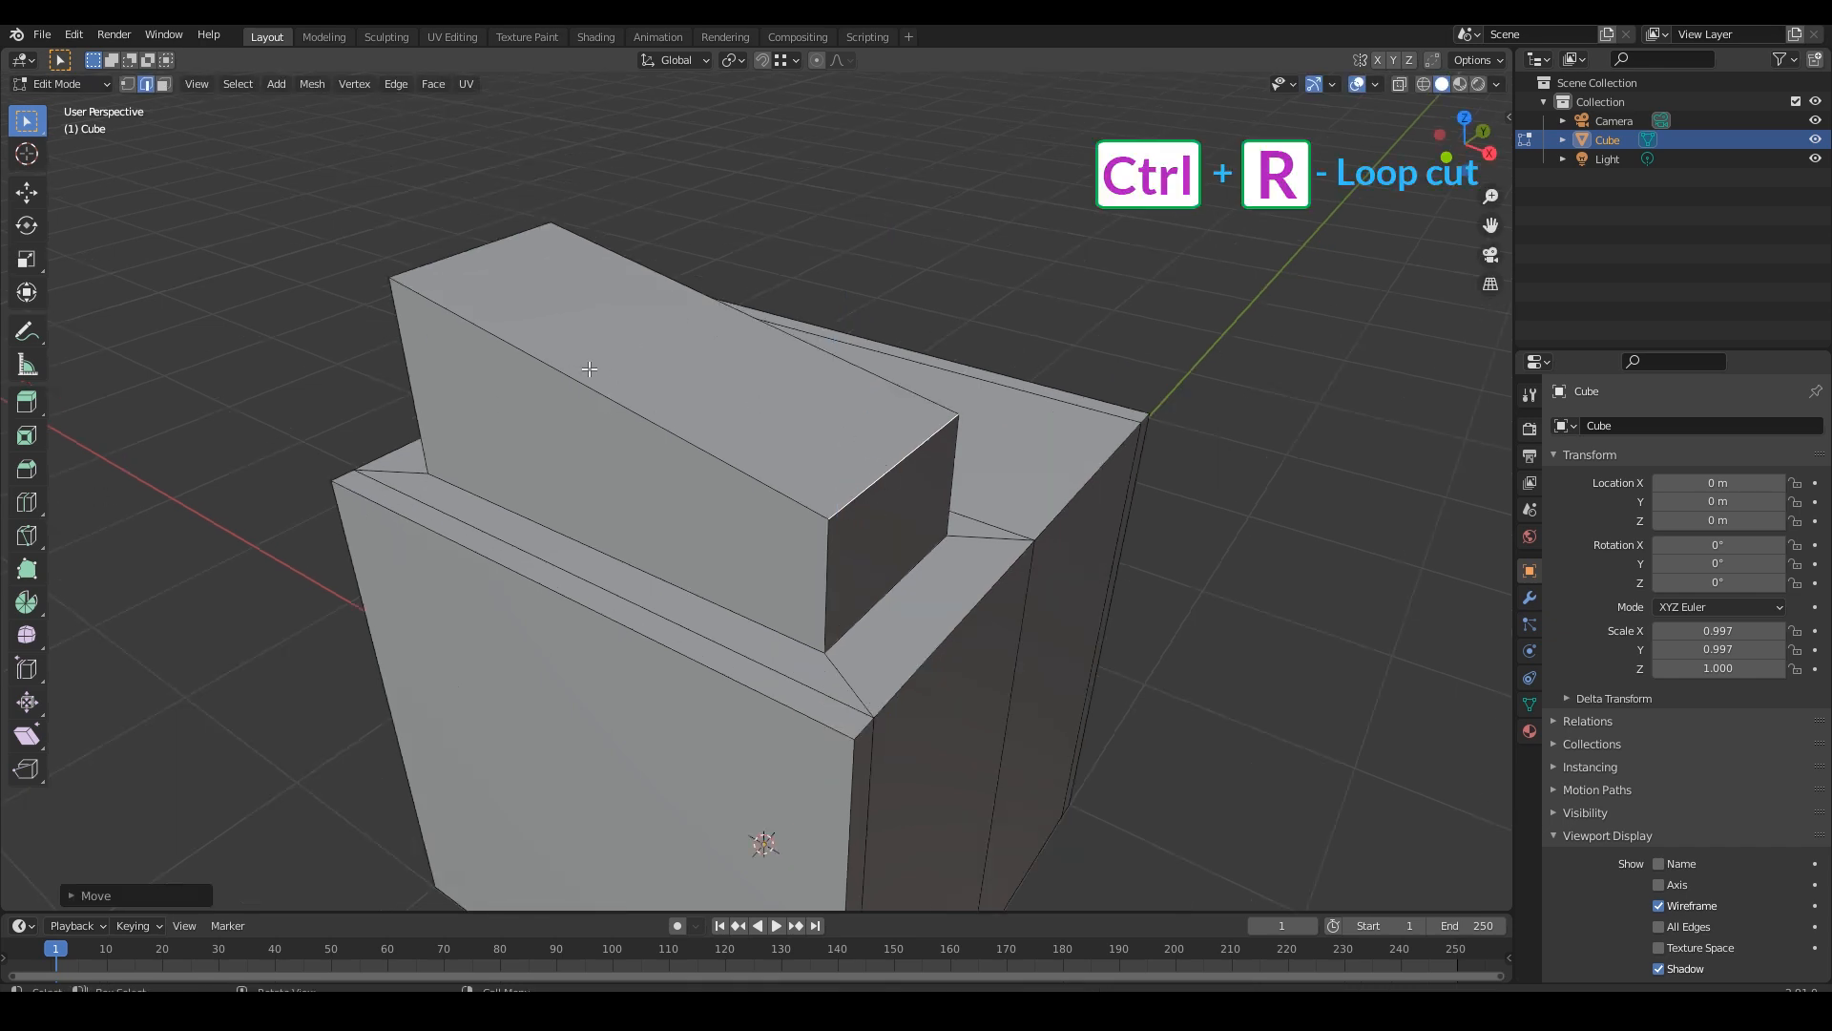
pyautogui.click(636, 407)
pyautogui.rightClick(635, 406)
pyautogui.click(1193, 685)
# Try to move the sloped top's middle edge freely, first in the perspective view and again in the front view.
pyautogui.moveTo(1141, 683); pyautogui.dragTo(1195, 677, button='middle')
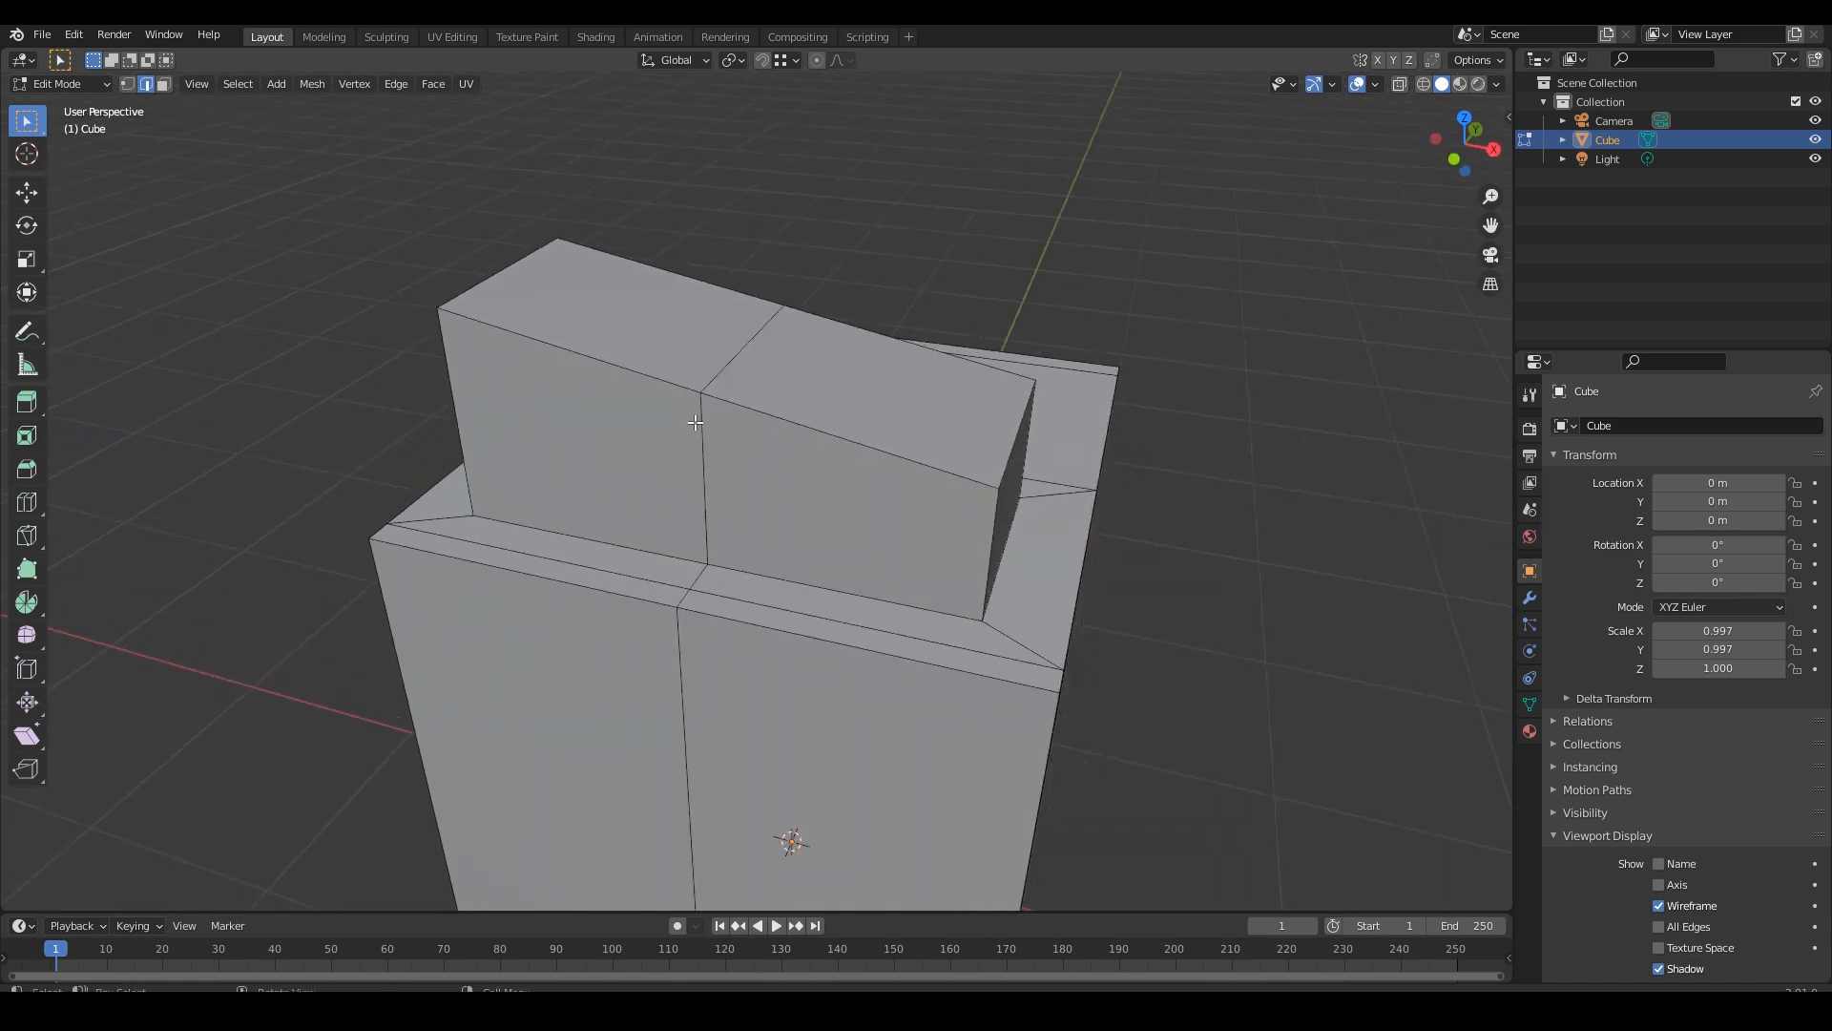
pyautogui.click(732, 361)
pyautogui.press('g')
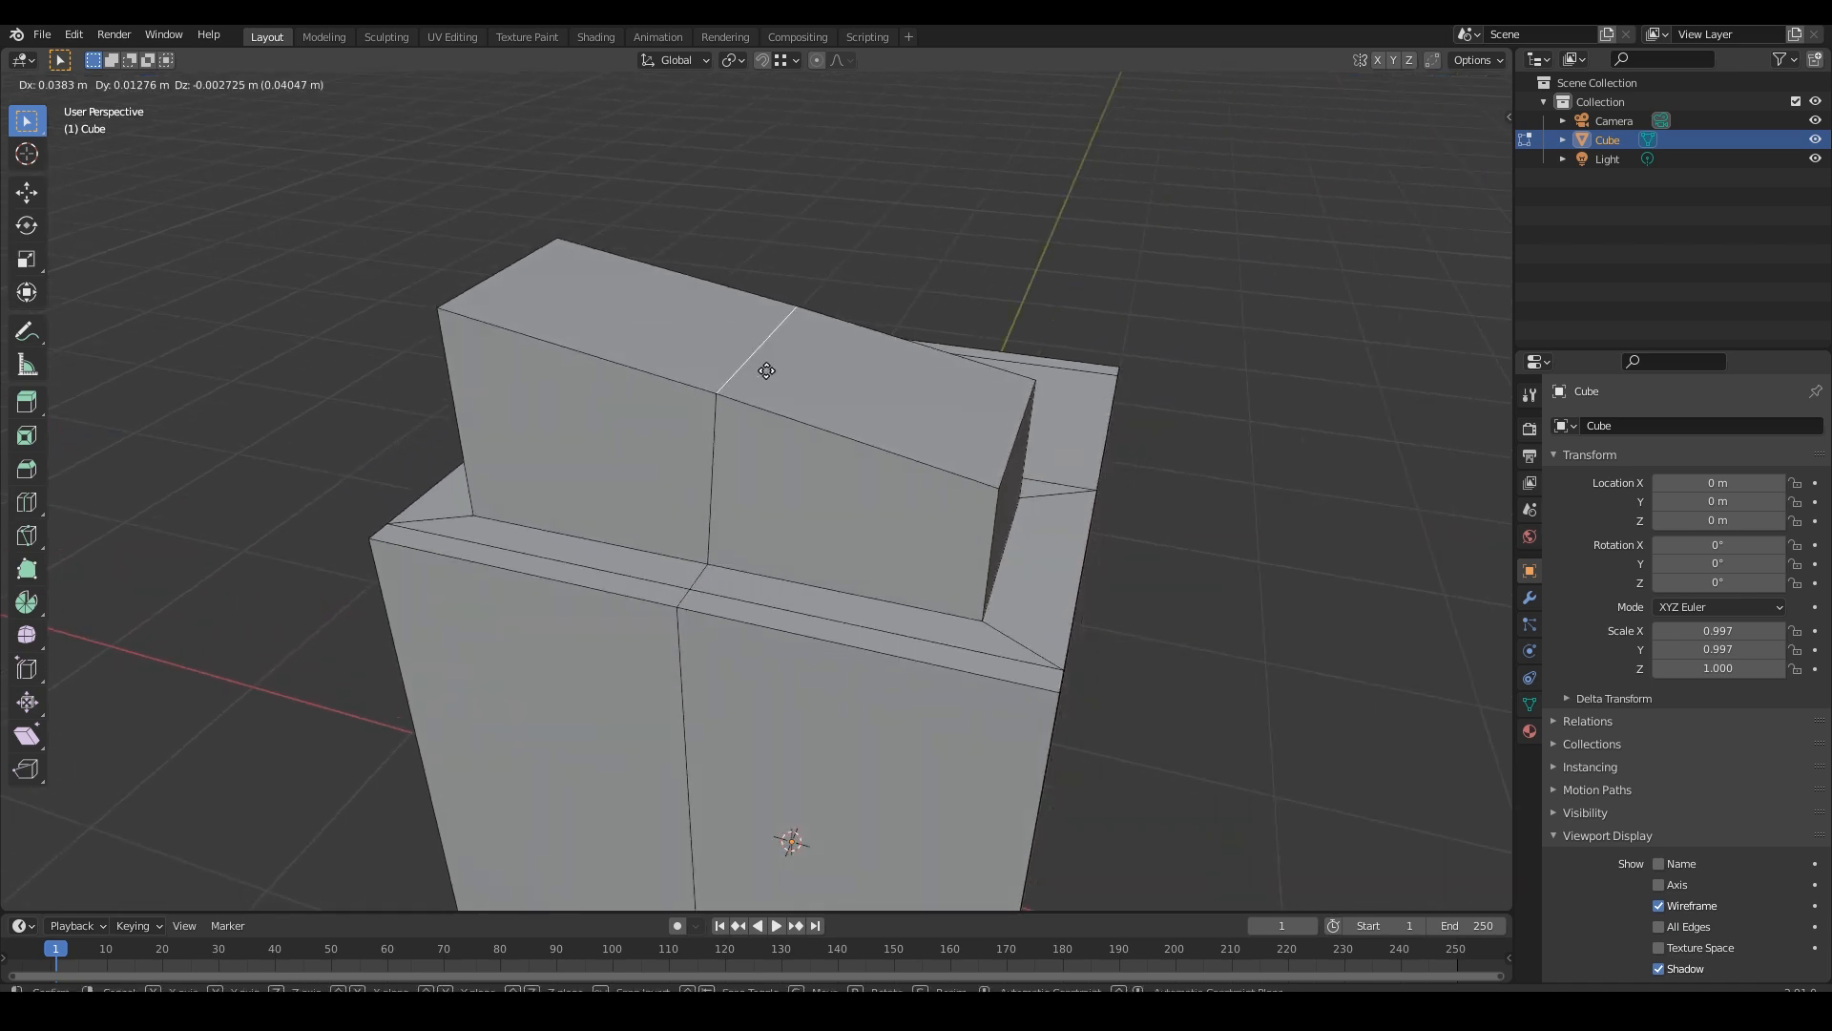
pyautogui.rightClick(863, 425)
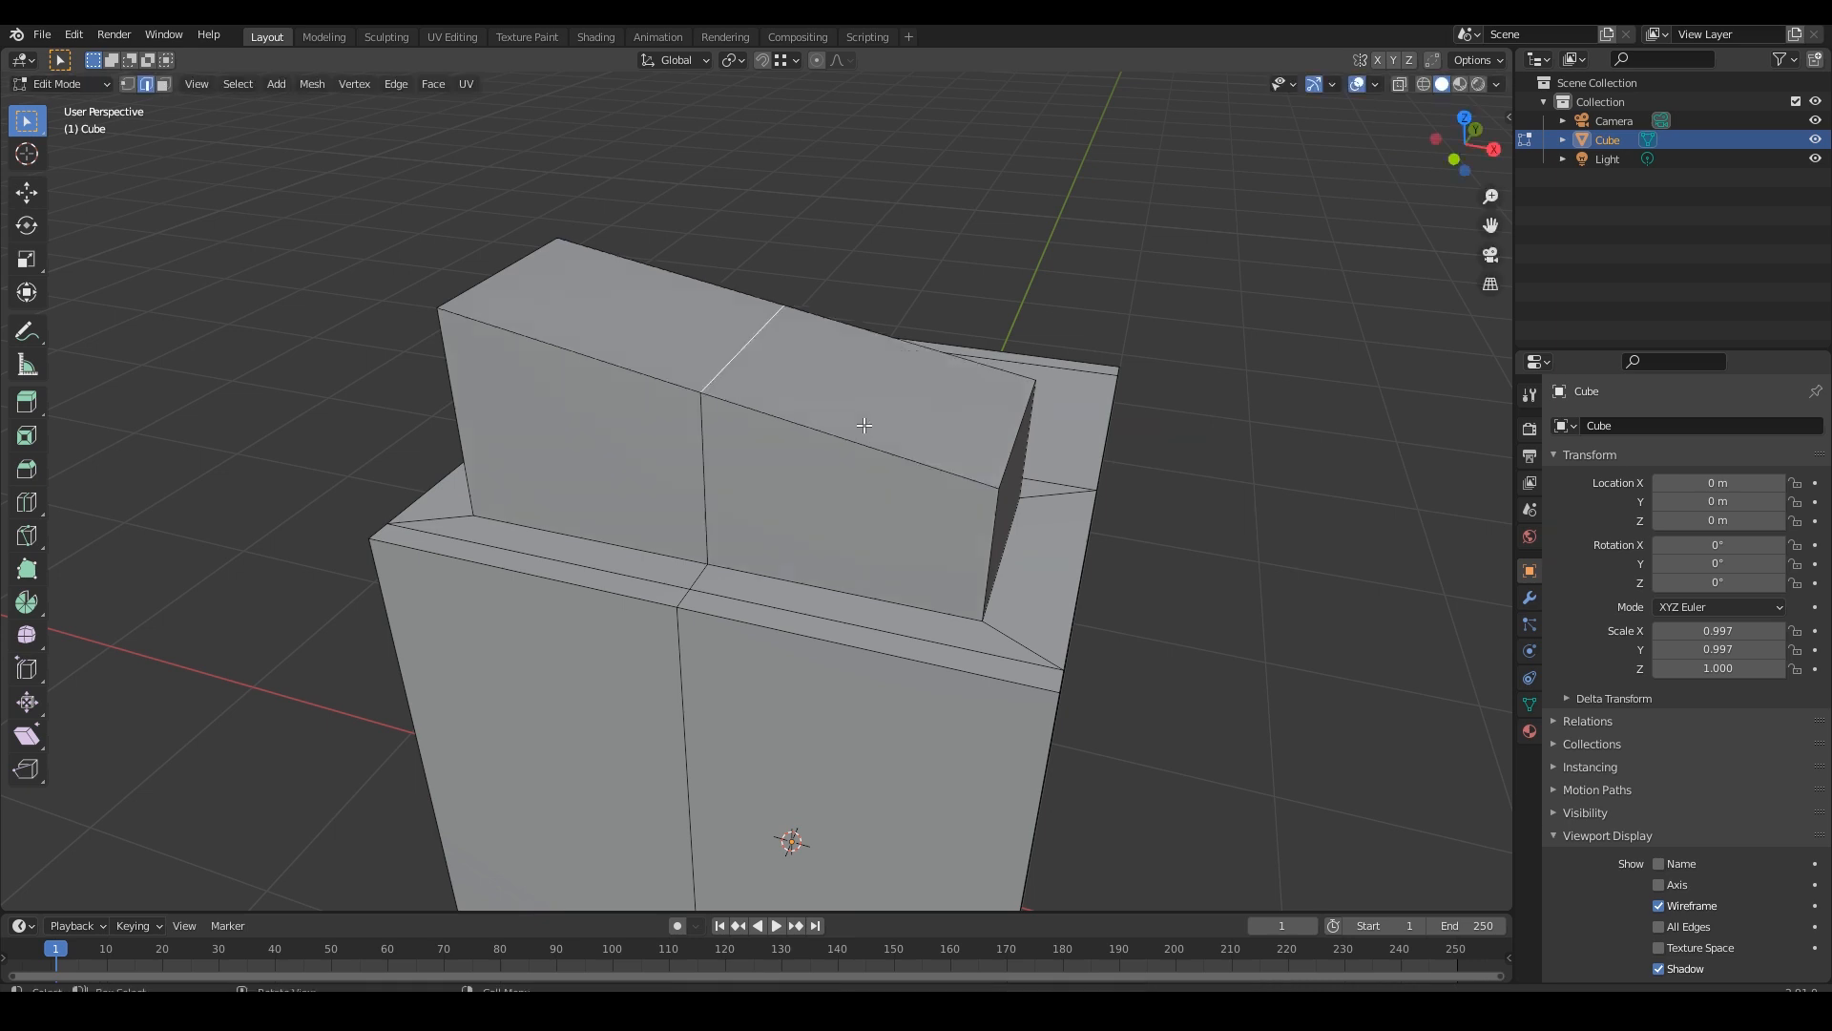
pyautogui.press('KP_1')
pyautogui.scroll(2, 887, 225)
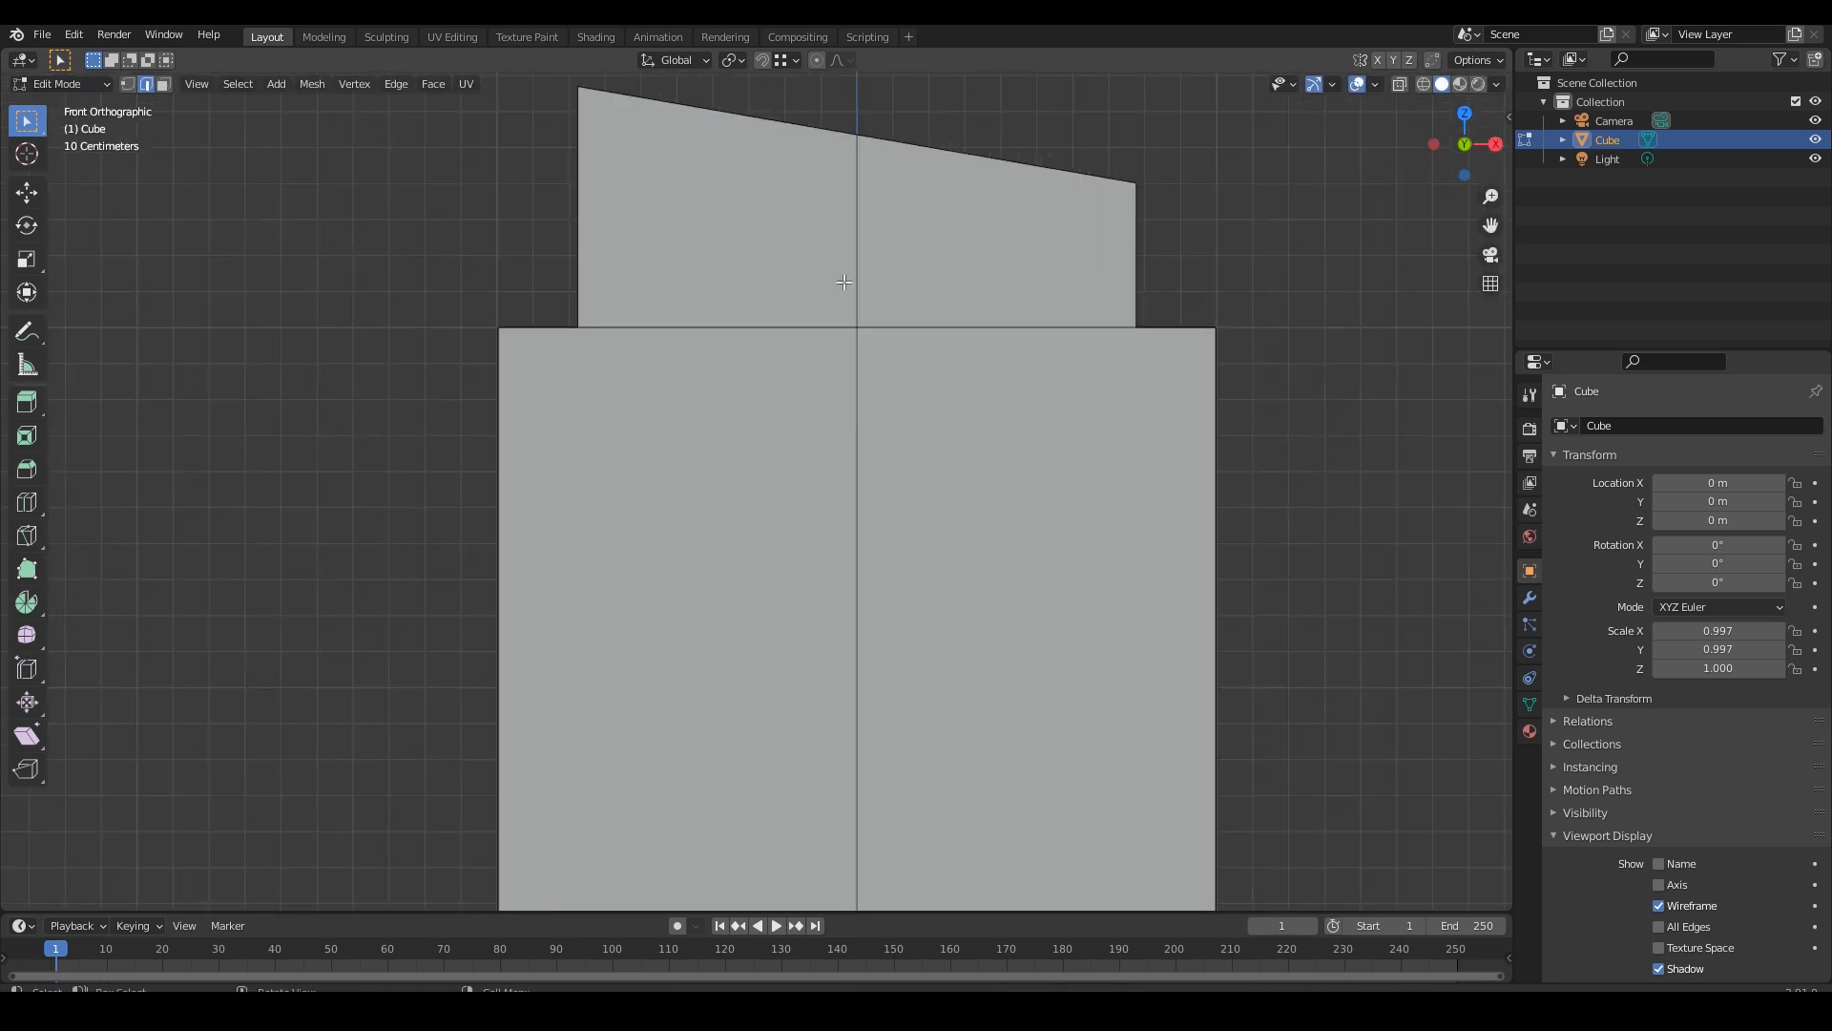
pyautogui.keyDown('shift'); pyautogui.moveTo(890, 219); pyautogui.dragTo(783, 422, button='middle'); pyautogui.keyUp('shift')
pyautogui.press('g')
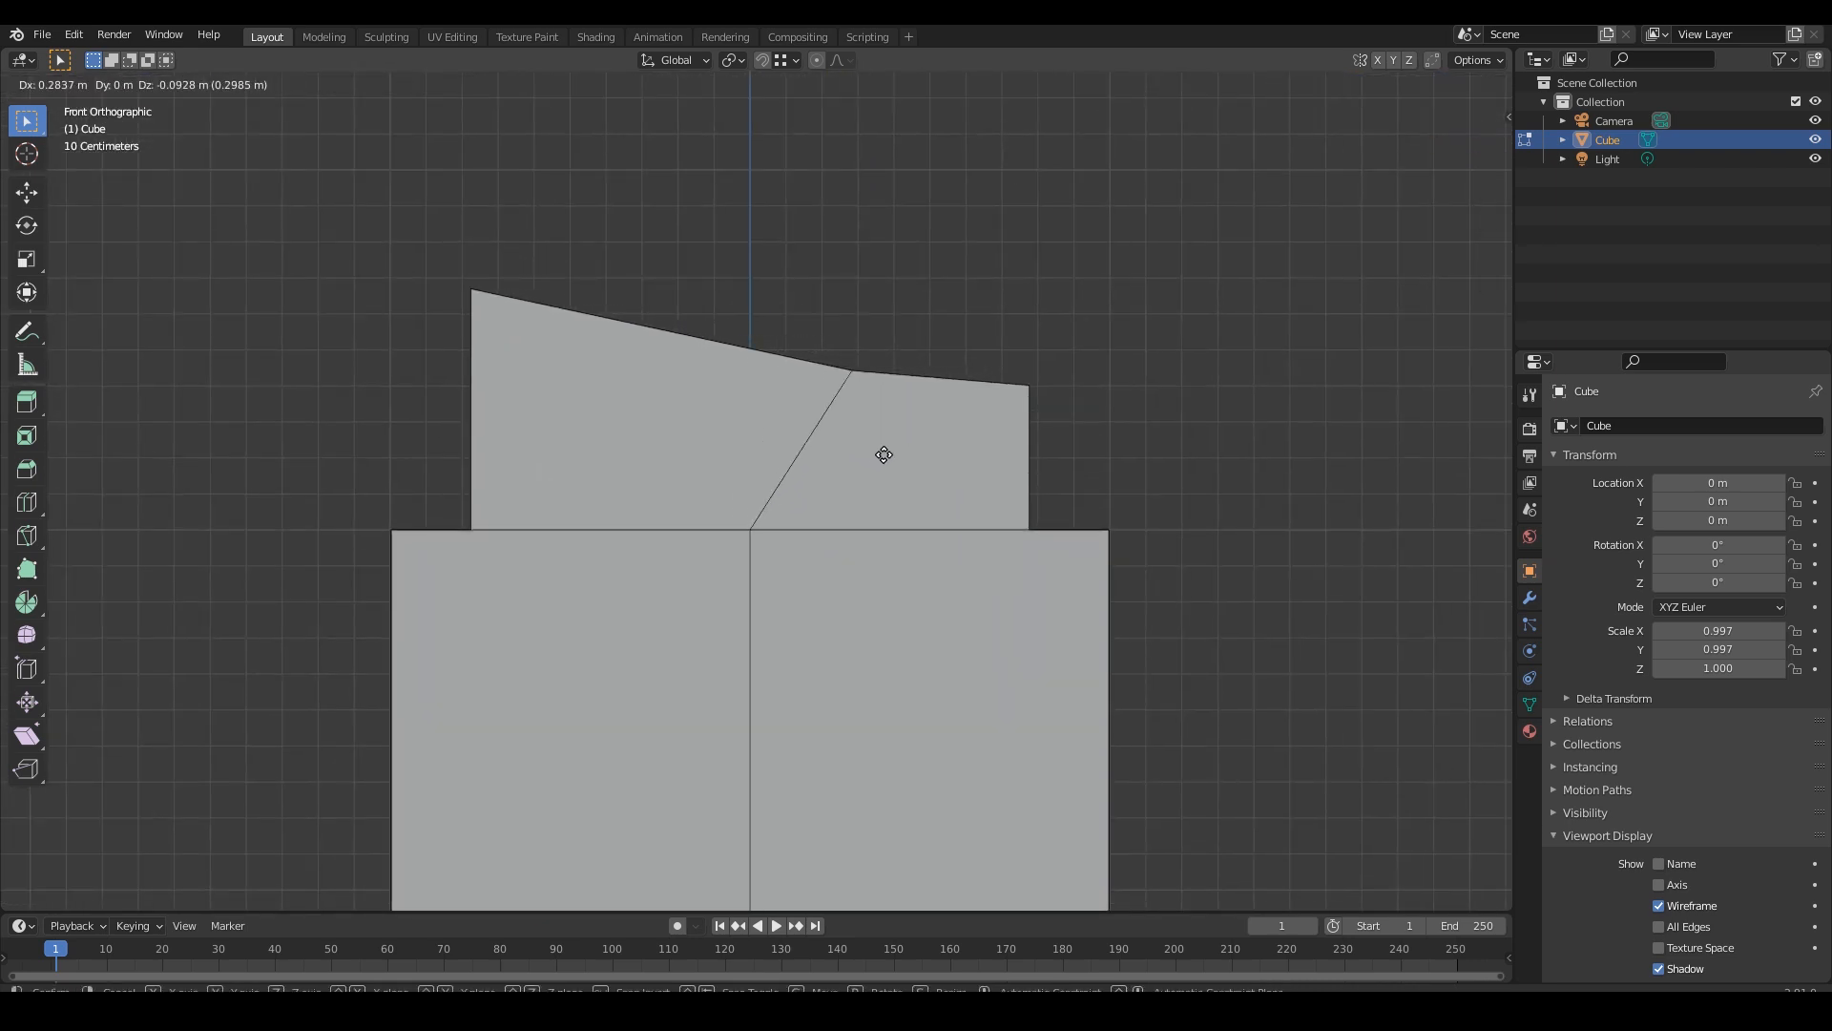
pyautogui.rightClick(796, 435)
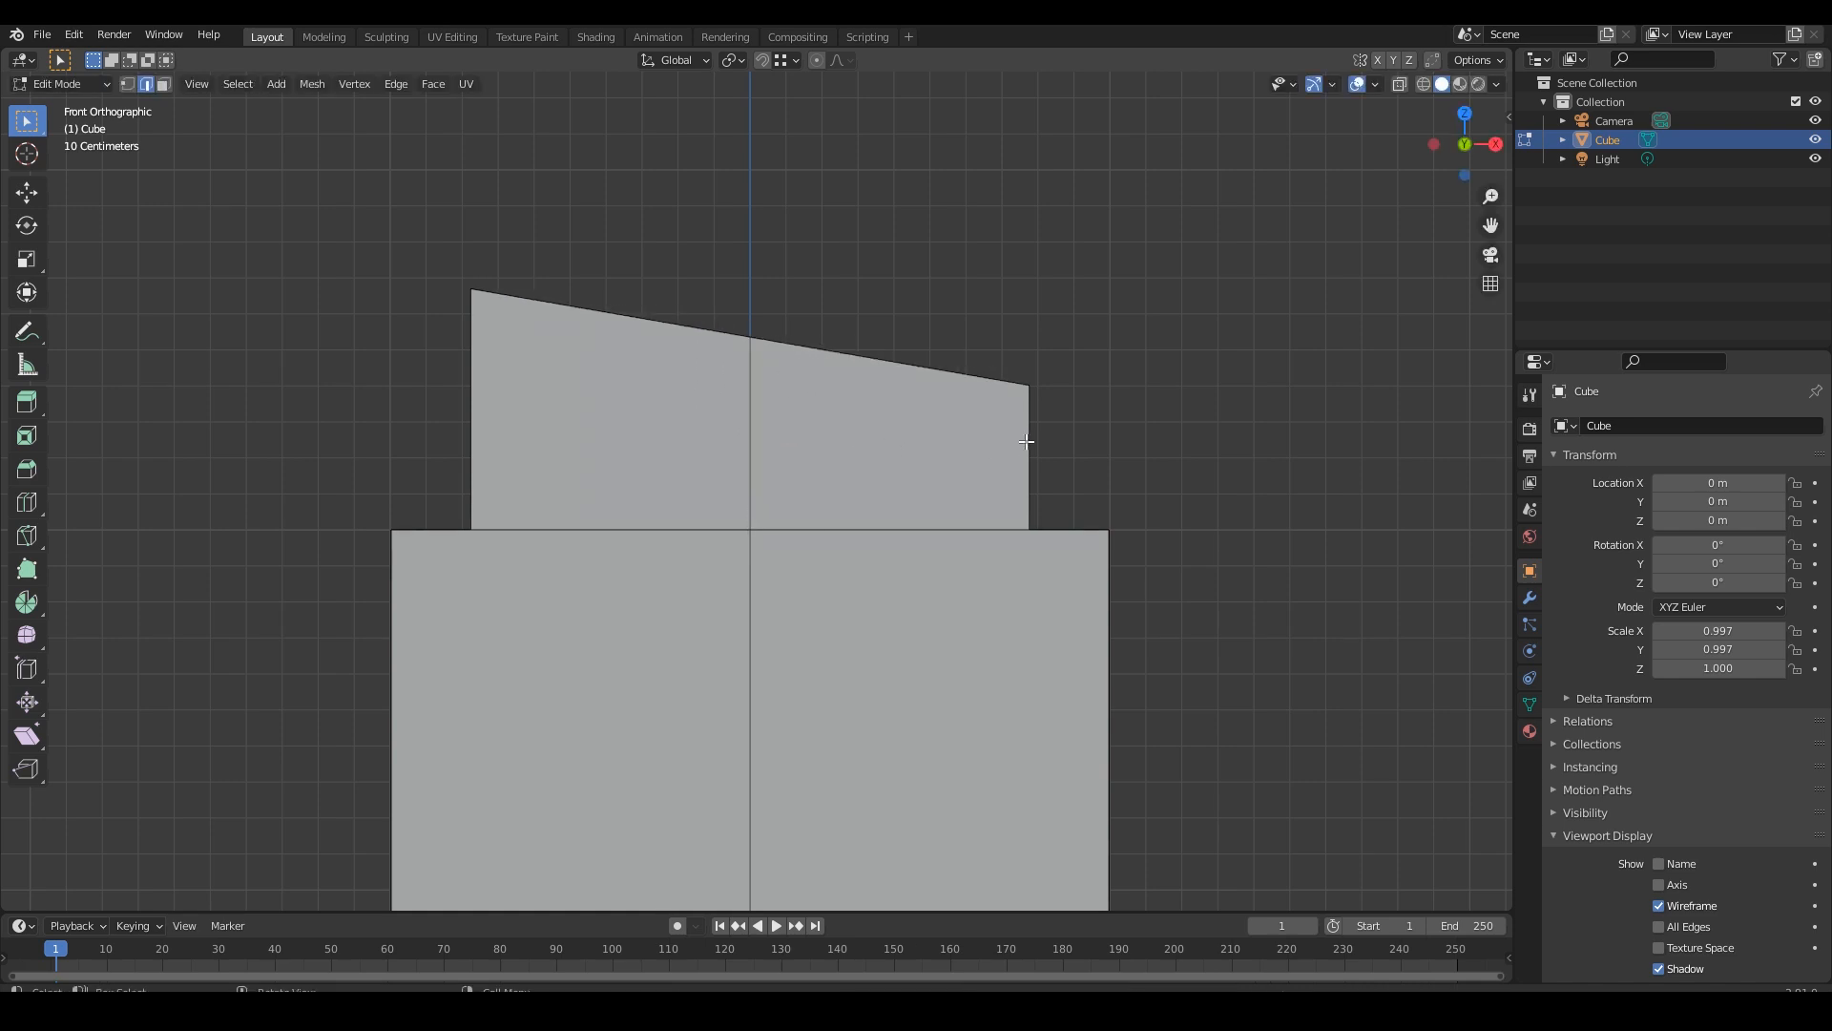
# Slide the middle edge along the sloped top toward its lower end.
pyautogui.moveTo(1028, 441); pyautogui.dragTo(886, 378, button='middle')
pyautogui.press('g')
pyautogui.press('g')
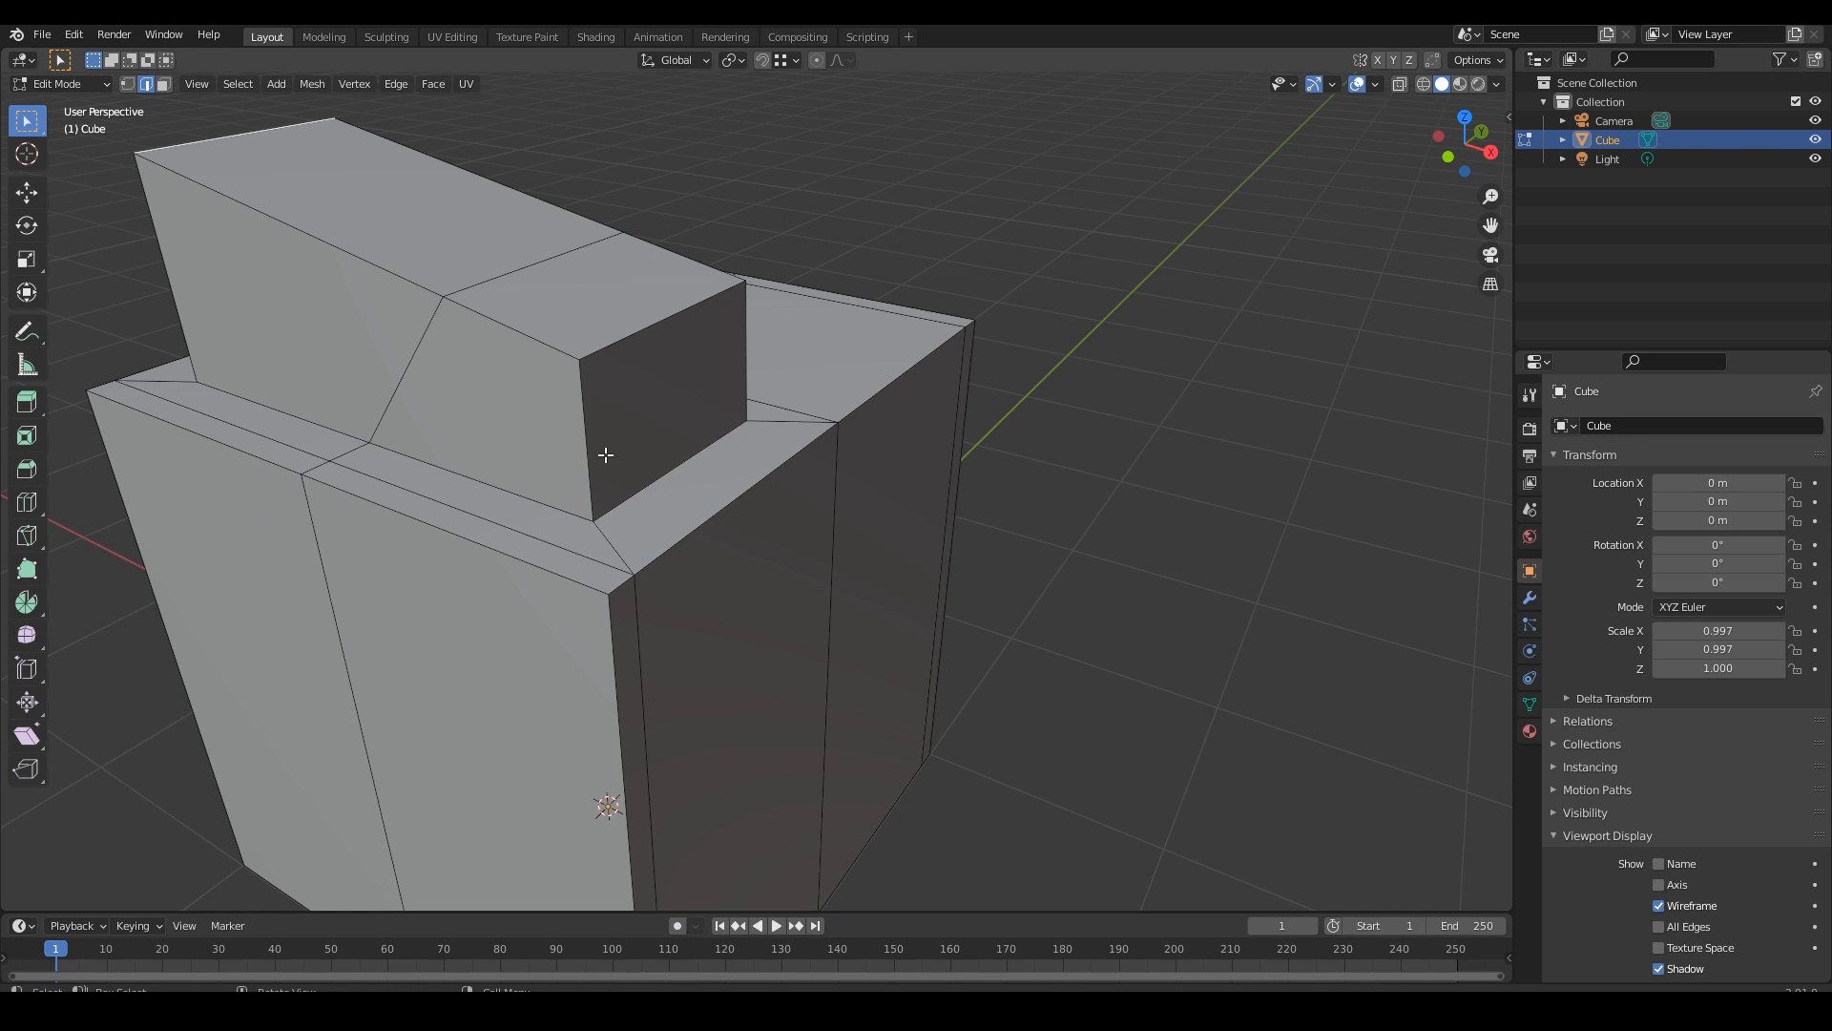
# Dissolve the extruded block's top edge at its lower, +X end.
pyautogui.moveTo(605, 454); pyautogui.dragTo(684, 344, button='middle')
pyautogui.scroll(1, 595, 421)
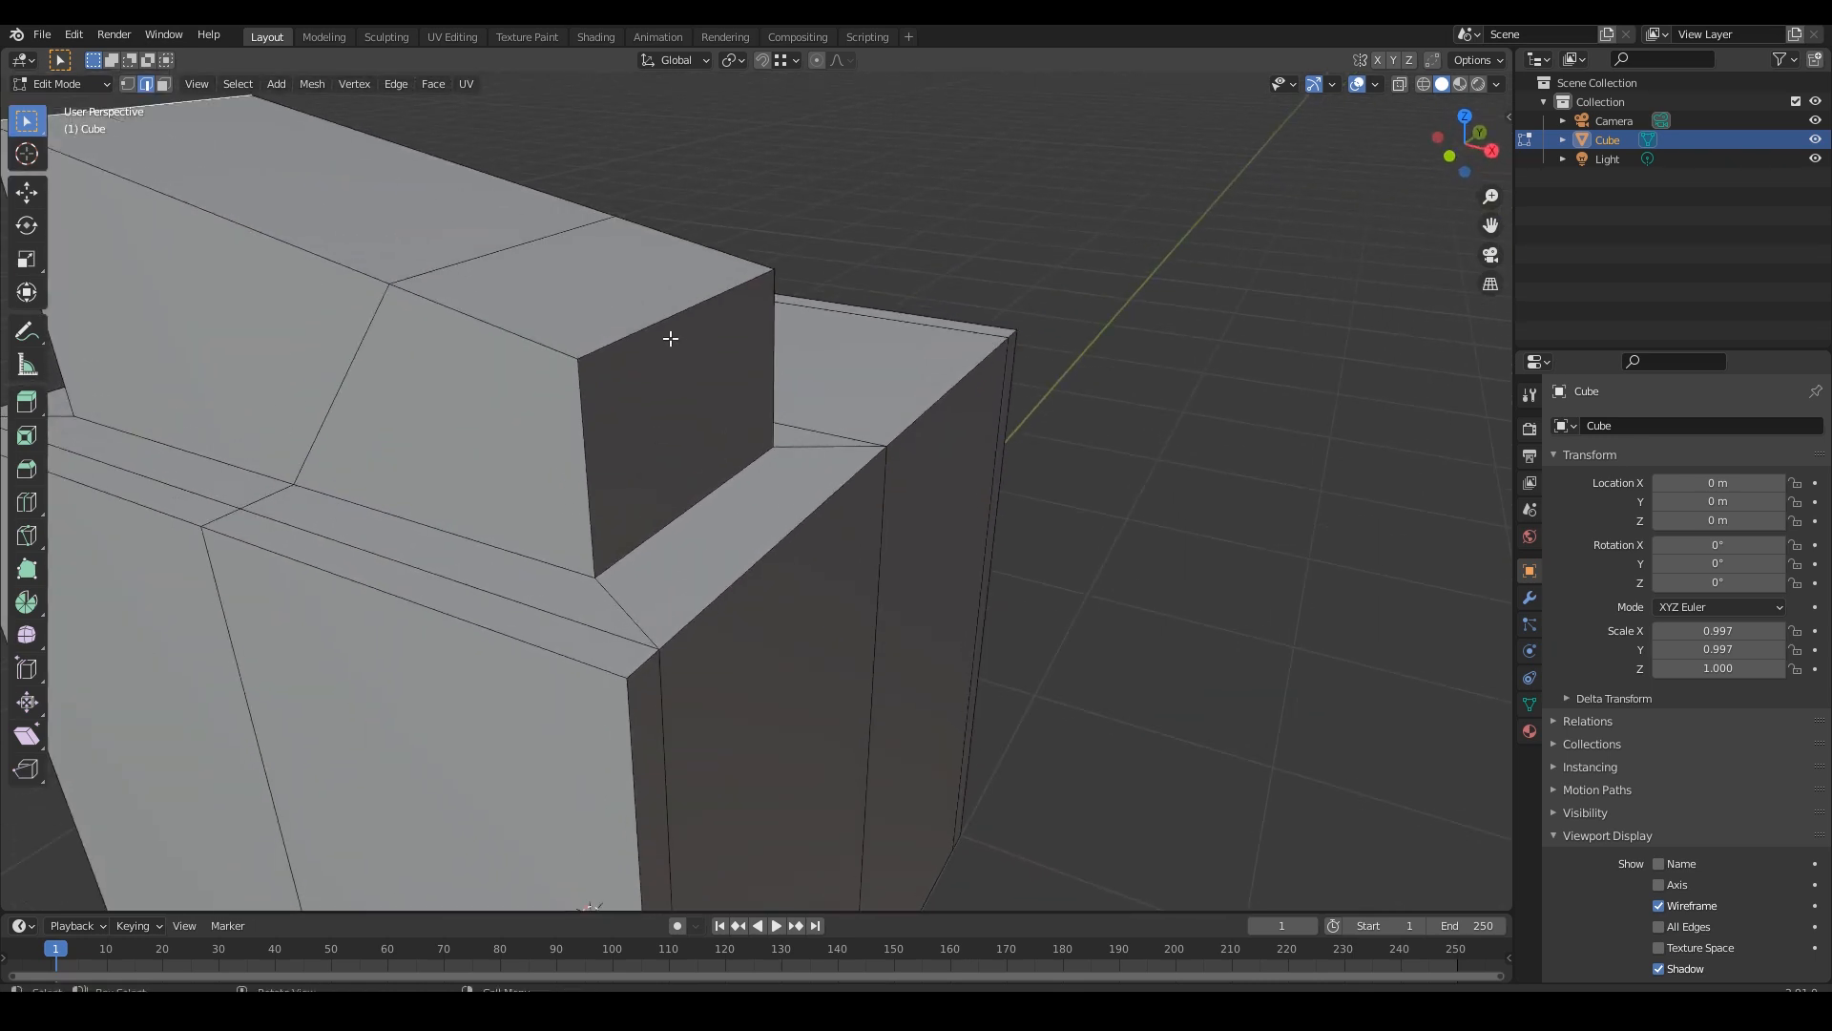
pyautogui.press('Tab')
pyautogui.press('Tab')
pyautogui.rightClick(637, 340)
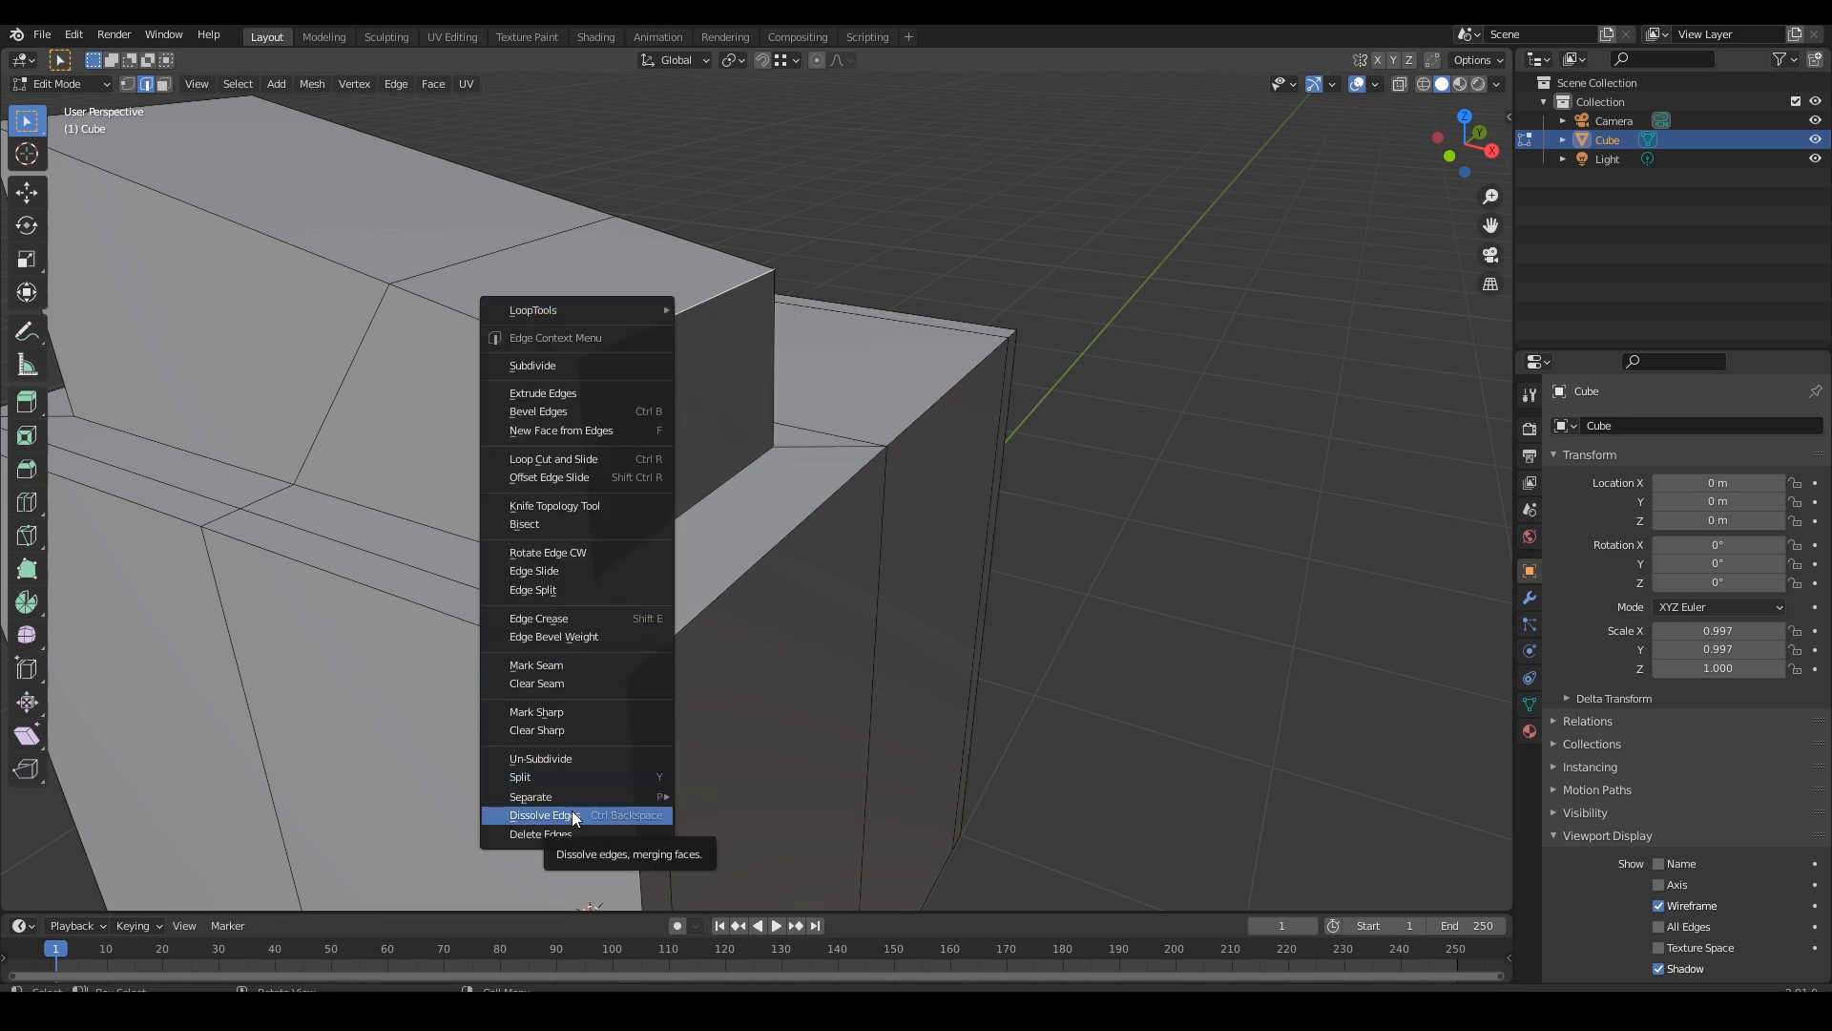
pyautogui.click(574, 816)
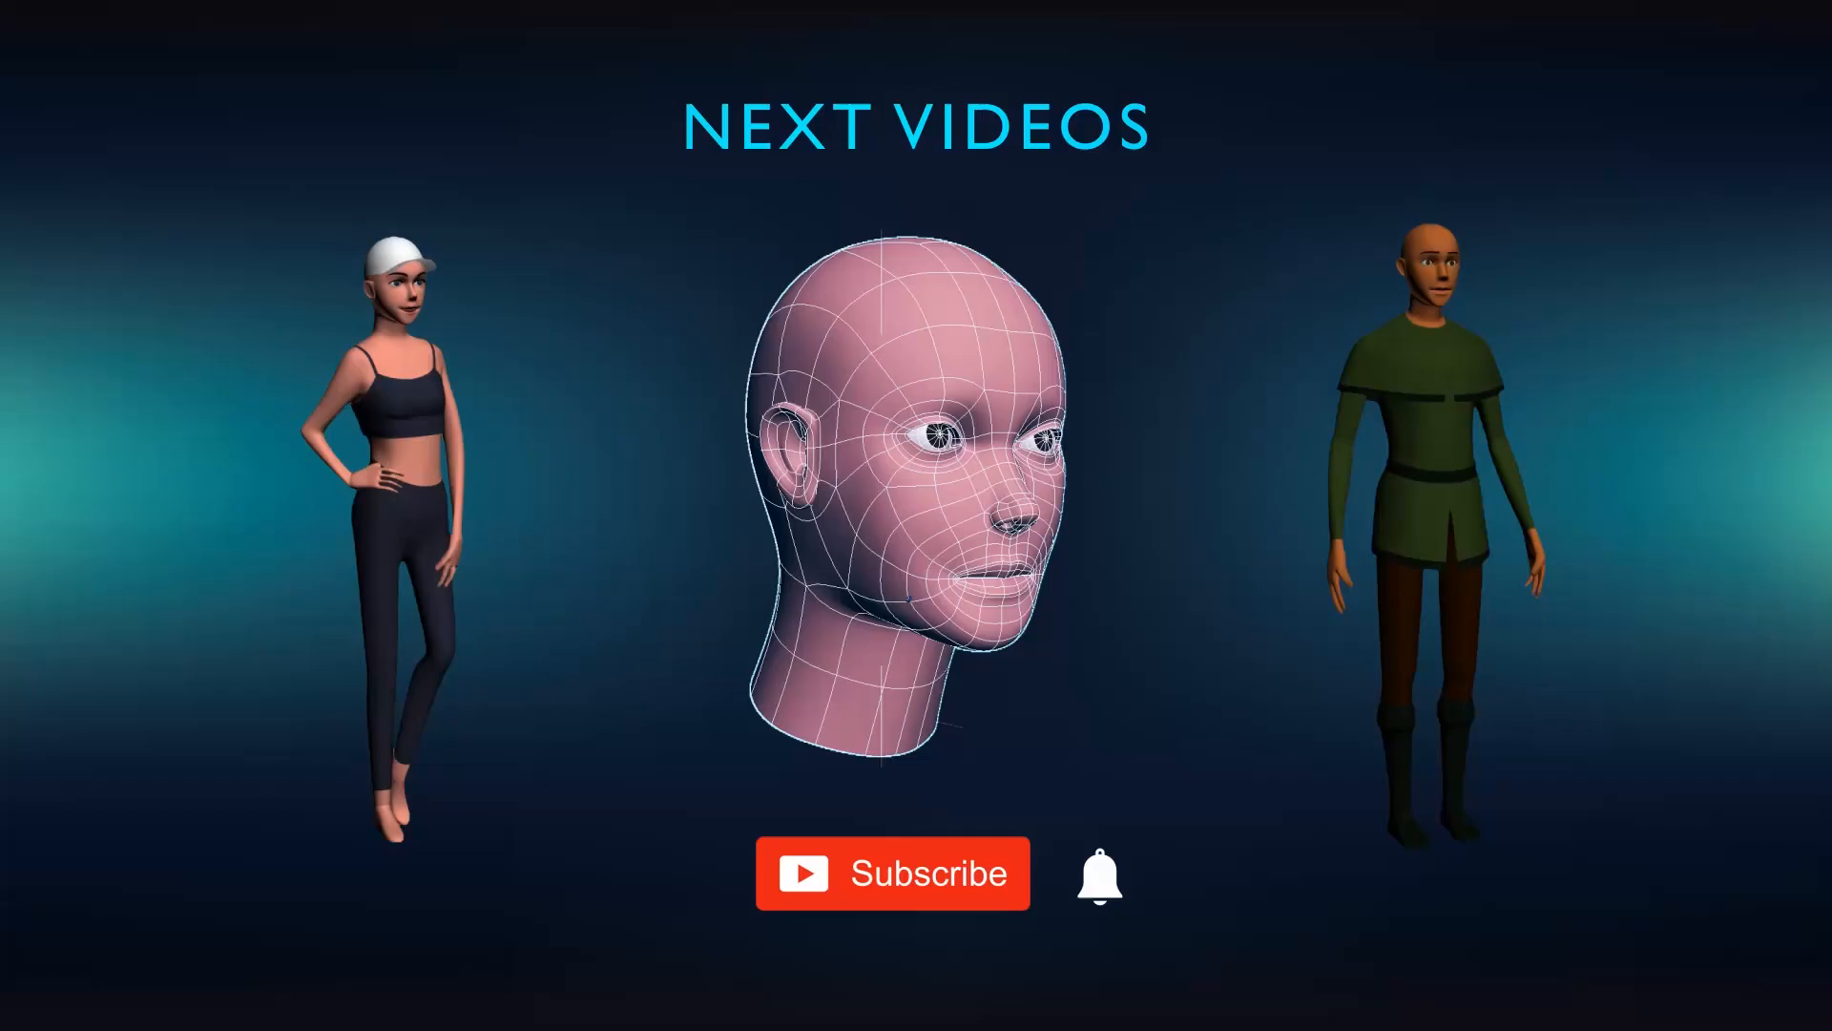